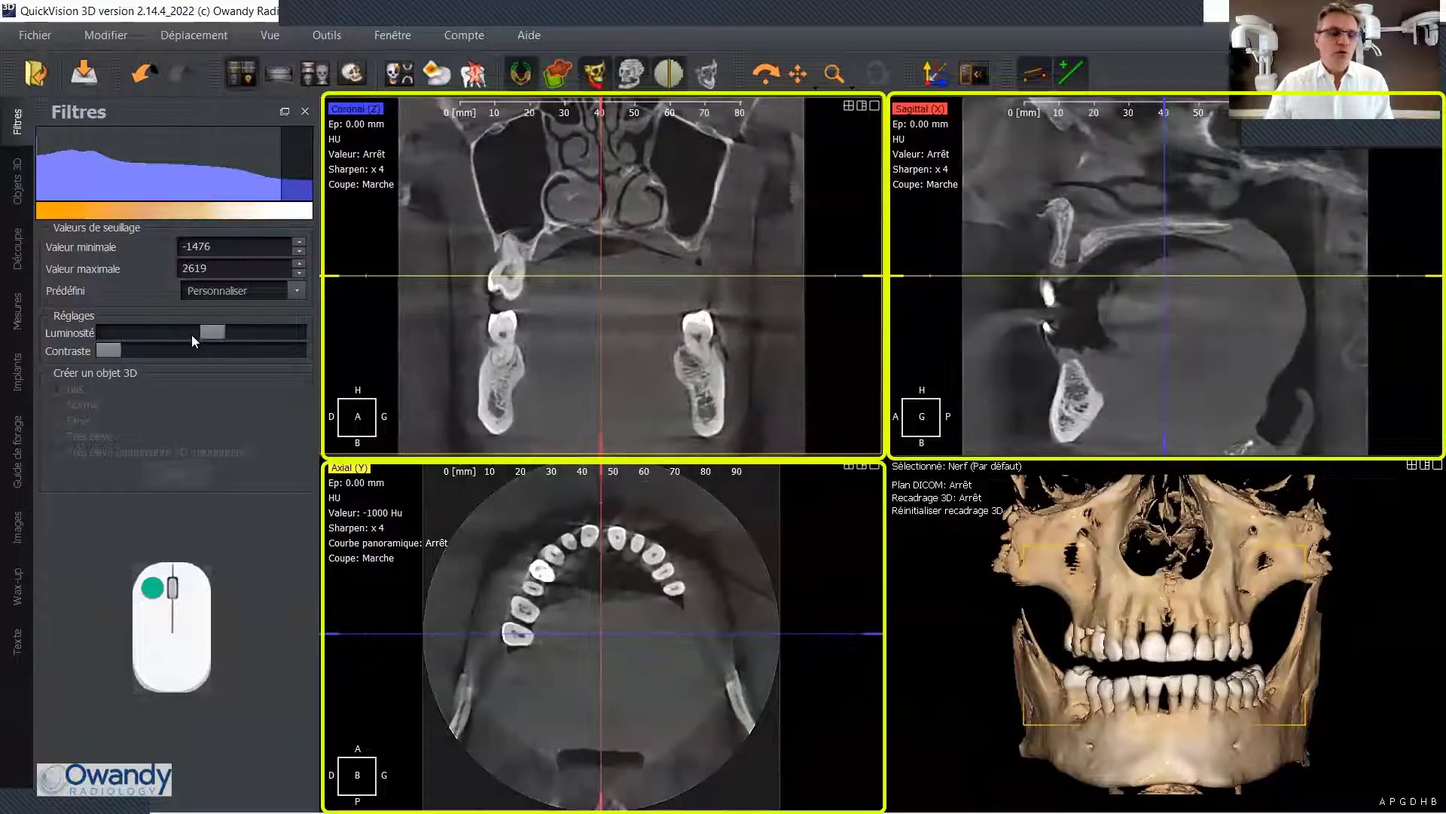
# - Brighten the slice views and raise their contrast, bringing the threshold range to -2242 minimum and 1385 maximum
pyautogui.moveTo(193, 333); pyautogui.dragTo(208, 333)
pyautogui.moveTo(224, 163)
pyautogui.mouseDown()
pyautogui.moveTo(113, 162)
pyautogui.moveTo(197, 167)
pyautogui.mouseUp()
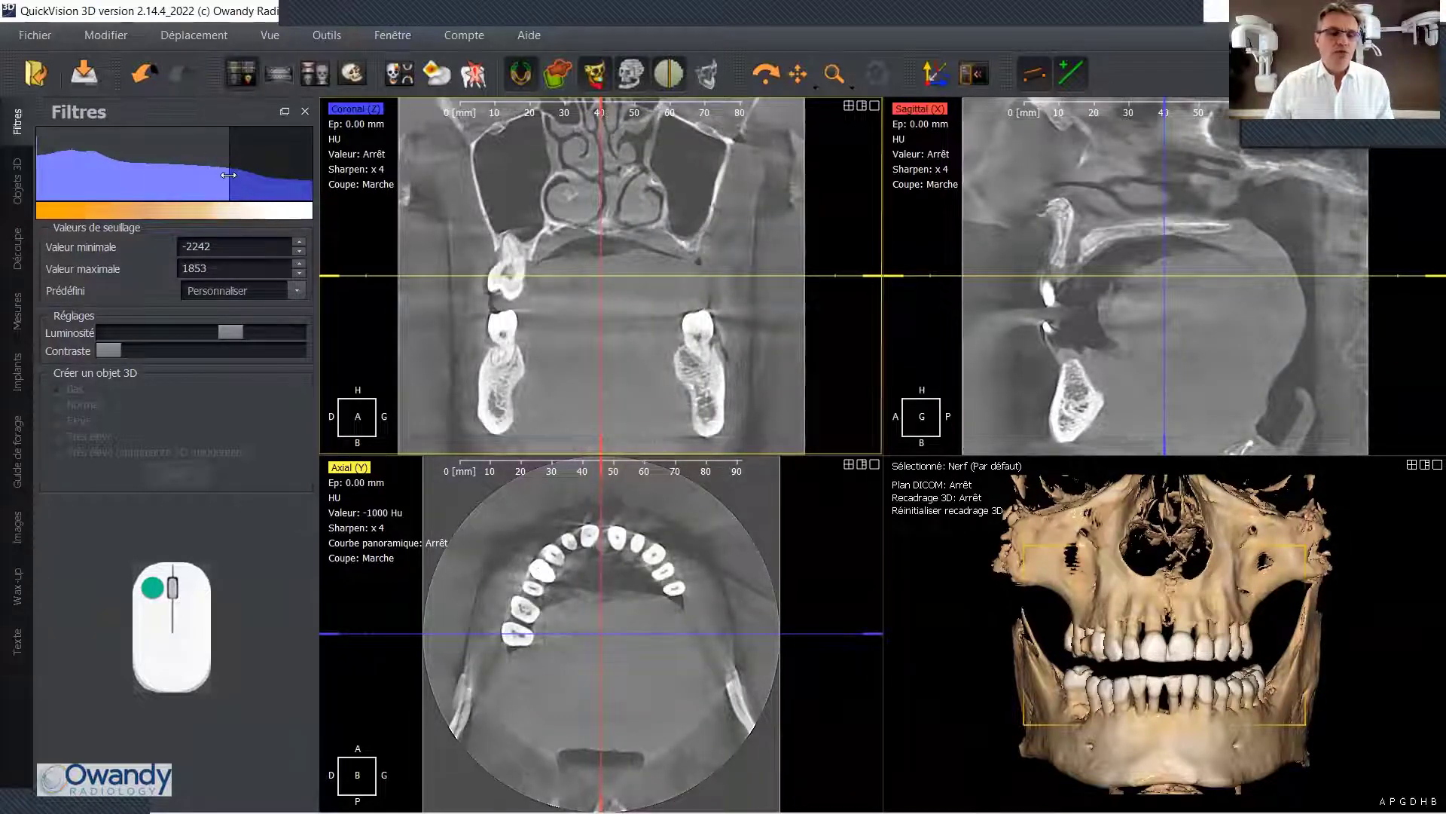
pyautogui.moveTo(229, 175); pyautogui.dragTo(123, 181)
pyautogui.moveTo(238, 190); pyautogui.dragTo(208, 183)
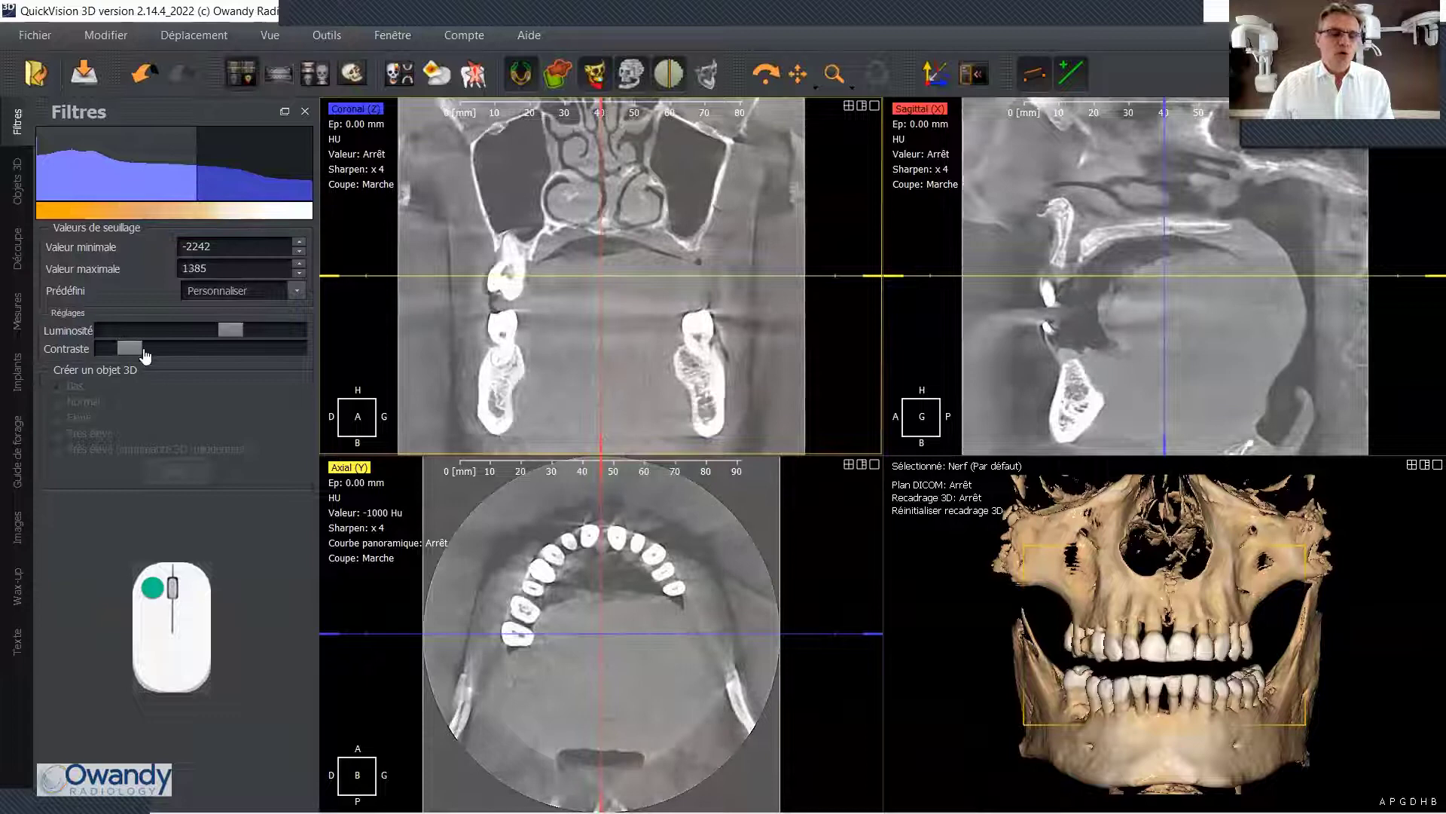
# - Return the slice contrast to its lowest setting and reduce the brightness of the slice views
pyautogui.click(76, 323)
pyautogui.click(76, 322)
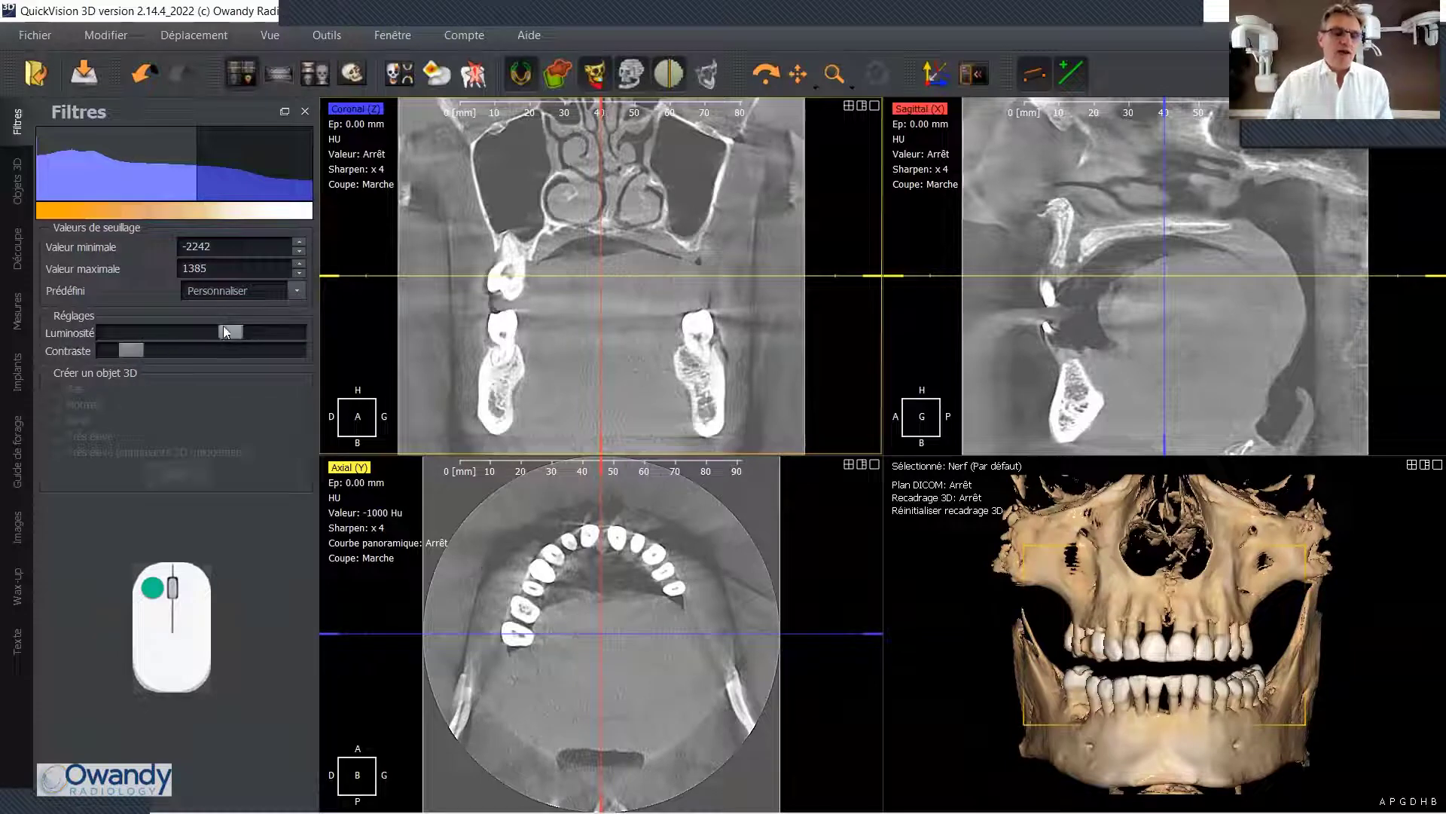
pyautogui.moveTo(130, 351); pyautogui.dragTo(79, 357)
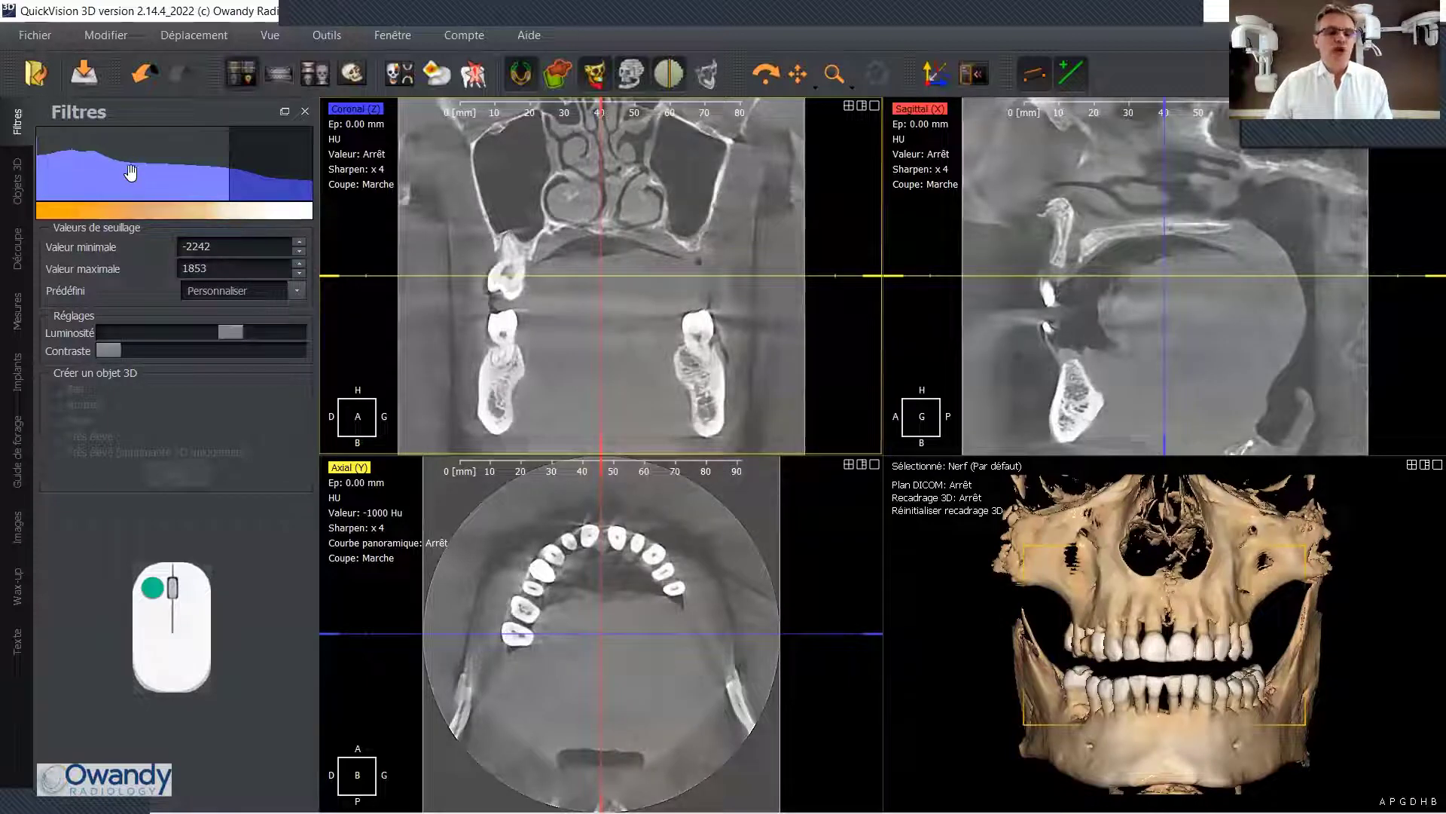
pyautogui.moveTo(118, 349); pyautogui.dragTo(83, 353)
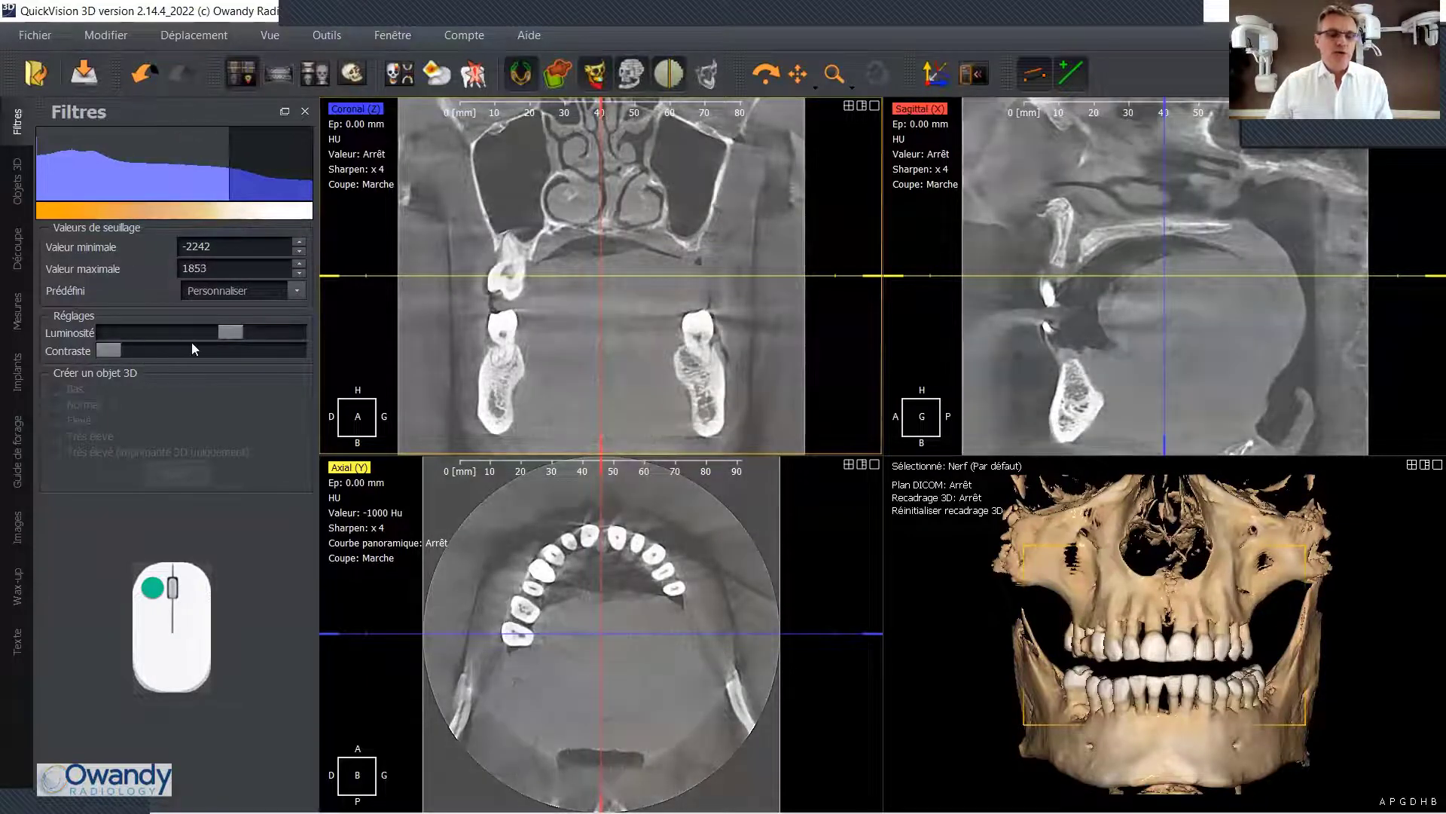
pyautogui.moveTo(232, 330)
pyautogui.mouseDown()
pyautogui.moveTo(260, 332)
pyautogui.moveTo(205, 335)
pyautogui.moveTo(221, 320)
pyautogui.mouseUp()
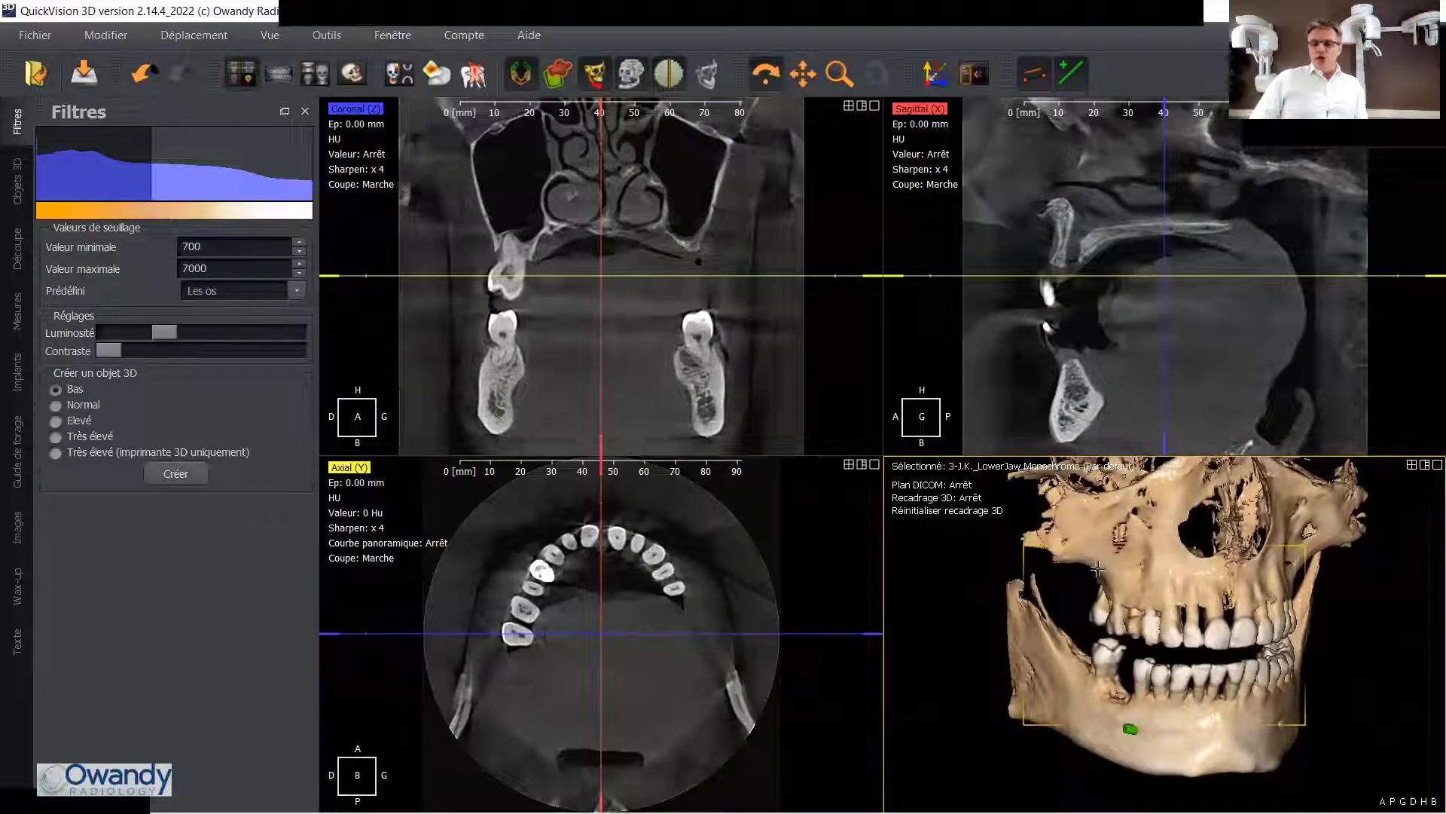
# - Adjust the 3D rendering's brightness to a threshold range of -263 to 6037
pyautogui.moveTo(1160, 595); pyautogui.dragTo(1179, 601)
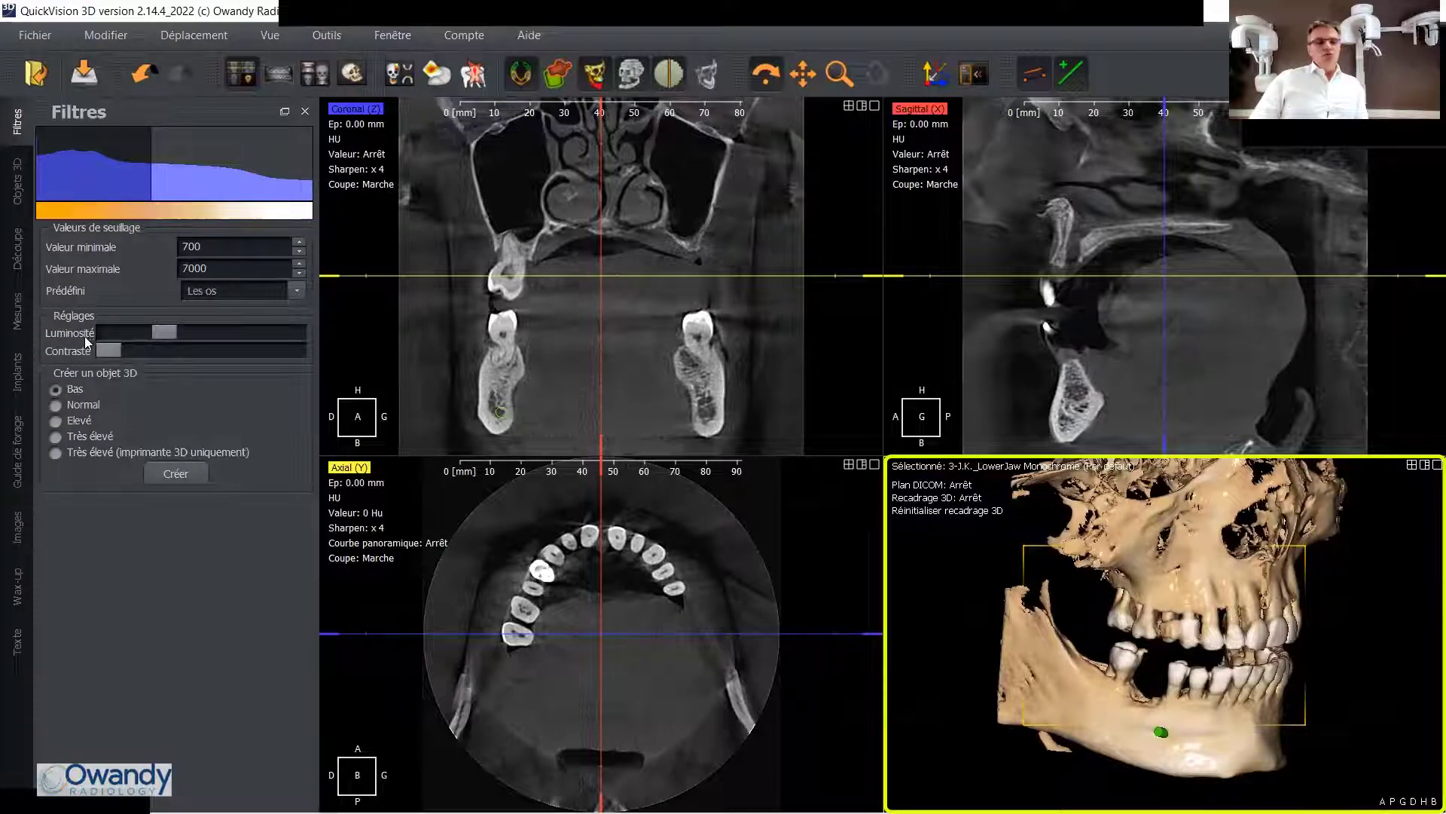
pyautogui.moveTo(166, 333); pyautogui.dragTo(189, 352)
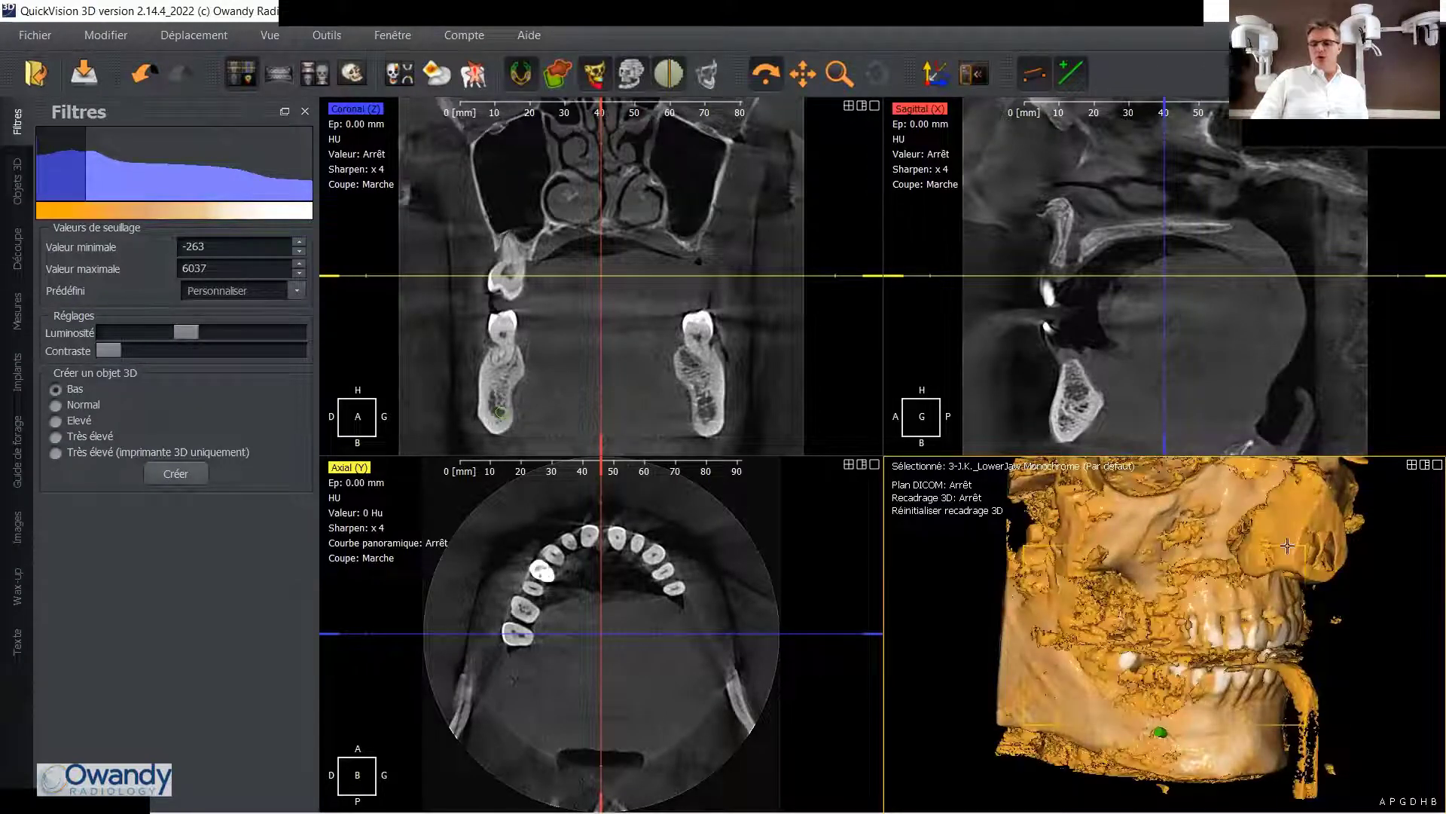
pyautogui.moveTo(1333, 718); pyautogui.dragTo(1197, 651)
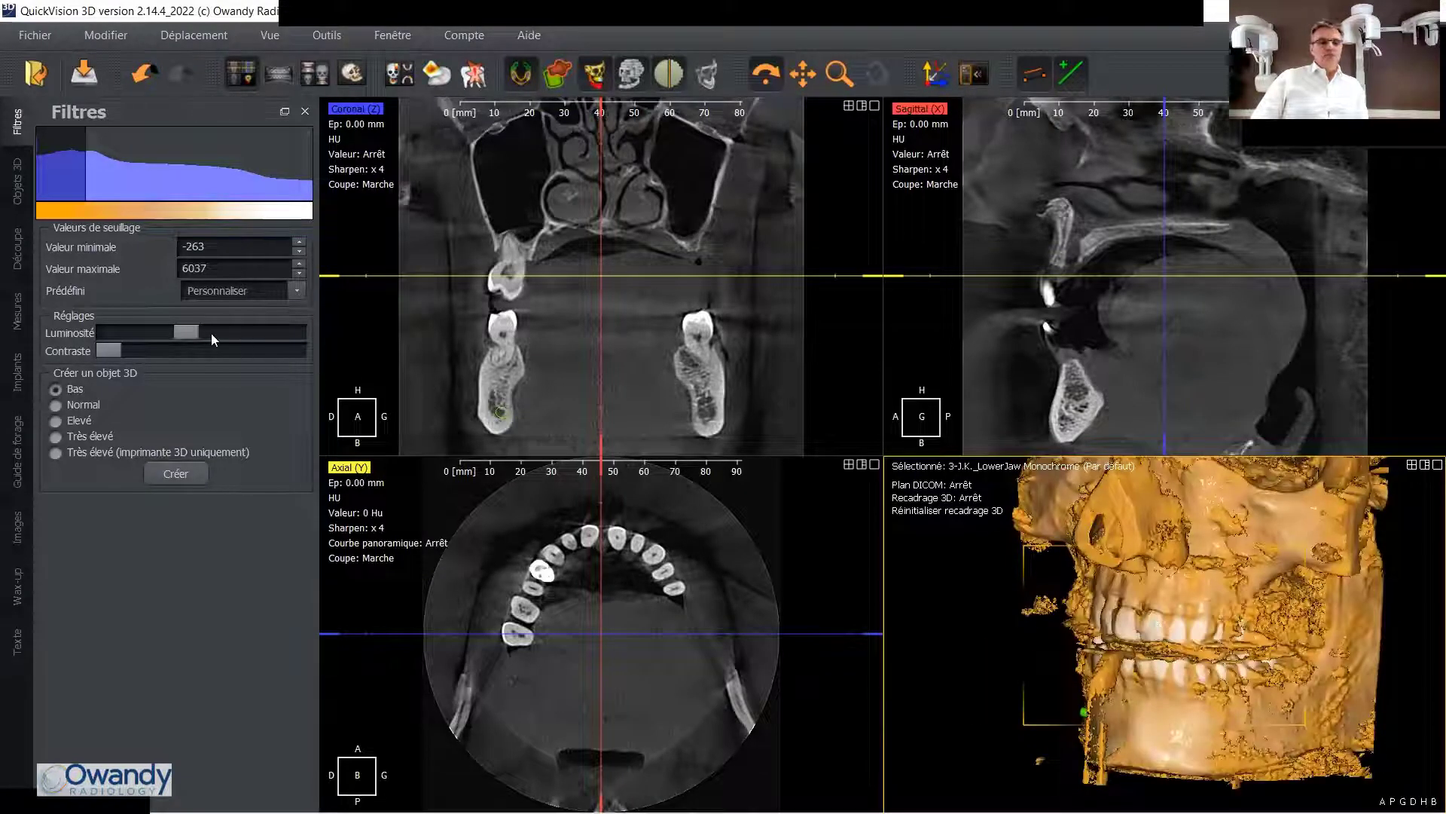
# - Make the 3D view active again and adjust its brightness to a threshold range of -18 to 6282
pyautogui.click(474, 391)
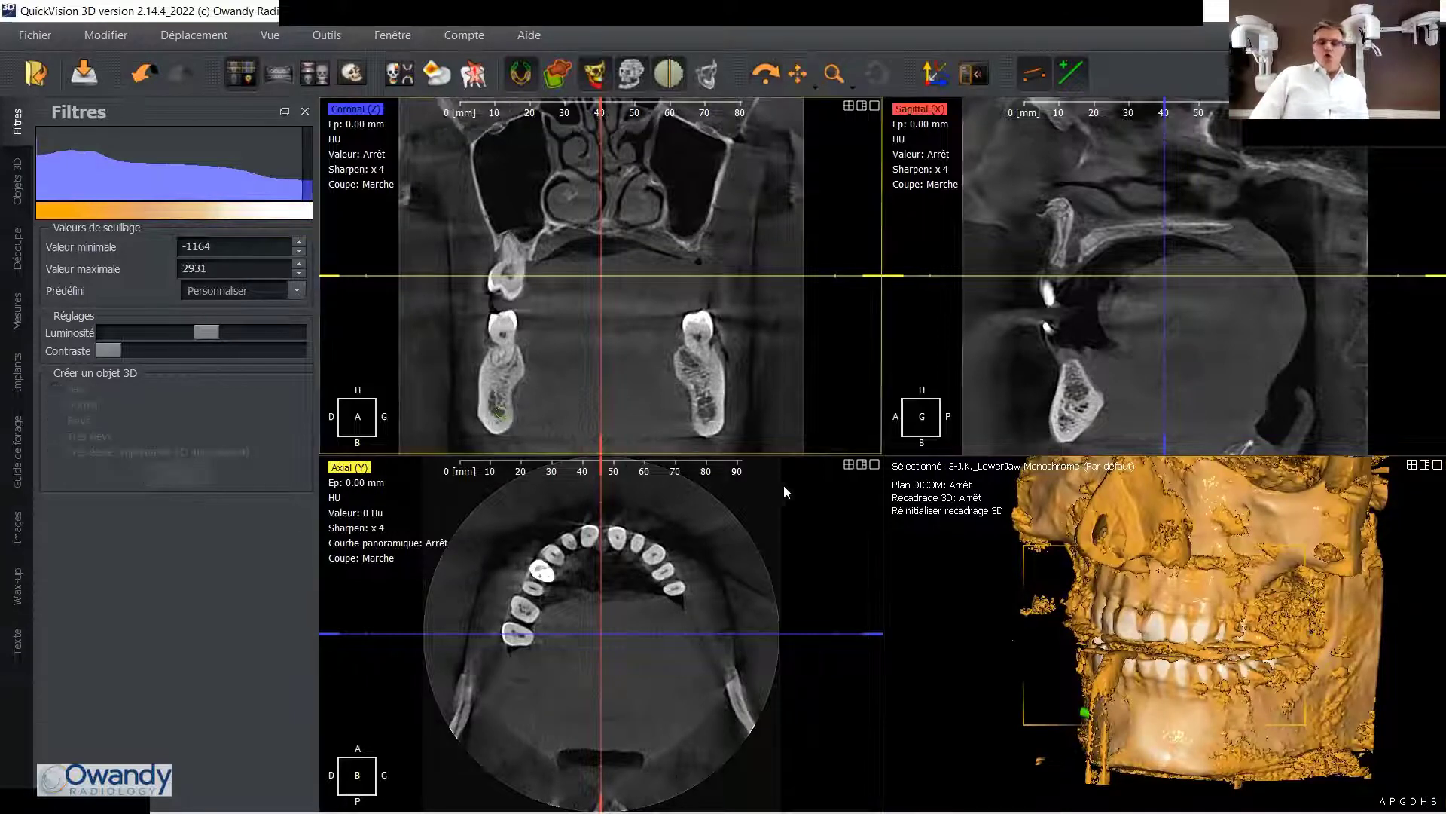
pyautogui.click(915, 664)
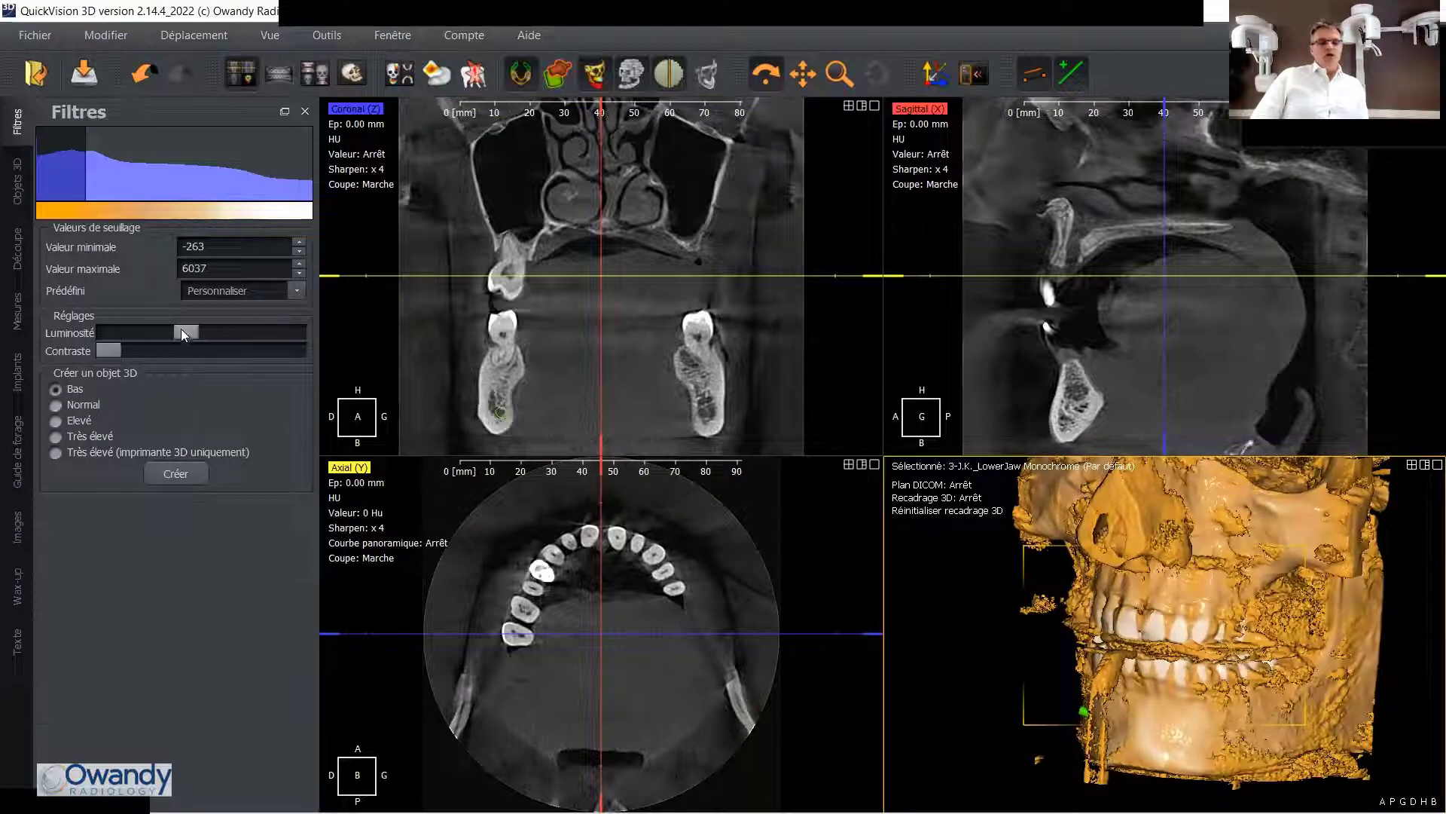
pyautogui.moveTo(180, 328)
pyautogui.mouseDown()
pyautogui.moveTo(202, 330)
pyautogui.moveTo(175, 332)
pyautogui.mouseUp()
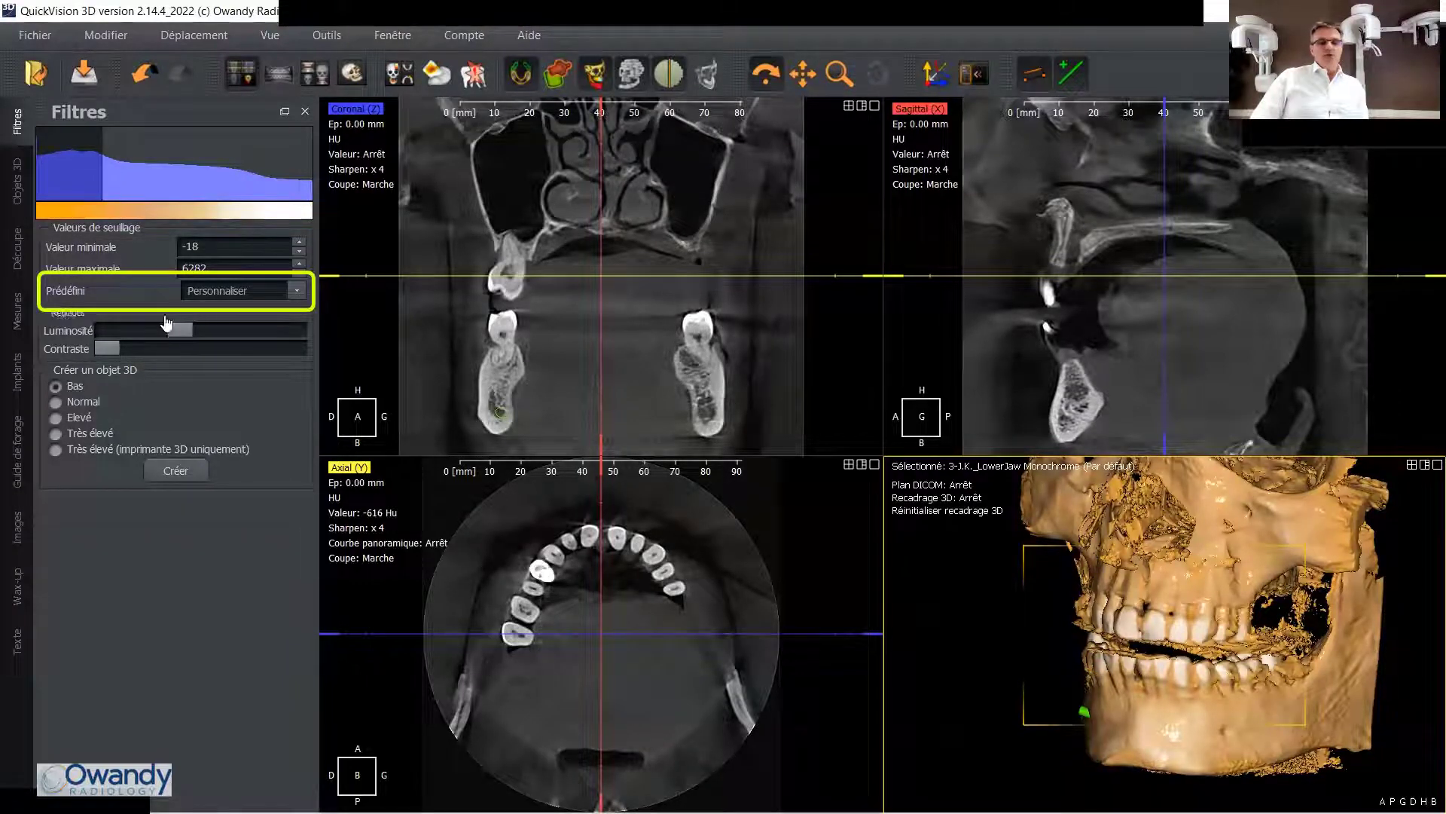
# - Apply the predefined bone filter (Les os) to the 3D rendering
pyautogui.click(298, 293)
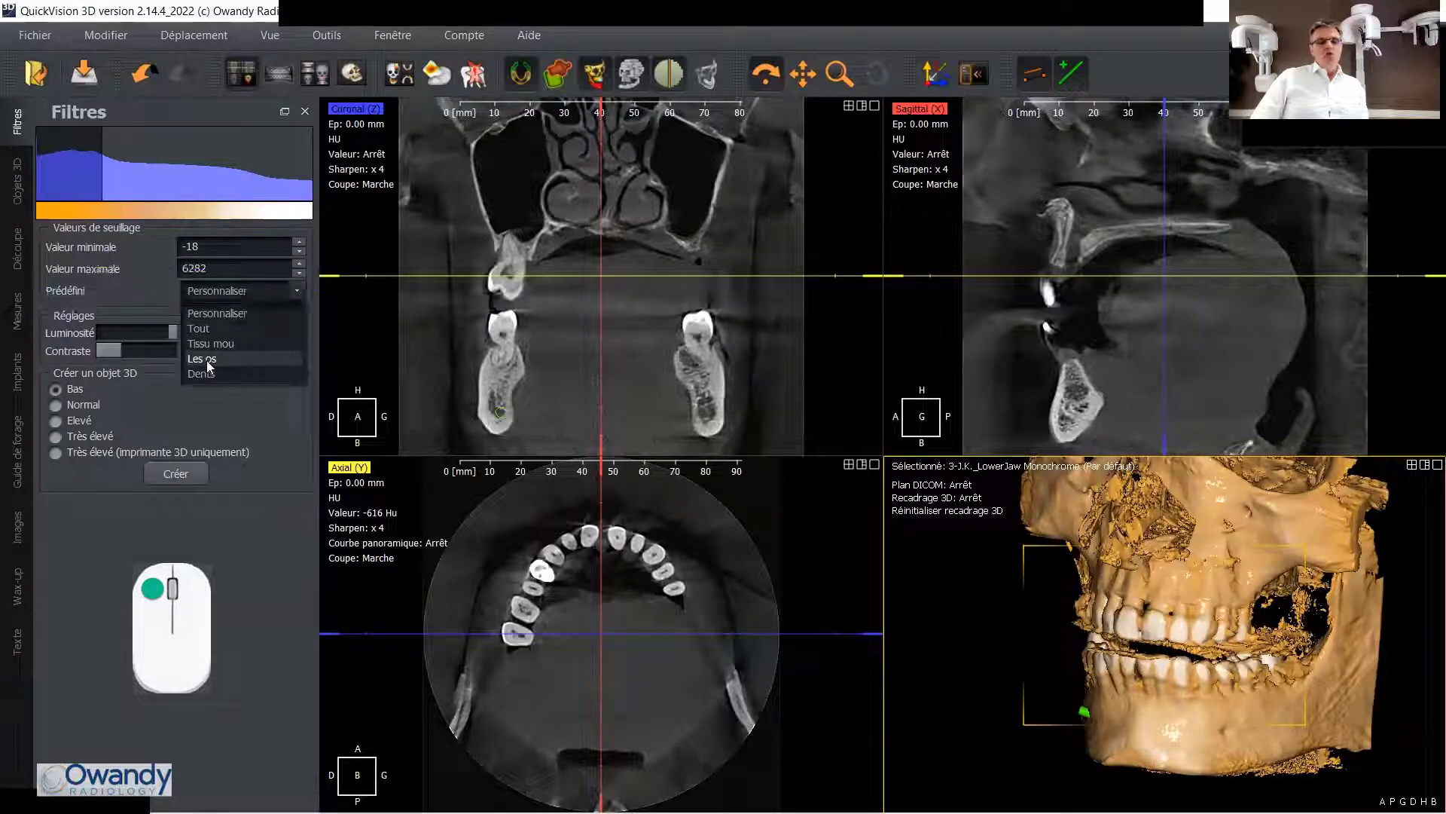
pyautogui.click(206, 360)
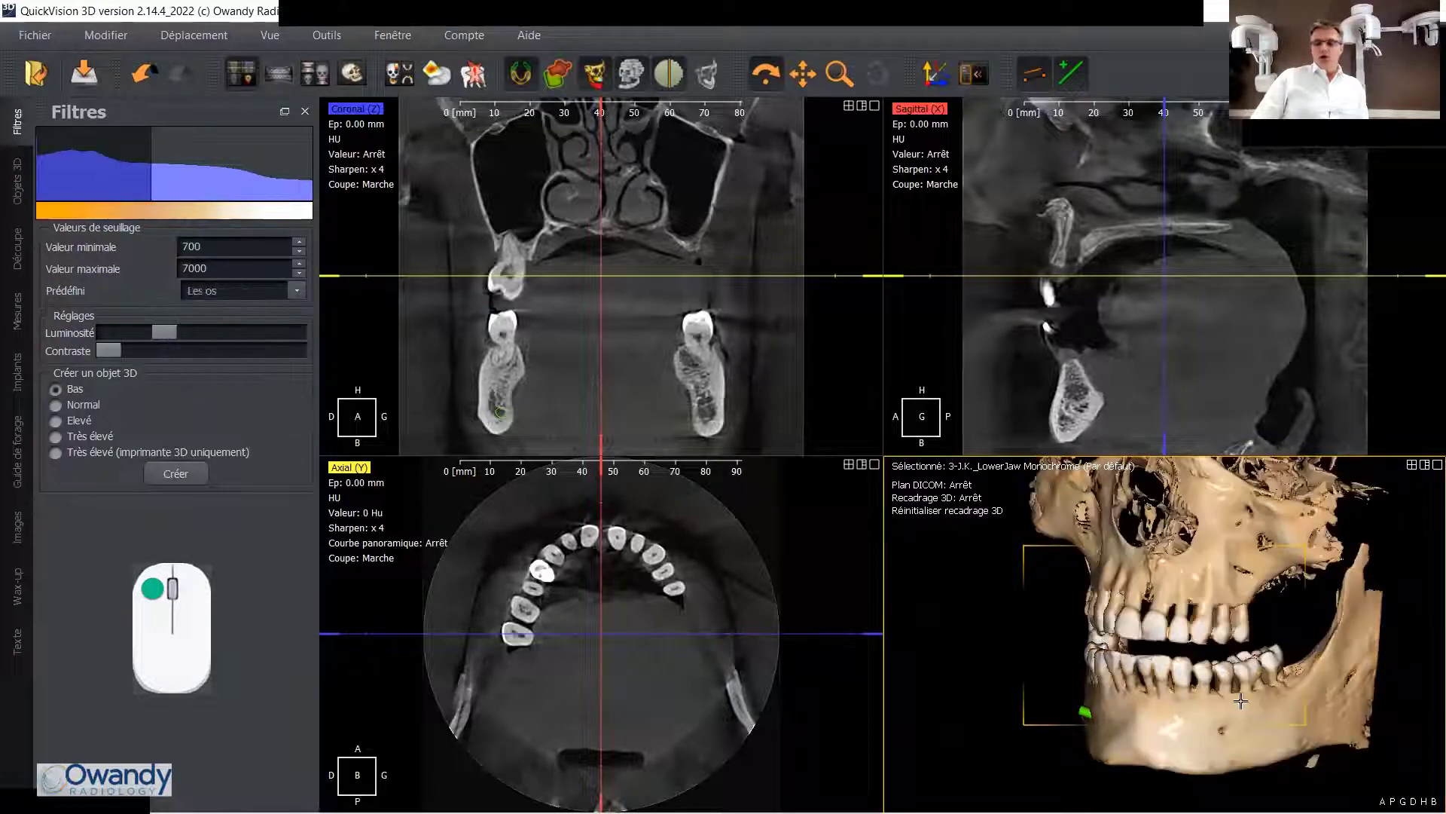
pyautogui.moveTo(1212, 632); pyautogui.dragTo(1157, 590)
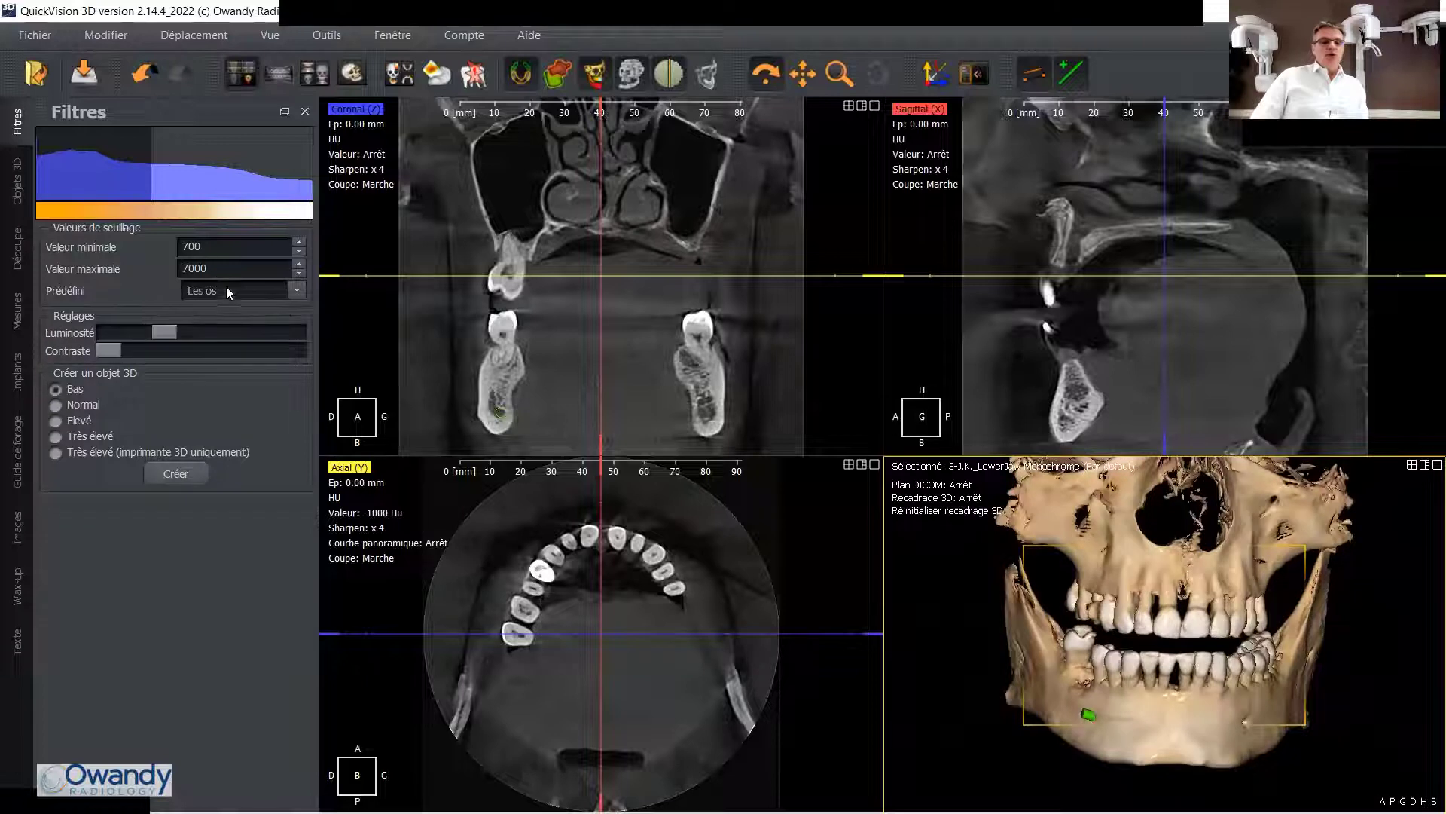
pyautogui.moveTo(1160, 660)
pyautogui.mouseDown()
pyautogui.moveTo(1147, 650)
pyautogui.moveTo(1161, 652)
pyautogui.mouseUp()
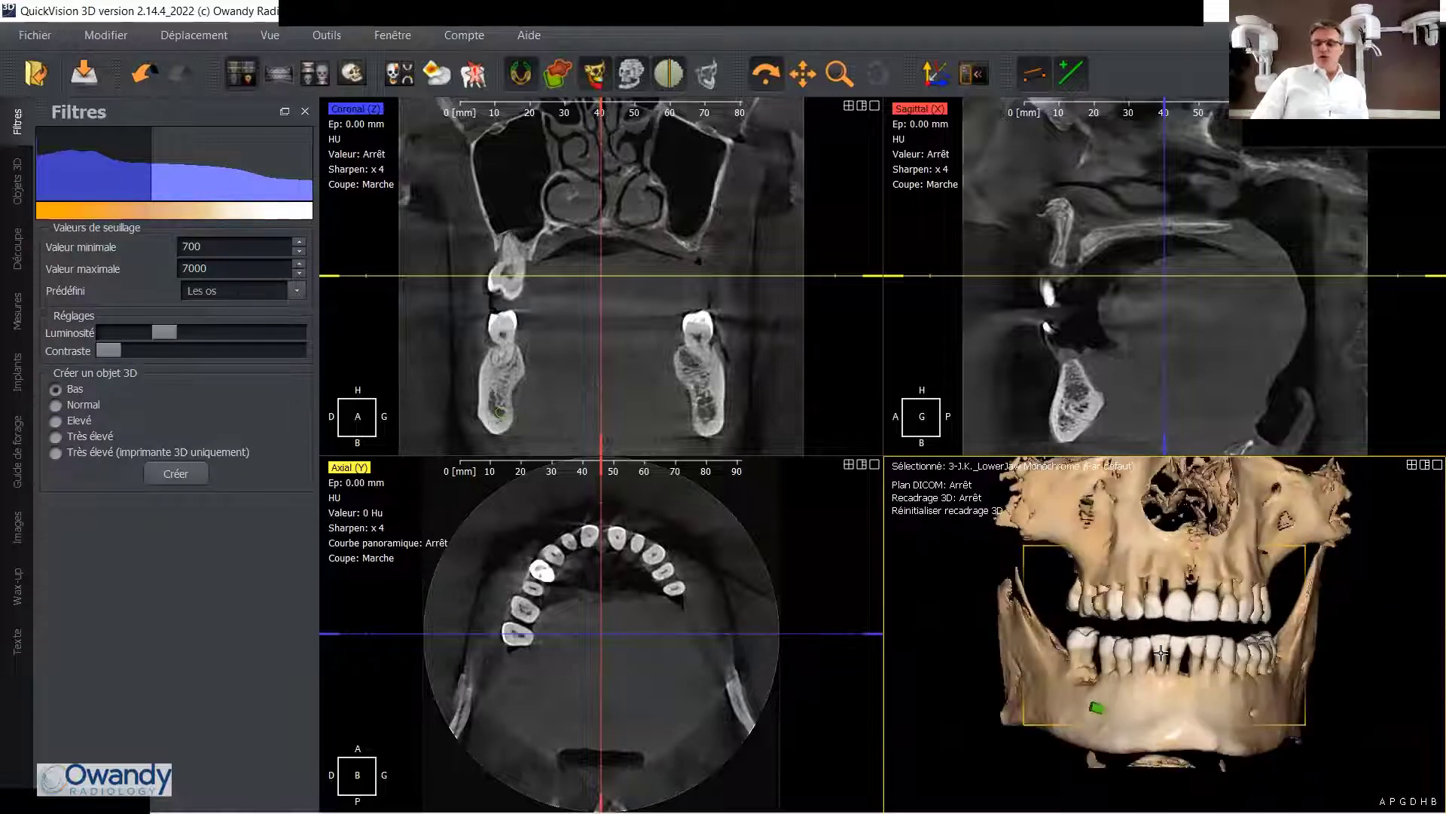
pyautogui.moveTo(1047, 620); pyautogui.dragTo(1114, 621)
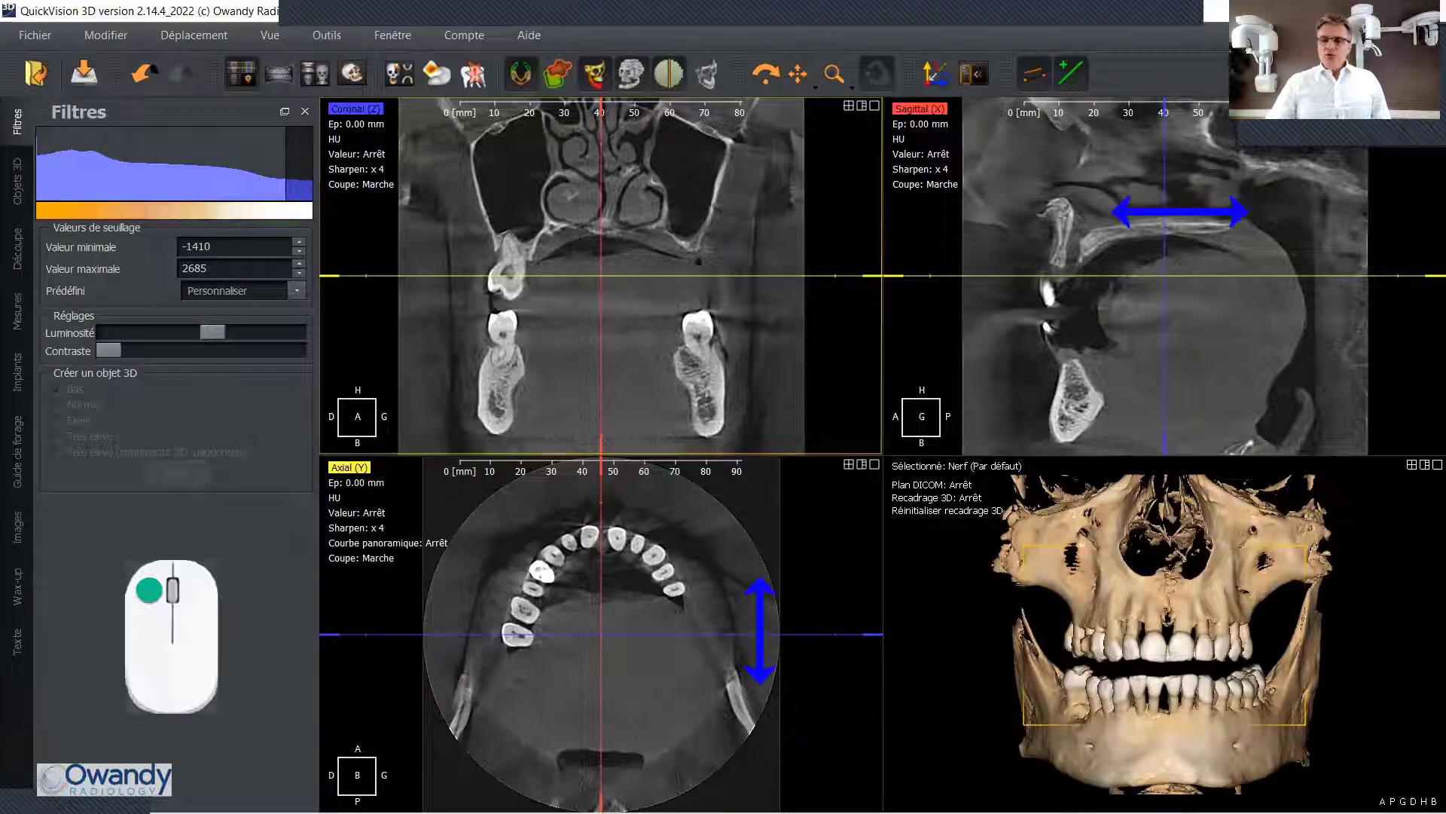
# - Reposition the coronal, axial and sagittal planes so that they cross at the patient's lower left molar
pyautogui.click(1165, 226)
pyautogui.moveTo(1165, 215)
pyautogui.mouseDown()
pyautogui.moveTo(1060, 216)
pyautogui.moveTo(1222, 227)
pyautogui.moveTo(1145, 230)
pyautogui.mouseUp()
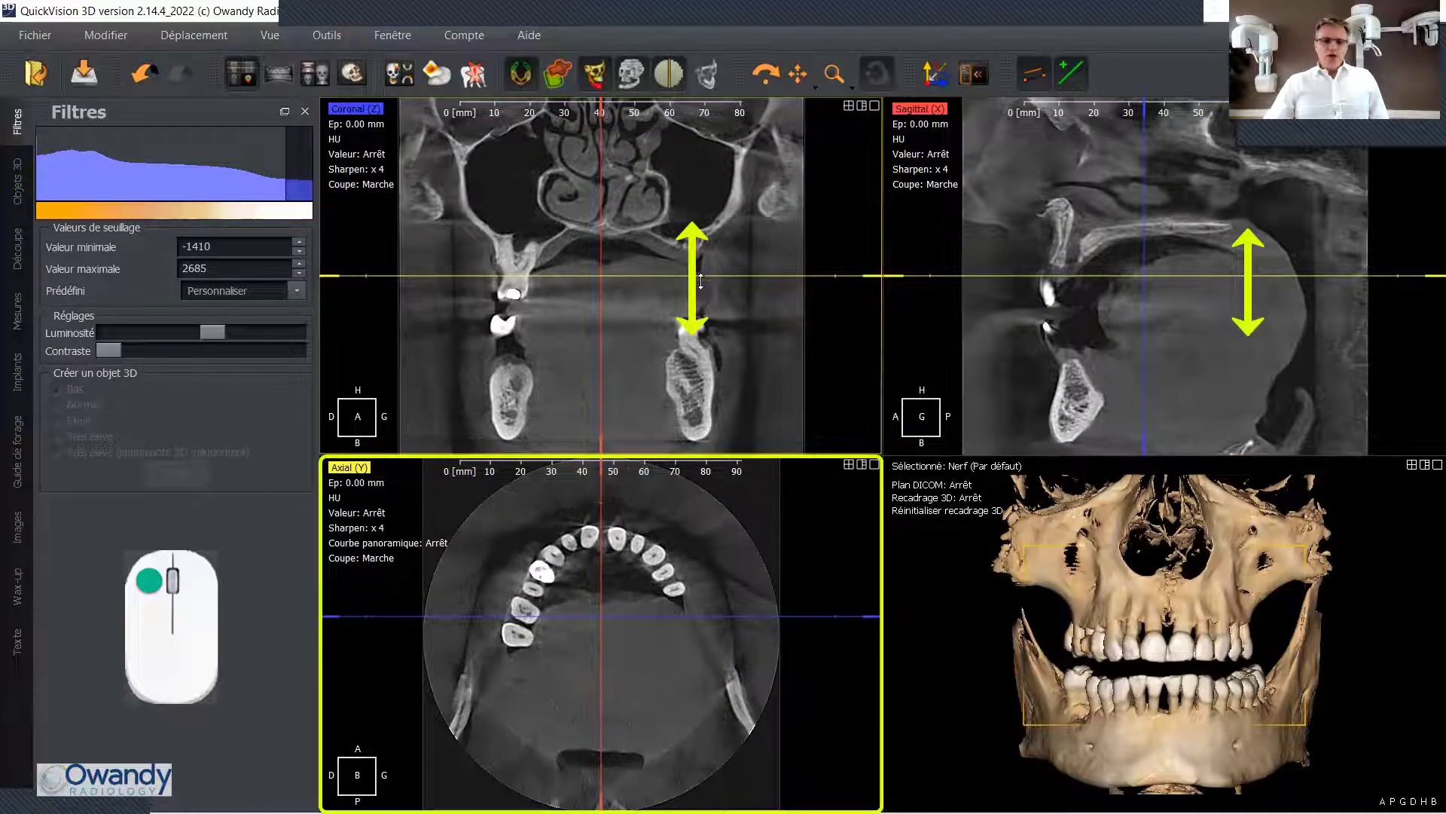
pyautogui.moveTo(702, 280); pyautogui.dragTo(702, 314)
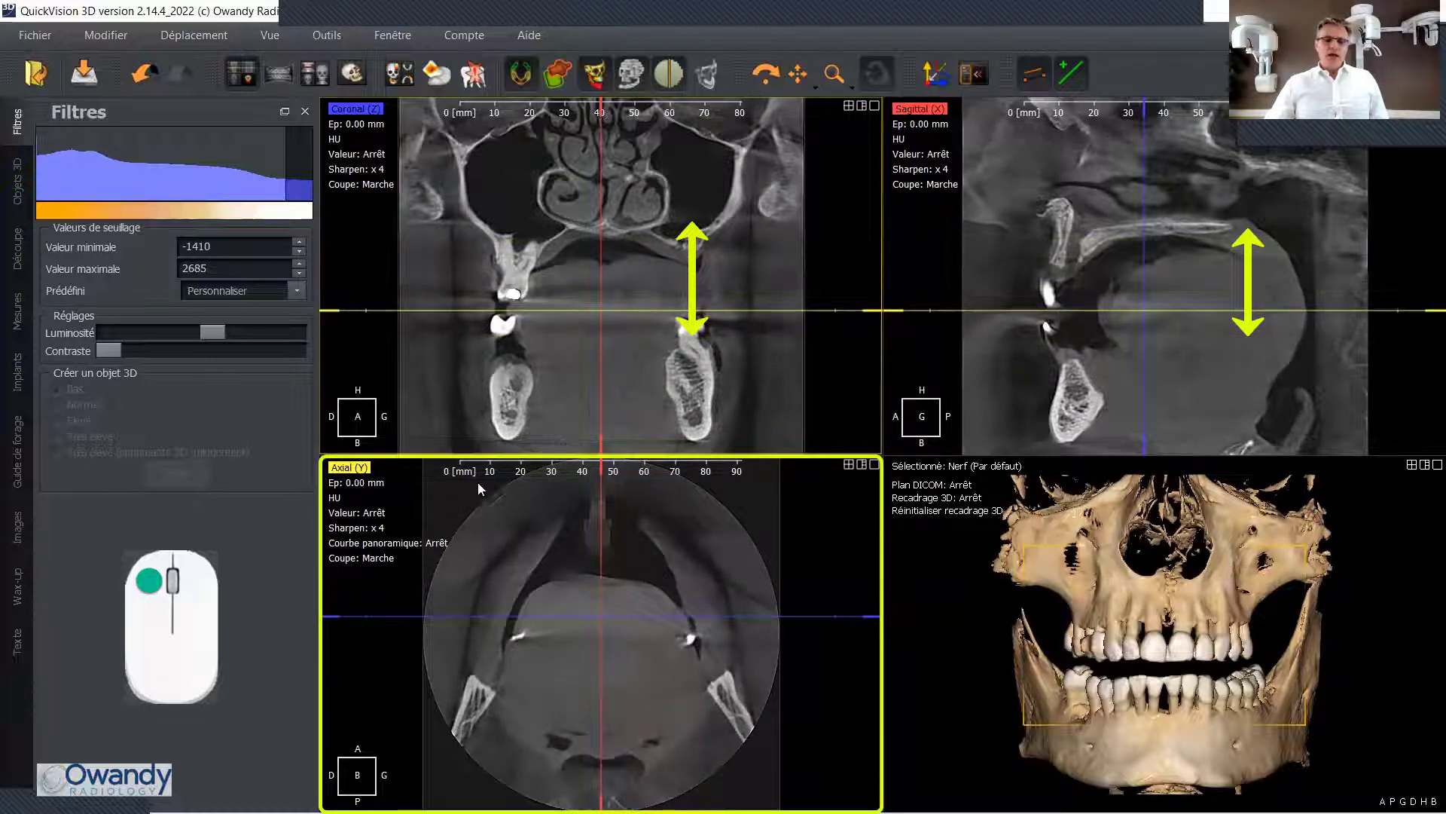
pyautogui.moveTo(699, 311); pyautogui.dragTo(699, 336)
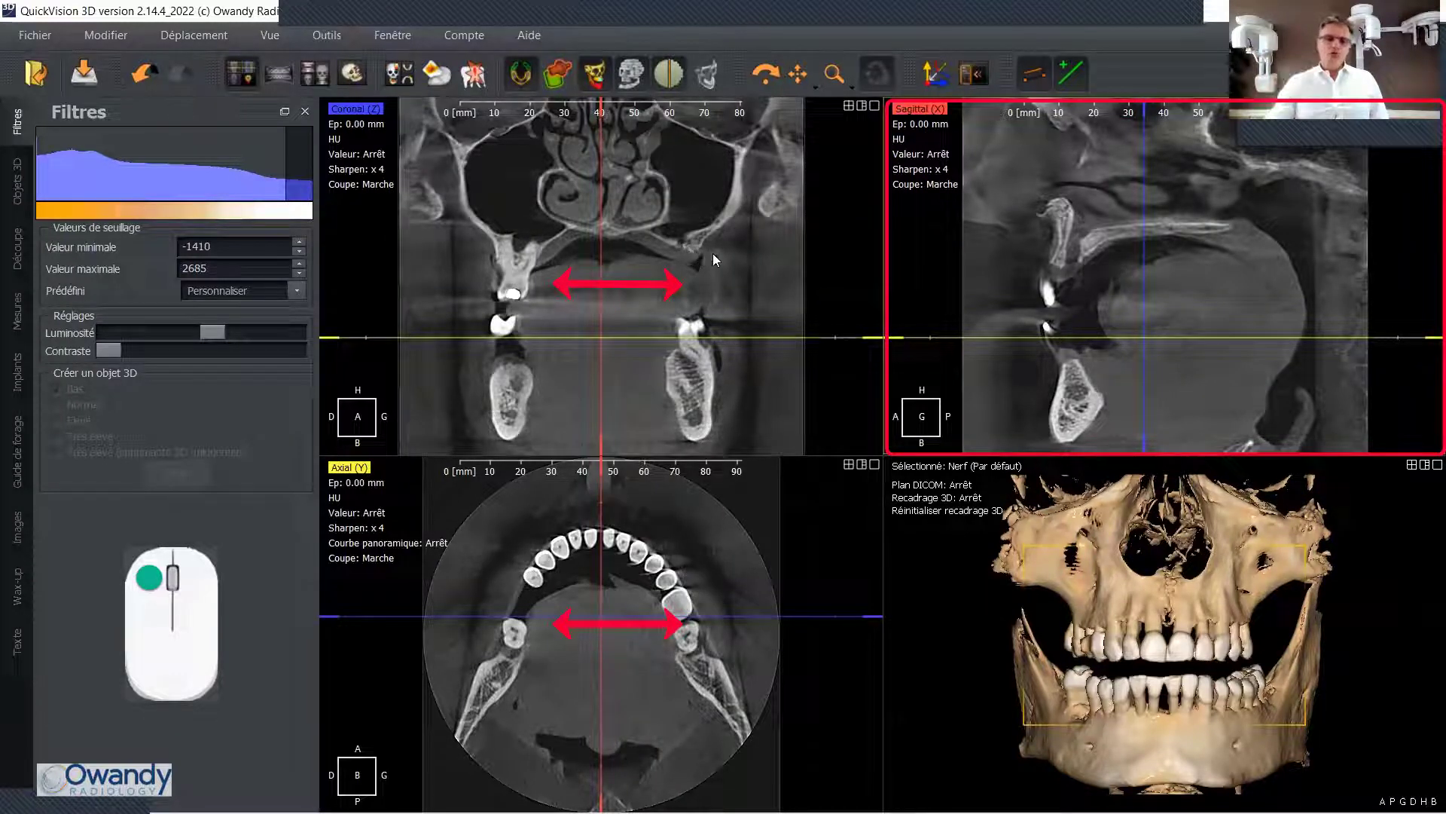
pyautogui.moveTo(593, 236); pyautogui.dragTo(703, 282)
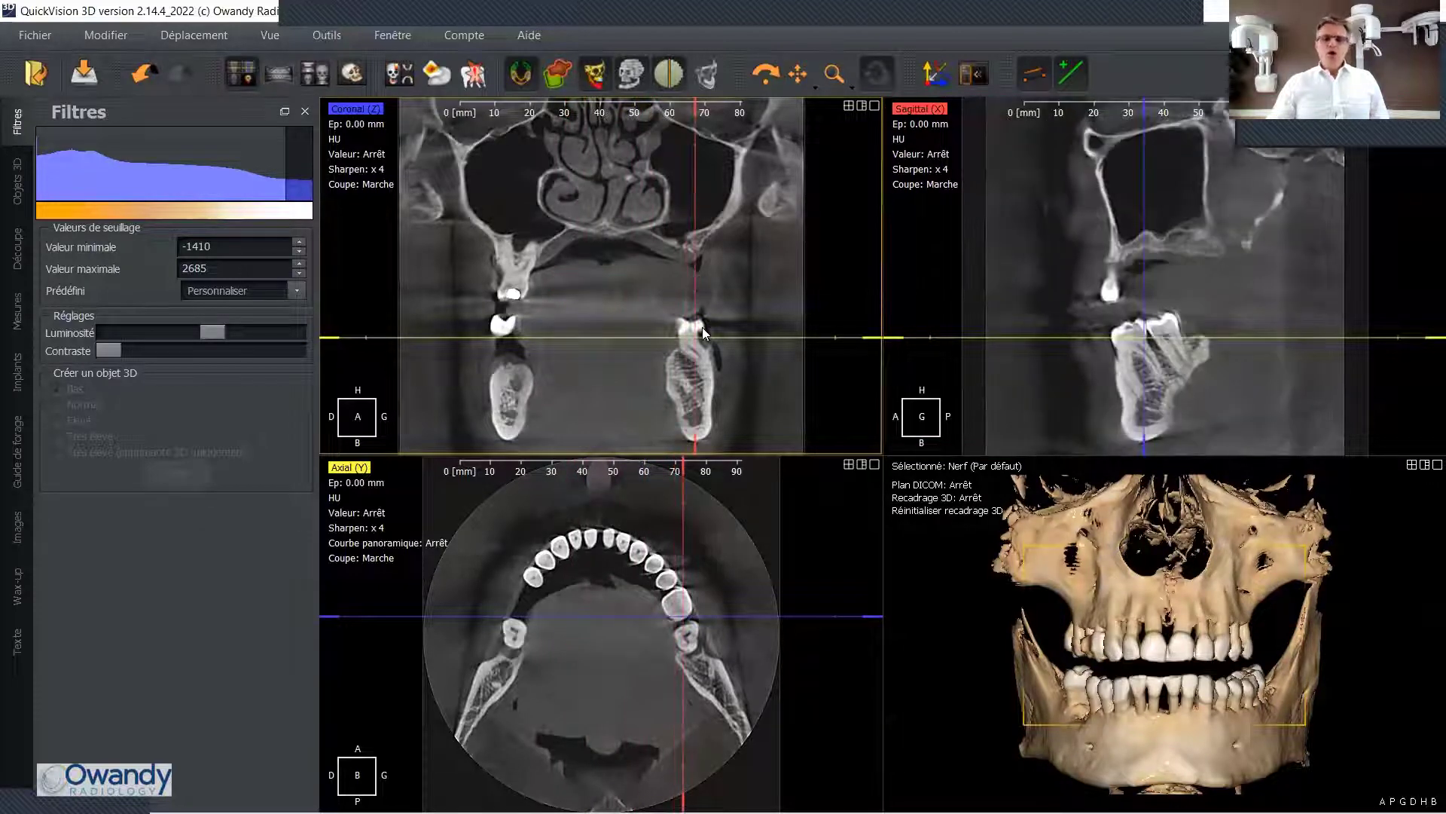
# - Move the planes' intersection through the patient's upper right molars and place it on the bright upper right premolar
pyautogui.moveTo(715, 336); pyautogui.dragTo(568, 213)
pyautogui.click(512, 265)
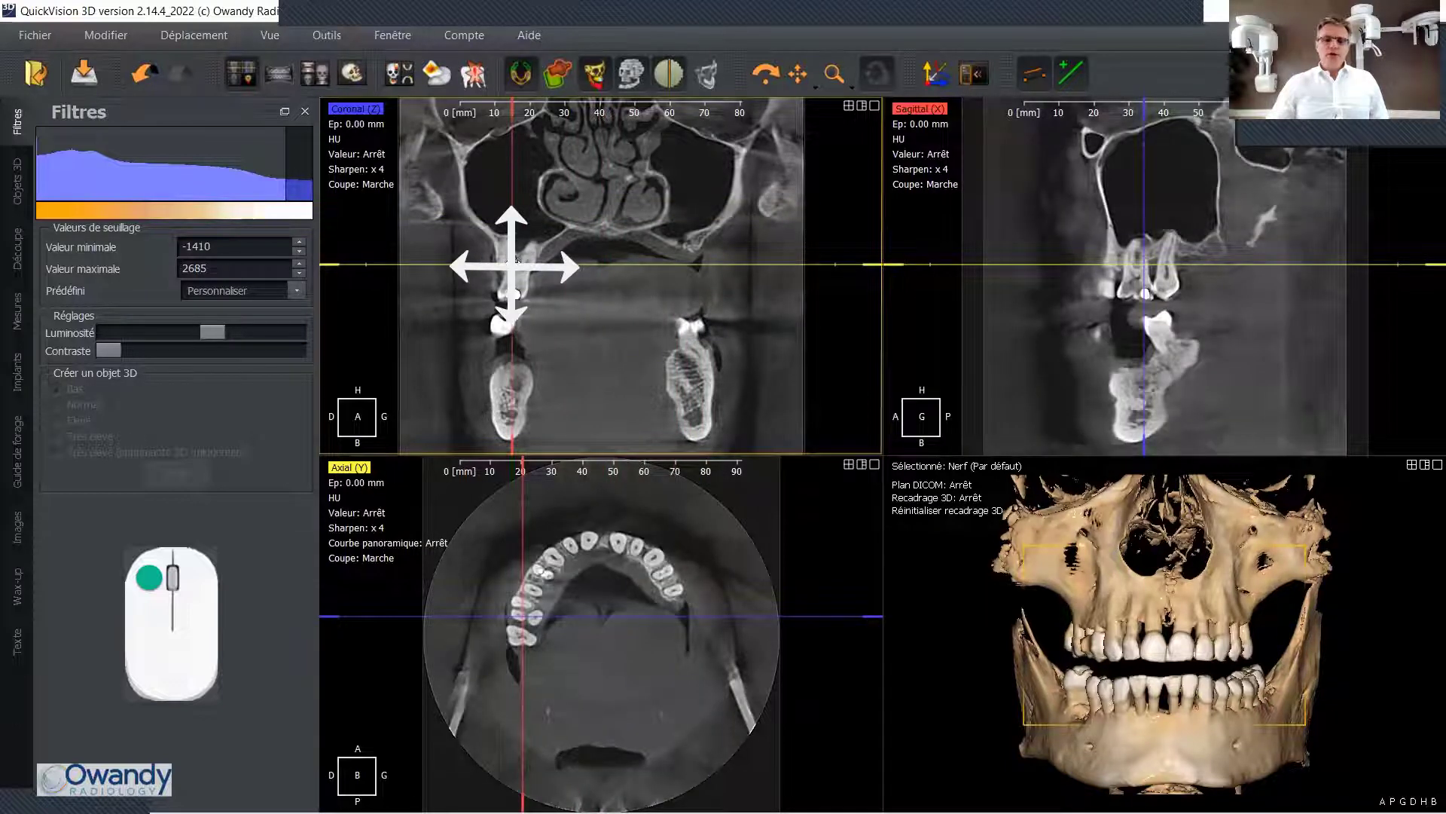
pyautogui.moveTo(513, 262); pyautogui.dragTo(522, 291)
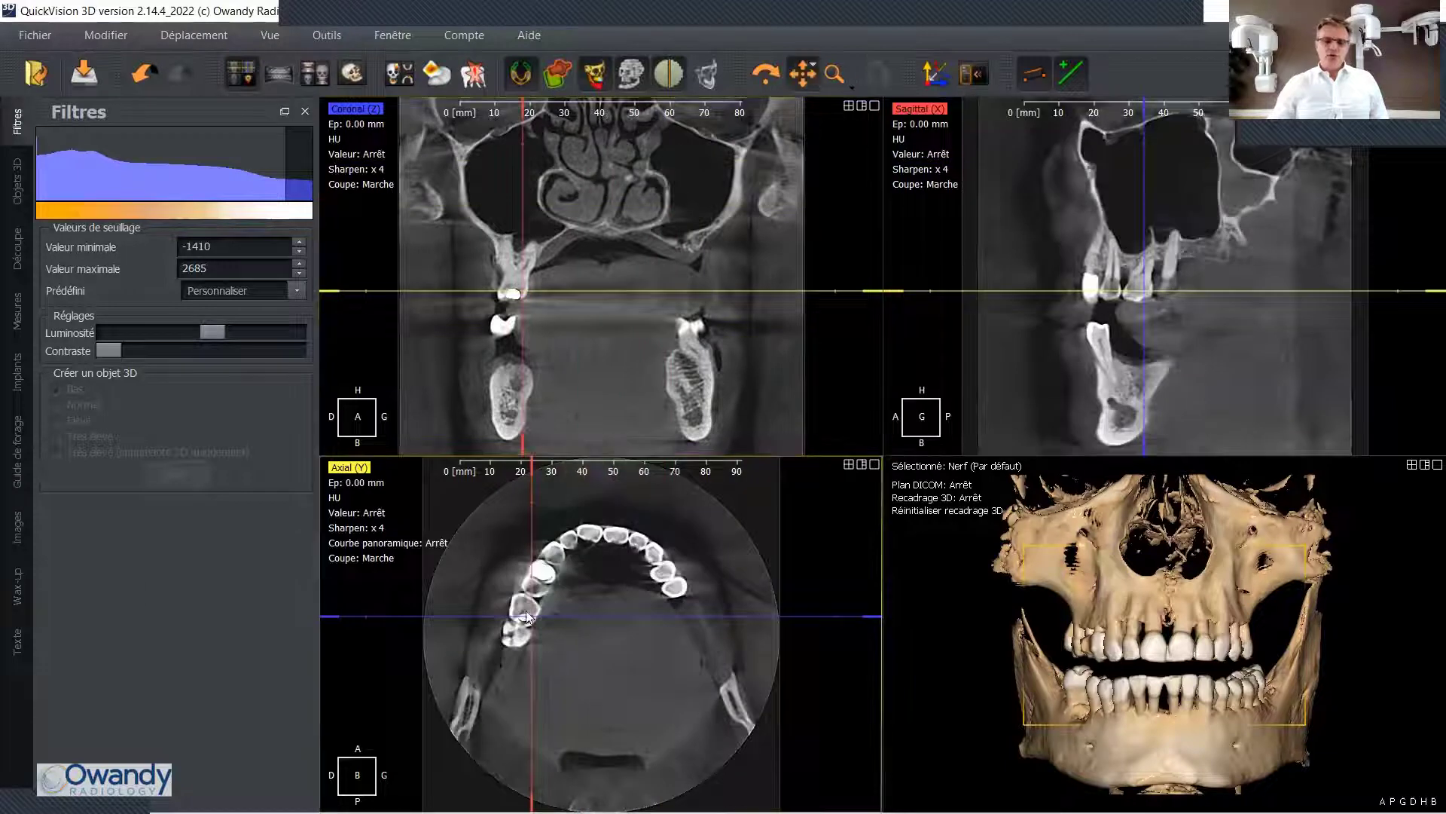
pyautogui.moveTo(527, 619); pyautogui.dragTo(561, 533)
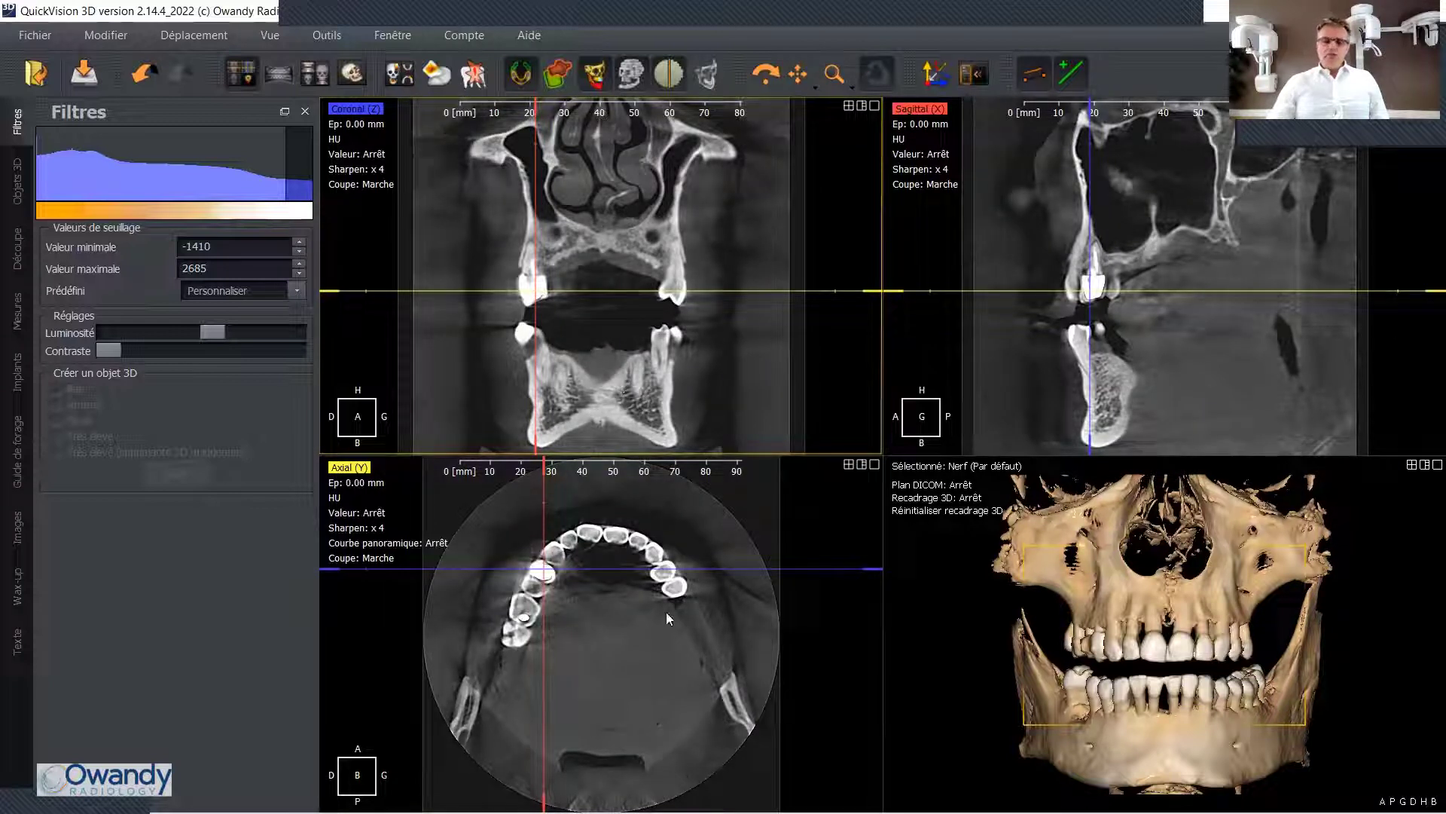
pyautogui.click(646, 610)
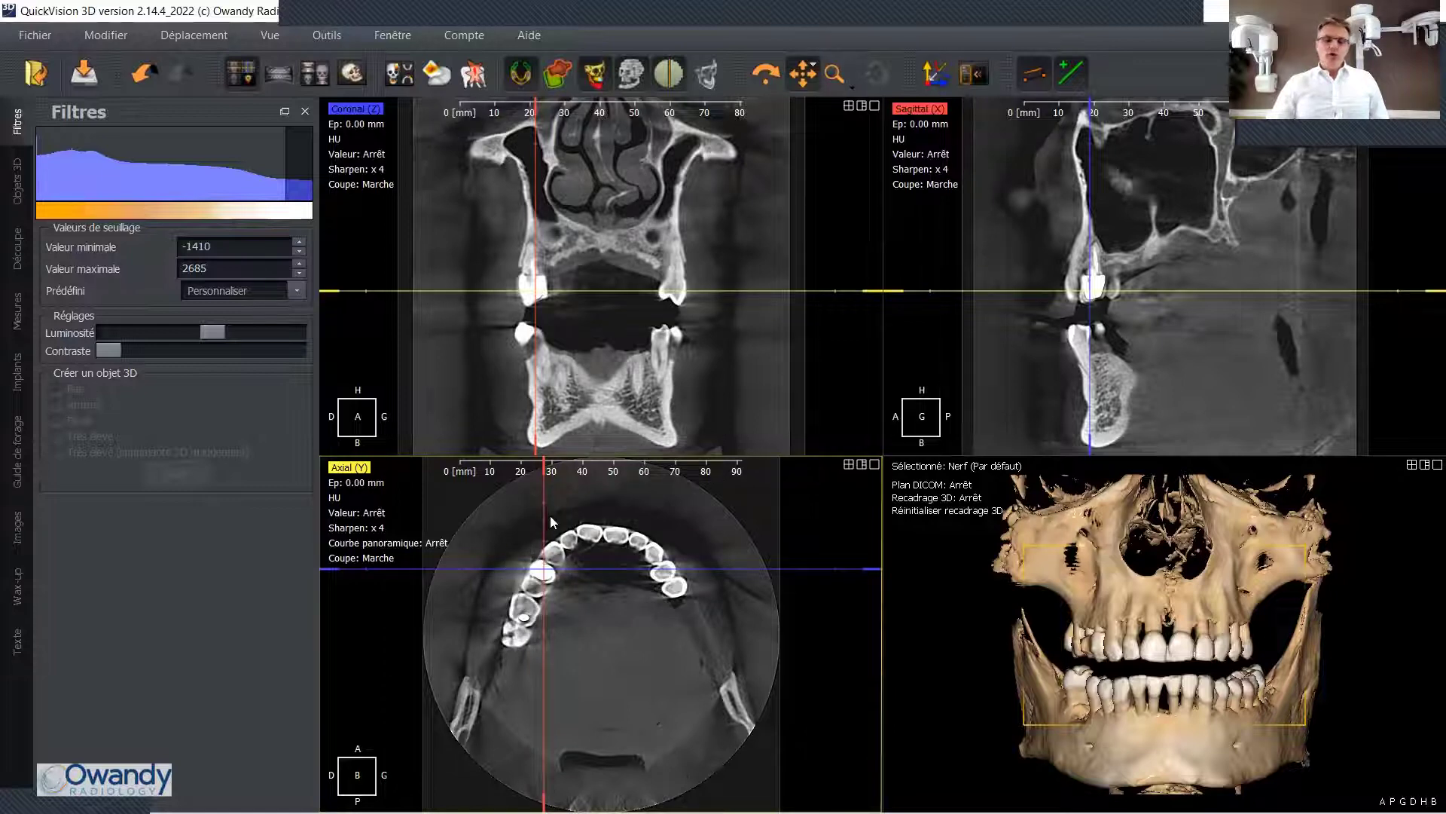
# - Rotate the planes in the axial view to follow the patient's upper right tooth row, and tilt them slightly in the coronal view
pyautogui.moveTo(545, 497); pyautogui.dragTo(589, 494)
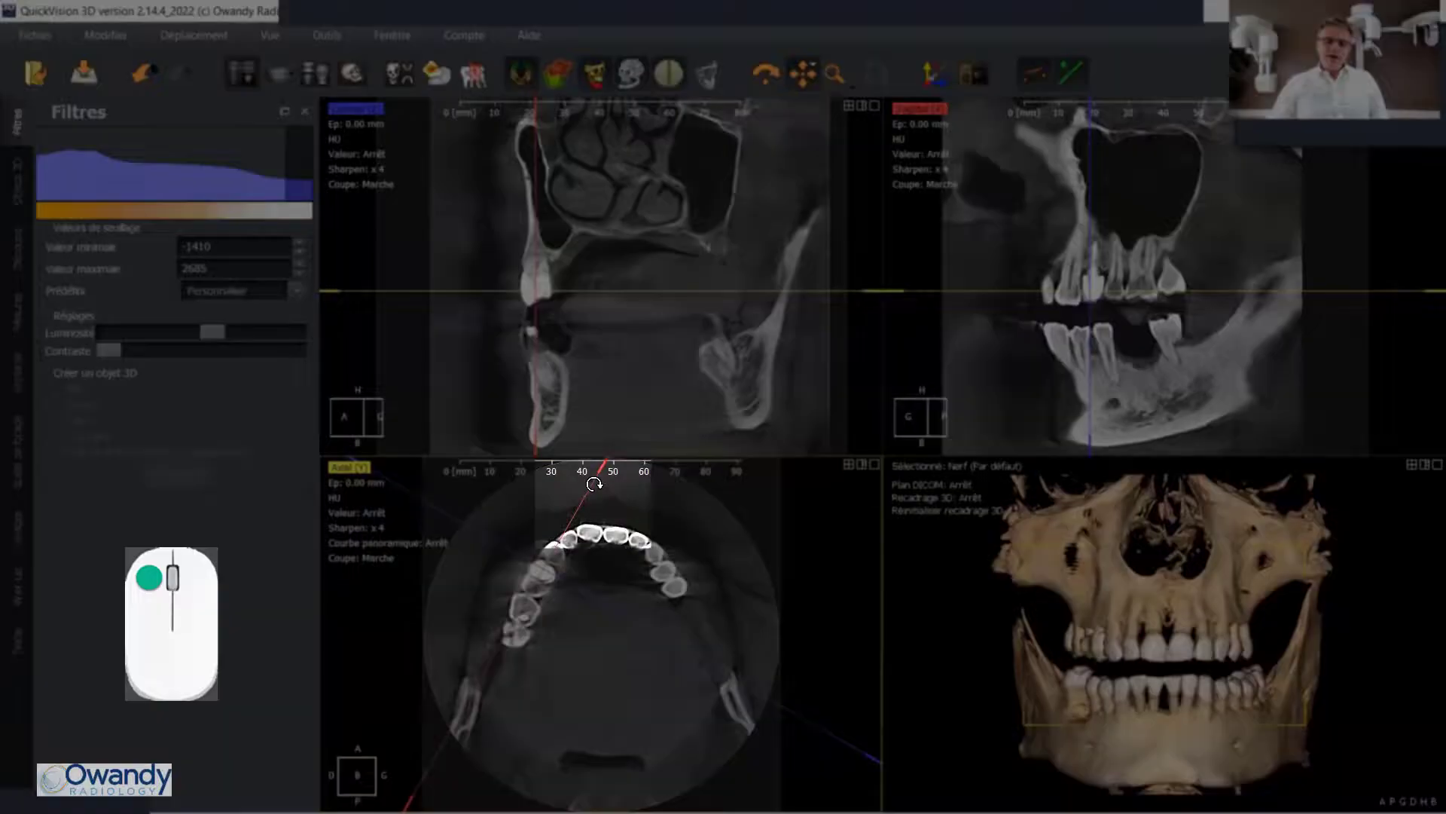
pyautogui.moveTo(594, 483); pyautogui.dragTo(611, 502)
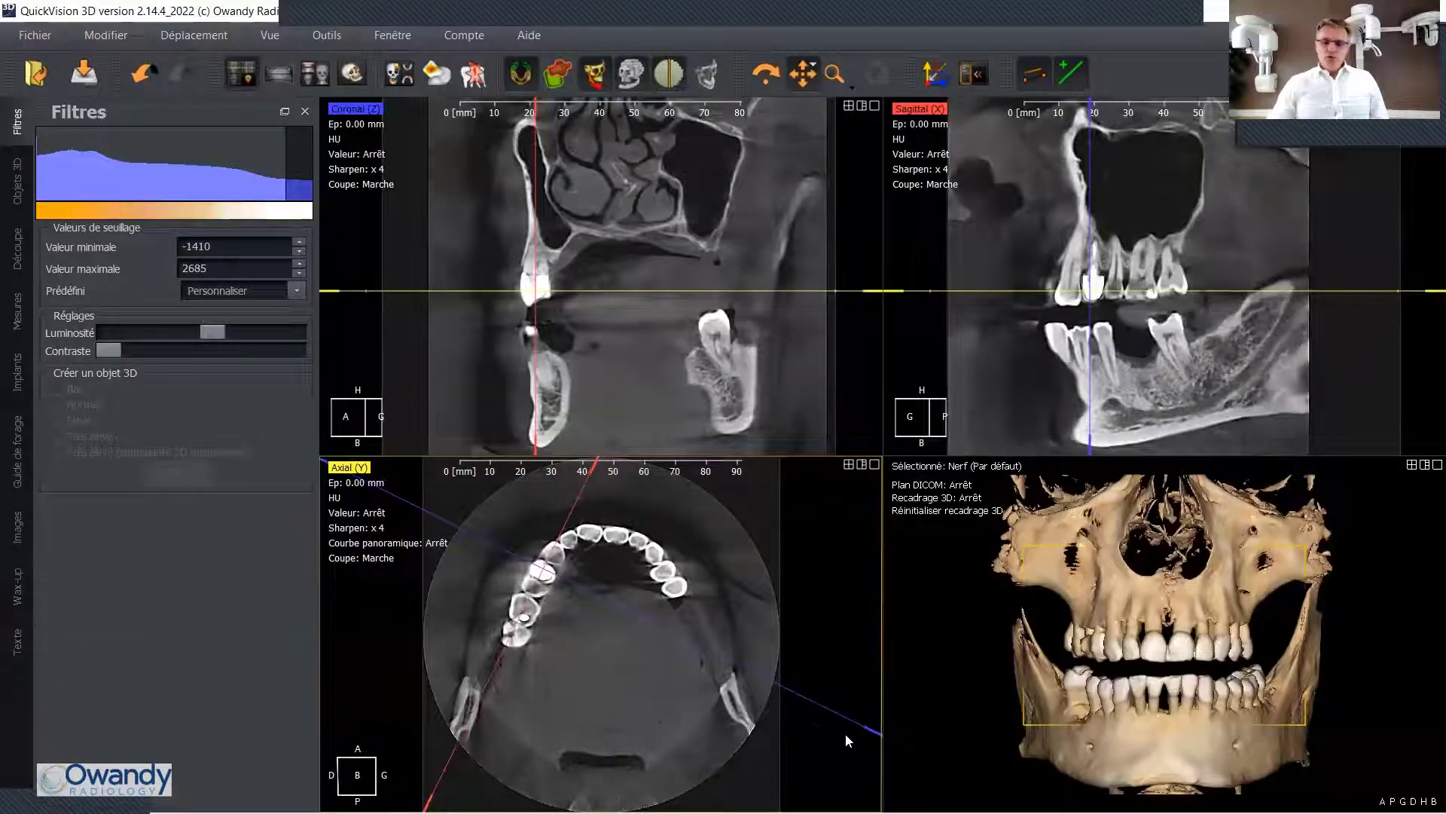
pyautogui.moveTo(862, 723); pyautogui.dragTo(829, 732)
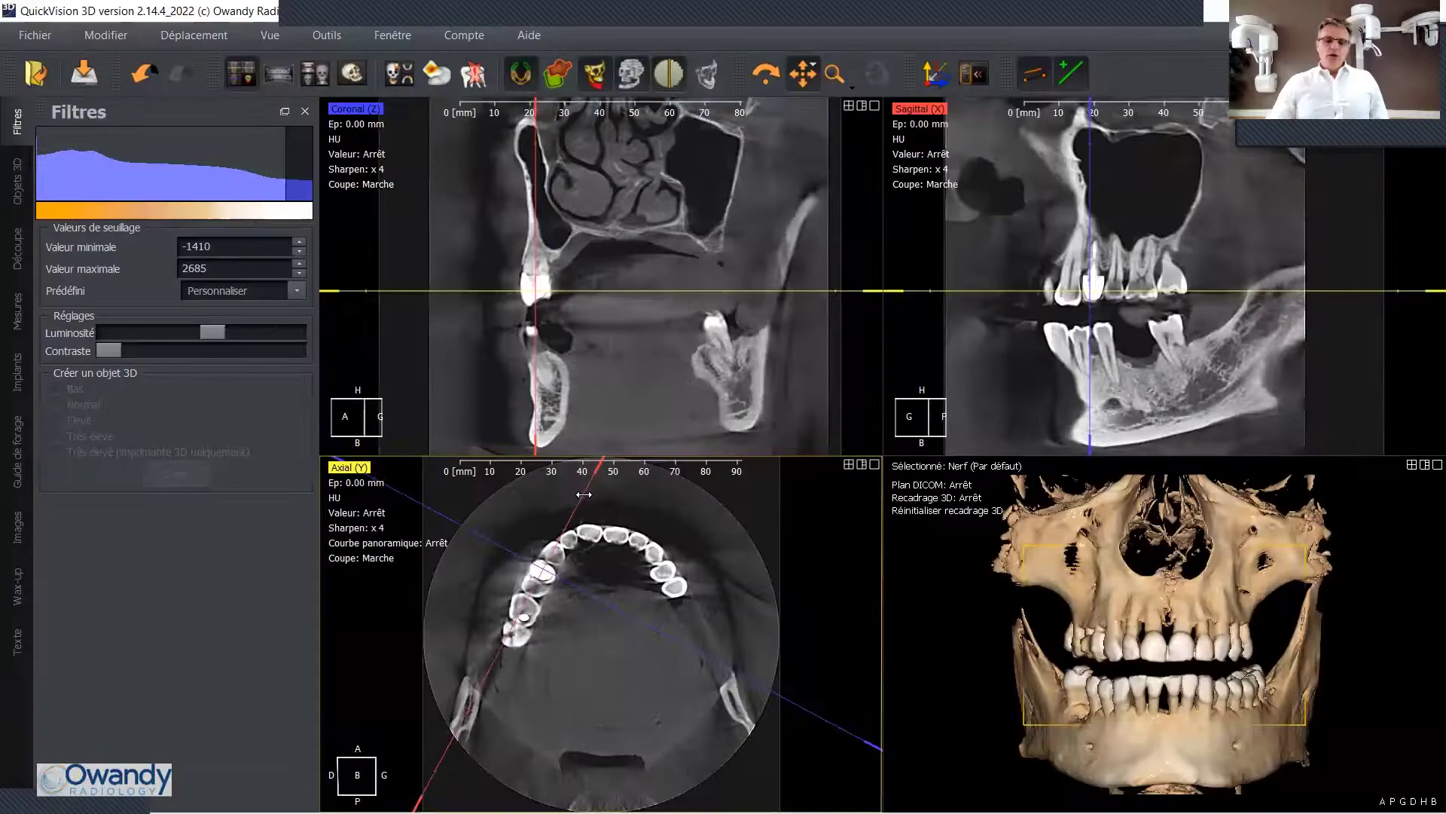
pyautogui.moveTo(590, 487); pyautogui.dragTo(580, 486)
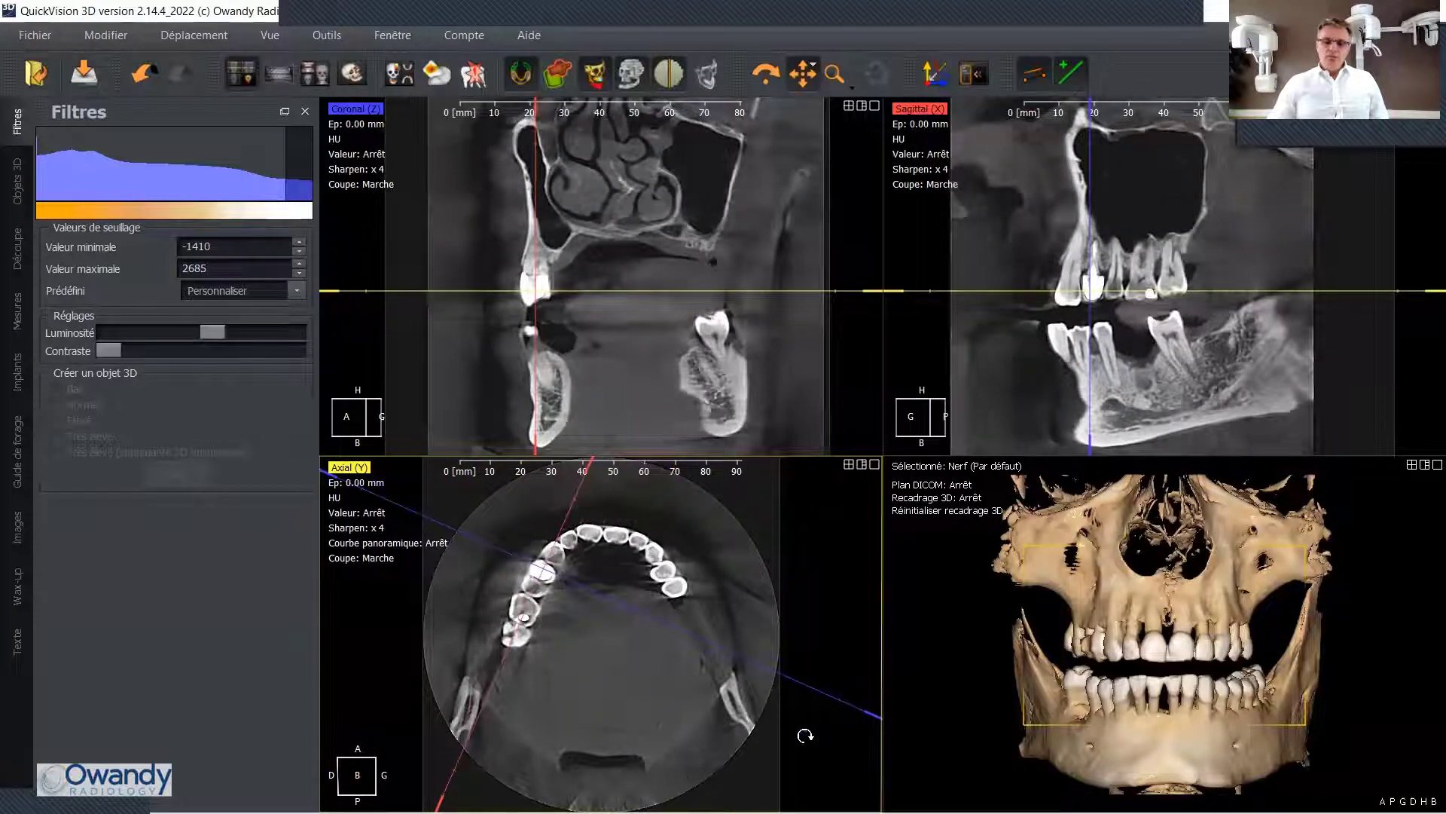
pyautogui.moveTo(807, 736); pyautogui.dragTo(847, 711)
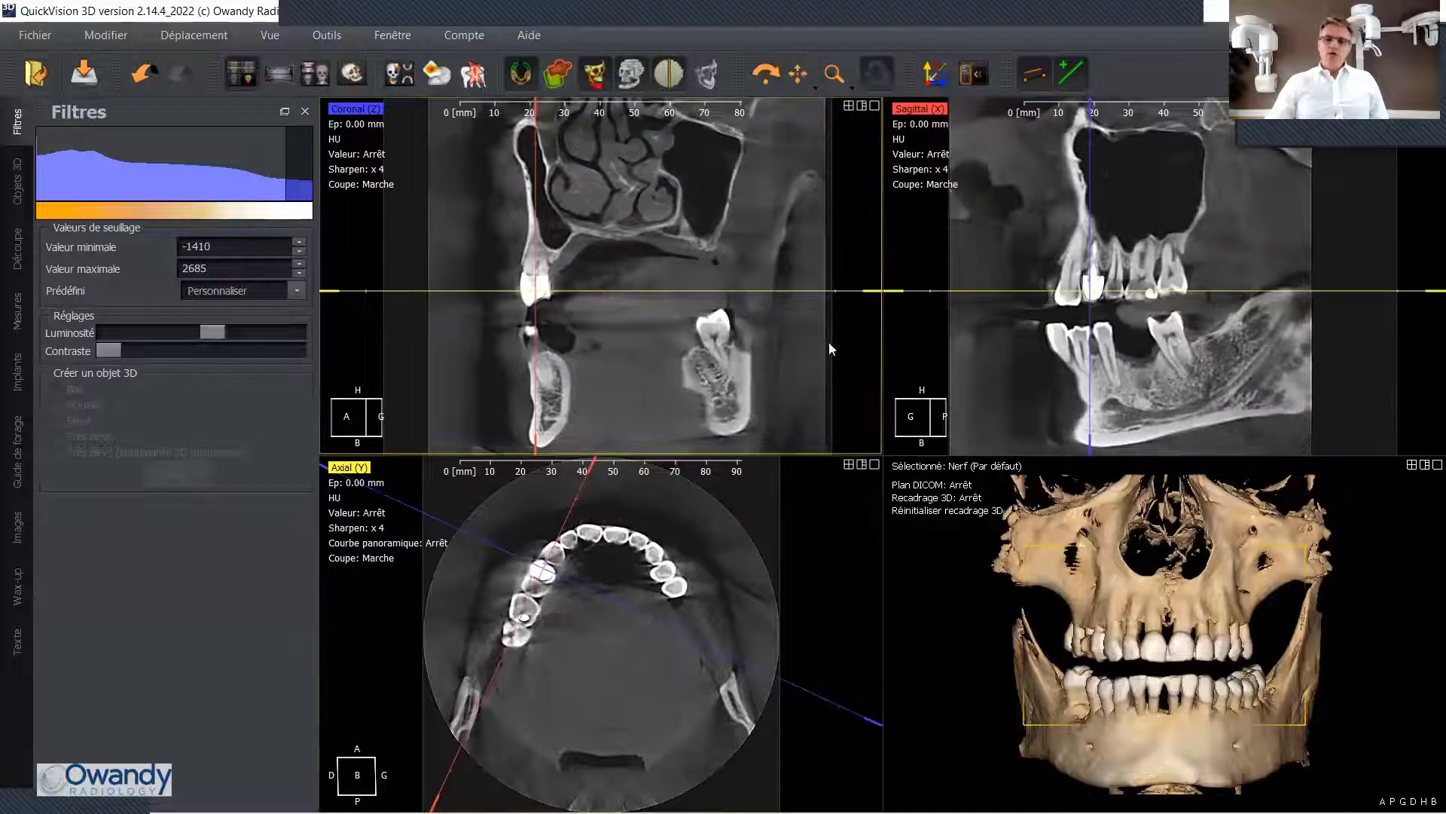
pyautogui.moveTo(851, 290); pyautogui.dragTo(828, 311)
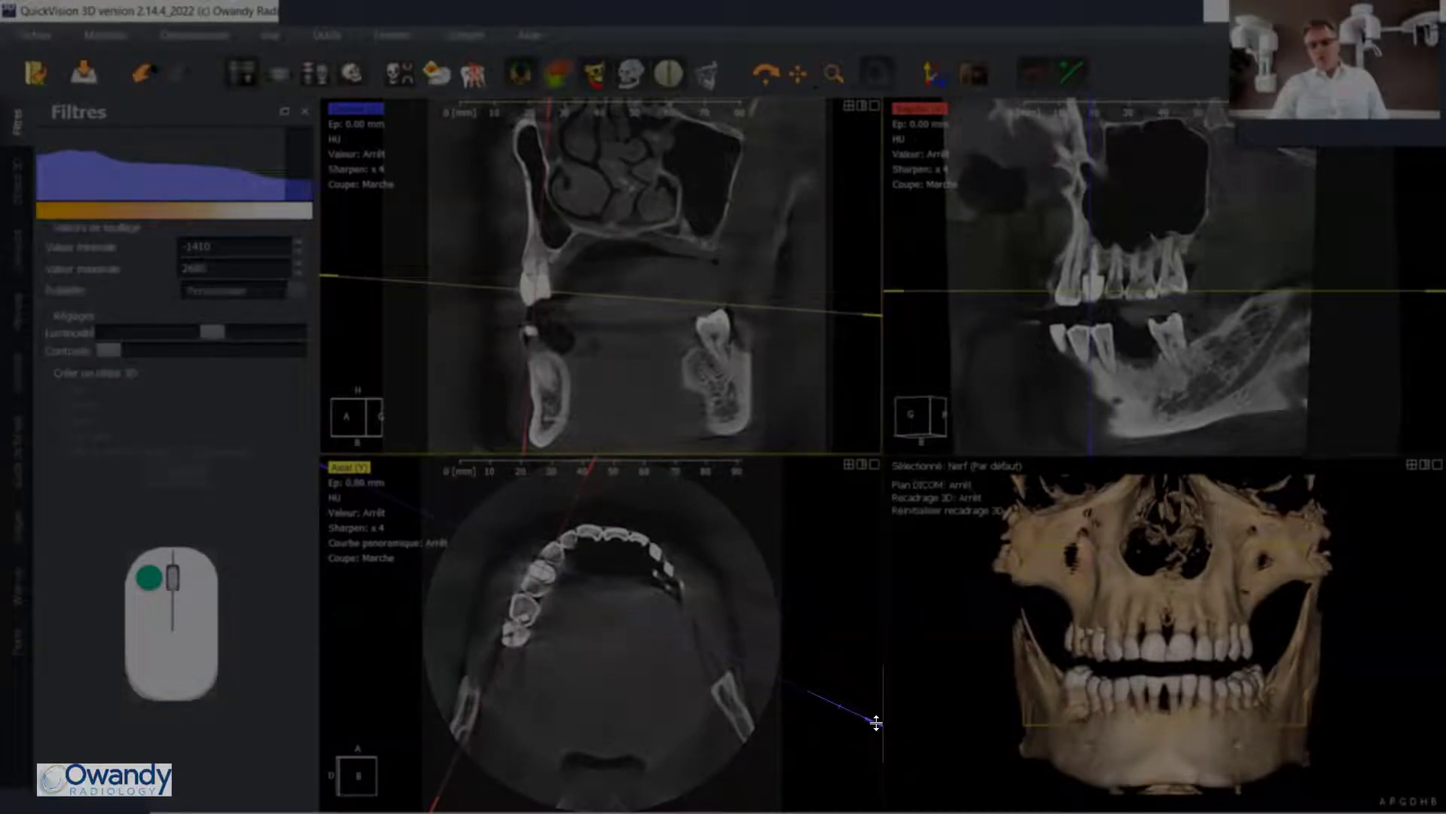
# - Try a coronal slice thickness of 2.58 mm, and reset the thickness to 0 mm
pyautogui.moveTo(876, 721)
pyautogui.mouseDown()
pyautogui.moveTo(877, 680)
pyautogui.moveTo(869, 712)
pyautogui.mouseUp()
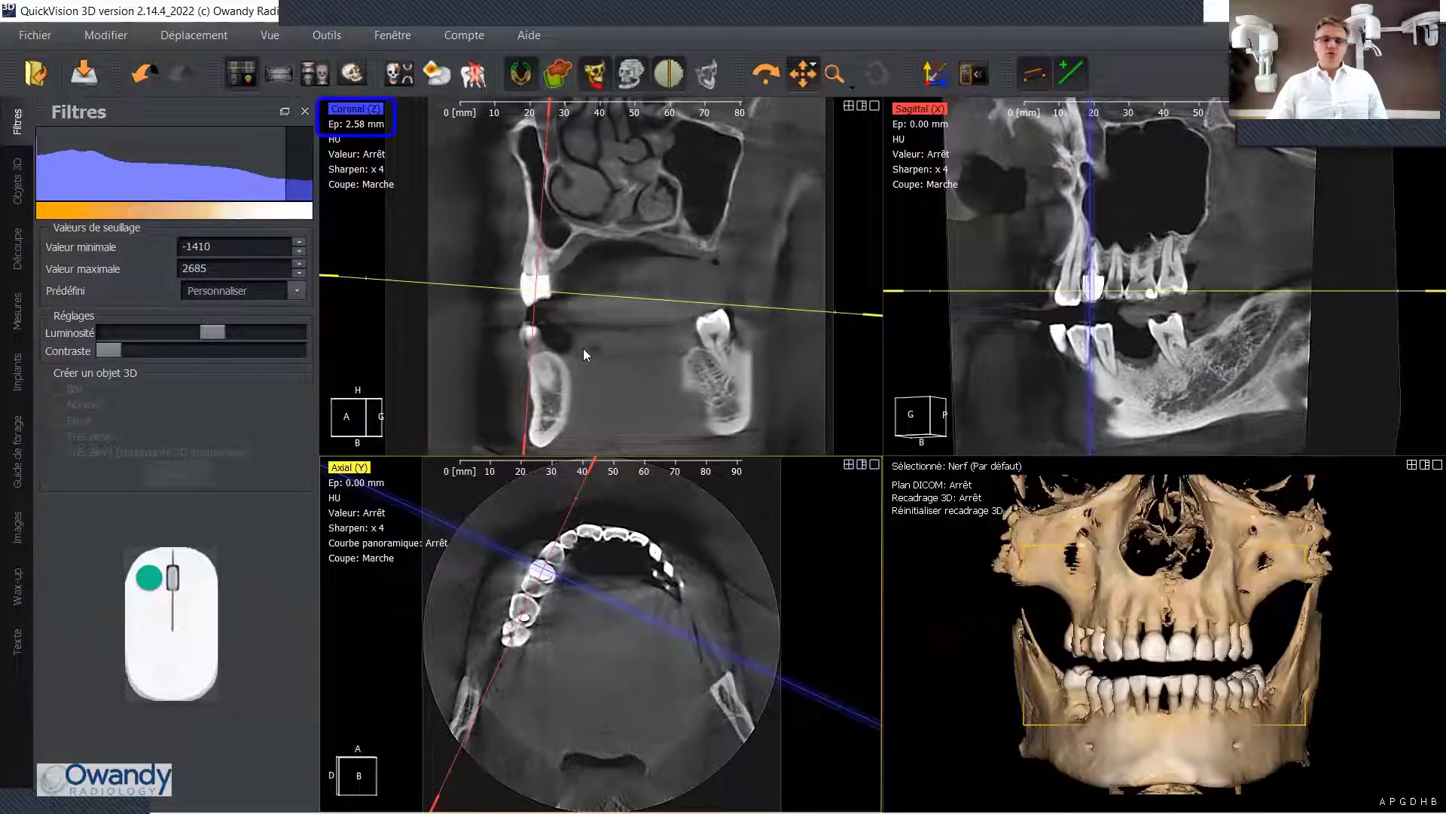
pyautogui.moveTo(870, 727)
pyautogui.mouseDown()
pyautogui.moveTo(880, 687)
pyautogui.moveTo(876, 724)
pyautogui.mouseUp()
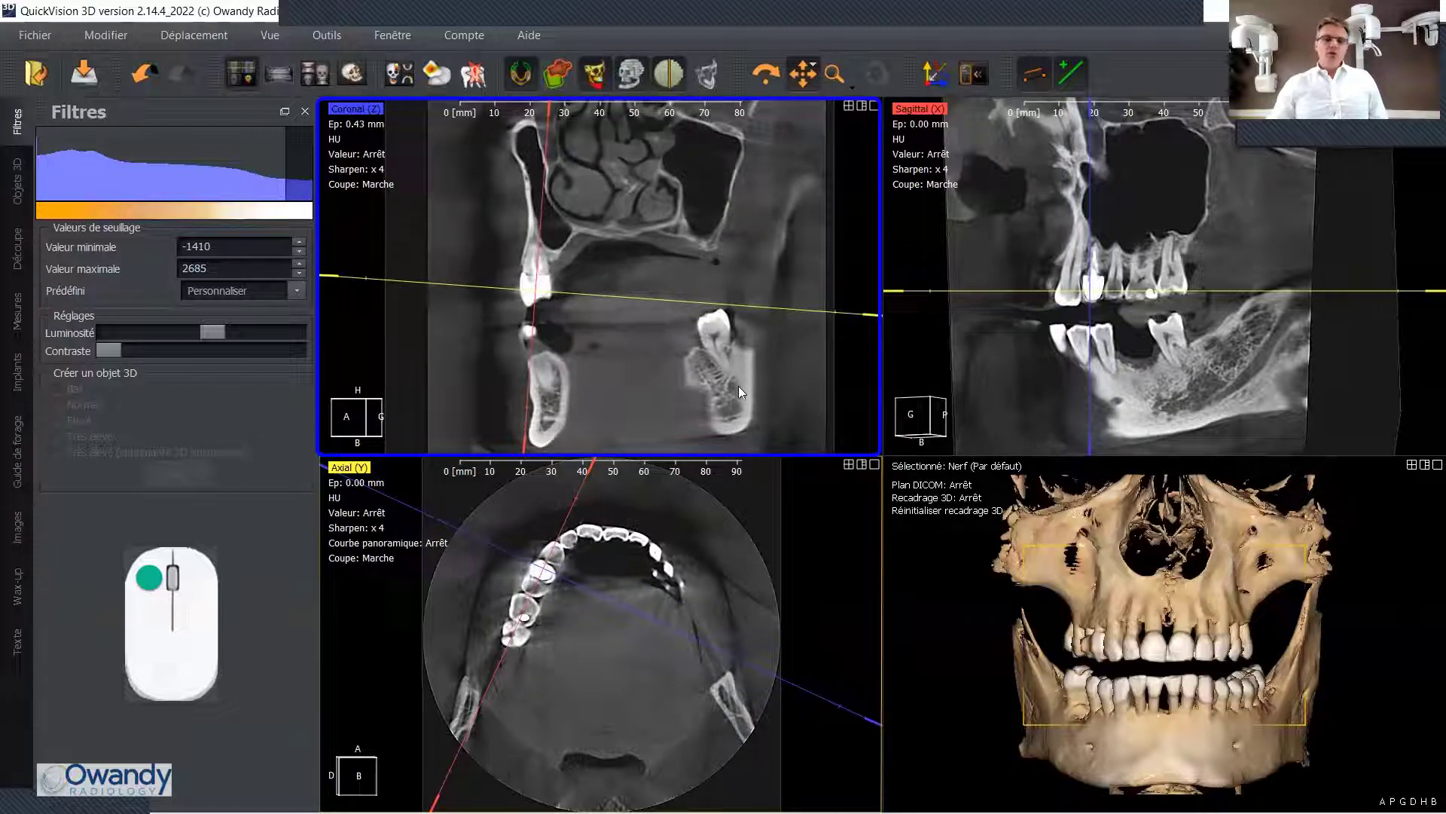
pyautogui.click(365, 125)
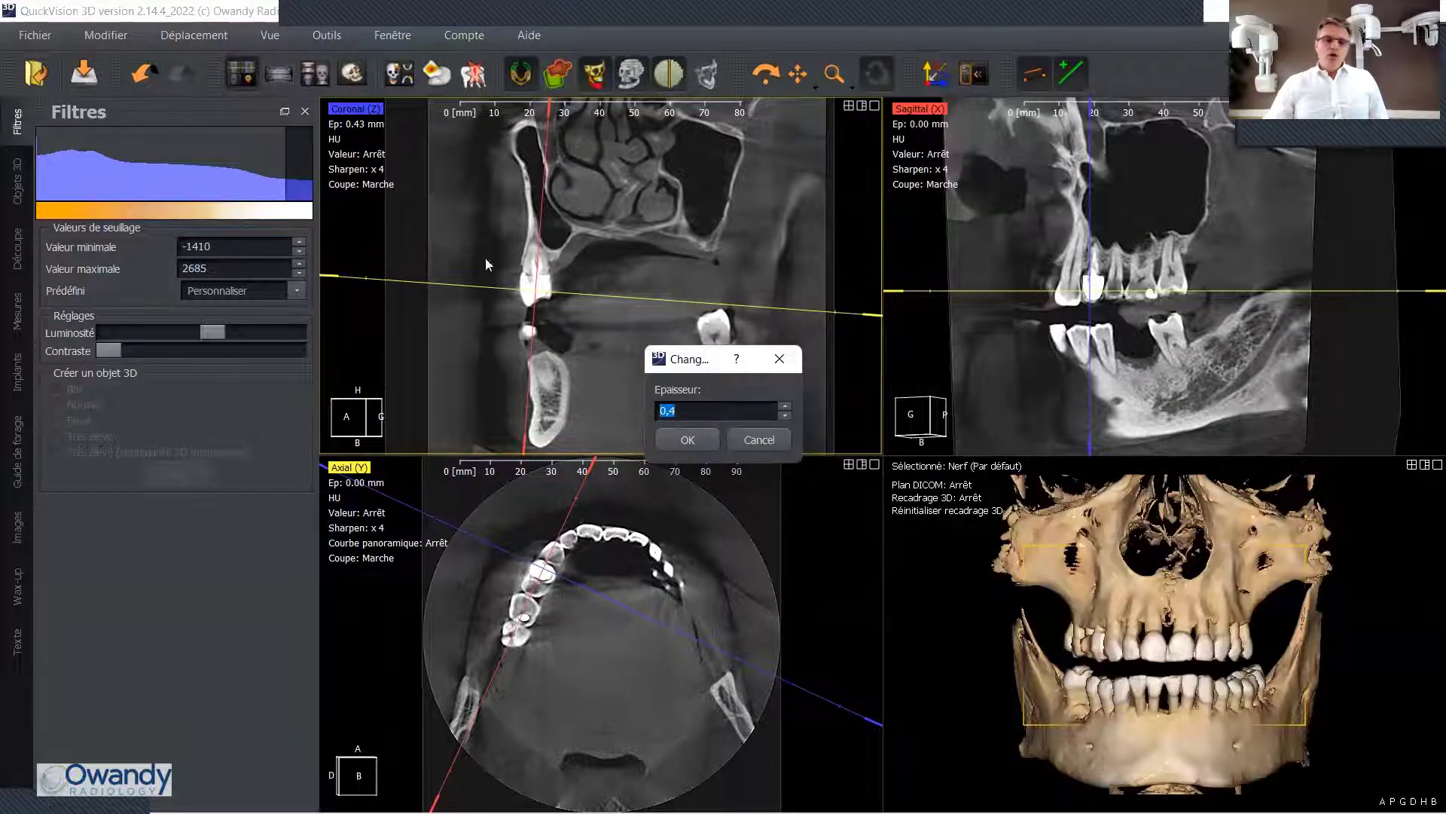
pyautogui.click(697, 437)
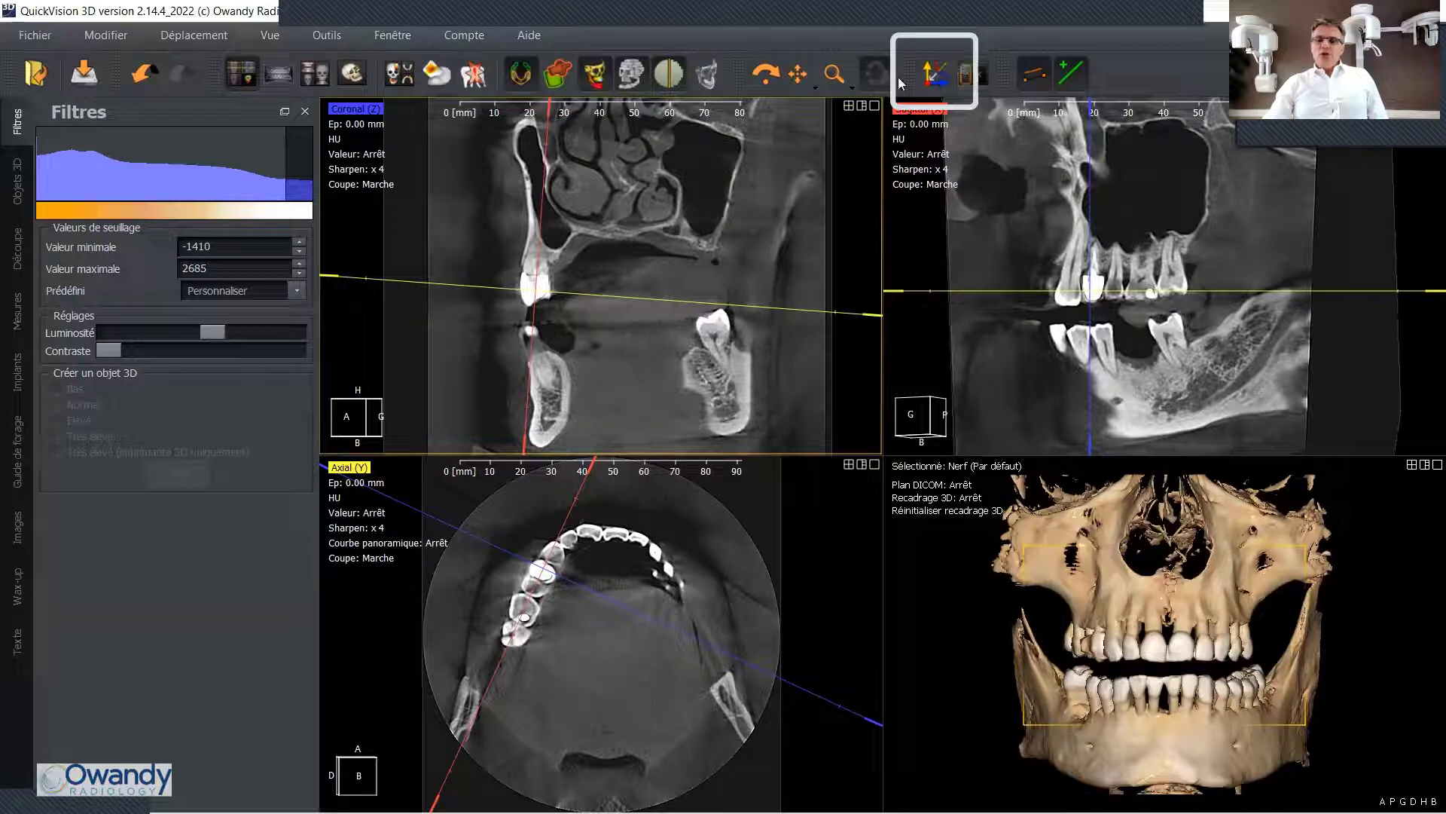
# - Reset the views so the coronal, sagittal and axial planes return to their default position and orientation
pyautogui.click(939, 75)
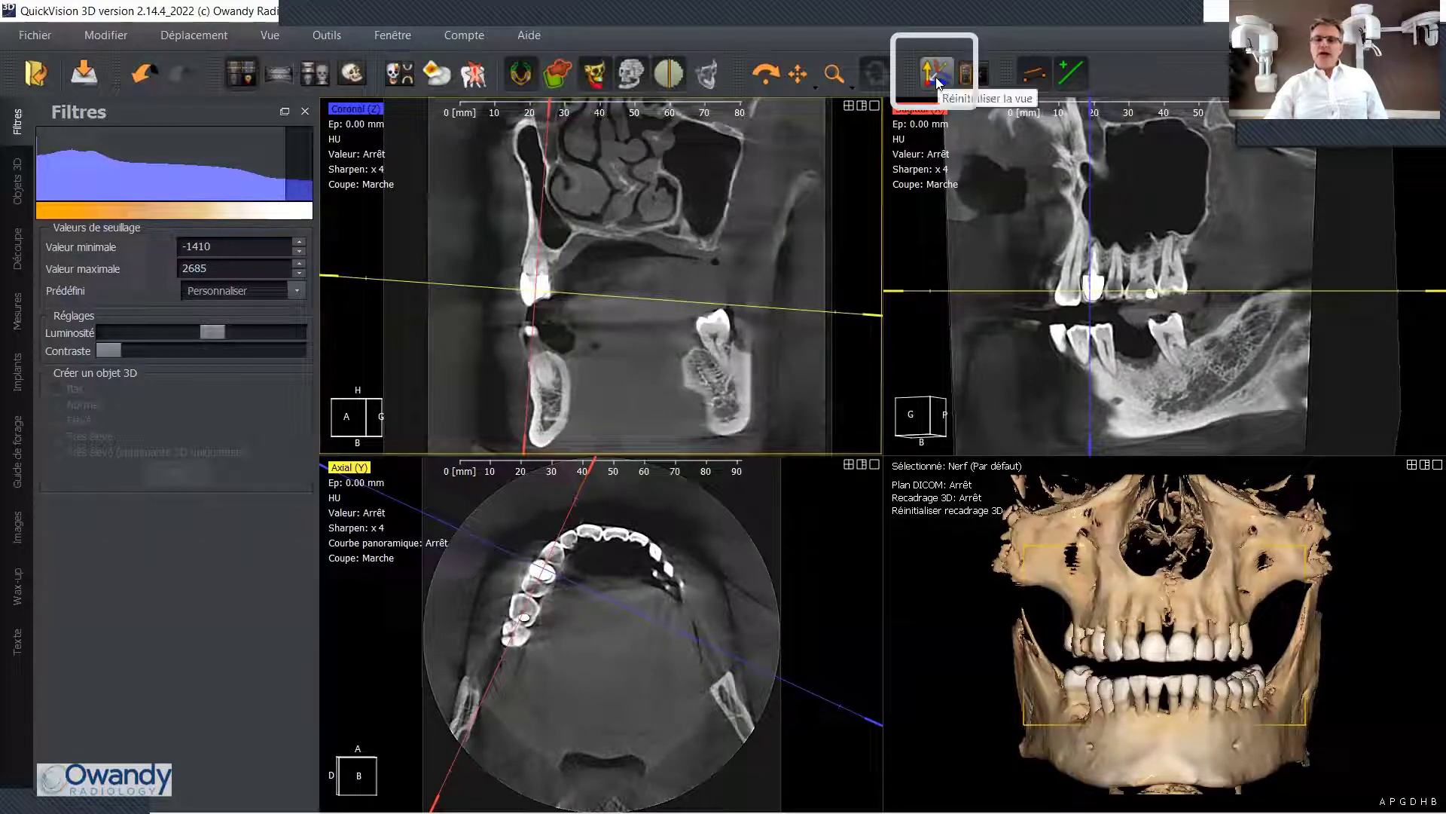
pyautogui.click(931, 79)
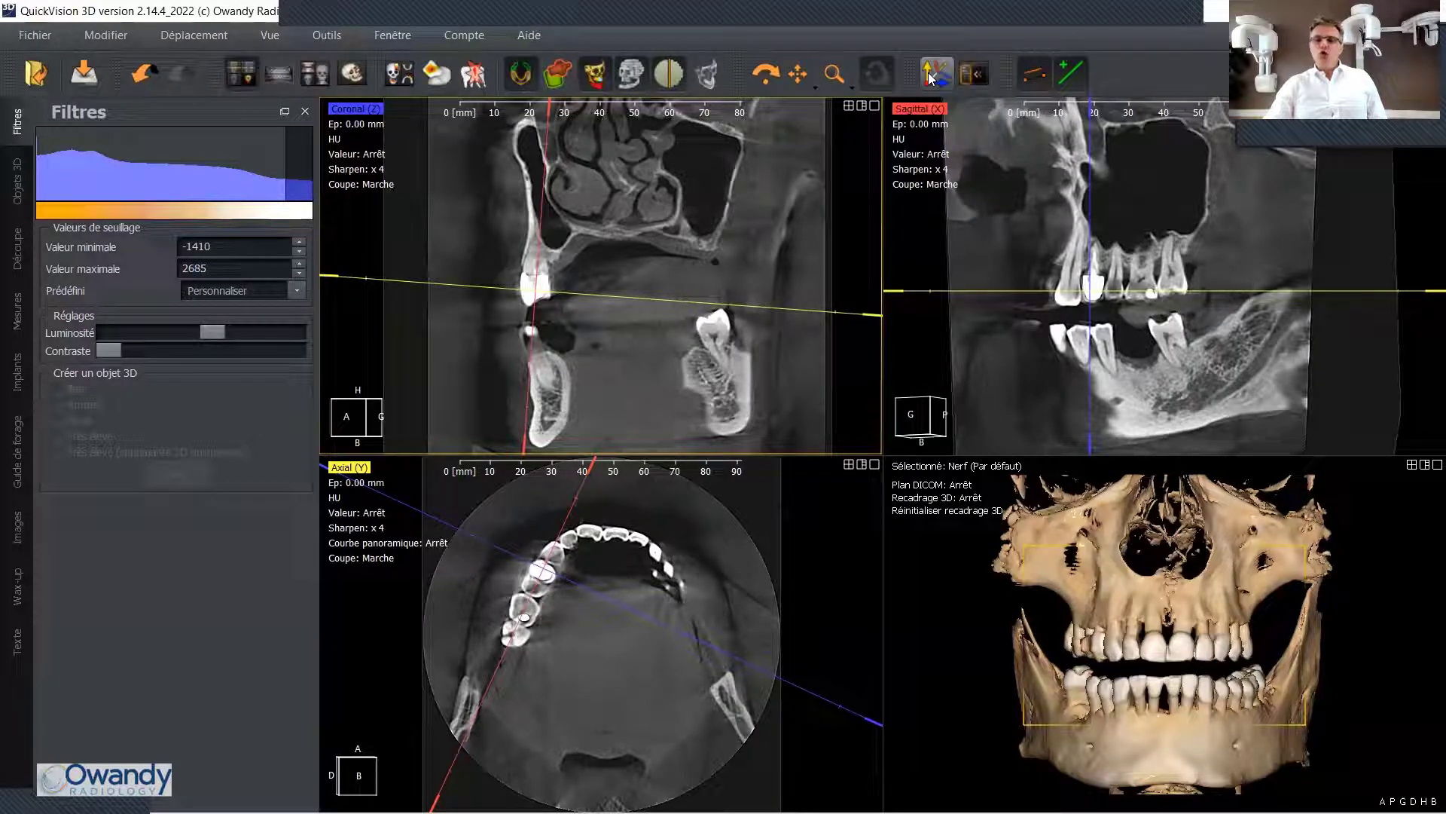
pyautogui.click(931, 78)
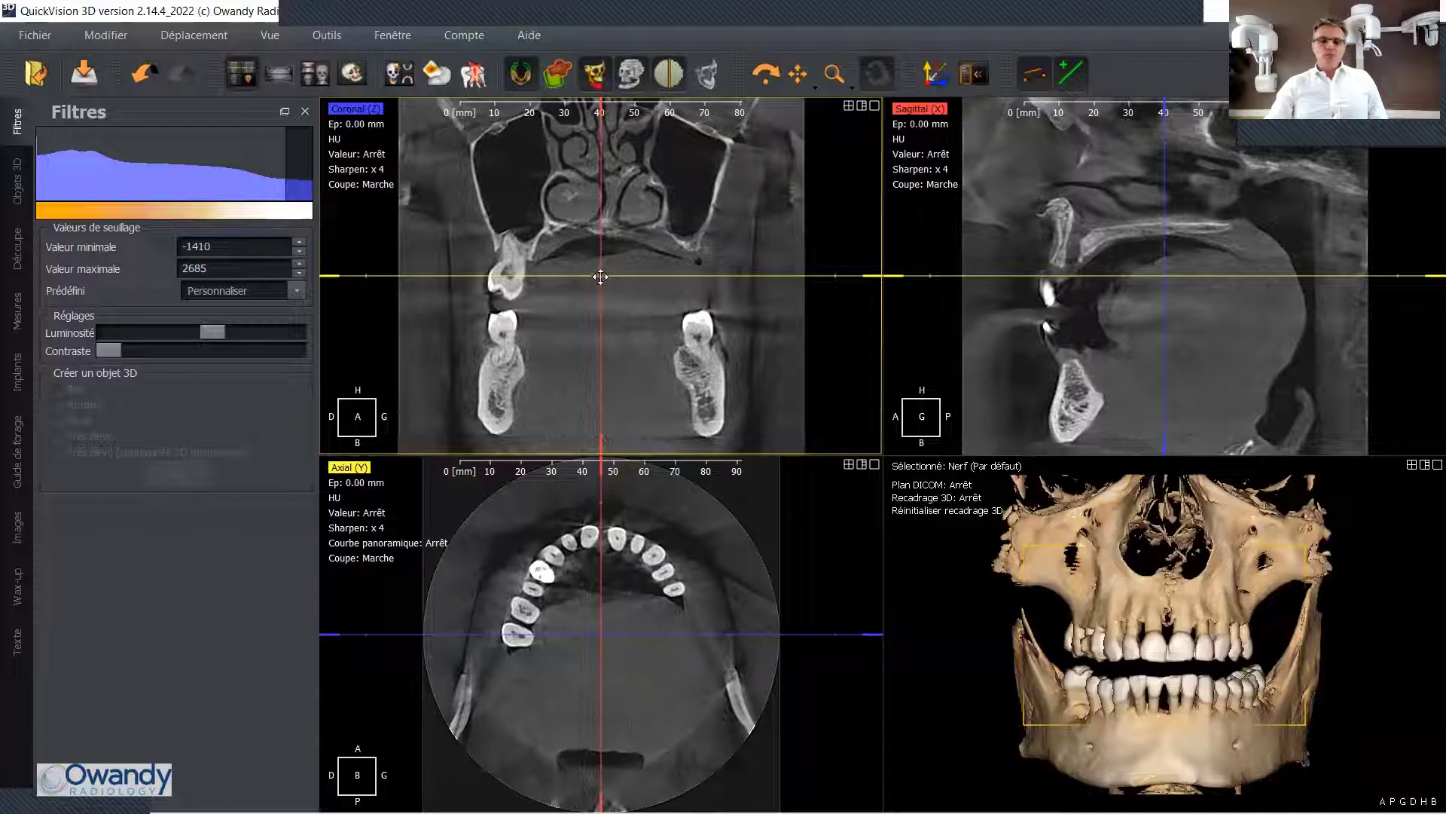
# - Try moving and strongly rotating the planes around the patient's upper right molar in the coronal view, and reset the views
pyautogui.moveTo(600, 276); pyautogui.dragTo(515, 269)
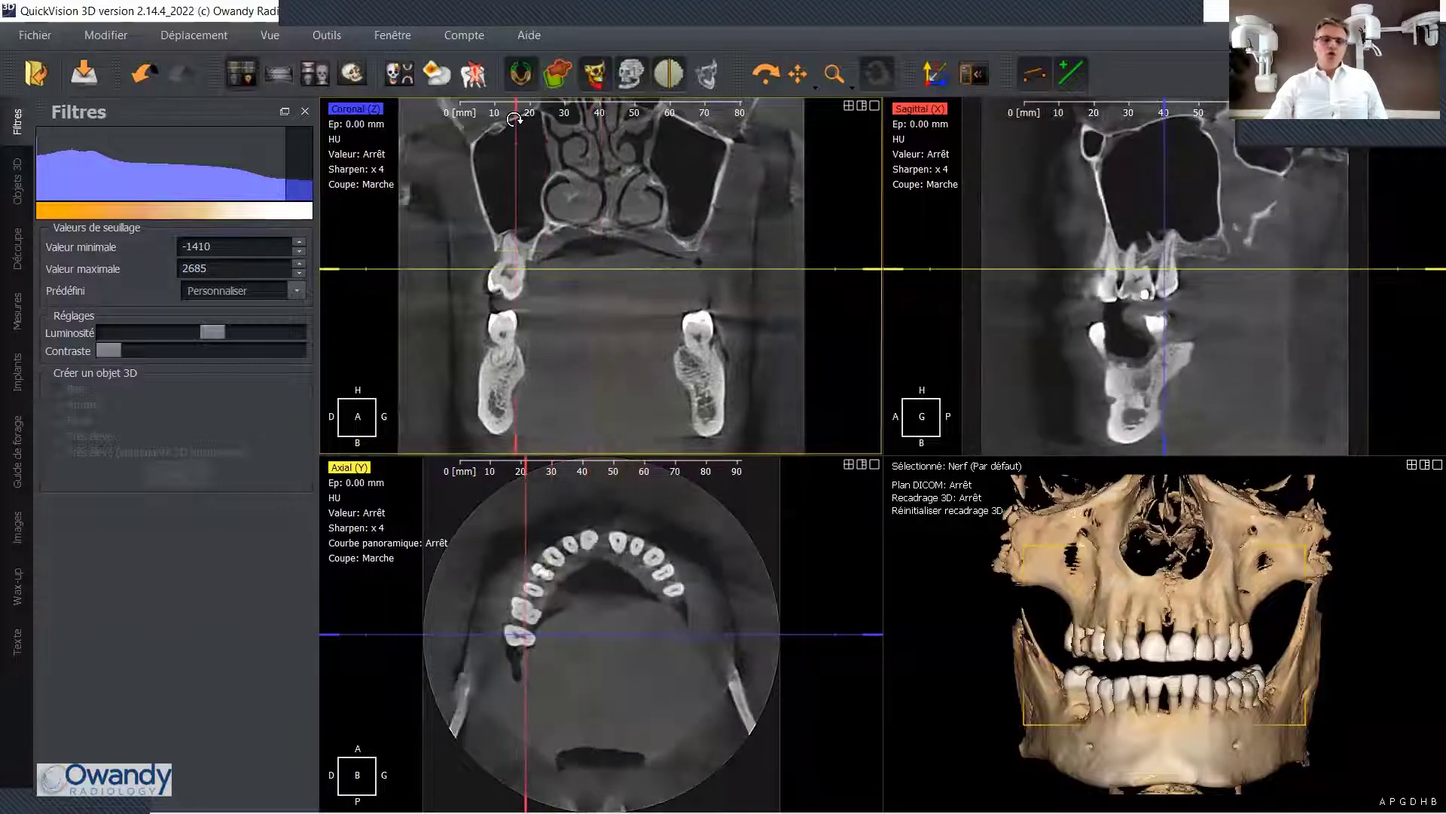
pyautogui.moveTo(516, 114); pyautogui.dragTo(869, 188)
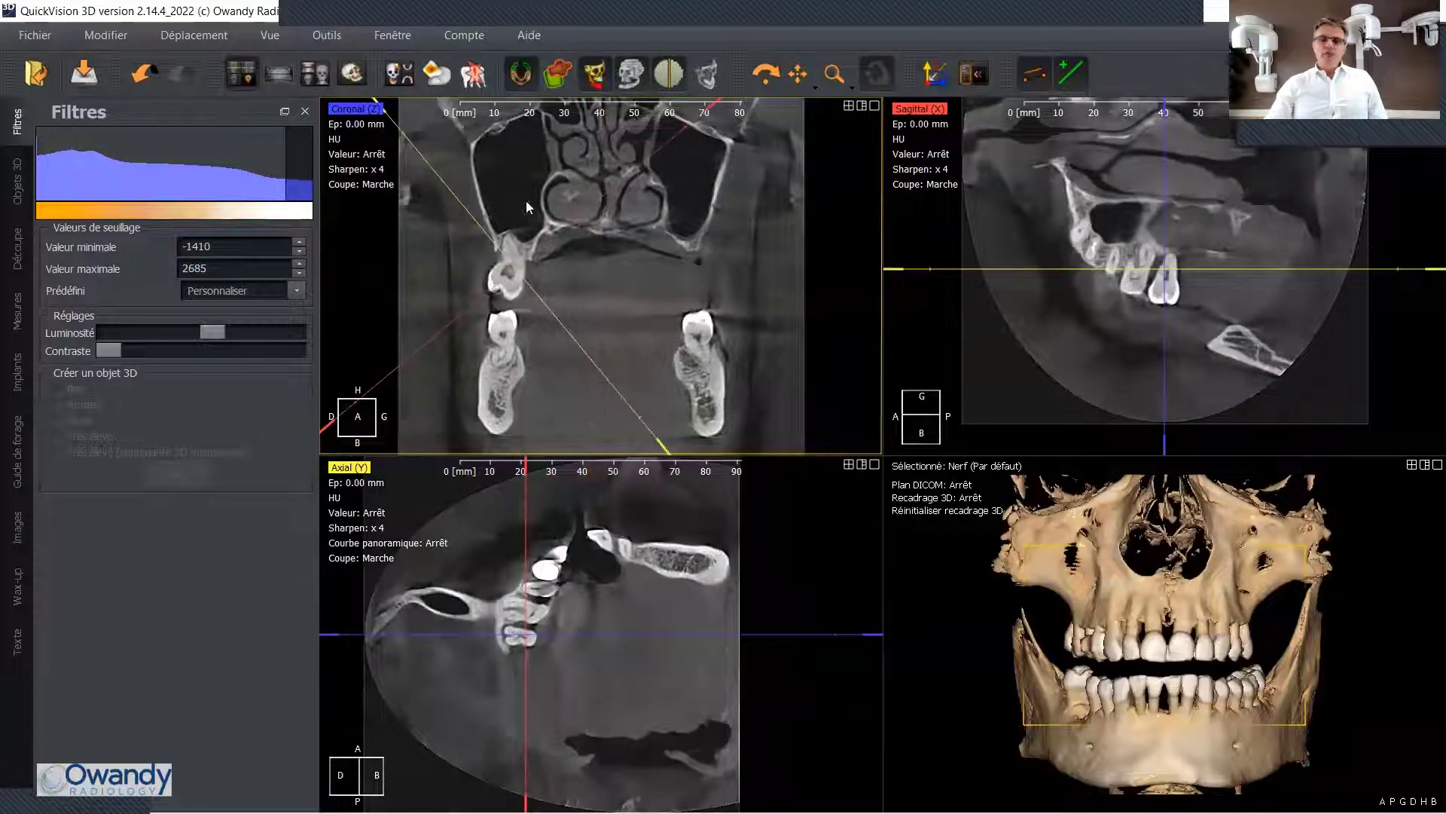
pyautogui.click(939, 79)
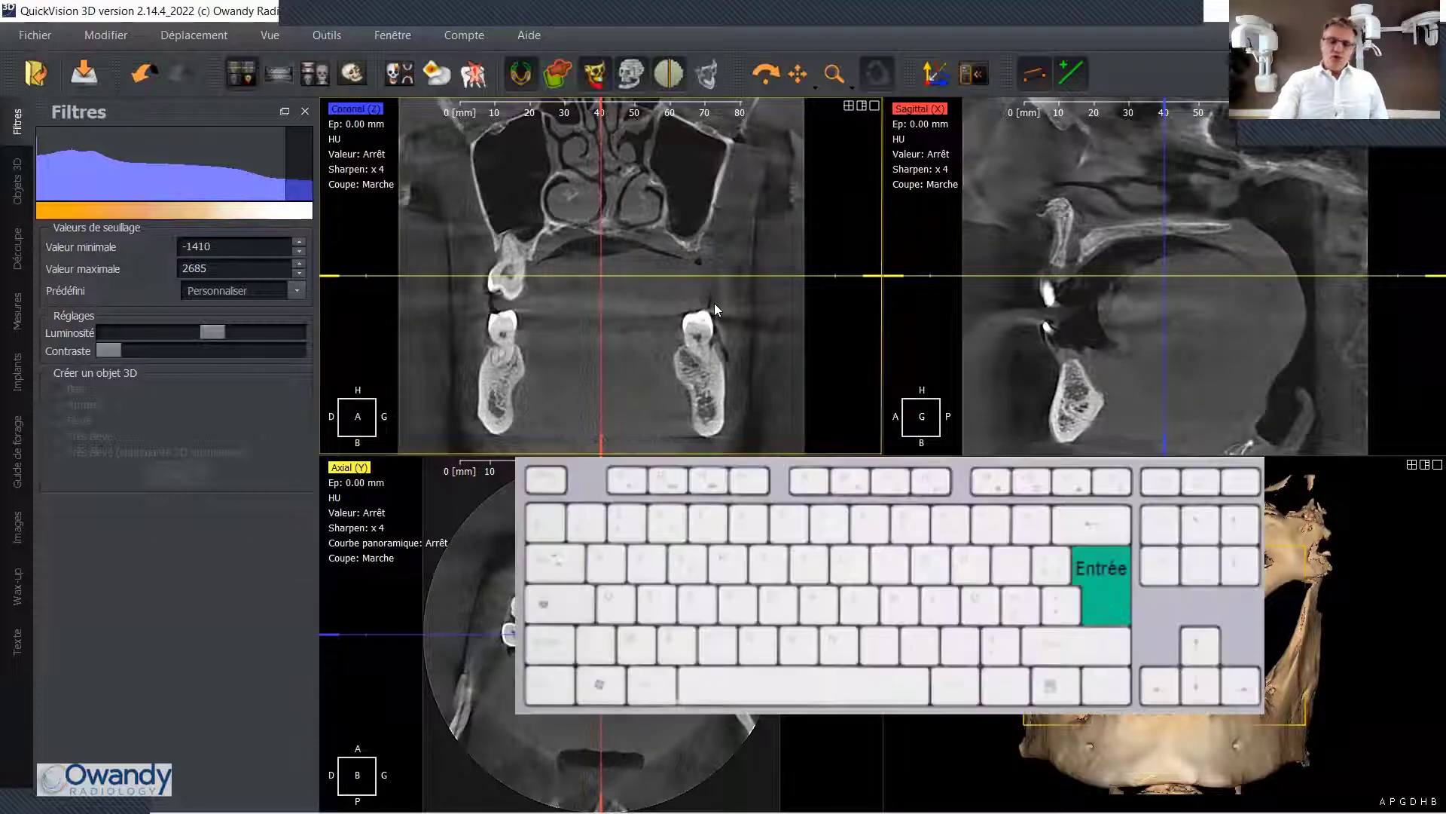
# - Hide the plane lines and annotations in the coronal view and show them again
pyautogui.press('Return')
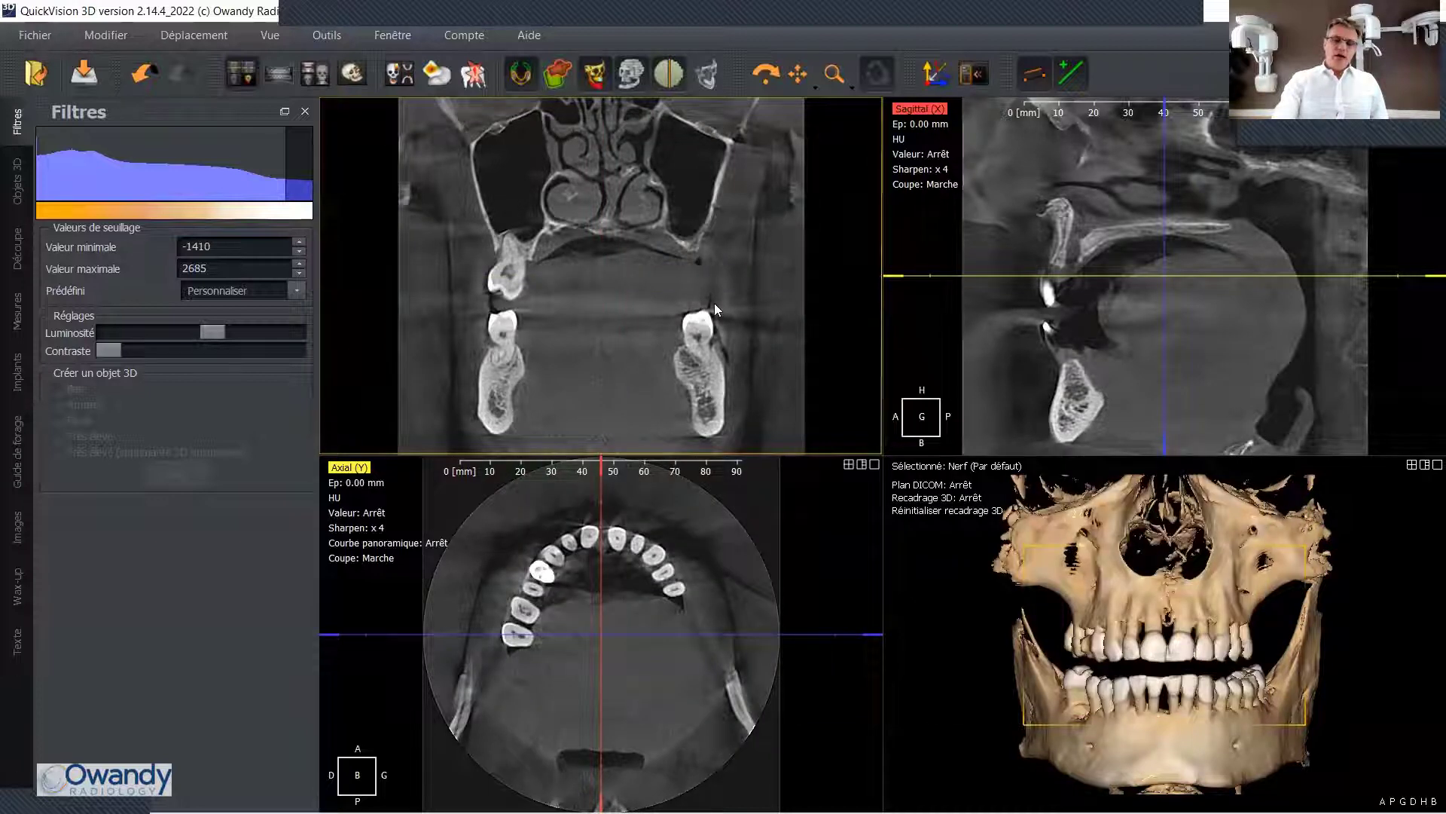
pyautogui.press('Return')
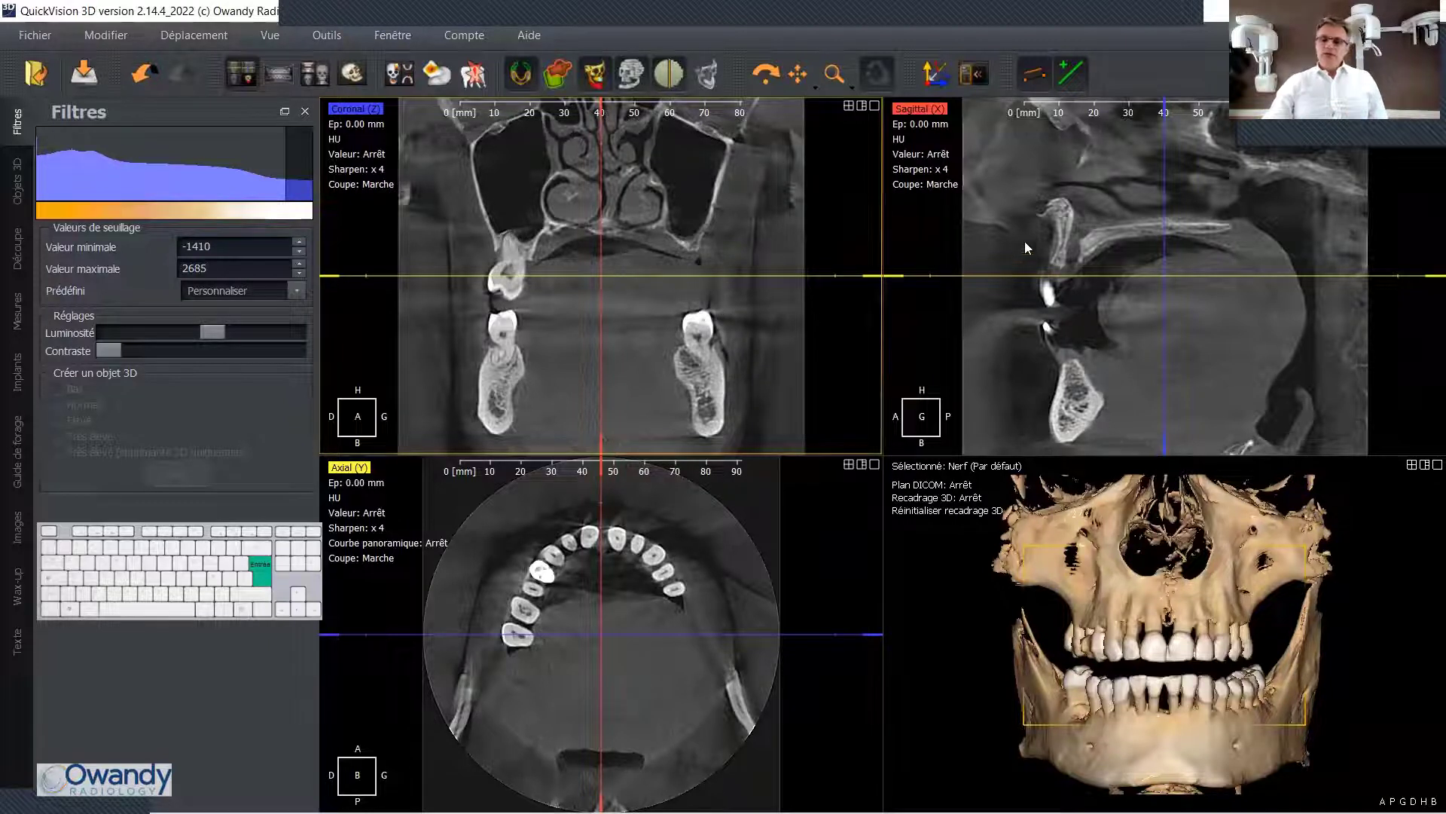
pyautogui.press('Return')
pyautogui.press('Return')
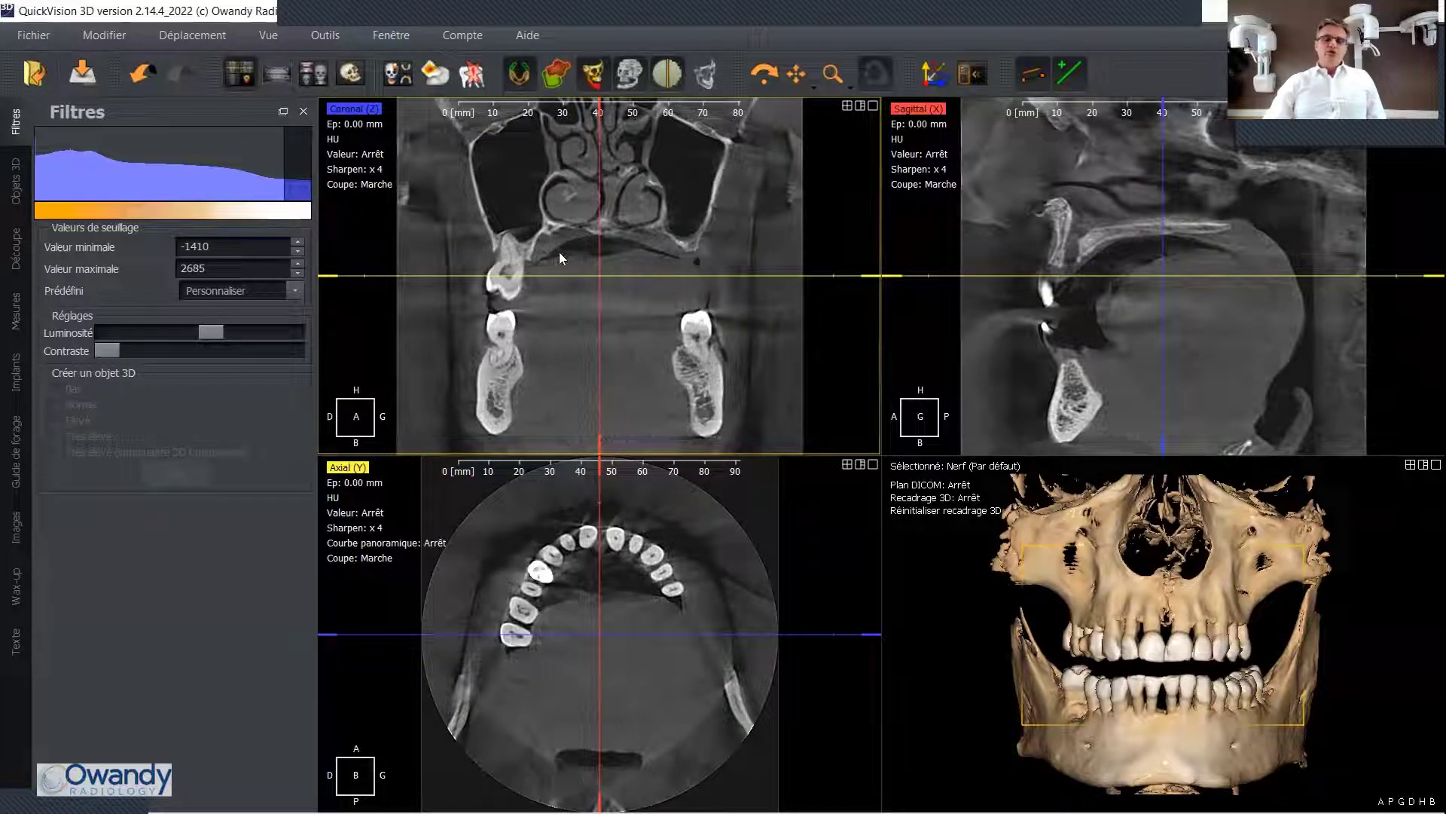
# - Zoom the coronal view in and out repeatedly, and leave it zoomed out to show the whole slice
pyautogui.scroll(3, 544, 240)
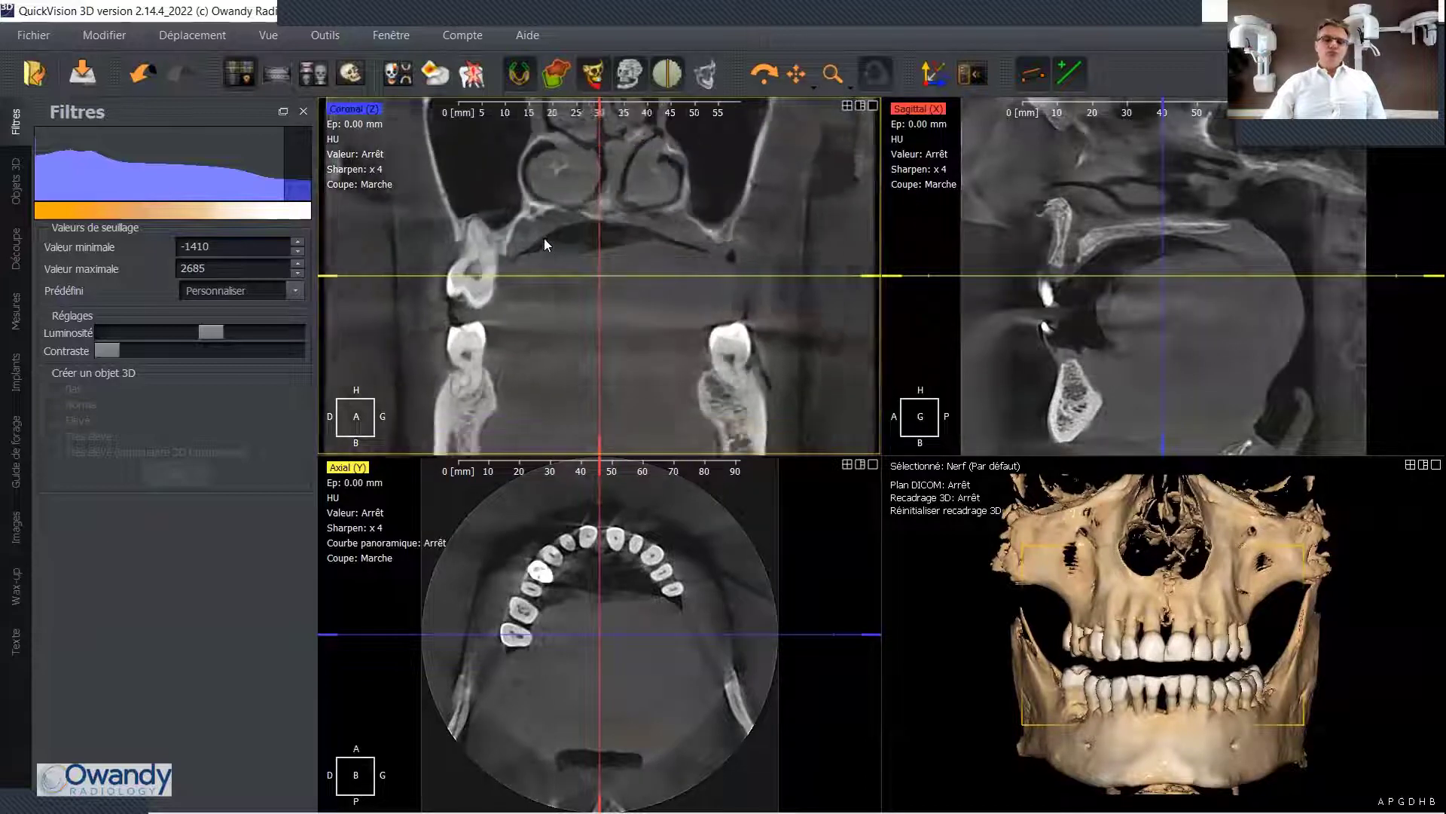
pyautogui.scroll(-5, 544, 238)
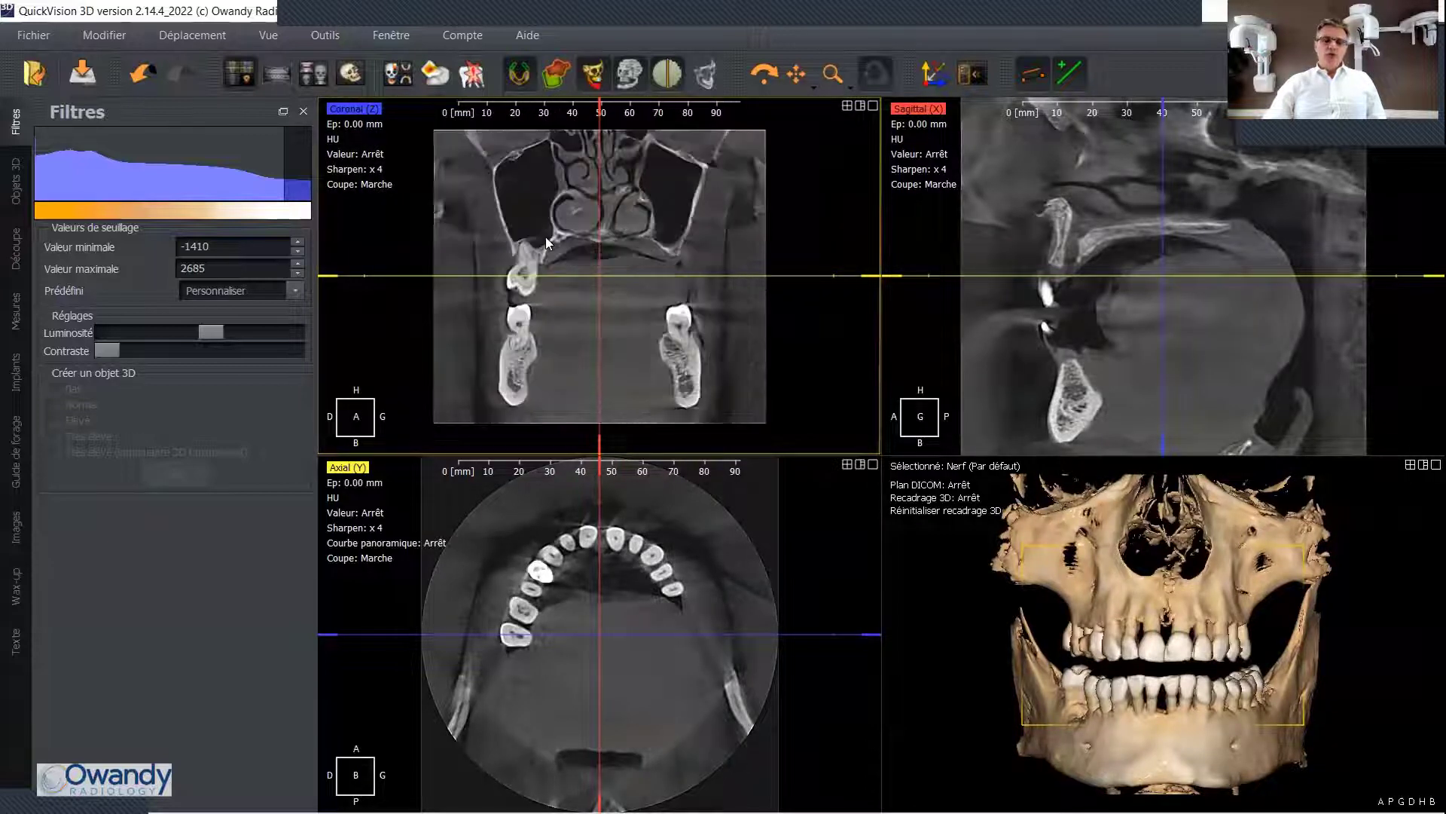
pyautogui.scroll(-3, 546, 239)
pyautogui.scroll(2, 543, 240)
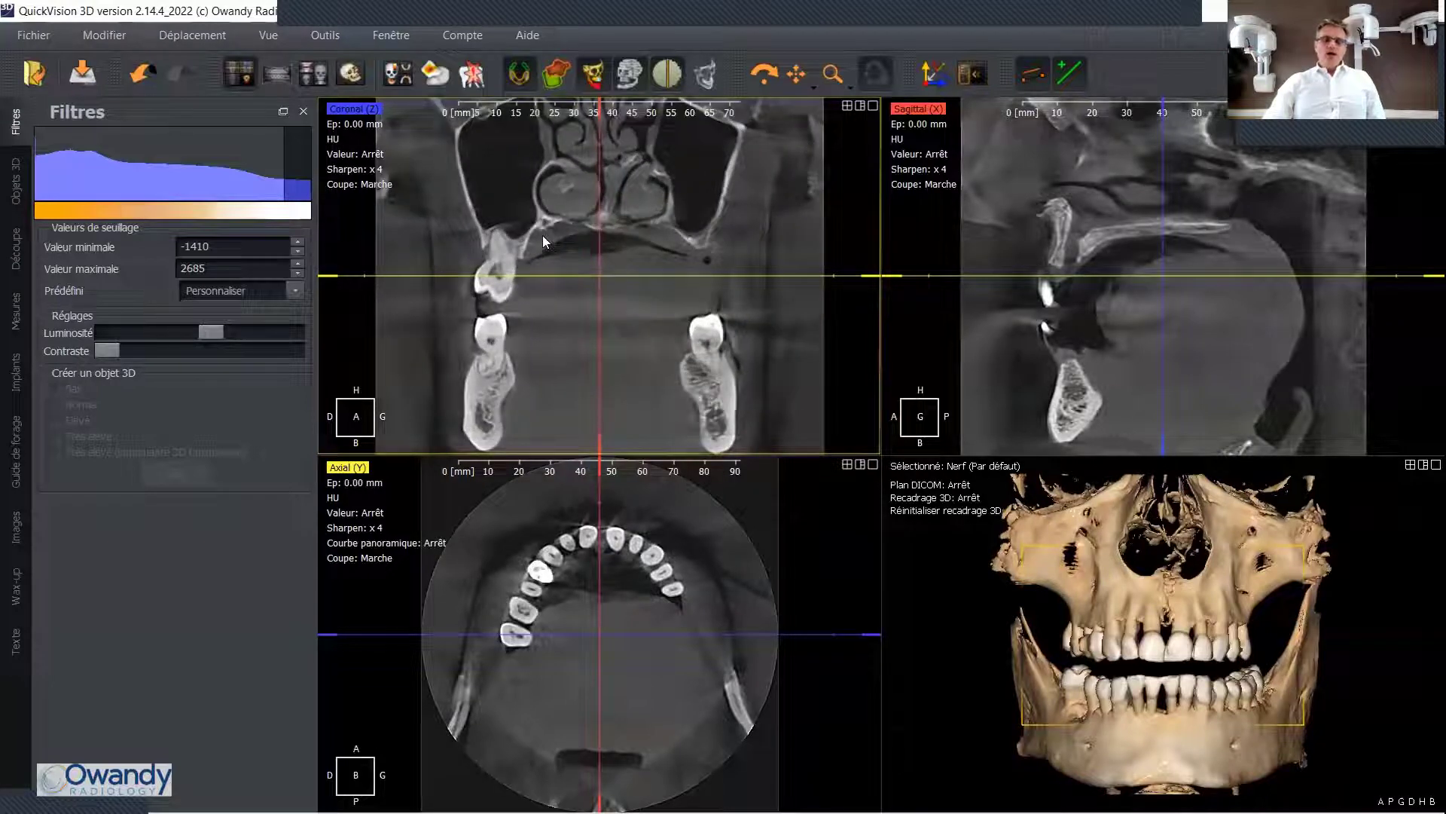
pyautogui.scroll(-2, 544, 234)
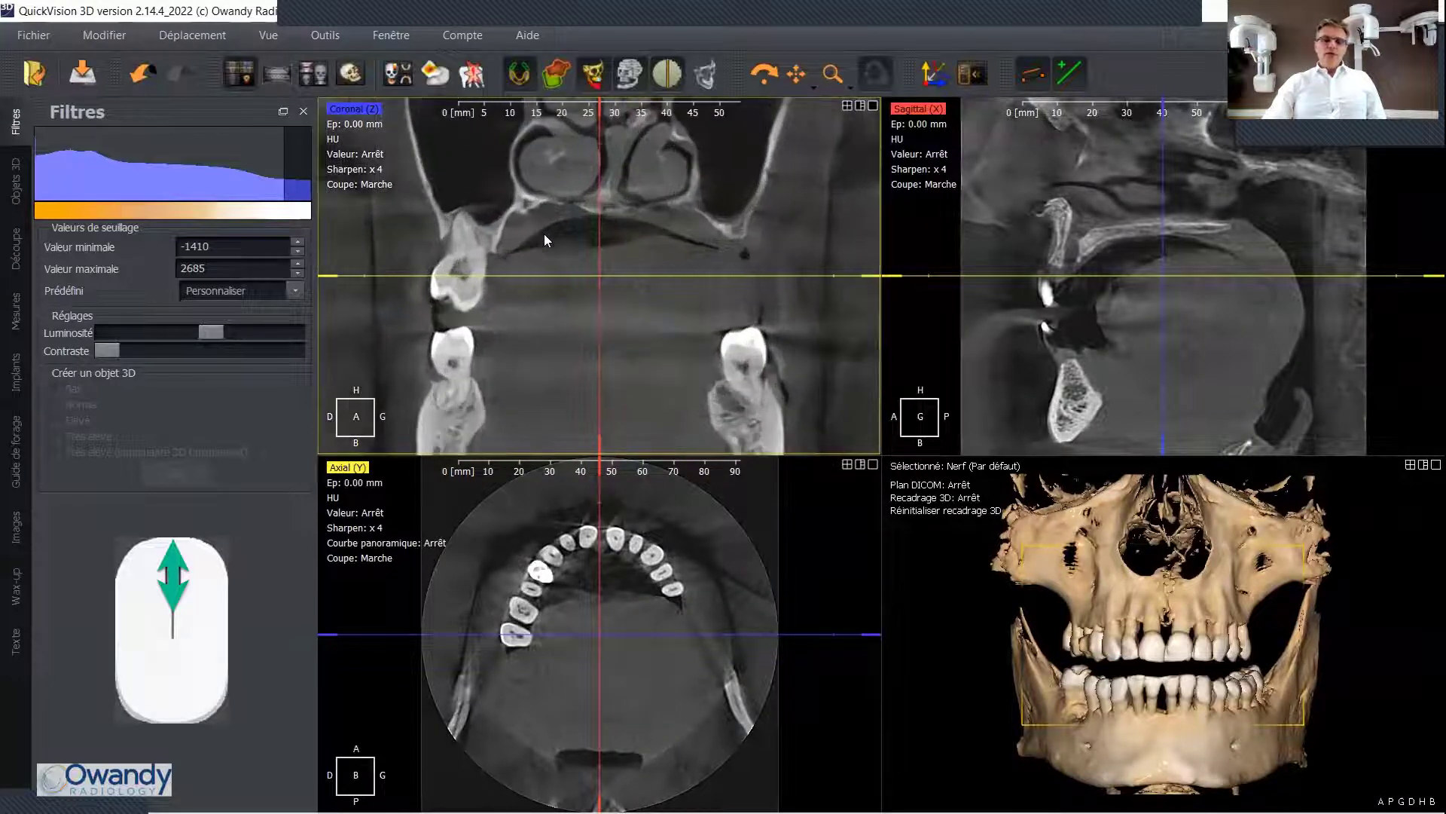
pyautogui.scroll(2, 544, 234)
pyautogui.scroll(-2, 544, 232)
pyautogui.scroll(-2, 544, 232)
pyautogui.scroll(2, 543, 232)
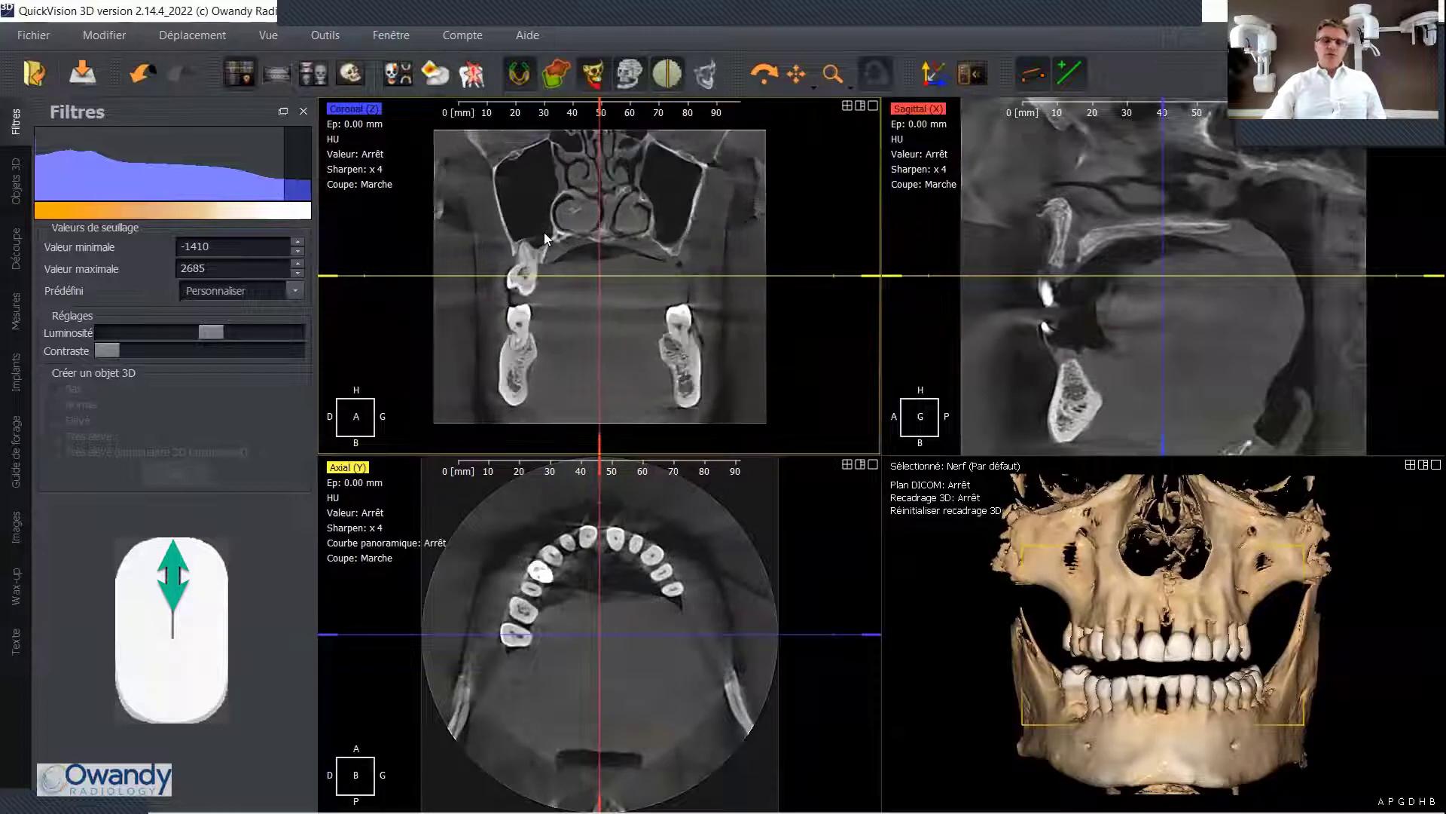
pyautogui.scroll(2, 544, 231)
pyautogui.scroll(-2, 544, 231)
# - Zoom the sagittal view in and out, and leave it slightly enlarged
pyautogui.scroll(3, 1058, 323)
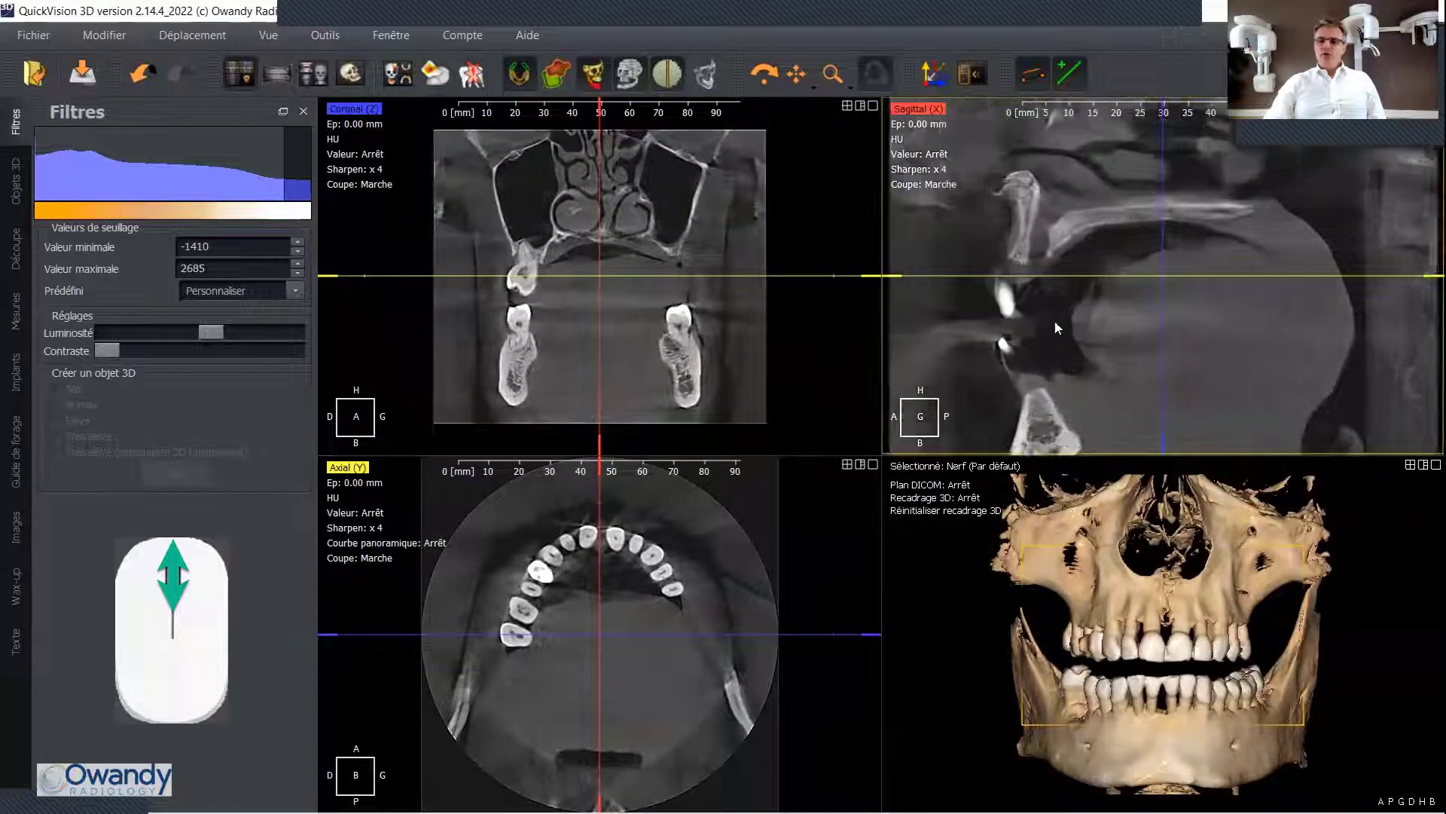
pyautogui.scroll(-3, 1055, 323)
pyautogui.scroll(-2, 1055, 319)
pyautogui.scroll(3, 1055, 319)
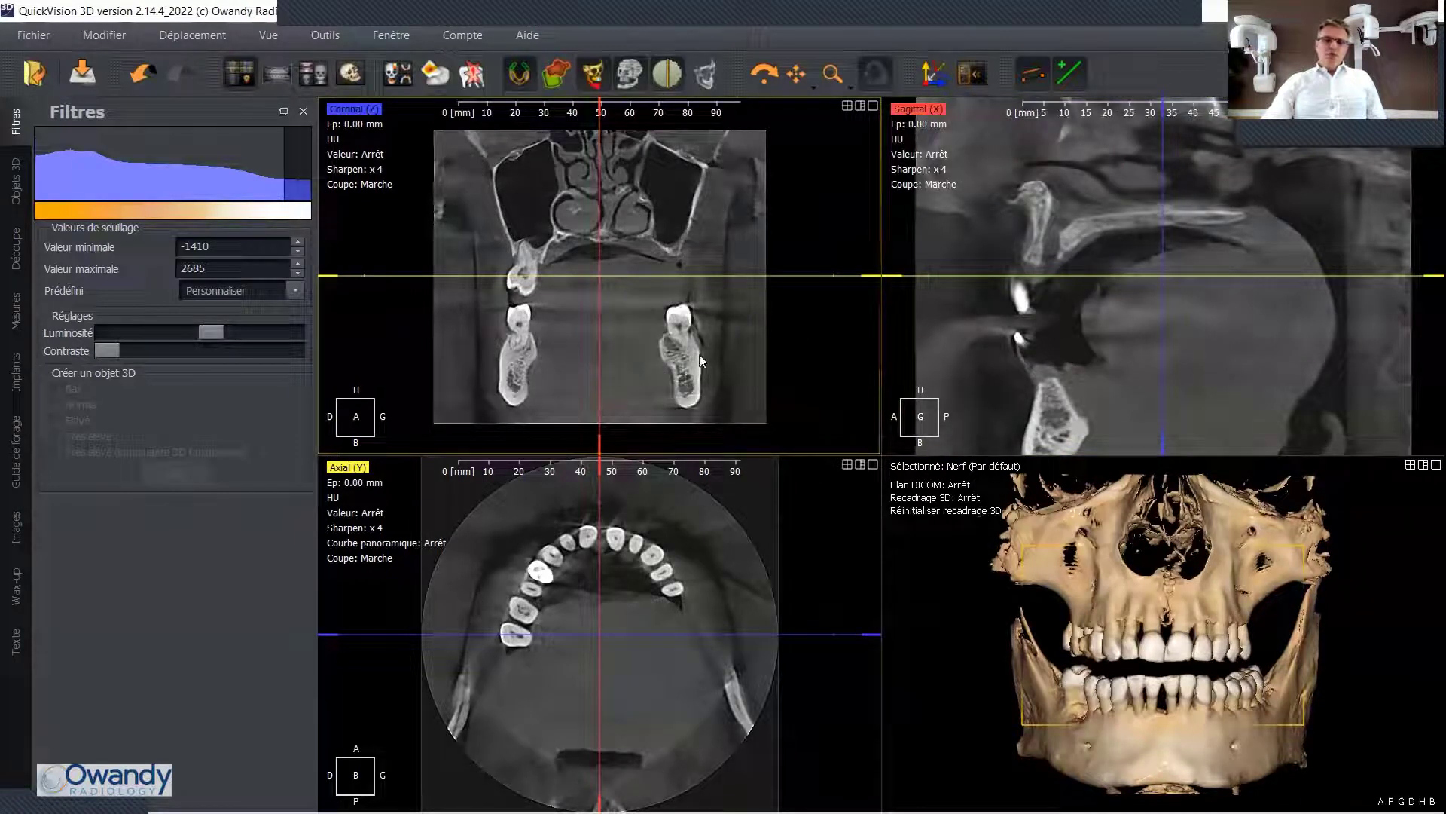
# - Pan the images within the coronal and sagittal views without changing the slices
pyautogui.moveTo(670, 339); pyautogui.dragTo(701, 337, button='middle')
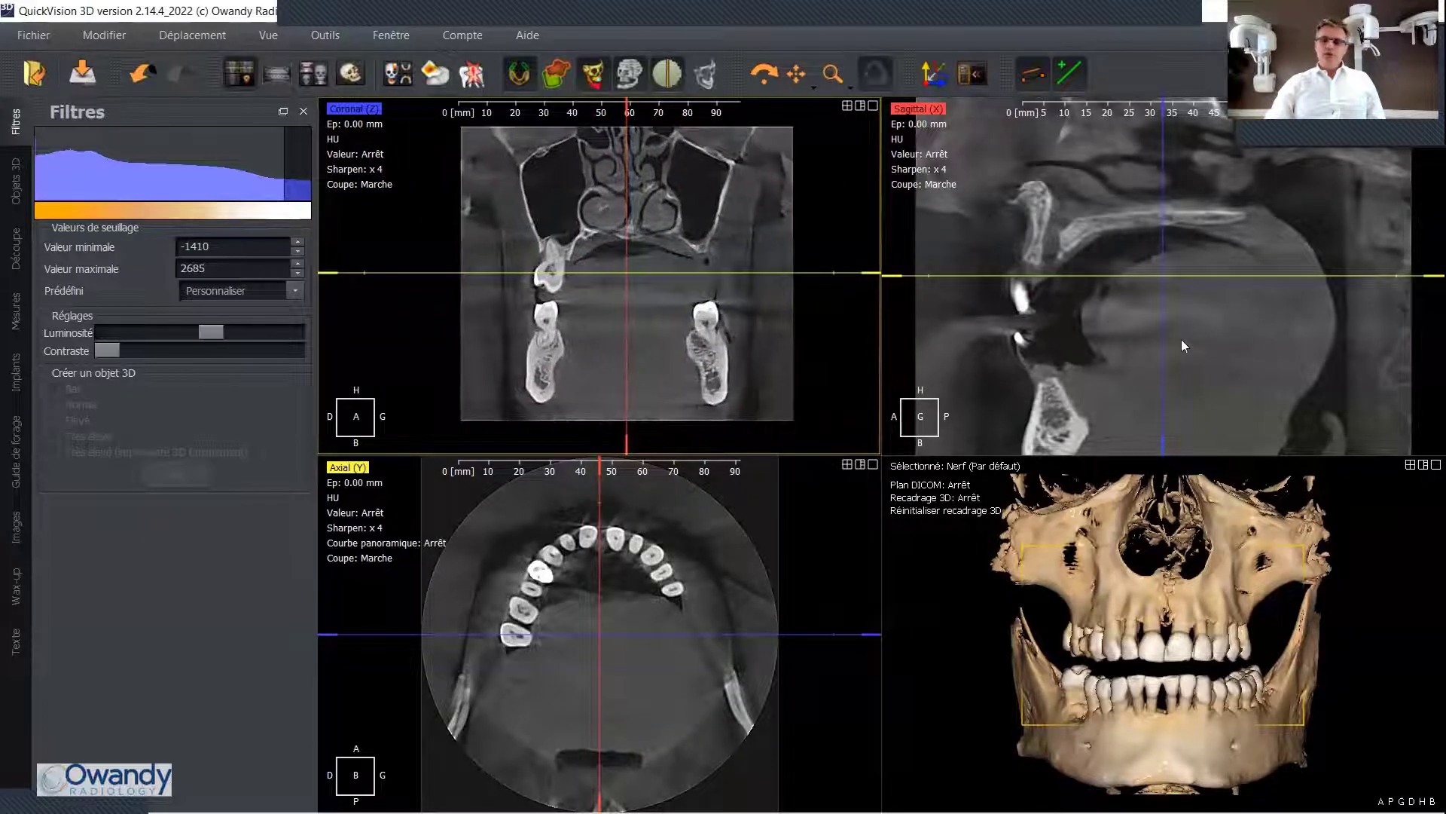
pyautogui.moveTo(1101, 303); pyautogui.dragTo(1169, 298, button='middle')
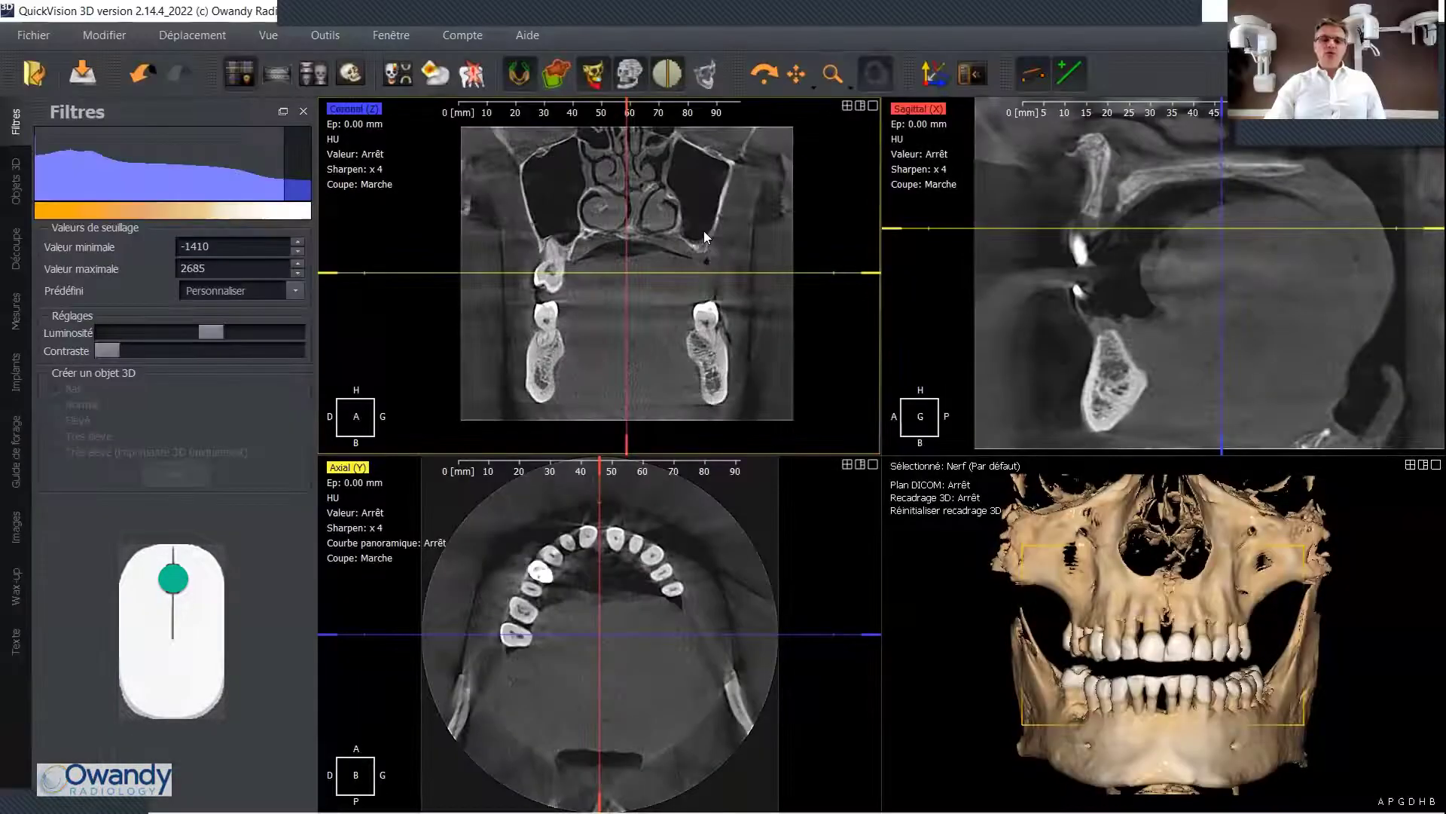
pyautogui.moveTo(704, 230)
pyautogui.mouseDown(button='middle')
pyautogui.moveTo(624, 193)
pyautogui.moveTo(565, 261)
pyautogui.moveTo(768, 255)
pyautogui.moveTo(604, 259)
pyautogui.moveTo(714, 248)
pyautogui.moveTo(672, 215)
pyautogui.moveTo(692, 229)
pyautogui.mouseUp(button='middle')
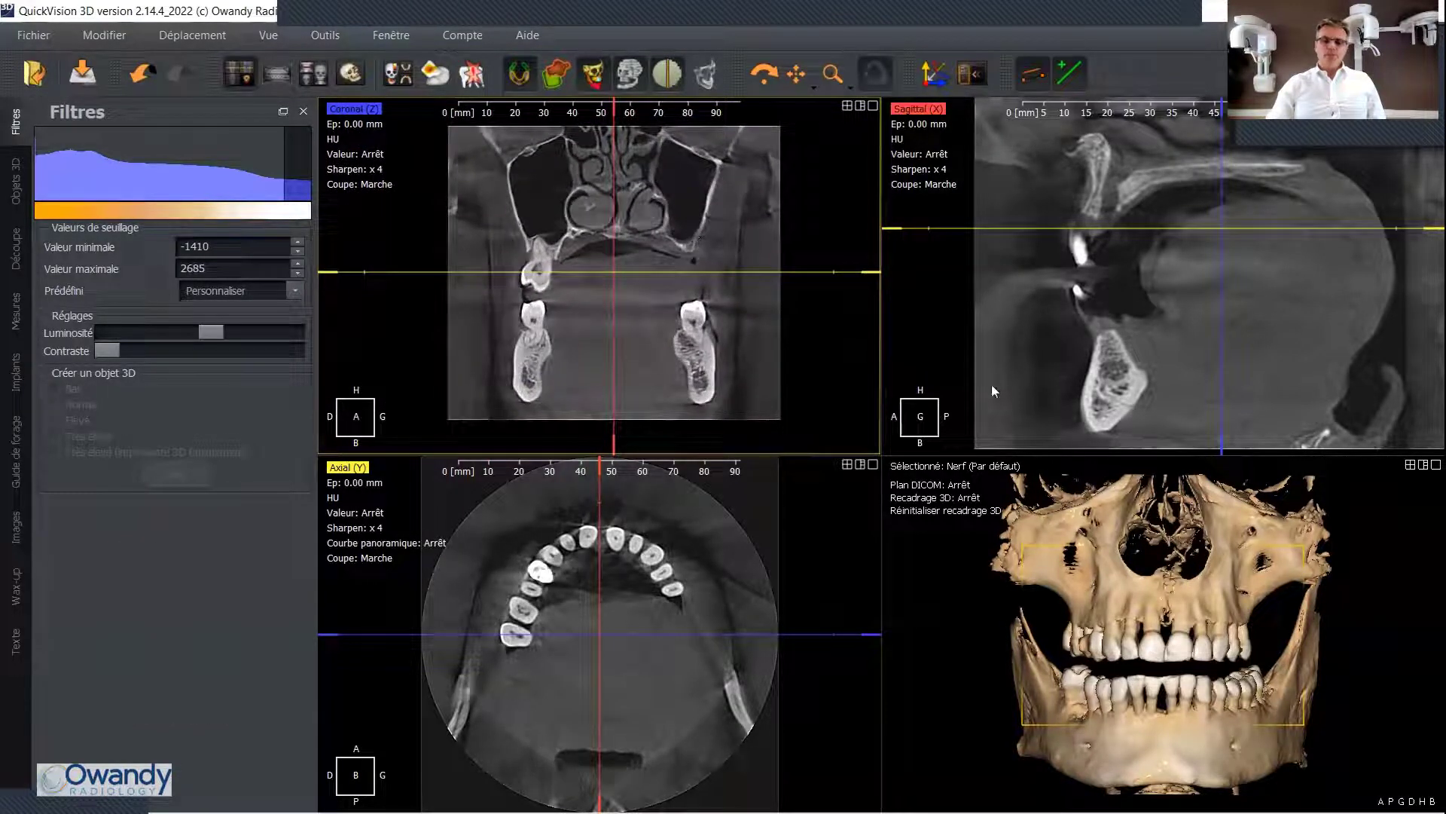
# - Pan the coronal image with the move tool, and shift it again with the tool turned off
pyautogui.click(796, 73)
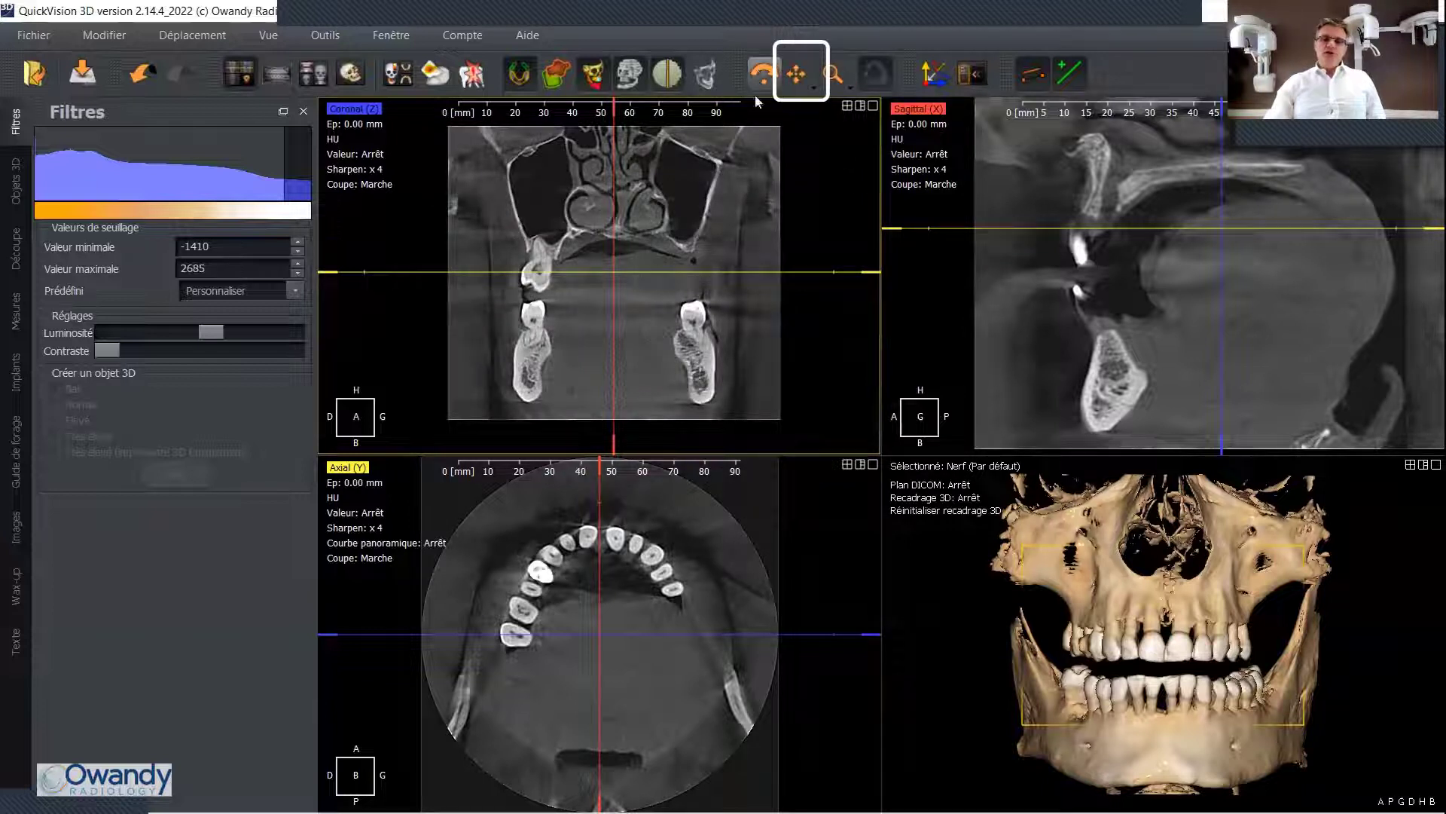
pyautogui.click(800, 79)
pyautogui.moveTo(741, 232); pyautogui.dragTo(740, 134)
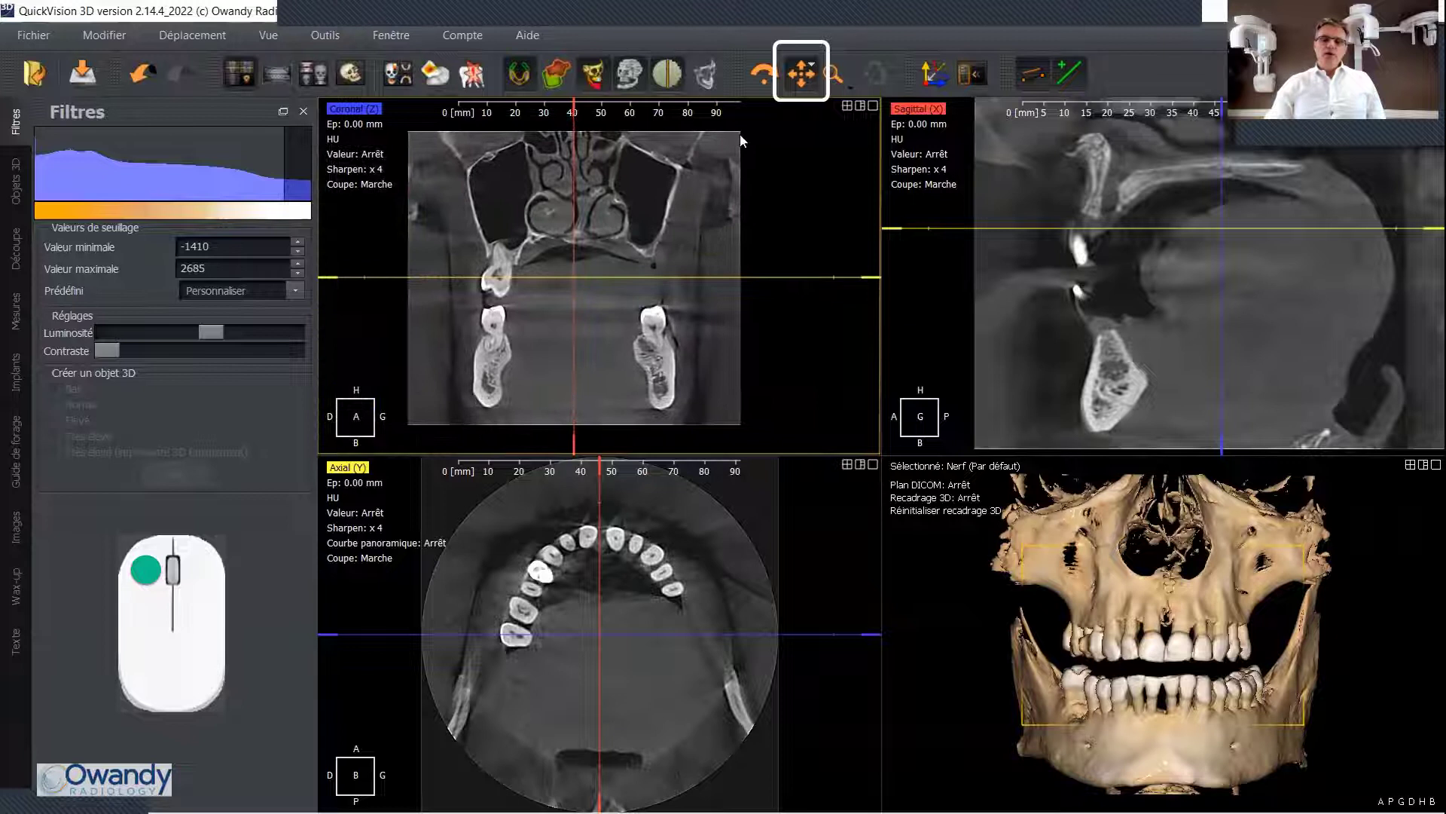
pyautogui.click(803, 72)
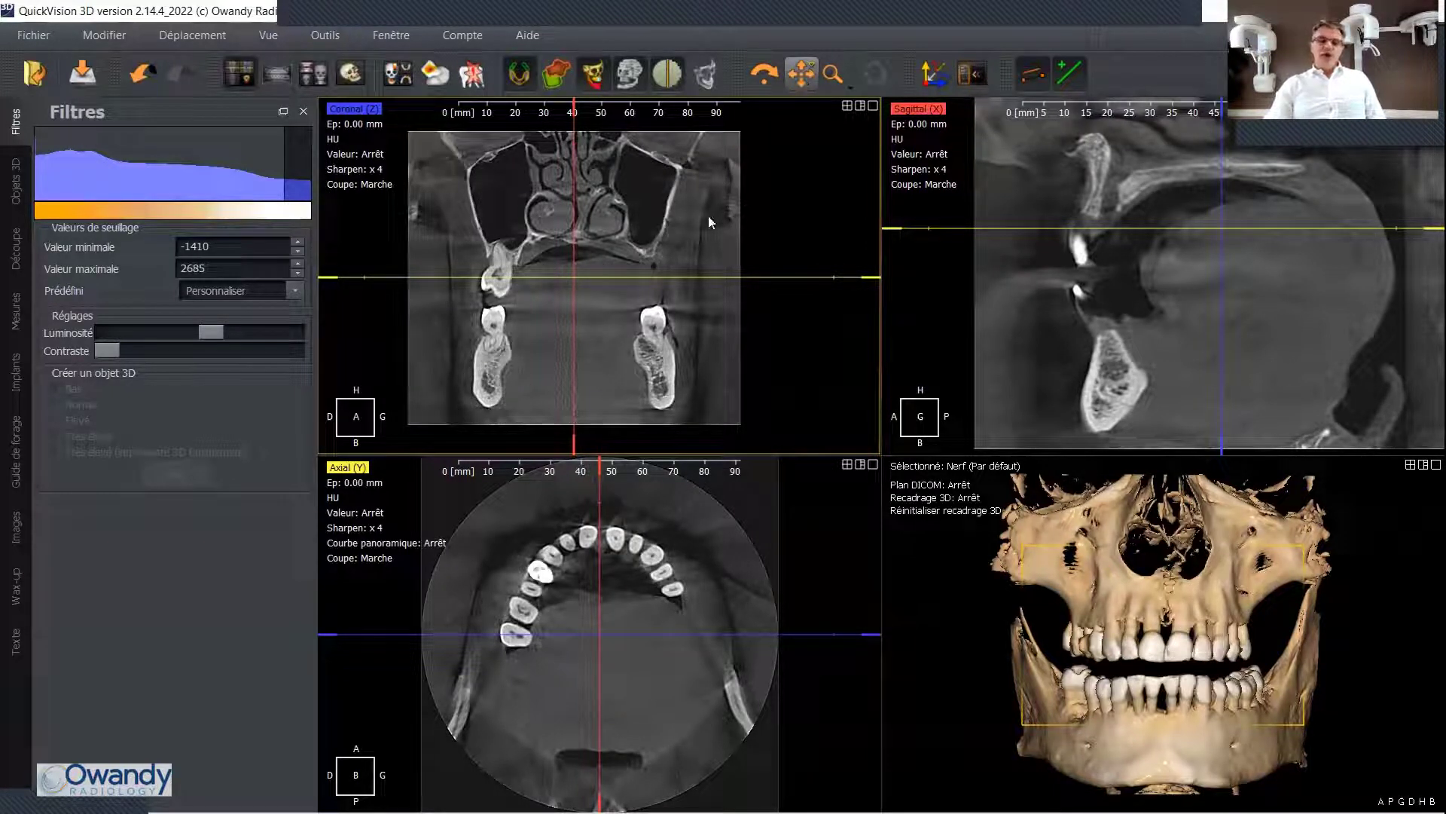
pyautogui.moveTo(640, 221); pyautogui.dragTo(733, 223, button='middle')
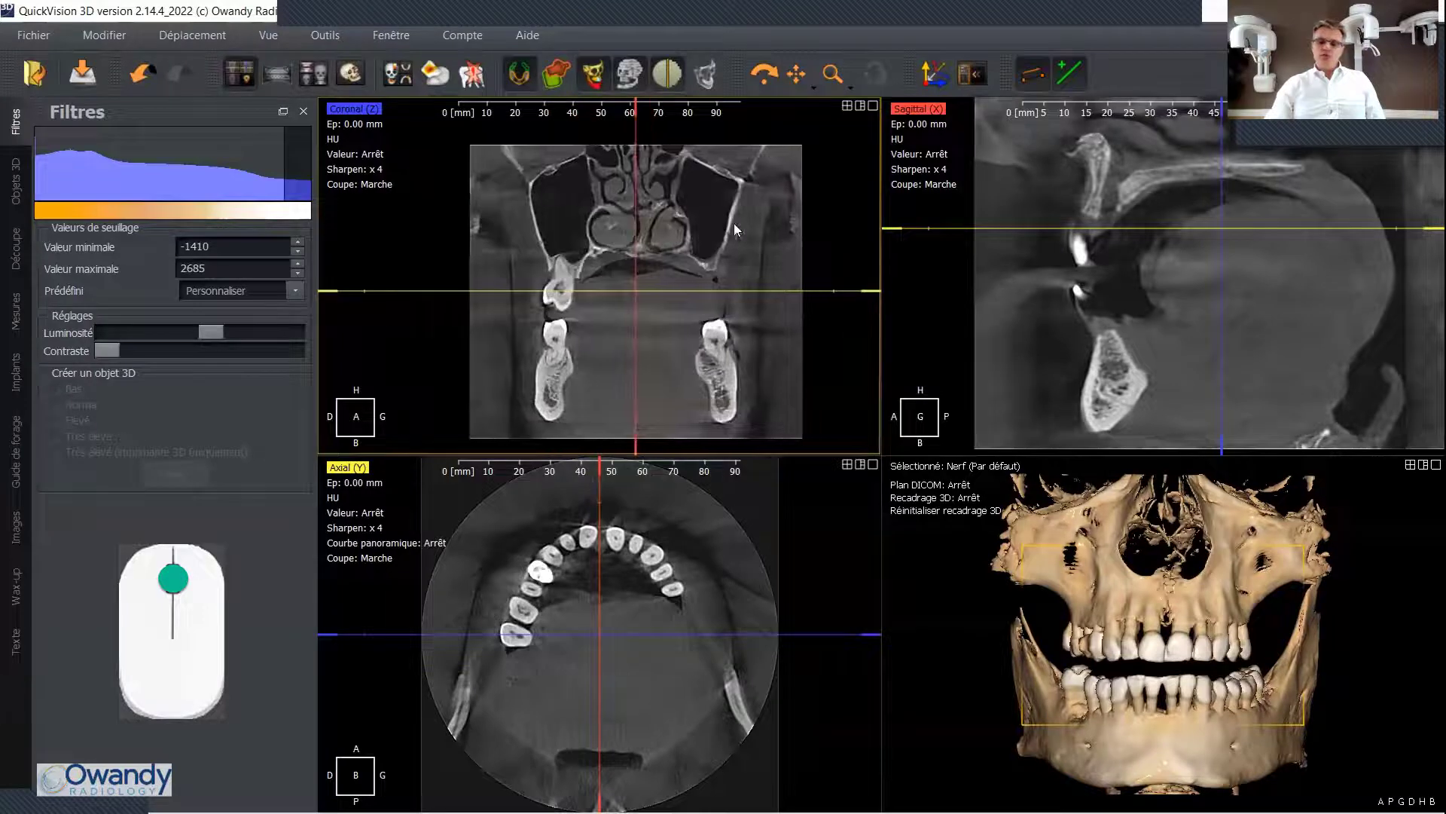
# - Activate the 3D view and rotate the skull to examine the patient's right side
pyautogui.click(1090, 603)
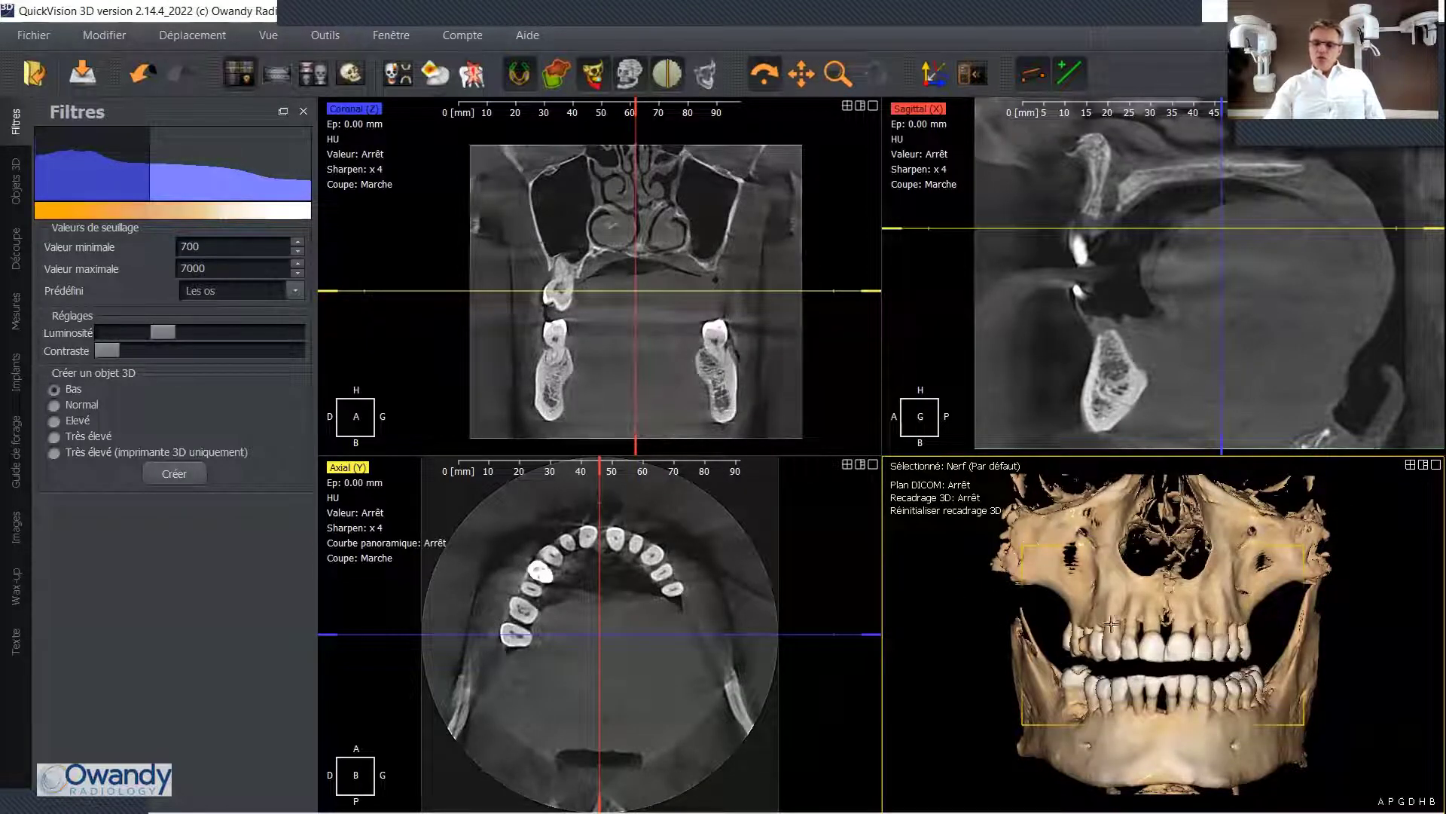
pyautogui.moveTo(1111, 624); pyautogui.dragTo(1134, 497)
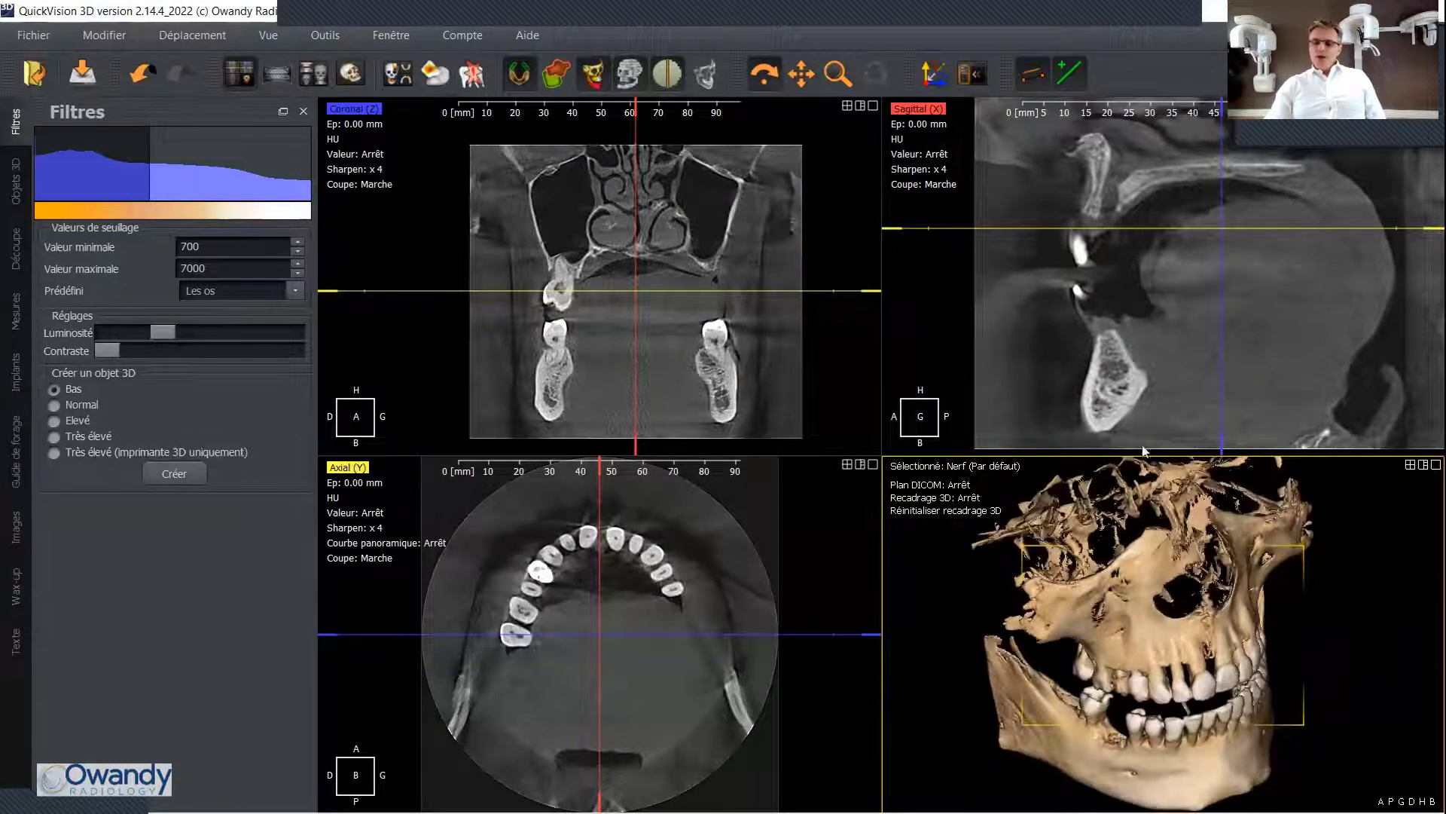
pyautogui.moveTo(1277, 541); pyautogui.dragTo(1321, 585)
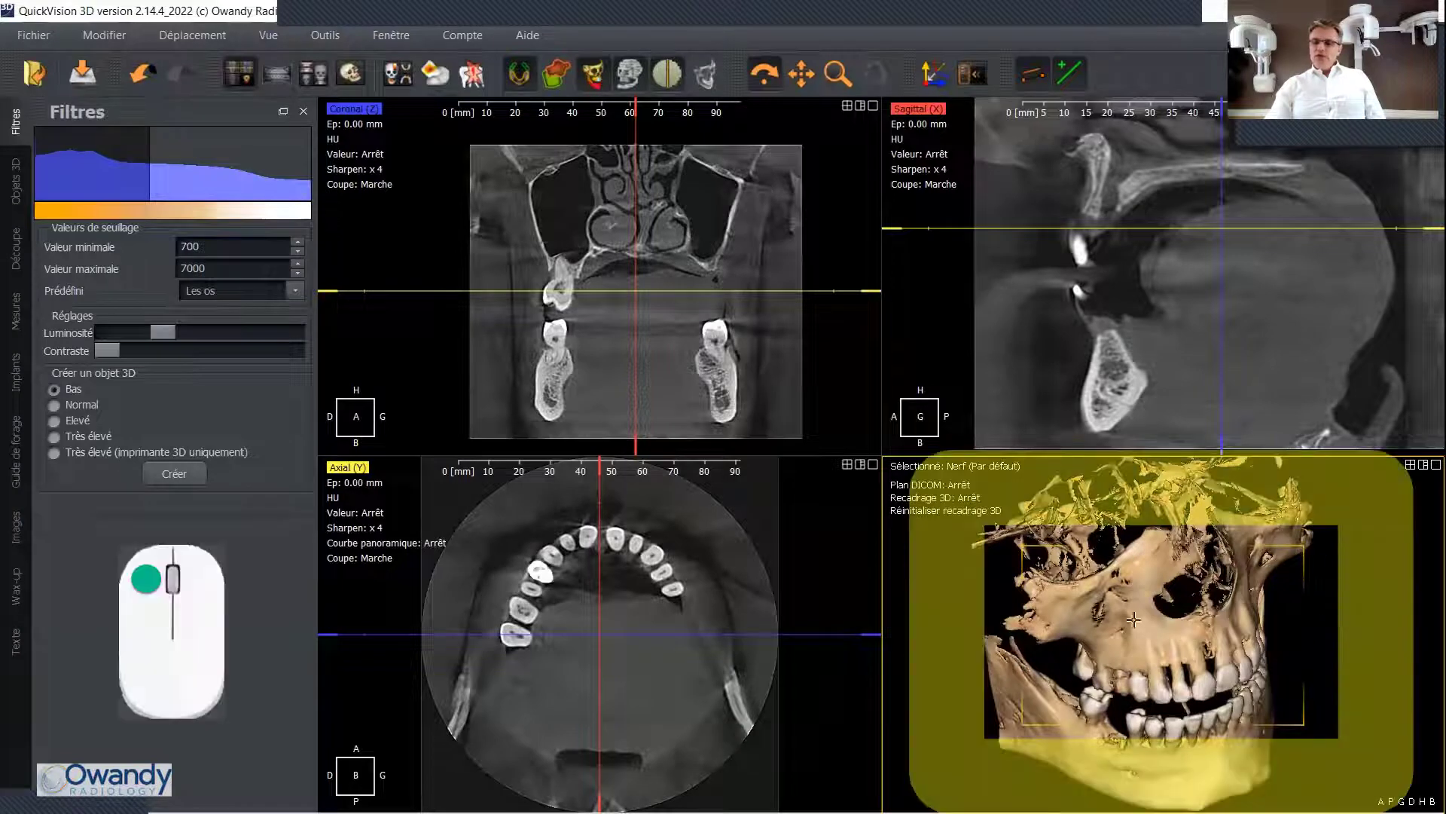
pyautogui.moveTo(1353, 482); pyautogui.dragTo(1320, 532)
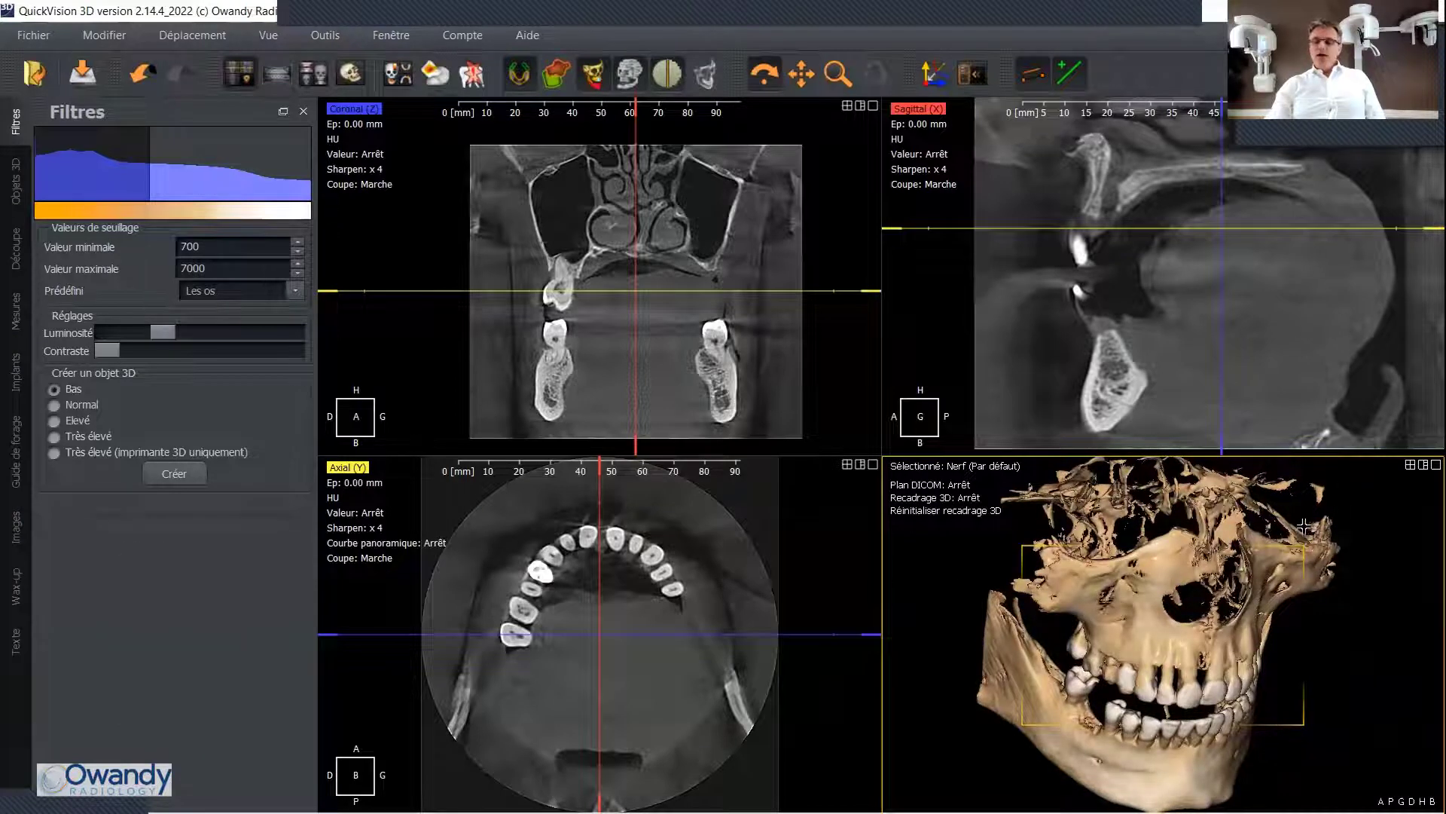
# - Pan, rotate and zoom the 3D skull to examine the patient's lower right molar and the gap beside it
pyautogui.moveTo(1190, 596)
pyautogui.mouseDown(button='middle')
pyautogui.moveTo(1075, 635)
pyautogui.moveTo(1234, 555)
pyautogui.moveTo(1163, 585)
pyautogui.mouseUp(button='middle')
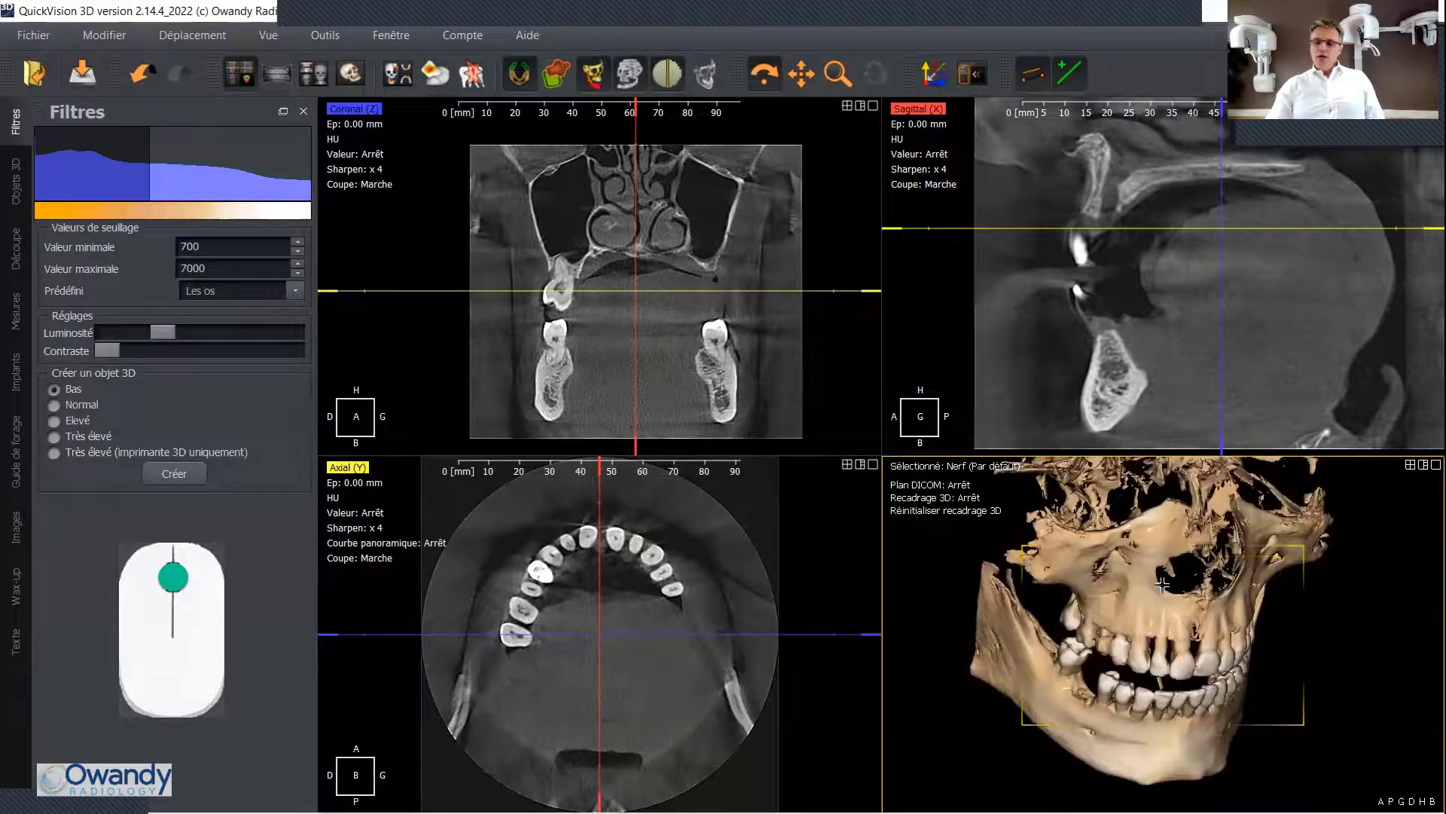
pyautogui.scroll(5, 1175, 589)
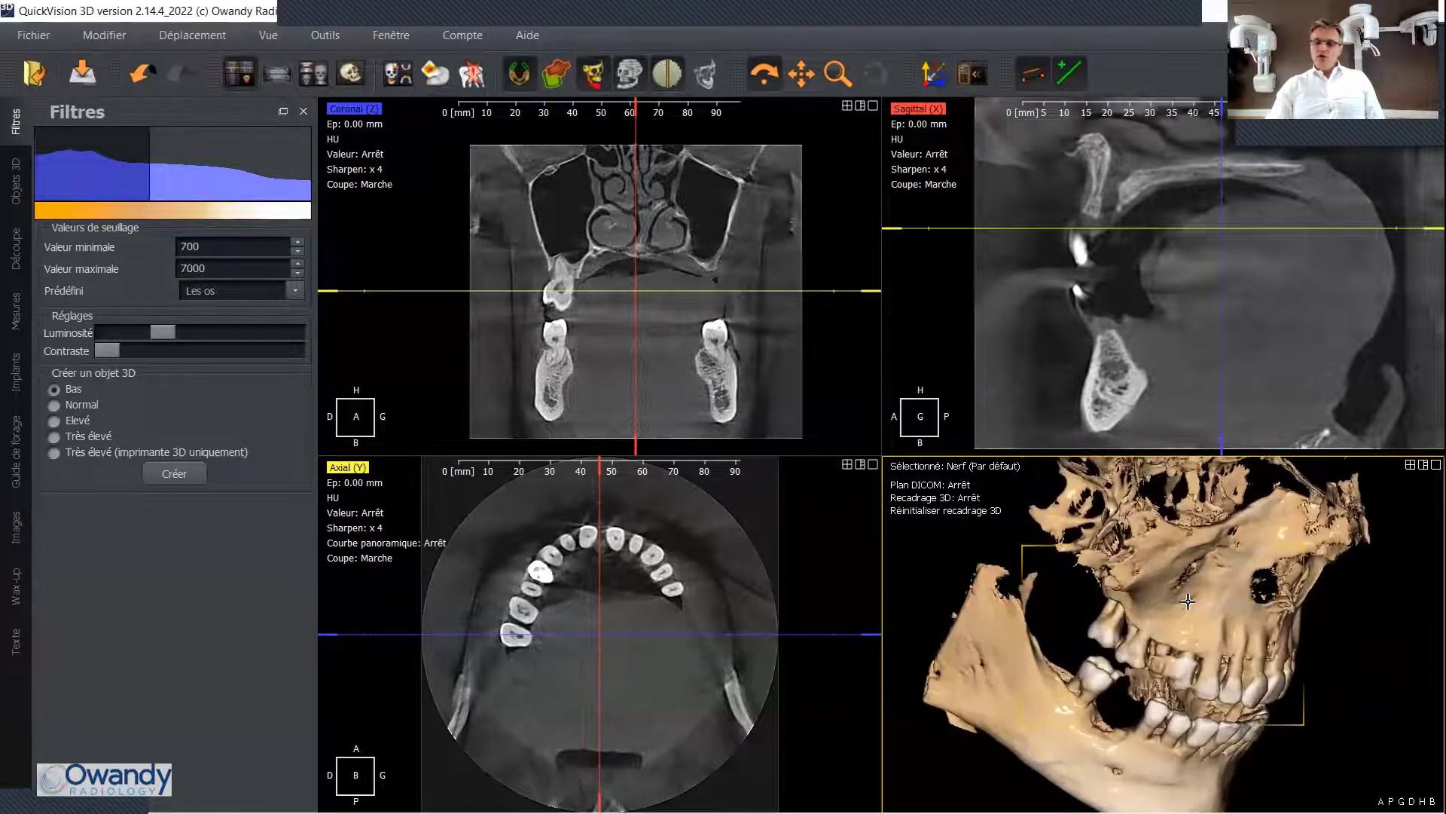
pyautogui.scroll(3, 1205, 557)
pyautogui.moveTo(1207, 550)
pyautogui.mouseDown()
pyautogui.moveTo(1208, 606)
pyautogui.moveTo(1239, 578)
pyautogui.moveTo(1231, 538)
pyautogui.mouseUp()
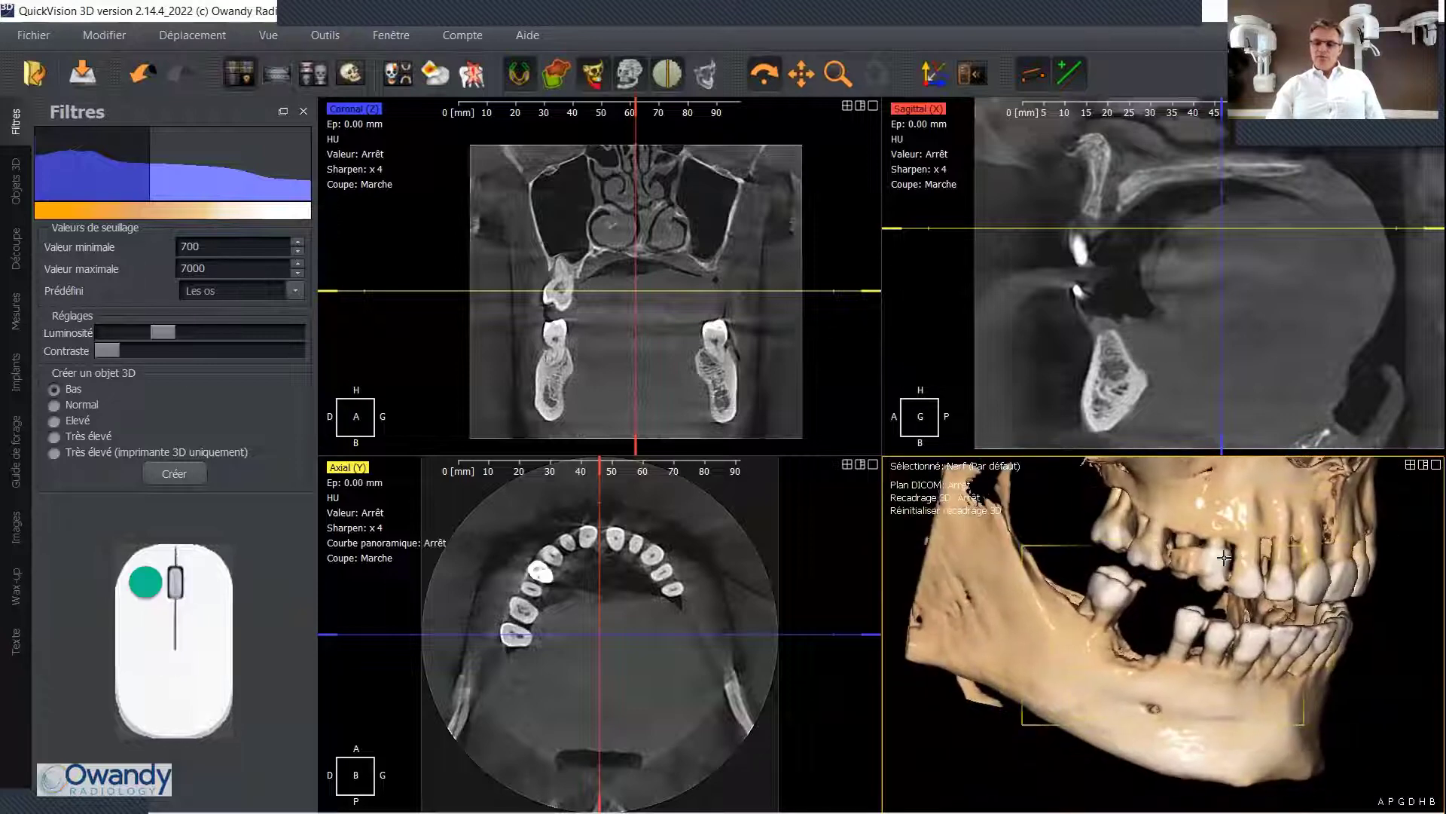
pyautogui.scroll(3, 1230, 538)
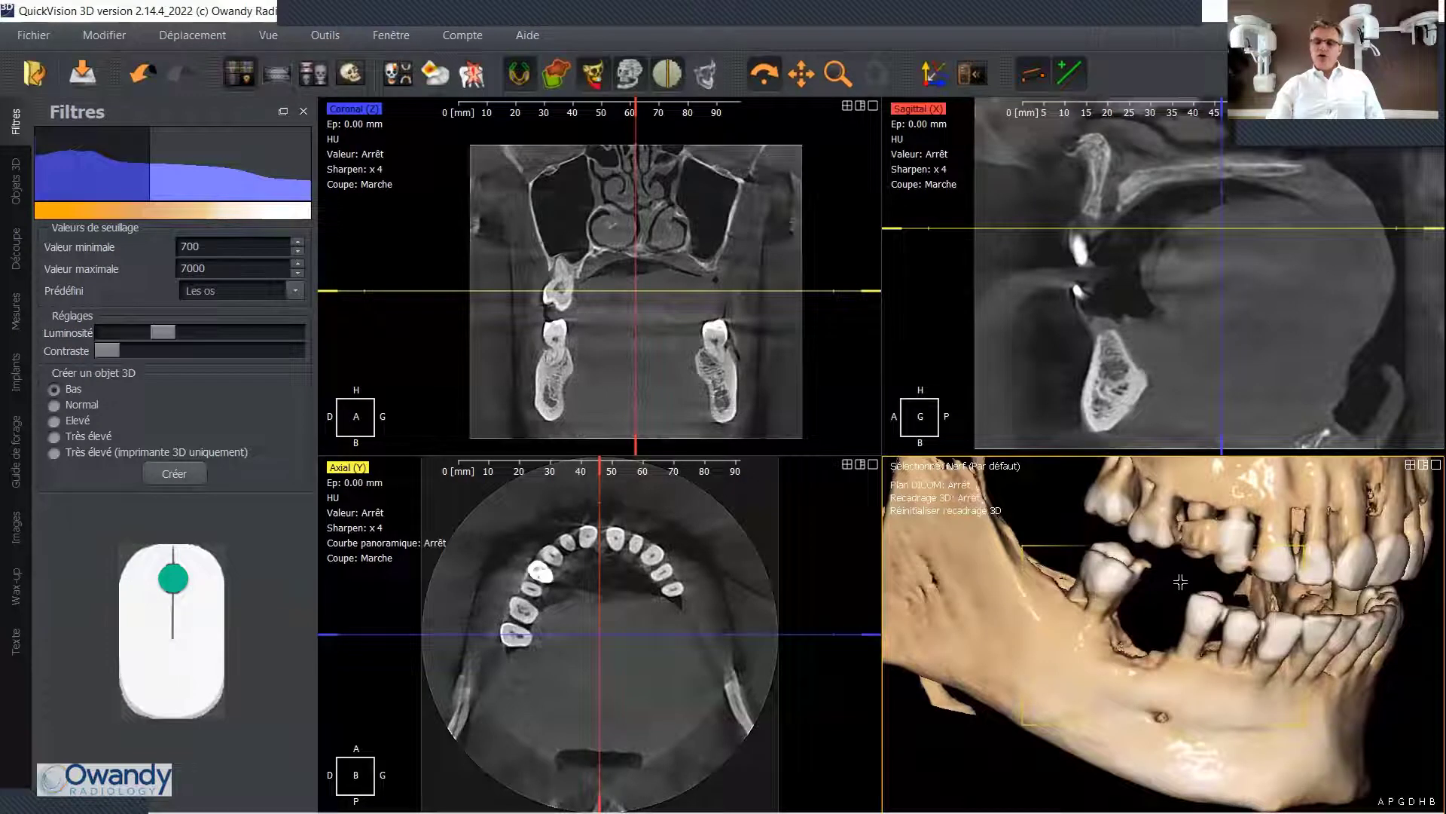
pyautogui.scroll(-2, 1180, 581)
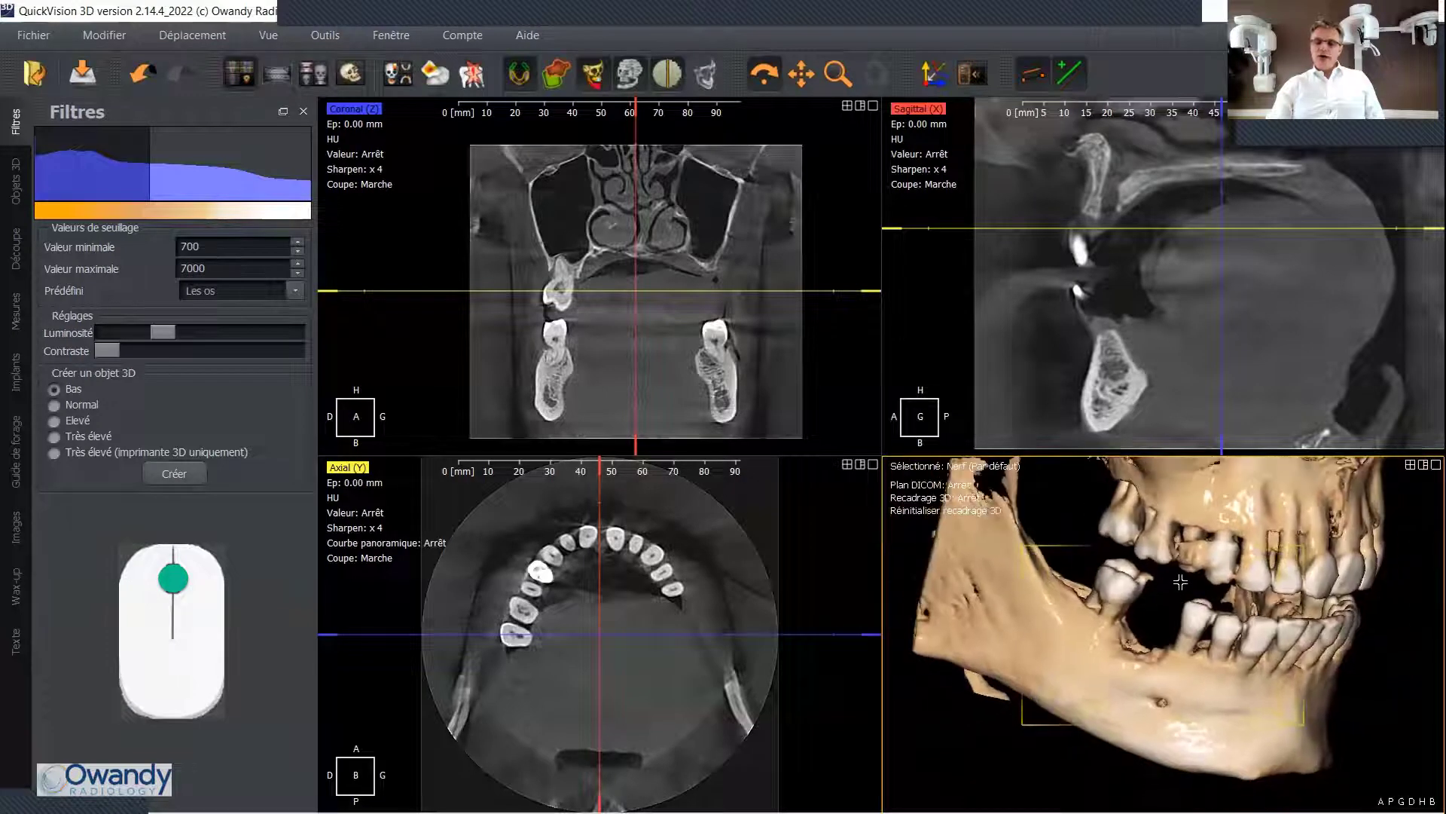
# - Reset all views to their default position and zoom, and make the coronal view active
pyautogui.click(927, 78)
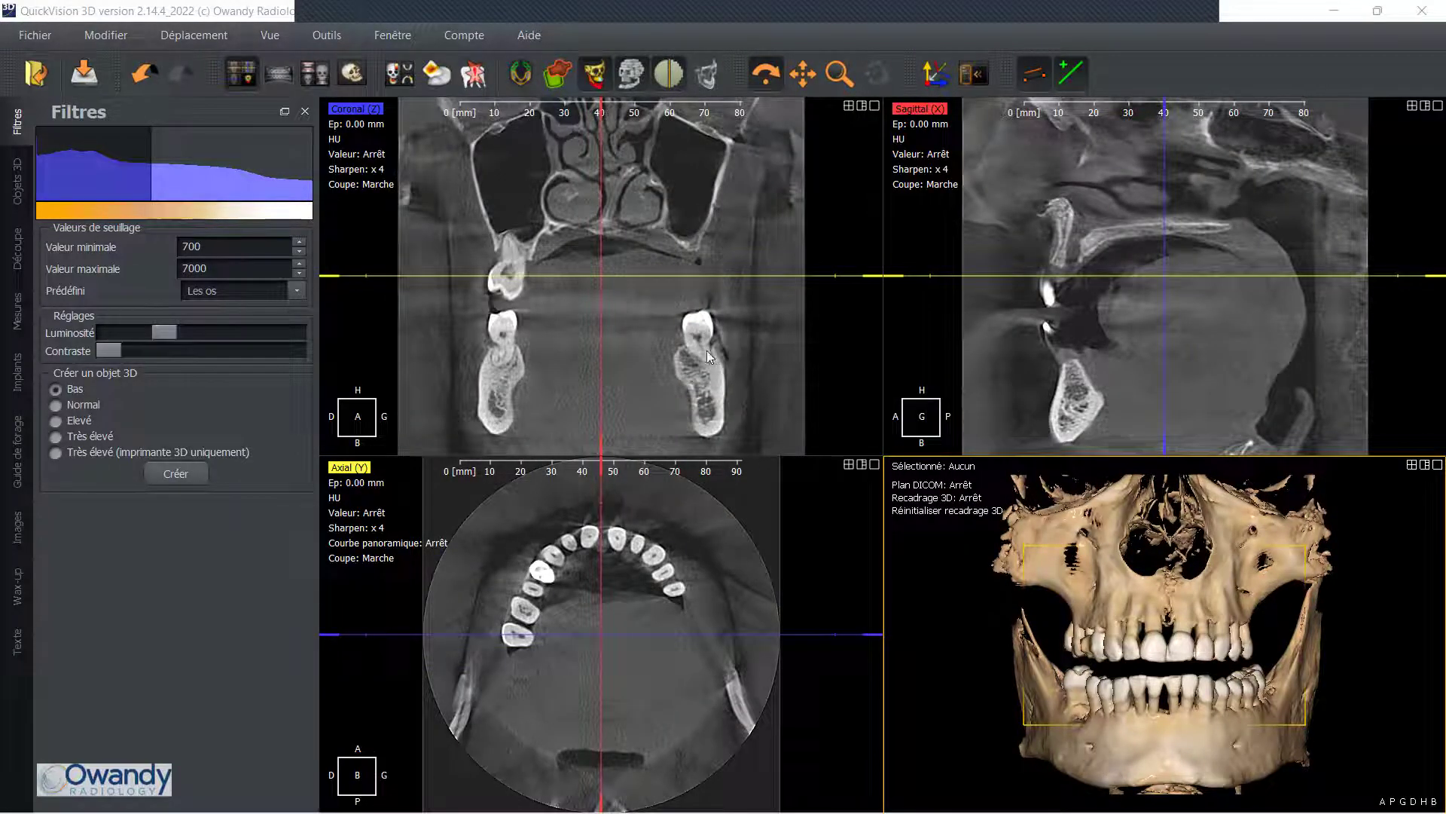
pyautogui.click(644, 327)
pyautogui.click(984, 318)
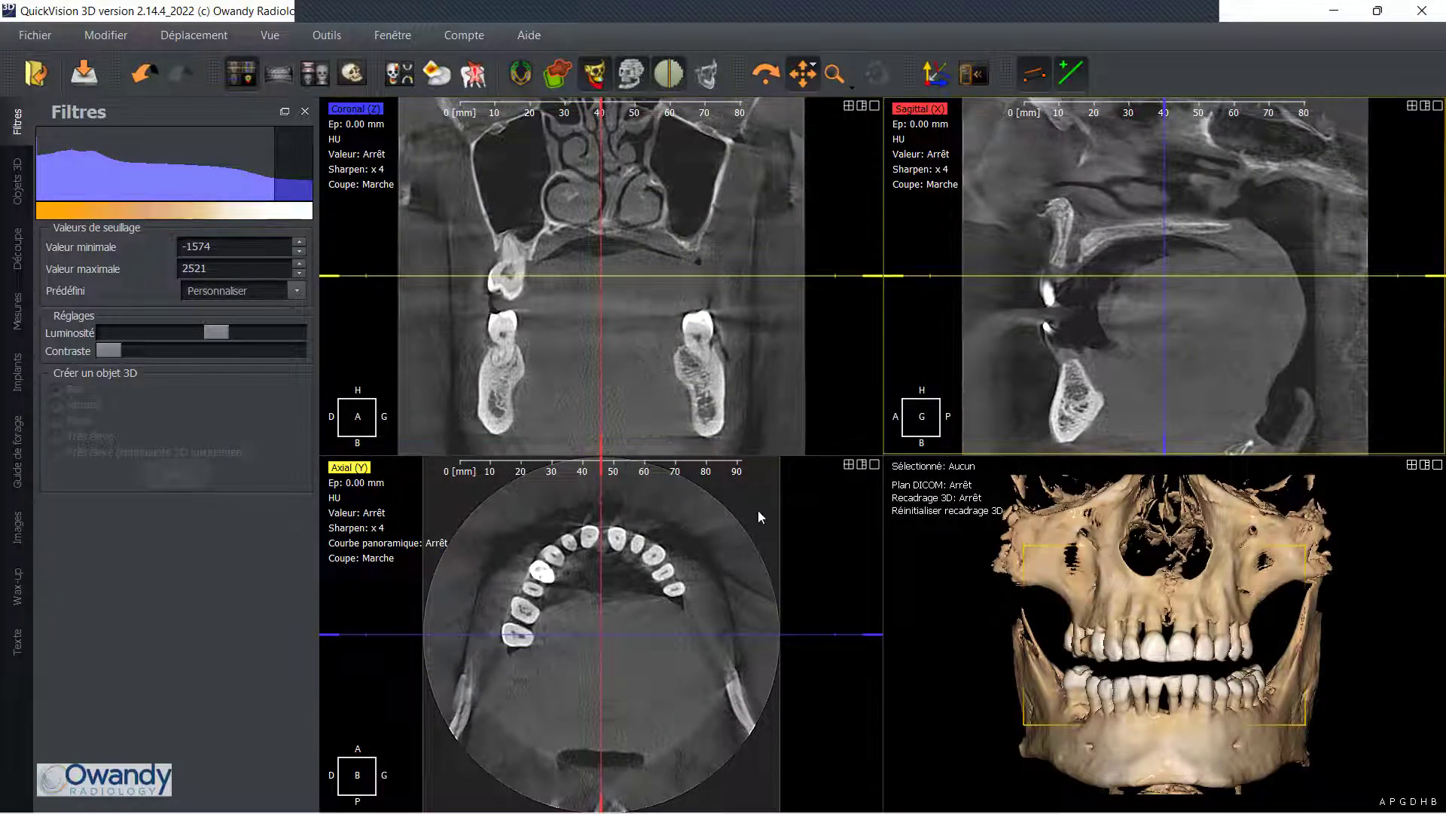
pyautogui.click(687, 355)
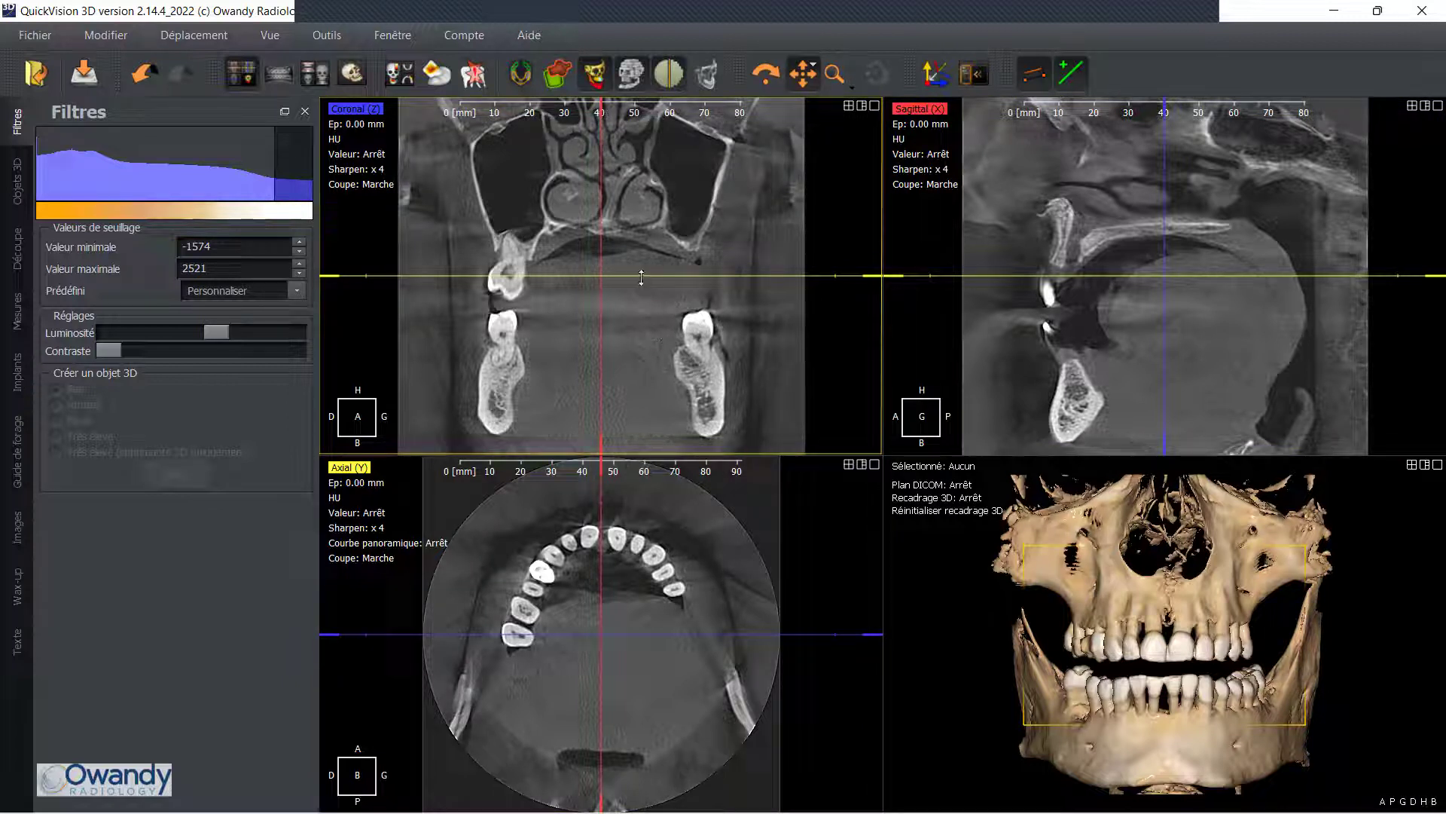
# - Shift the axial plane slightly in the coronal view, and browse back and forth through the coronal slices around the molars
pyautogui.moveTo(641, 277); pyautogui.dragTo(625, 278)
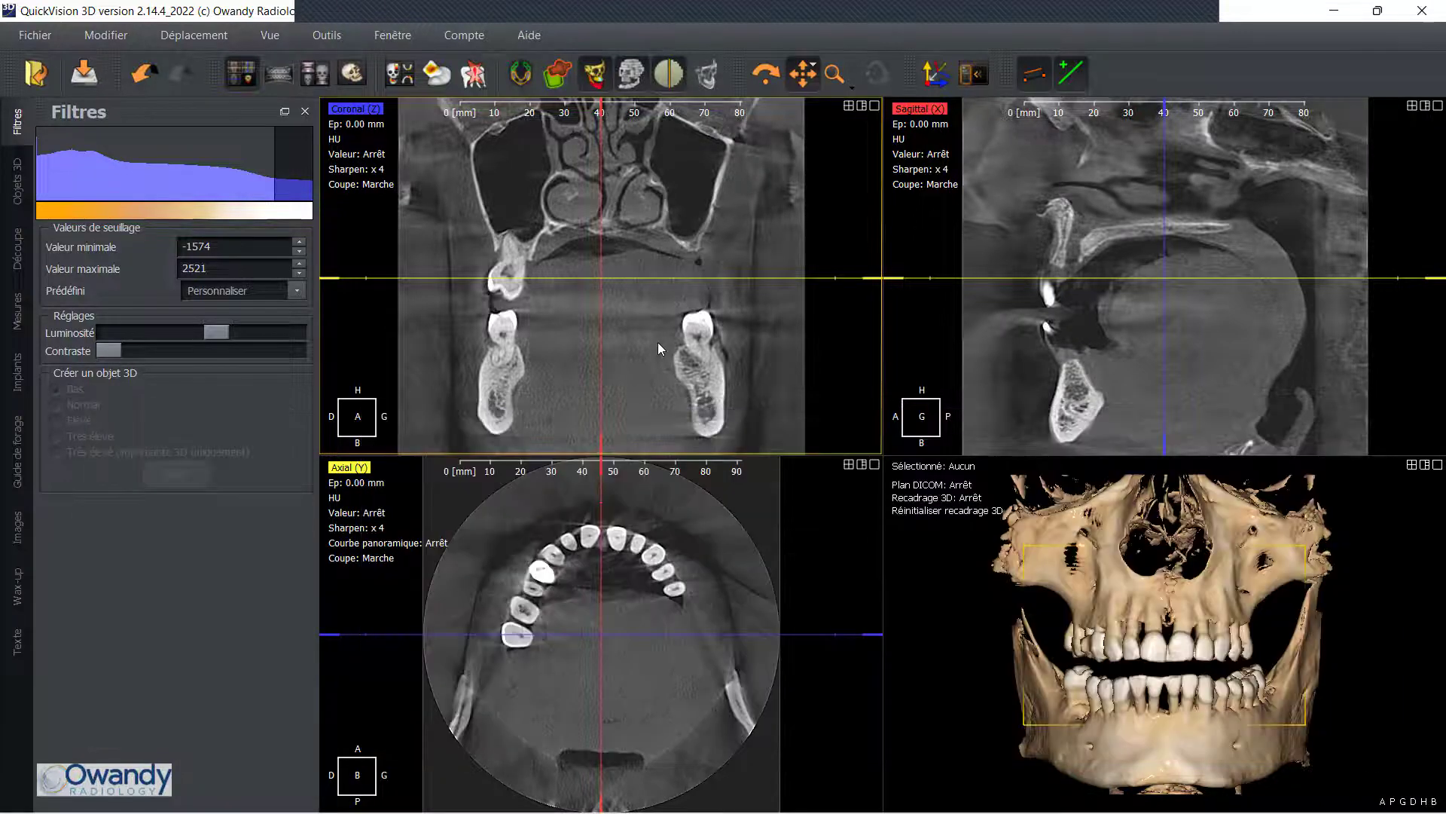
pyautogui.keyDown('ctrl'); pyautogui.scroll(-5, 657, 342); pyautogui.keyUp('ctrl')
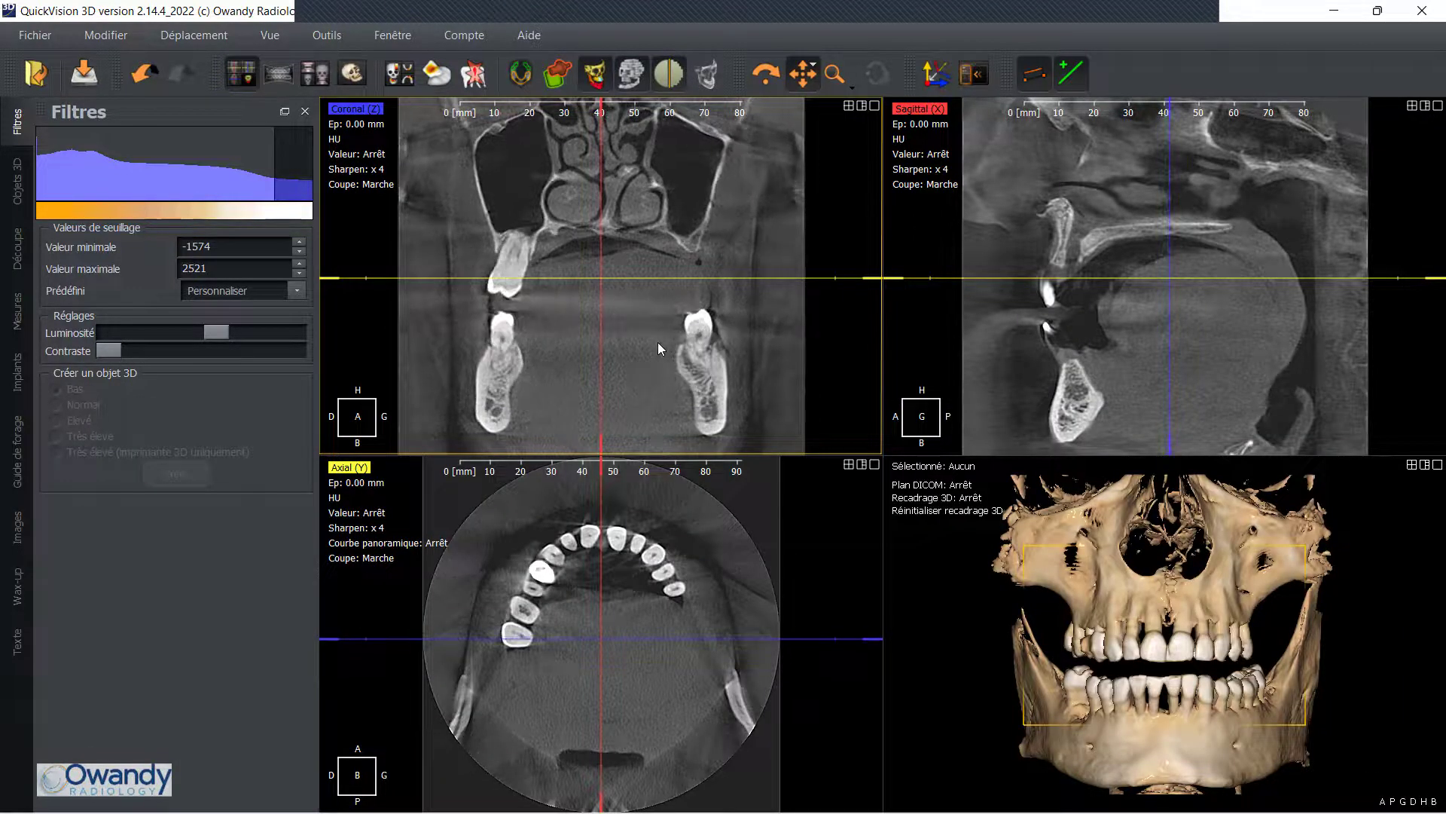
pyautogui.keyDown('ctrl'); pyautogui.scroll(5, 655, 338); pyautogui.keyUp('ctrl')
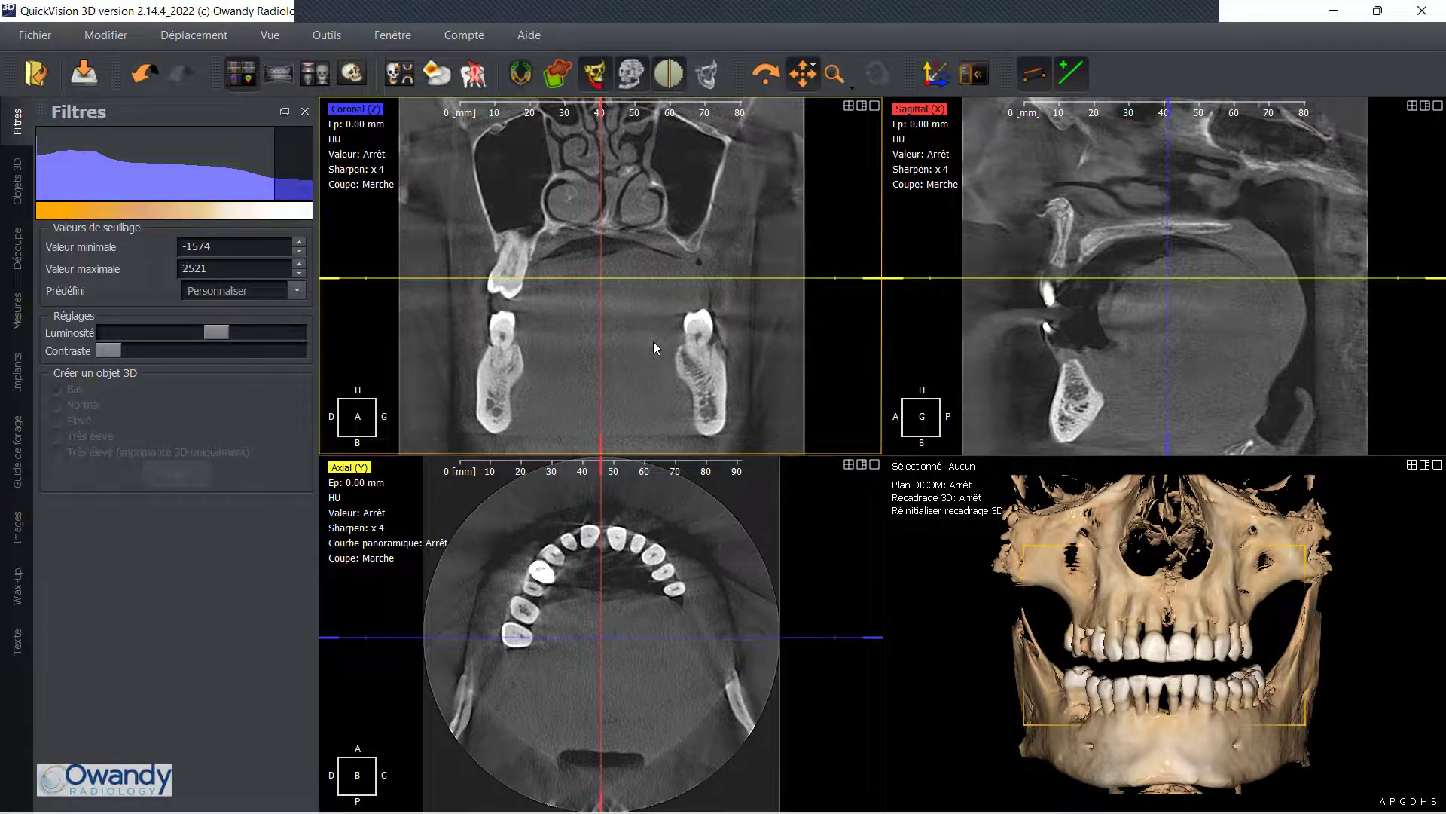
pyautogui.scroll(10, 652, 342)
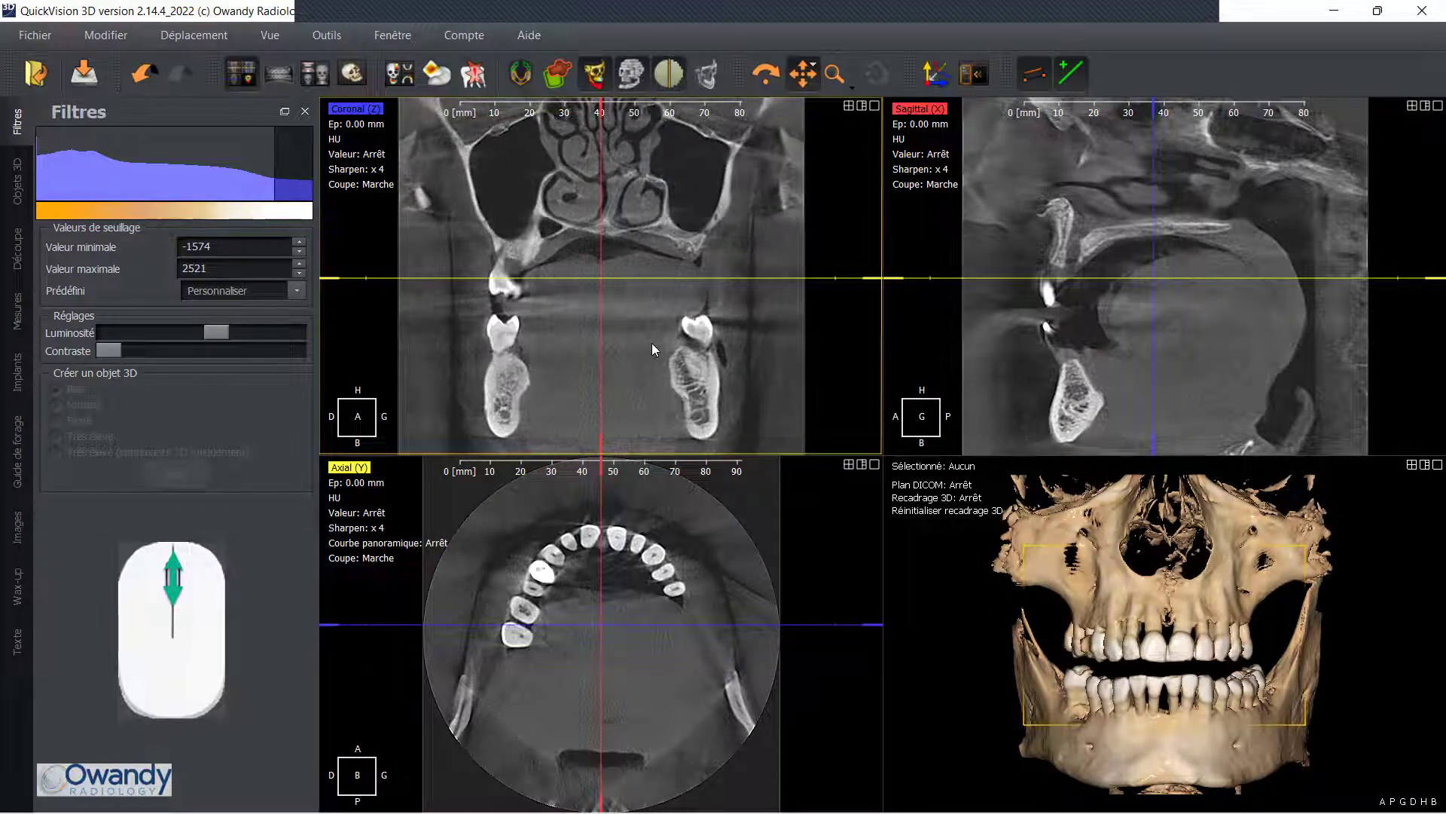
pyautogui.scroll(-7, 651, 345)
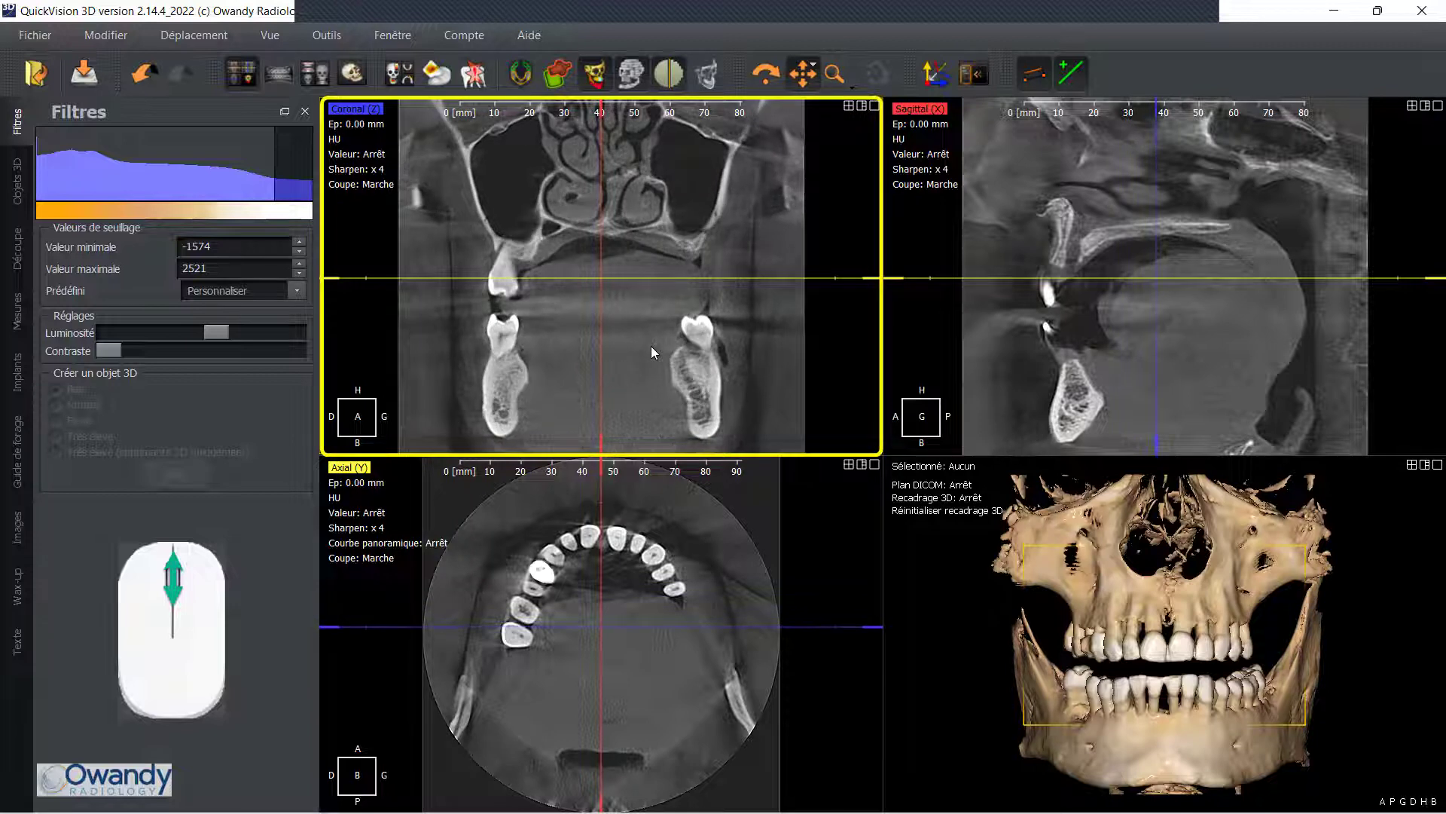
pyautogui.scroll(-4, 652, 346)
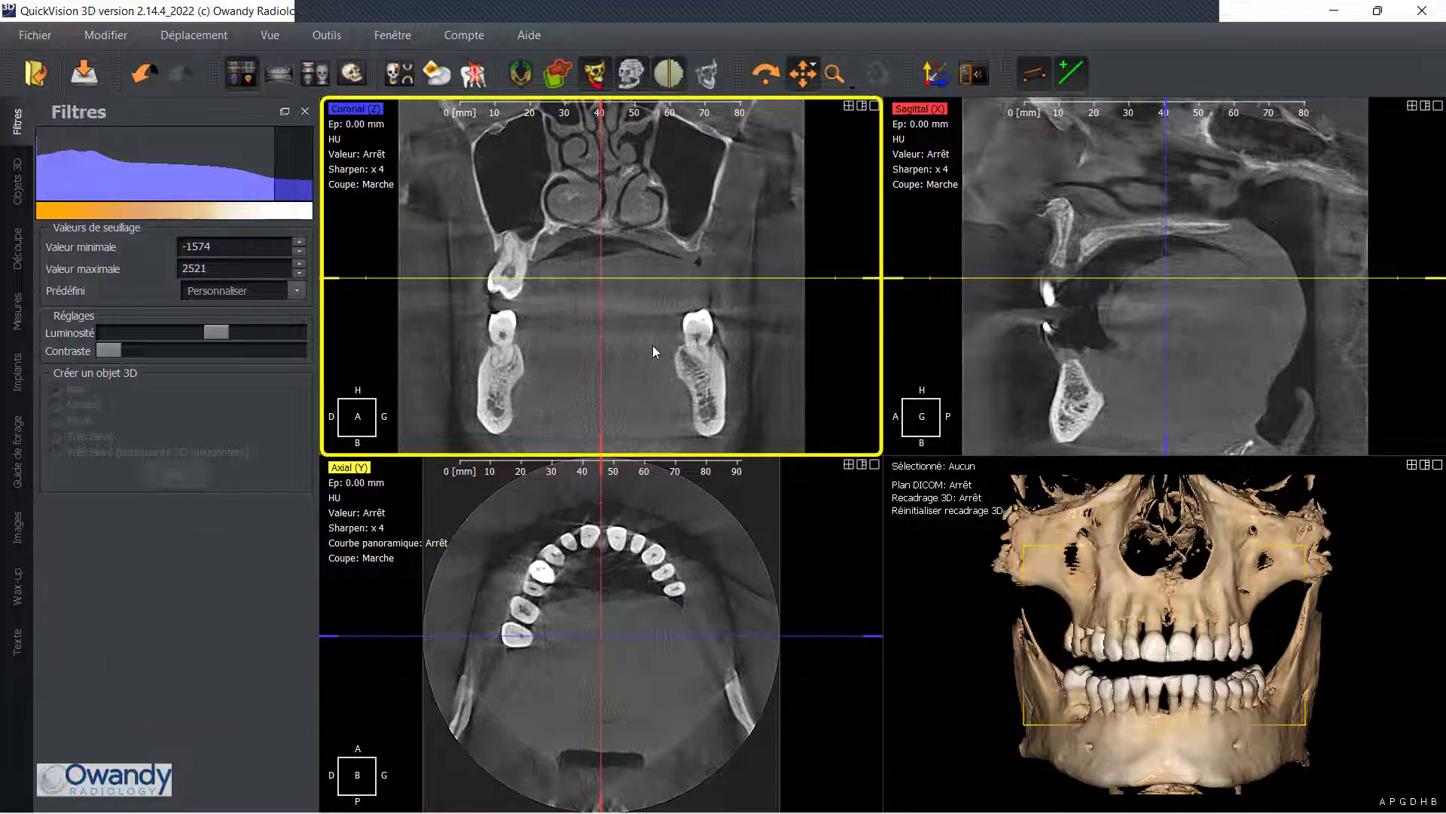
pyautogui.scroll(6, 659, 351)
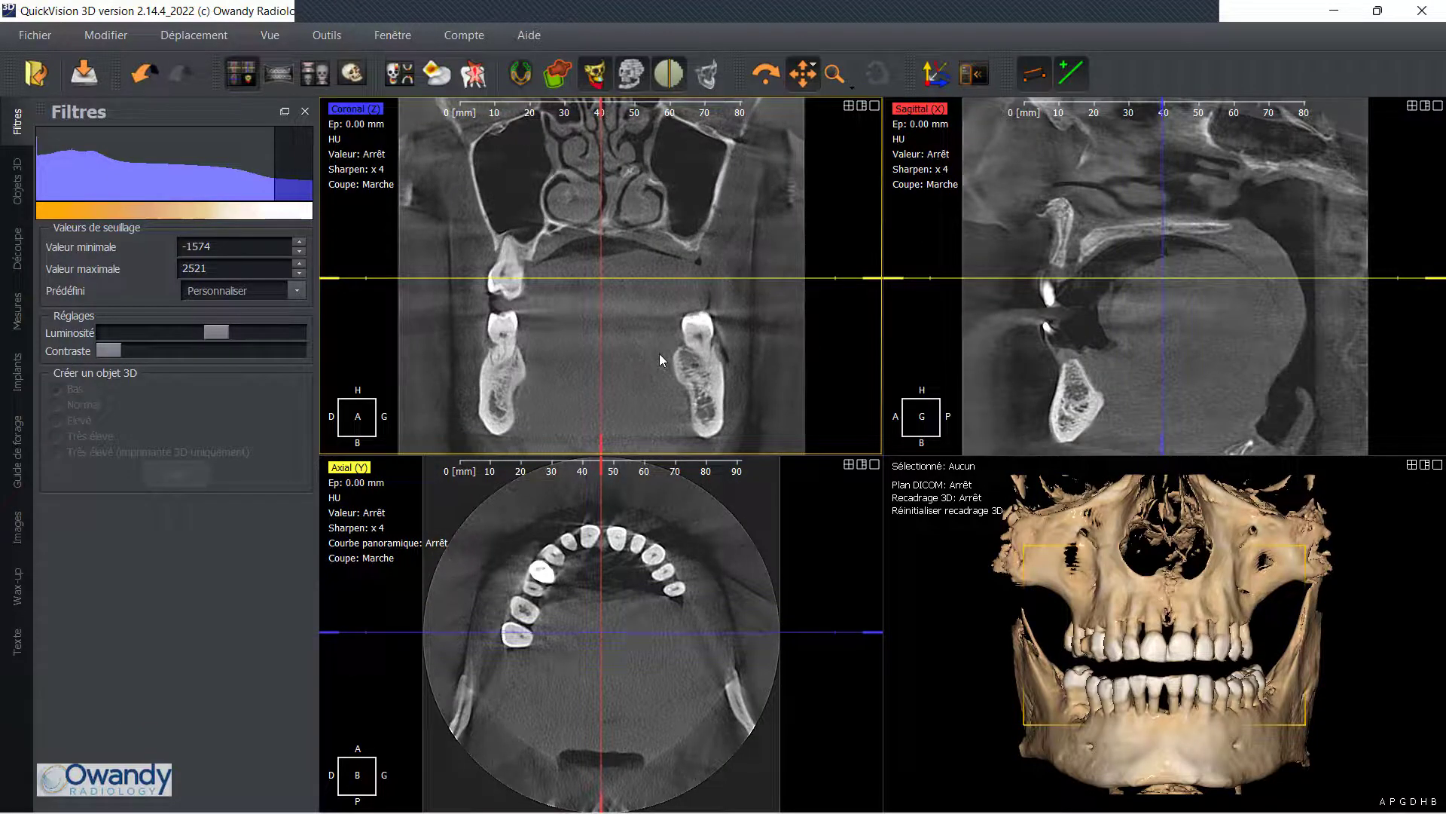
pyautogui.scroll(2, 661, 360)
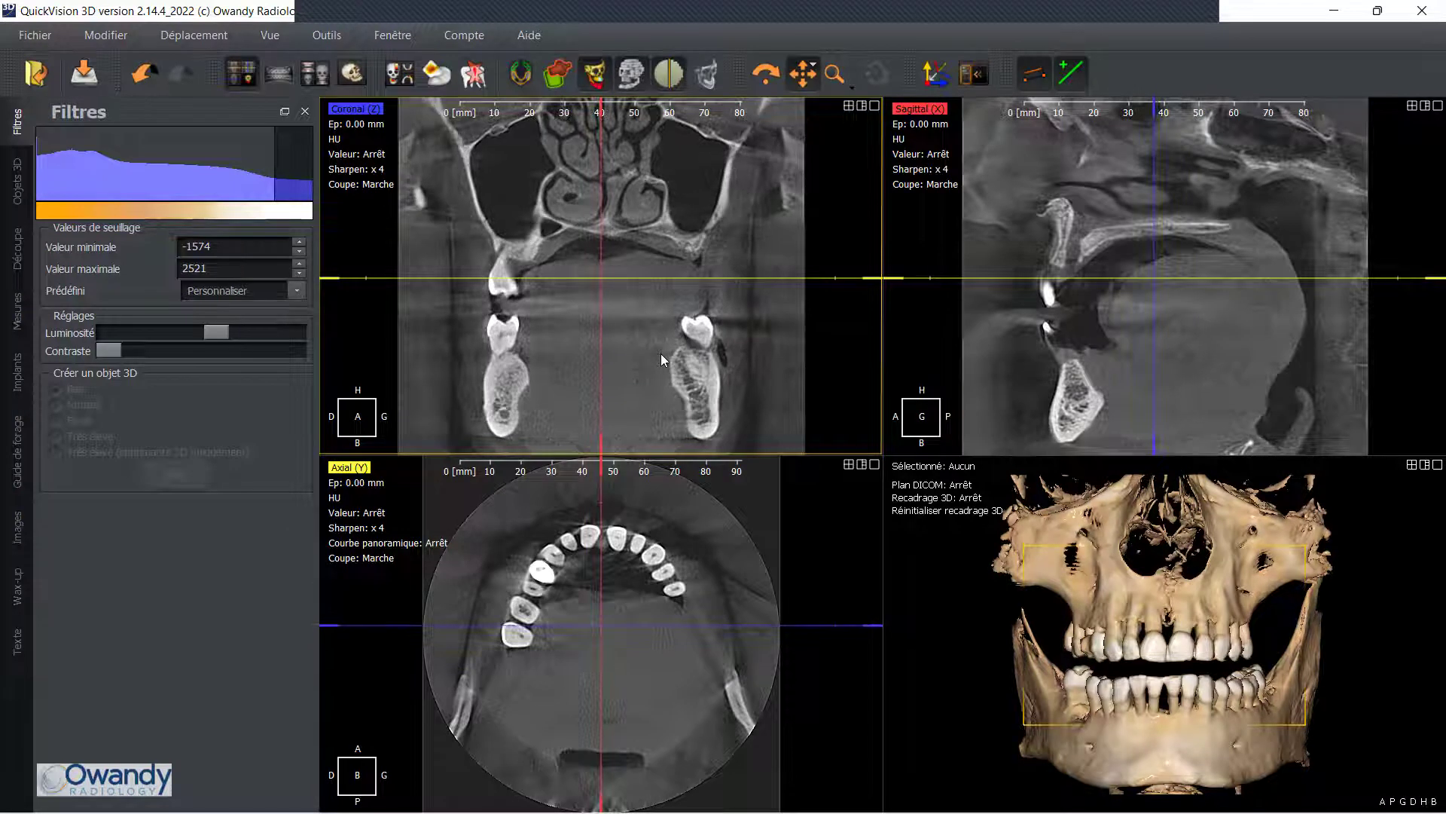
# - Activate the axial view and browse through the axial slices of the upper teeth toward their roots
pyautogui.click(657, 586)
pyautogui.scroll(-5, 659, 576)
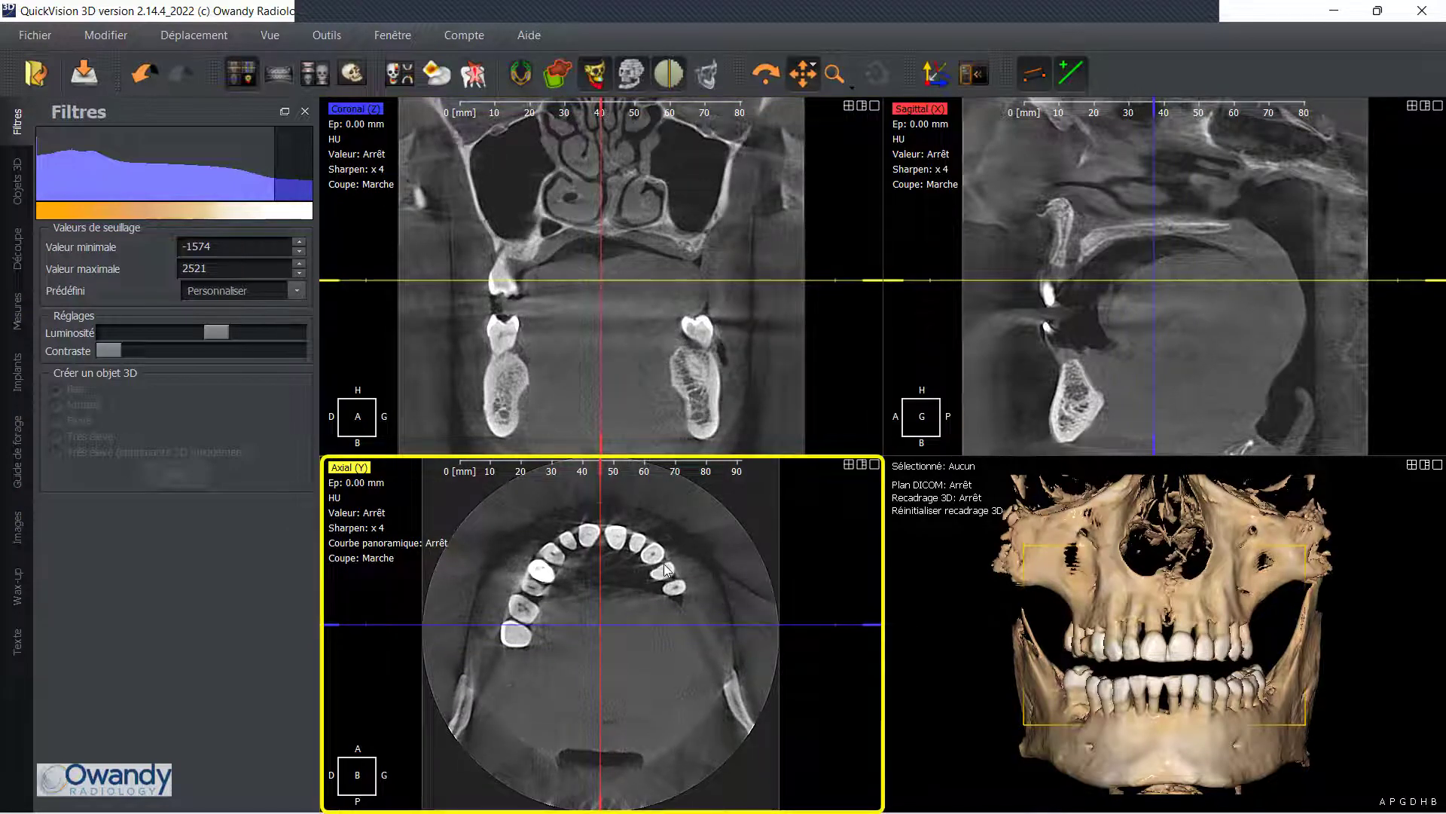
pyautogui.keyDown('ctrl'); pyautogui.scroll(5, 665, 568); pyautogui.keyUp('ctrl')
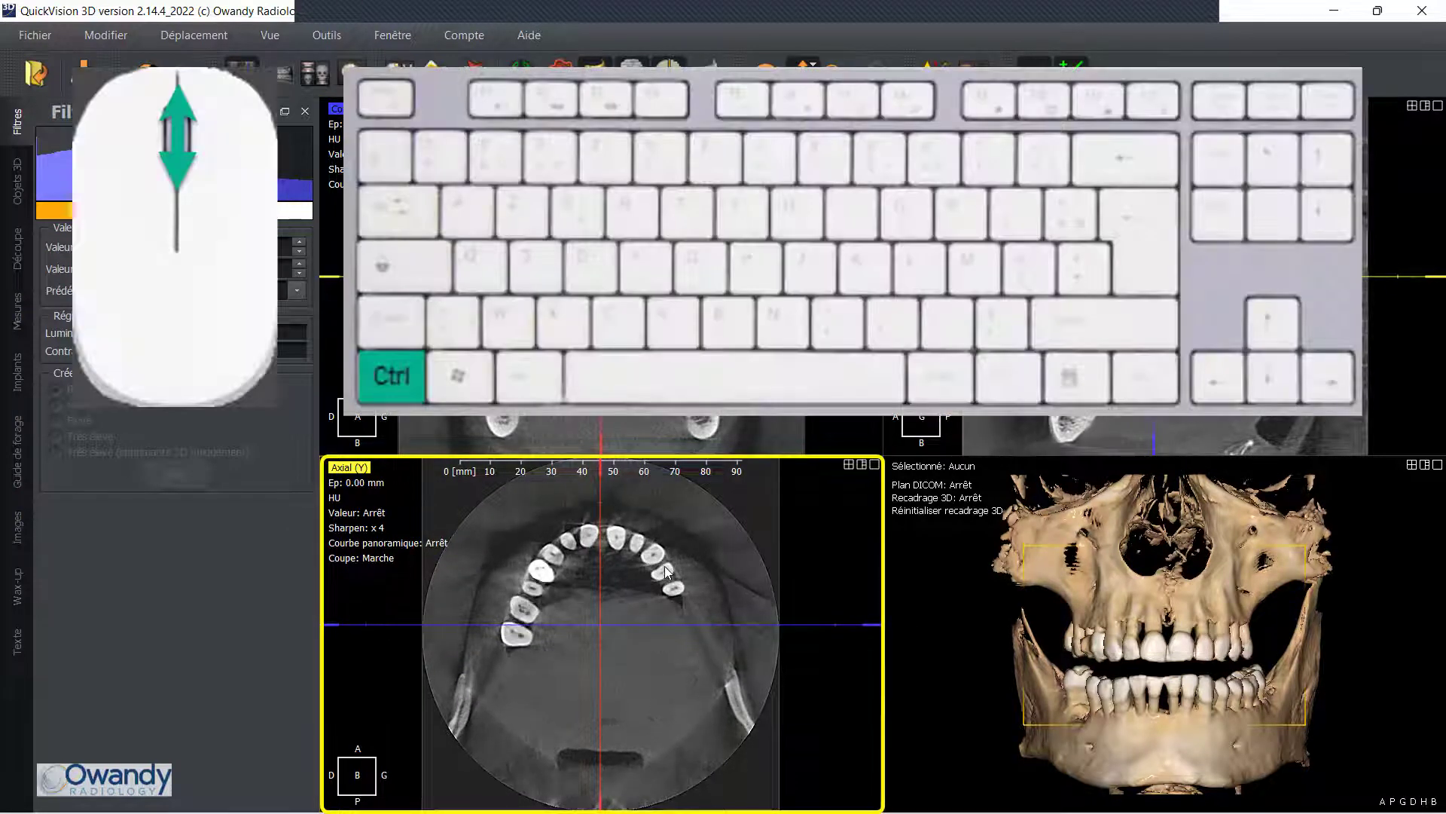
pyautogui.keyDown('ctrl'); pyautogui.scroll(4, 662, 559); pyautogui.keyUp('ctrl')
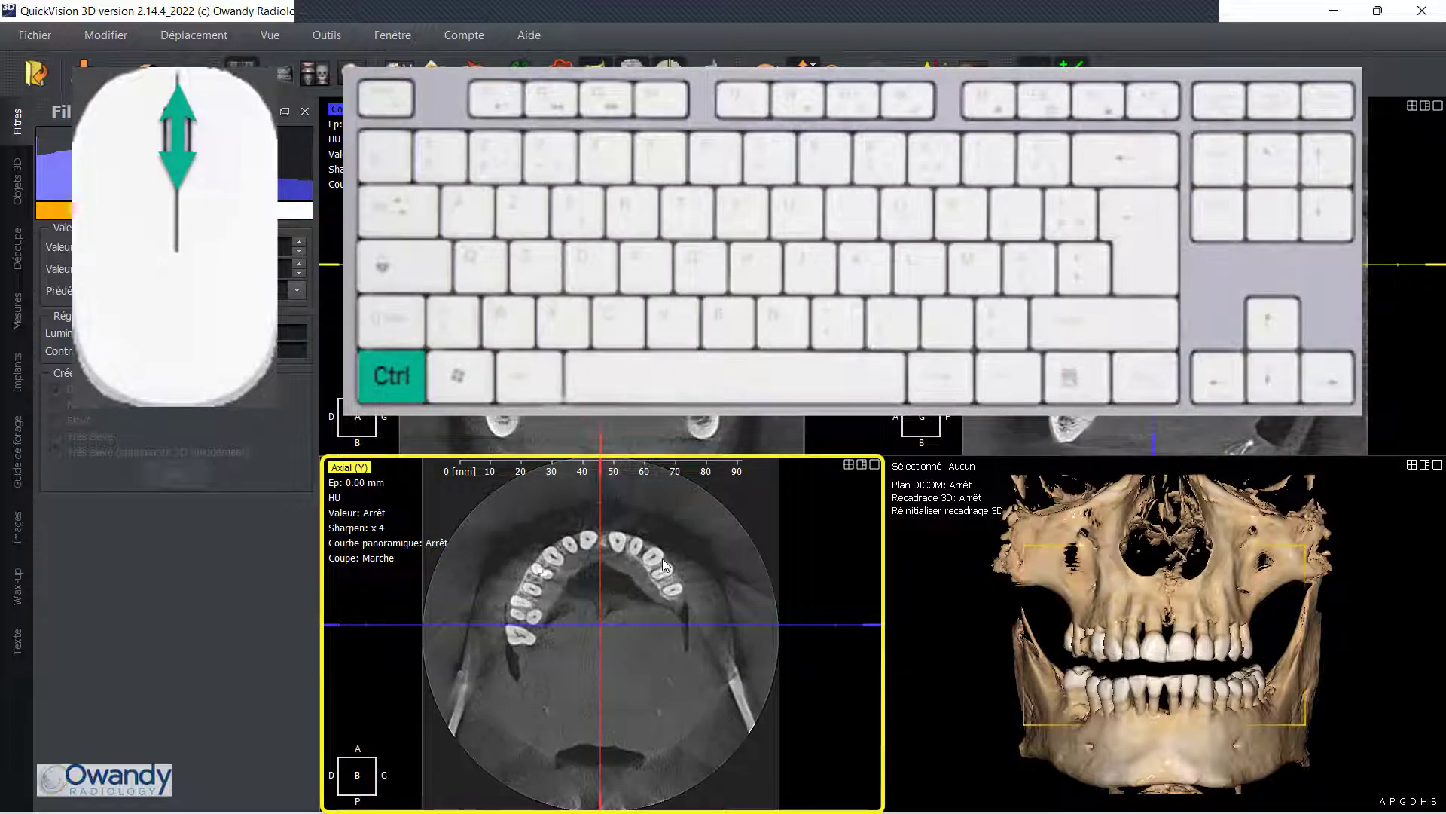
pyautogui.scroll(-2, 662, 558)
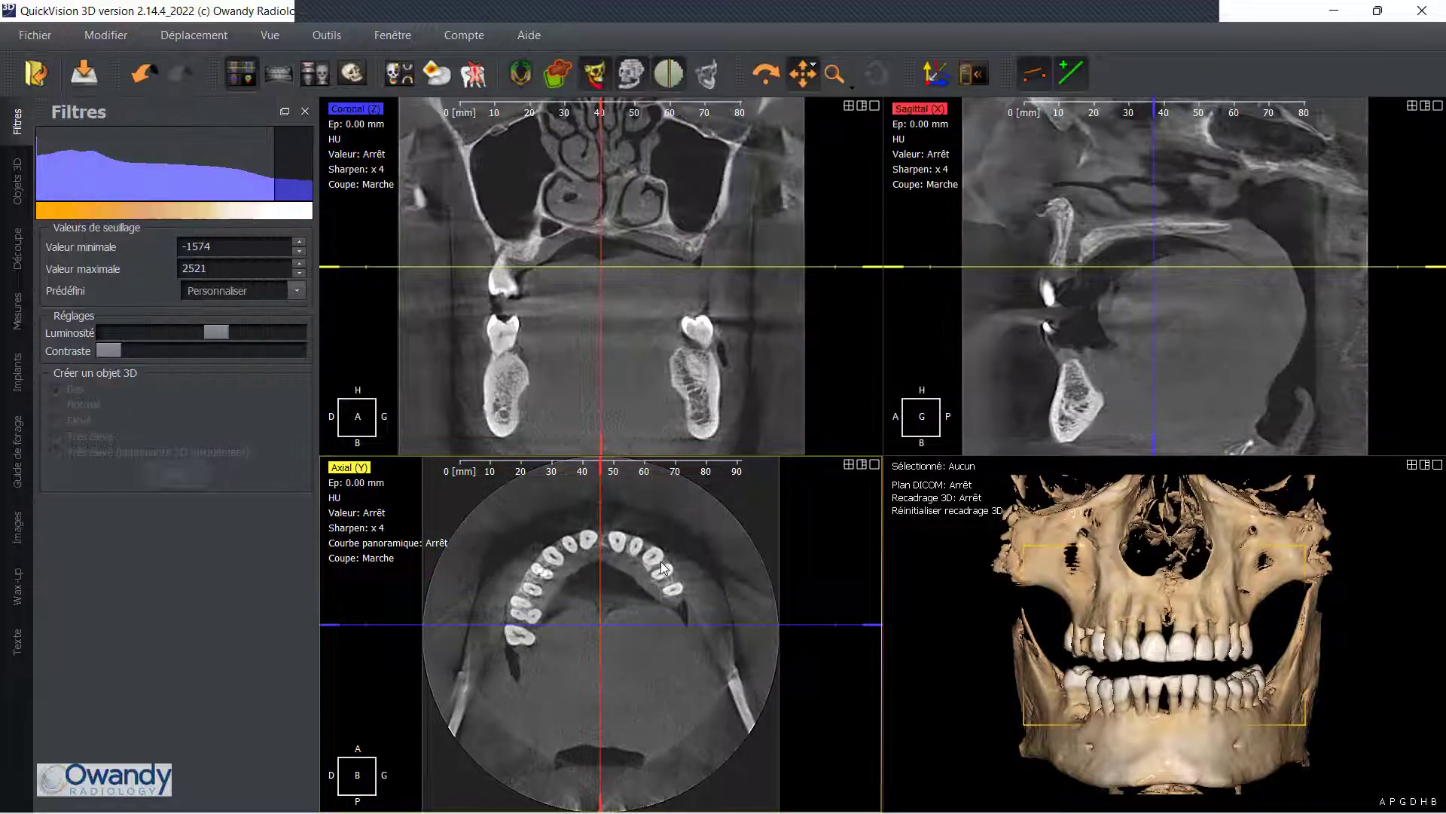
# - Move the axial plane down to the lower jaw in the coronal view, and browse the axial slices through the lower teeth
pyautogui.moveTo(664, 268); pyautogui.dragTo(662, 349)
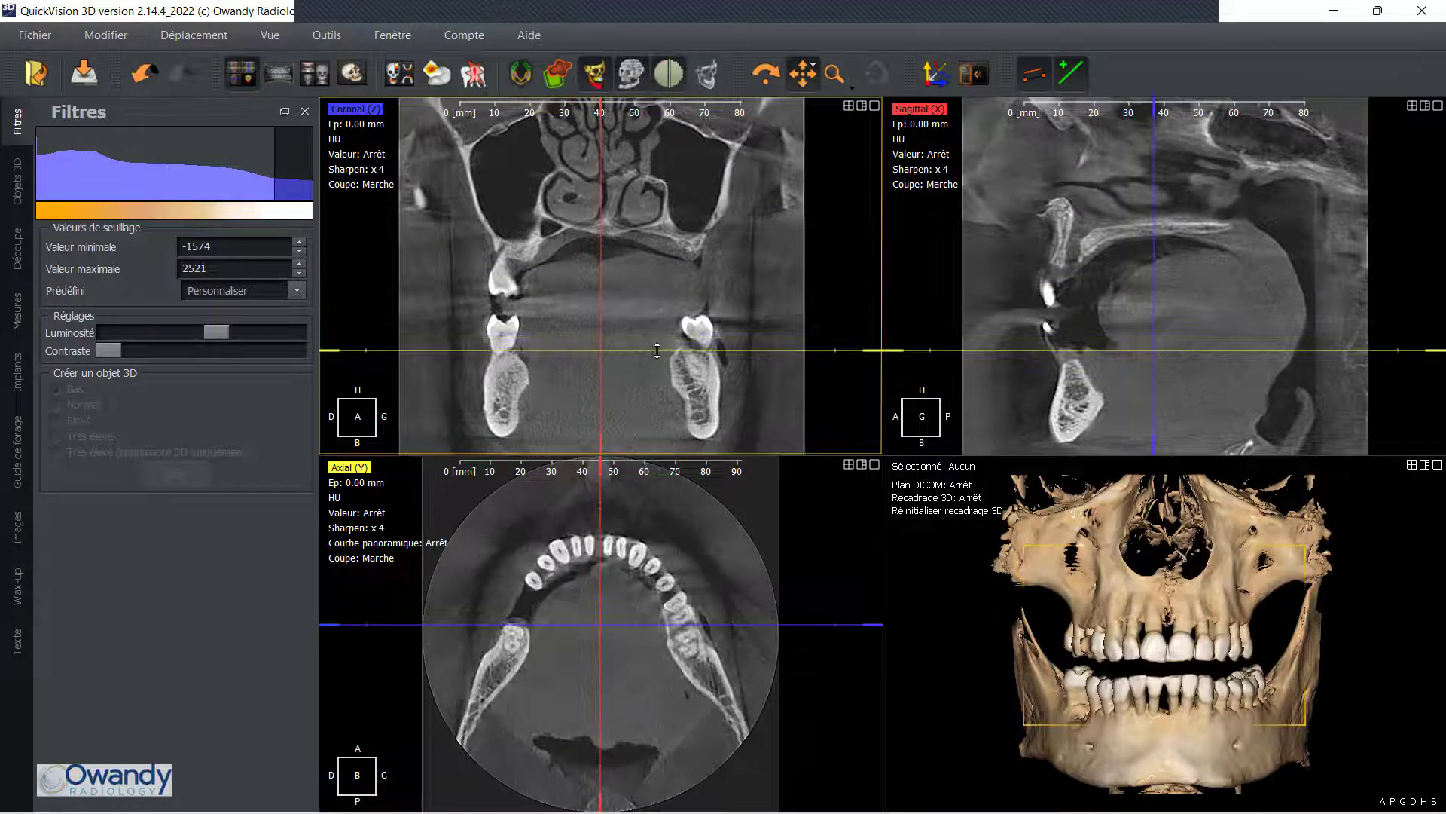
pyautogui.scroll(-4, 653, 557)
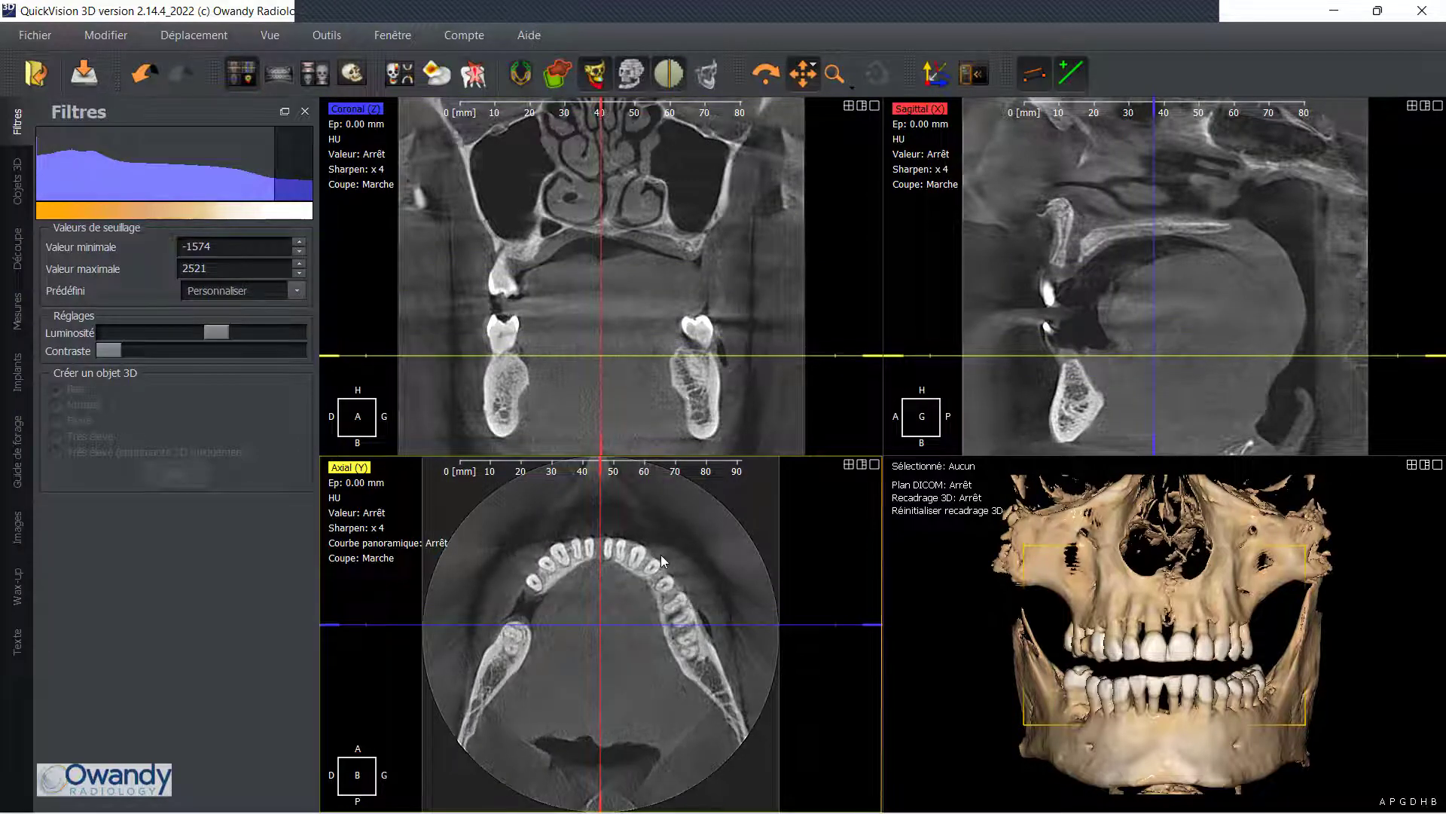
pyautogui.scroll(6, 666, 556)
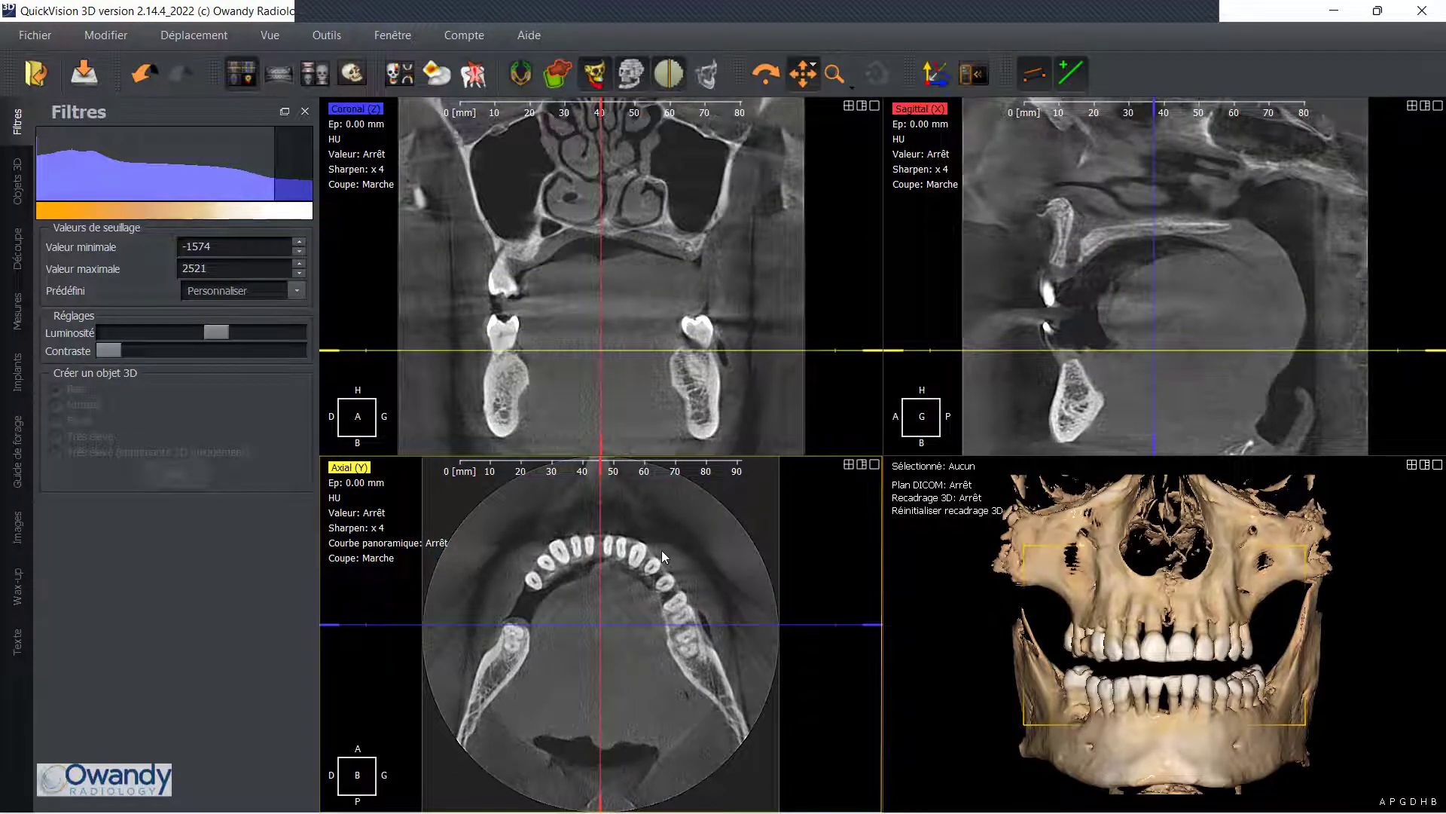
pyautogui.scroll(-6, 660, 548)
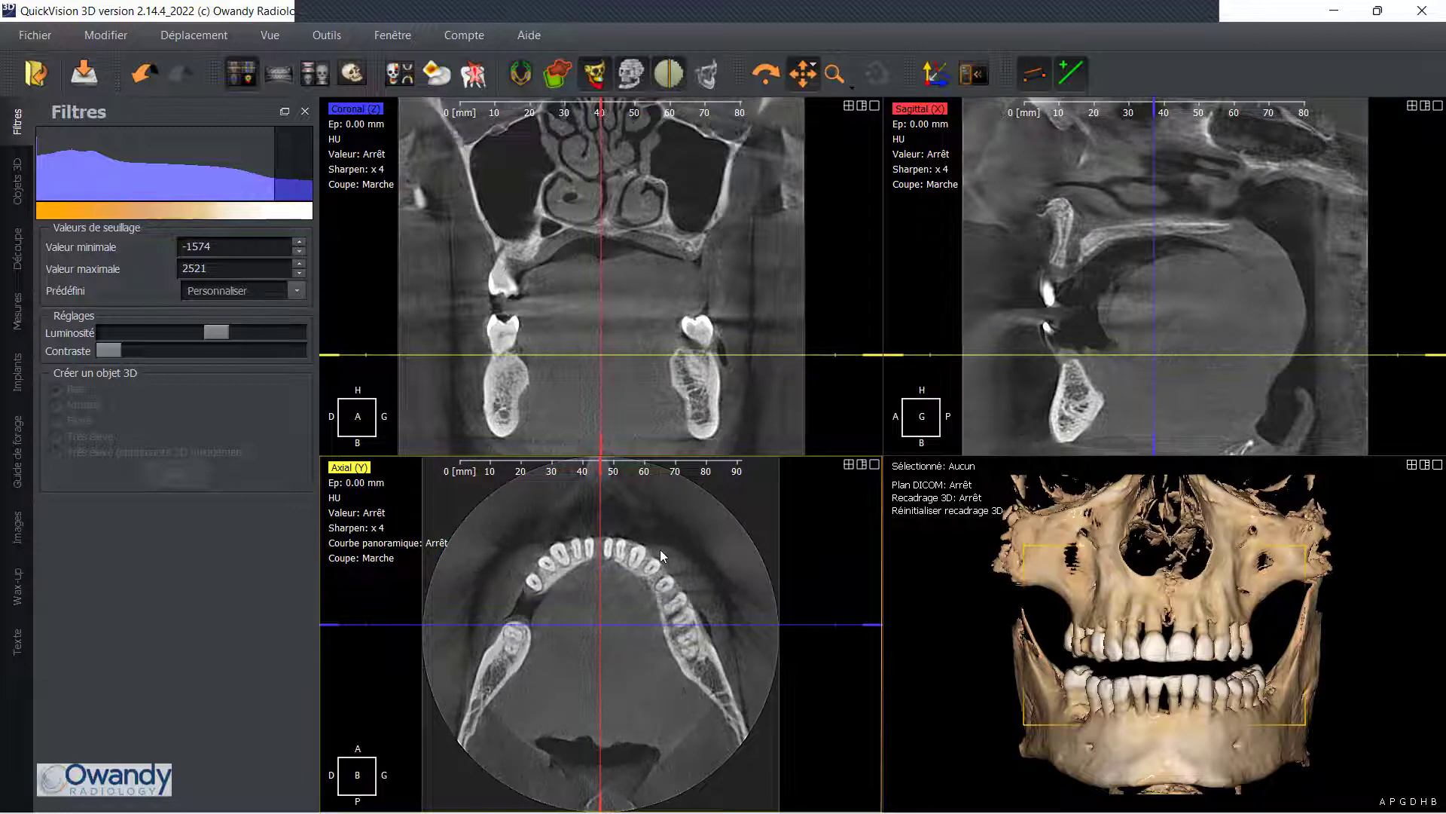
pyautogui.scroll(-2, 1063, 269)
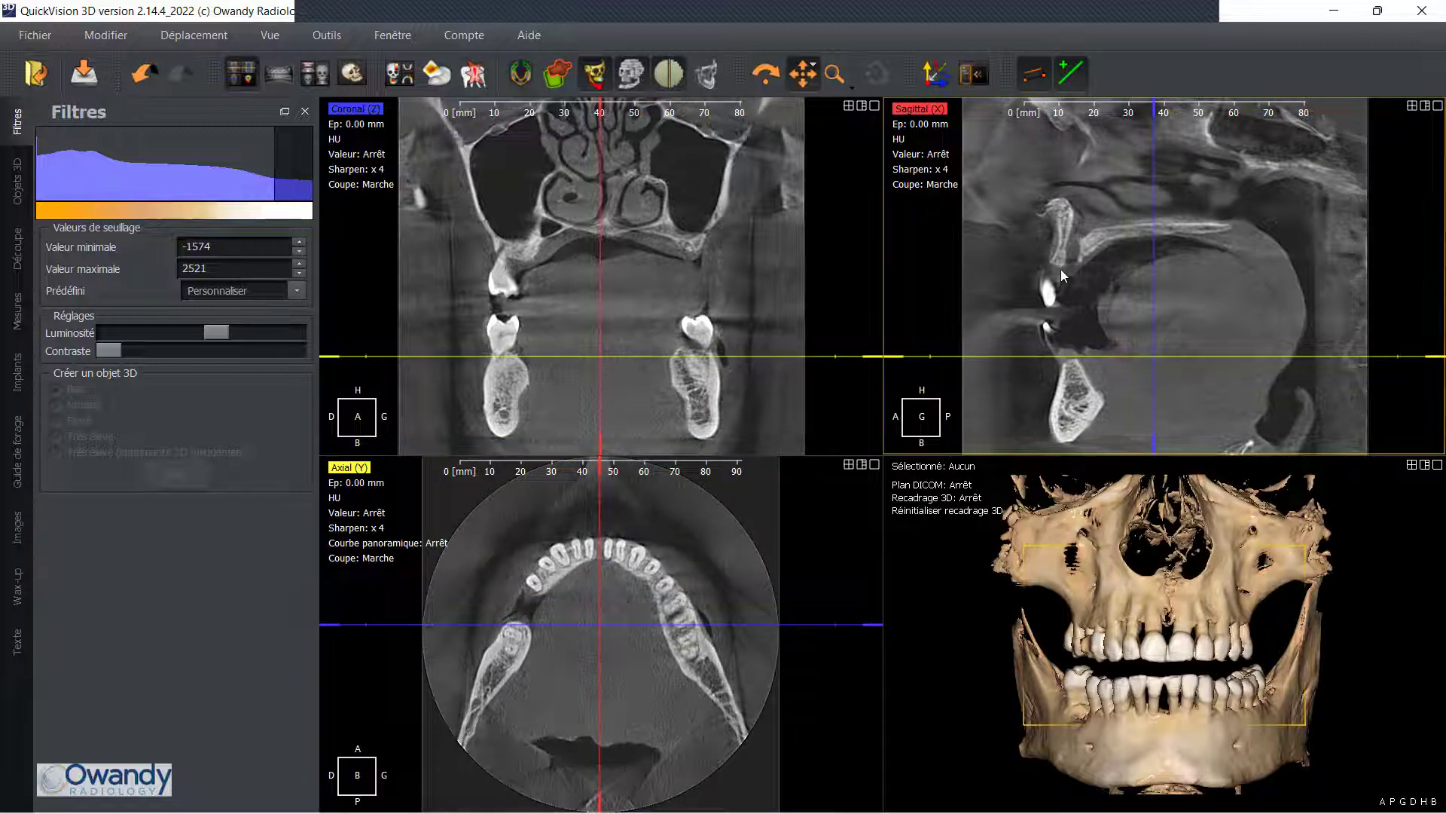
# - Centre the slice planes on the patient's lower right premolar, rotate them along the right jaw, and browse the sagittal slices
pyautogui.moveTo(600, 619); pyautogui.dragTo(534, 582)
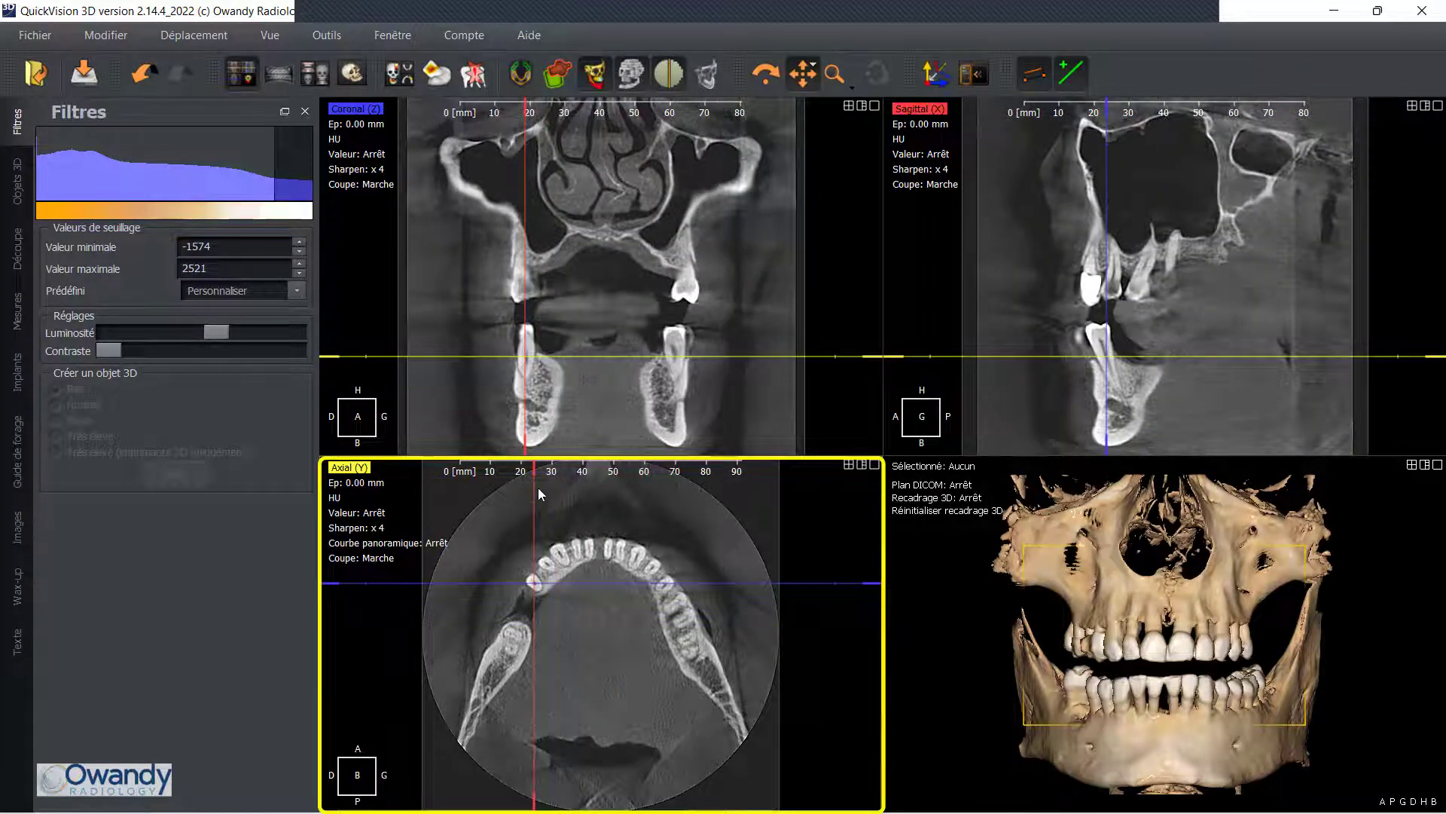
pyautogui.moveTo(537, 486); pyautogui.dragTo(576, 495)
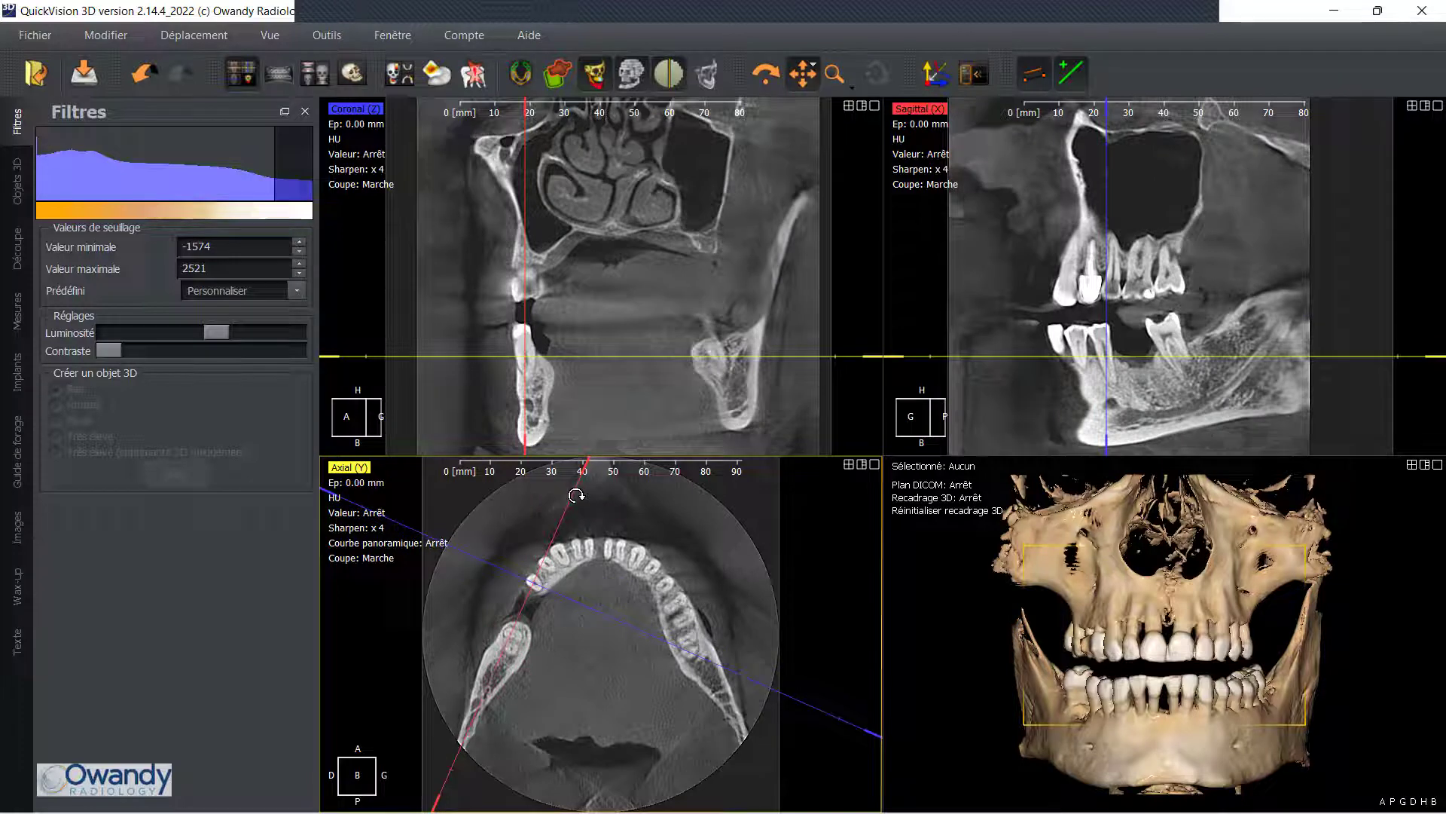
pyautogui.click(1038, 259)
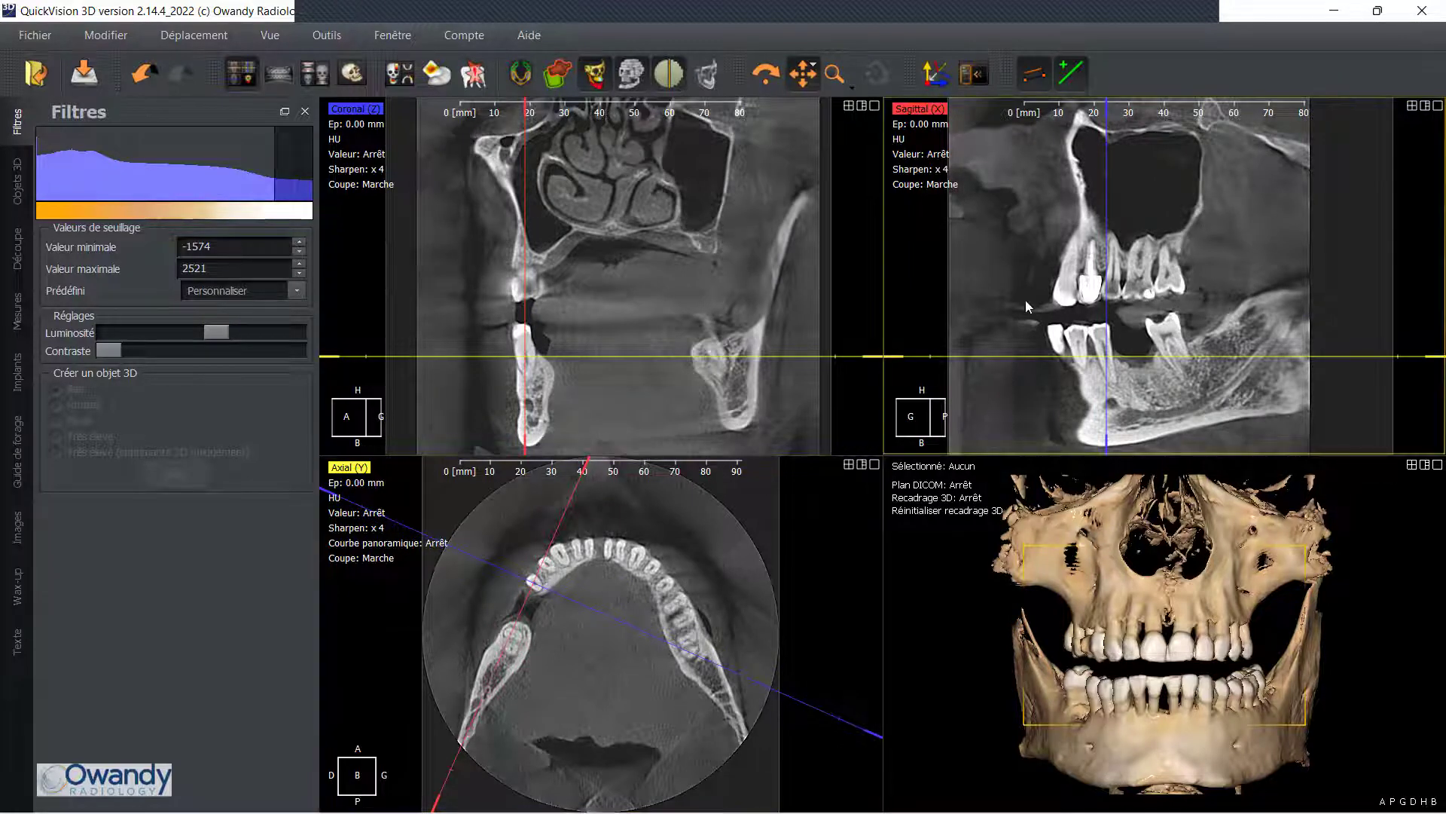
pyautogui.keyDown('ctrl'); pyautogui.scroll(-5, 1200, 296); pyautogui.keyUp('ctrl')
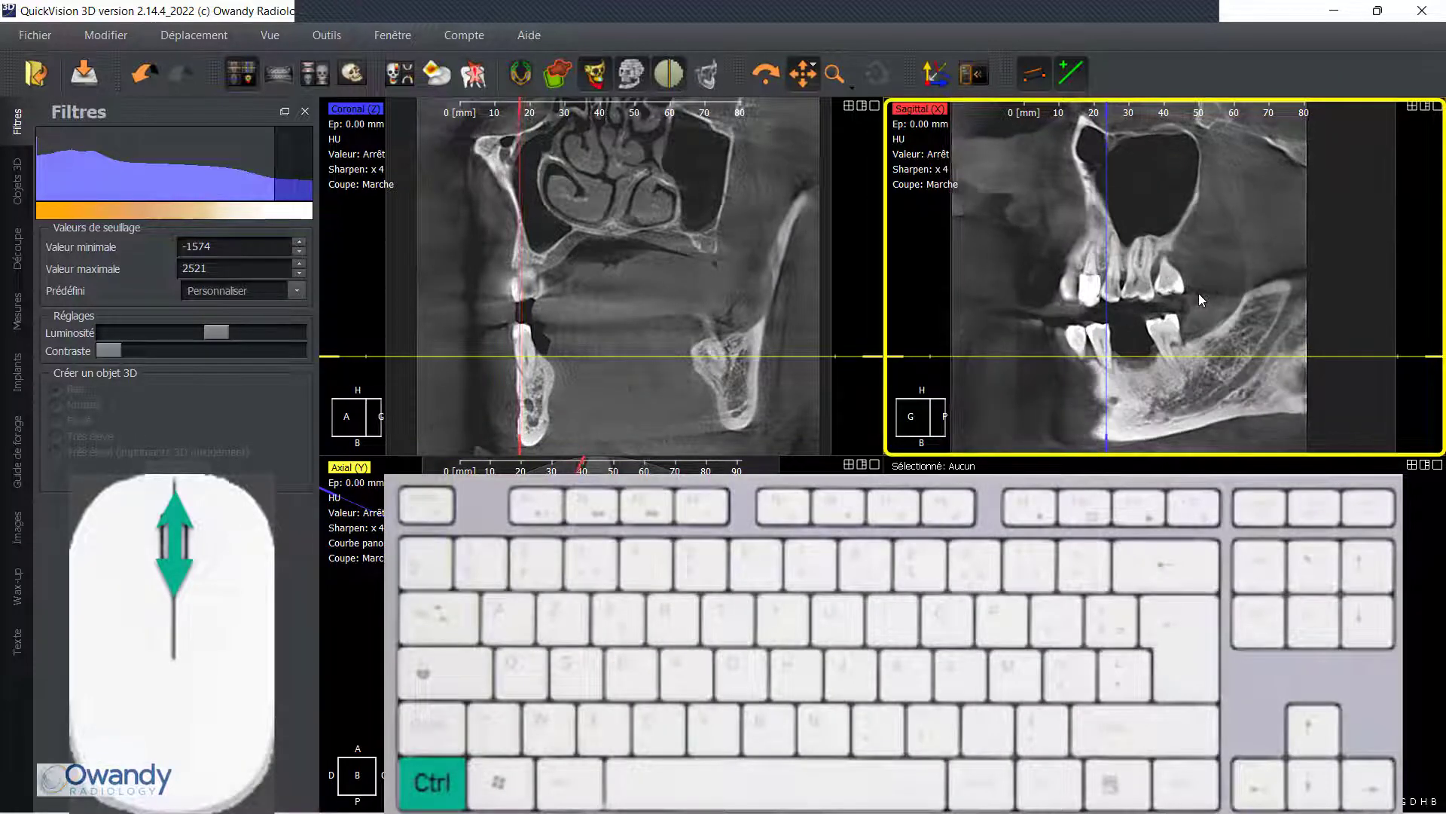
pyautogui.keyDown('ctrl'); pyautogui.scroll(5, 1190, 290); pyautogui.keyUp('ctrl')
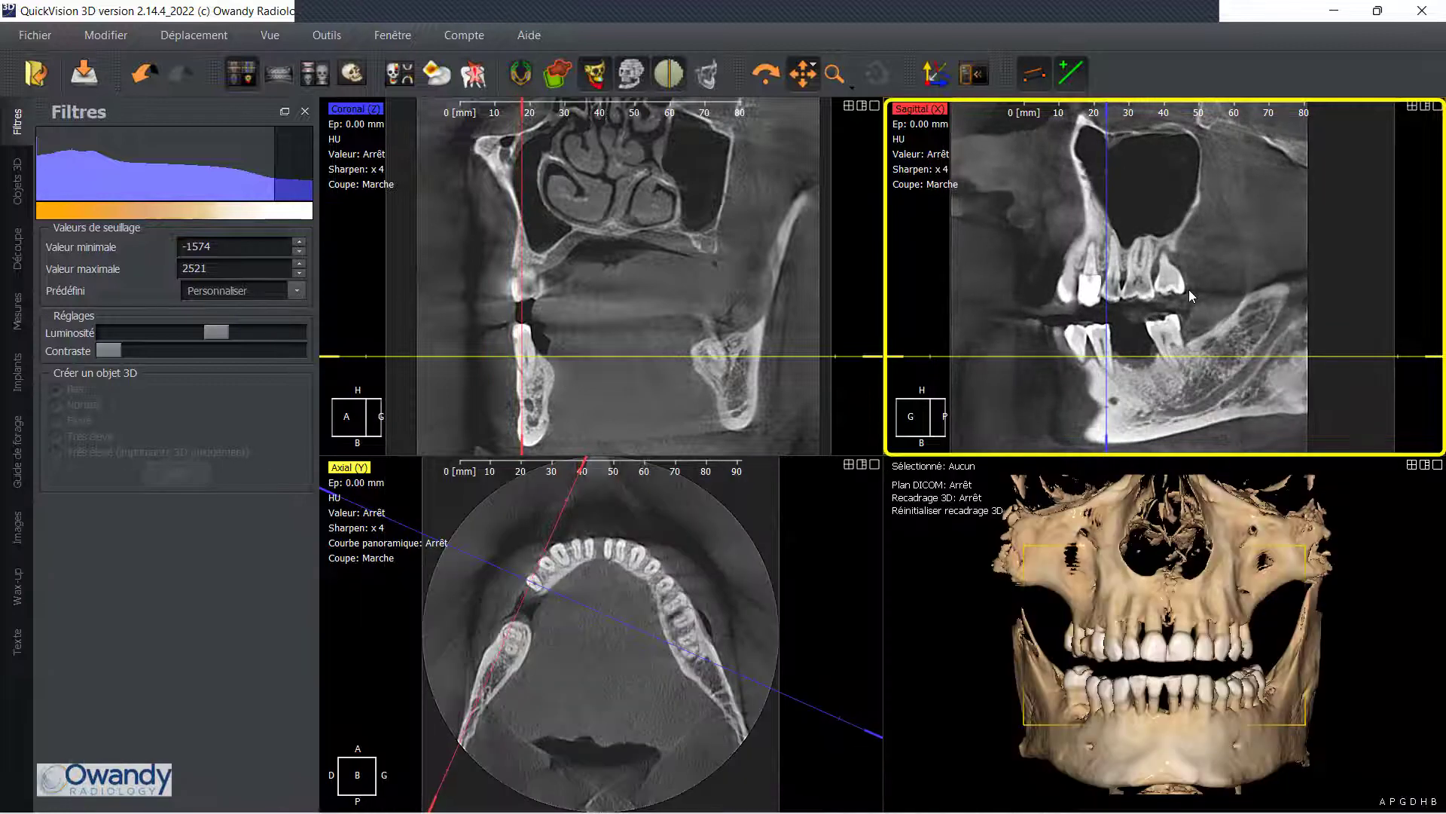
pyautogui.keyDown('ctrl'); pyautogui.scroll(4, 1187, 289); pyautogui.keyUp('ctrl')
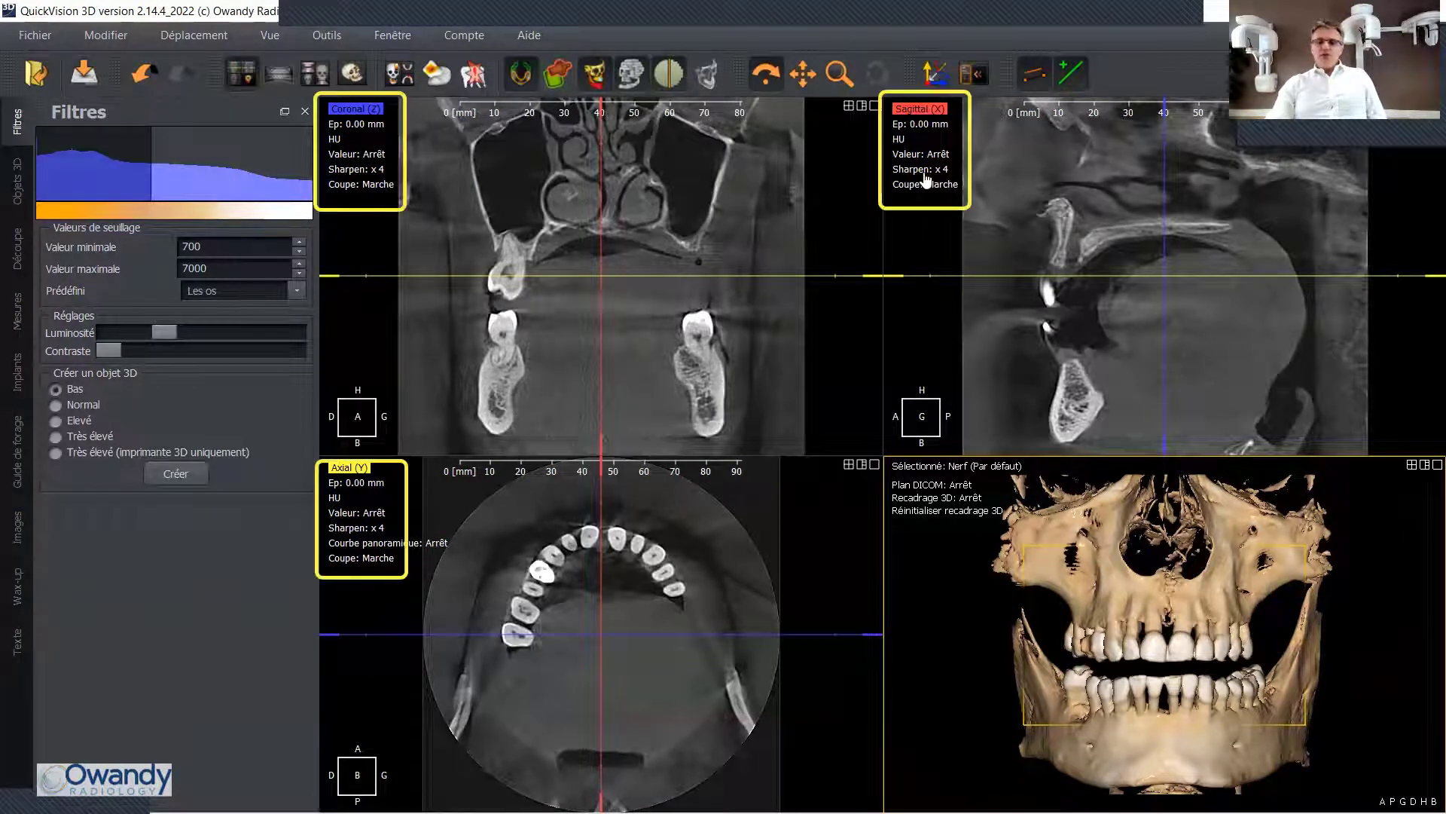
# - Activate the coronal view and set its slice thickness to 10 mm
pyautogui.moveTo(612, 322); pyautogui.dragTo(539, 175)
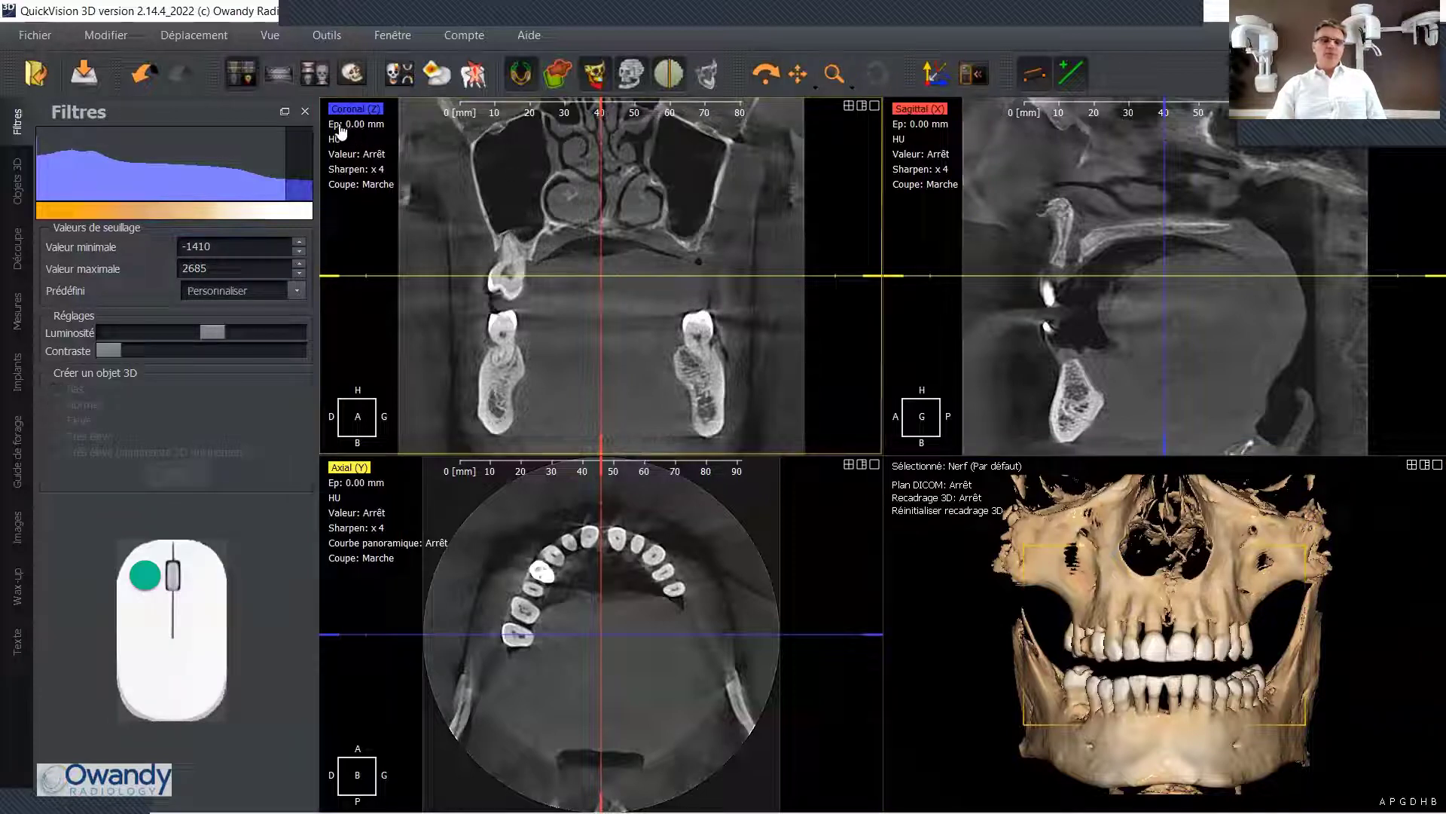
pyautogui.click(366, 125)
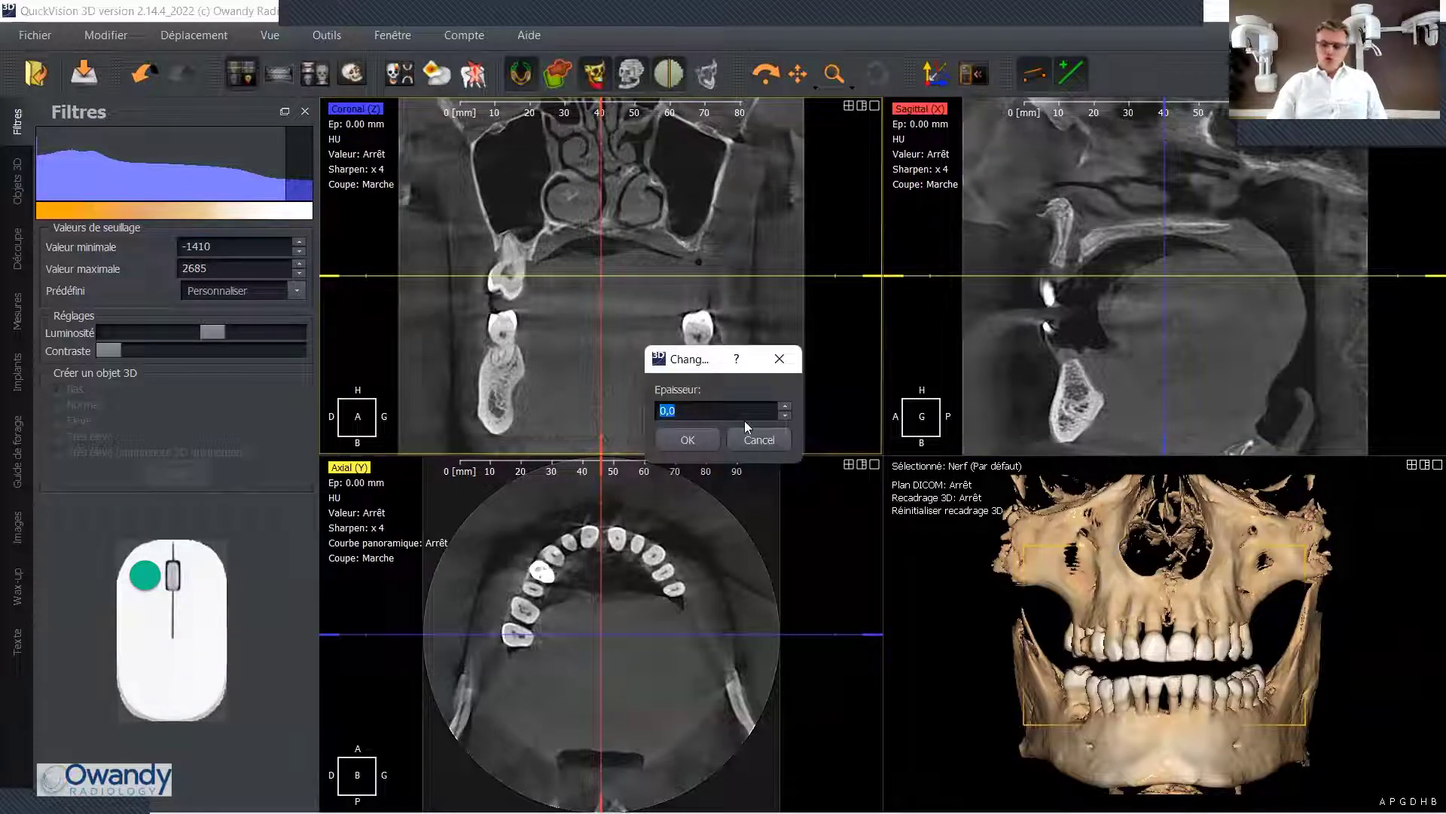
pyautogui.write('10')
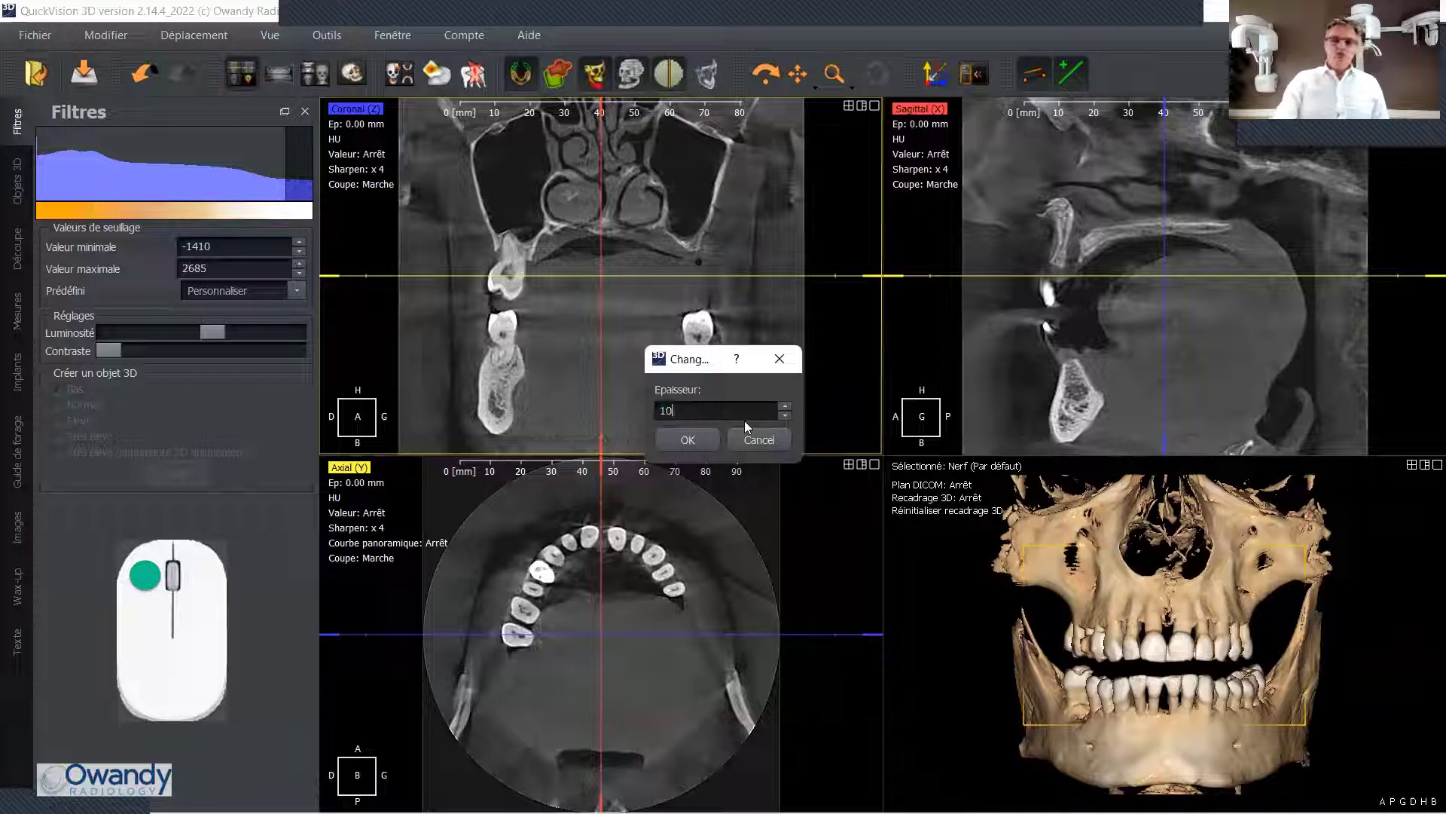
pyautogui.press('Return')
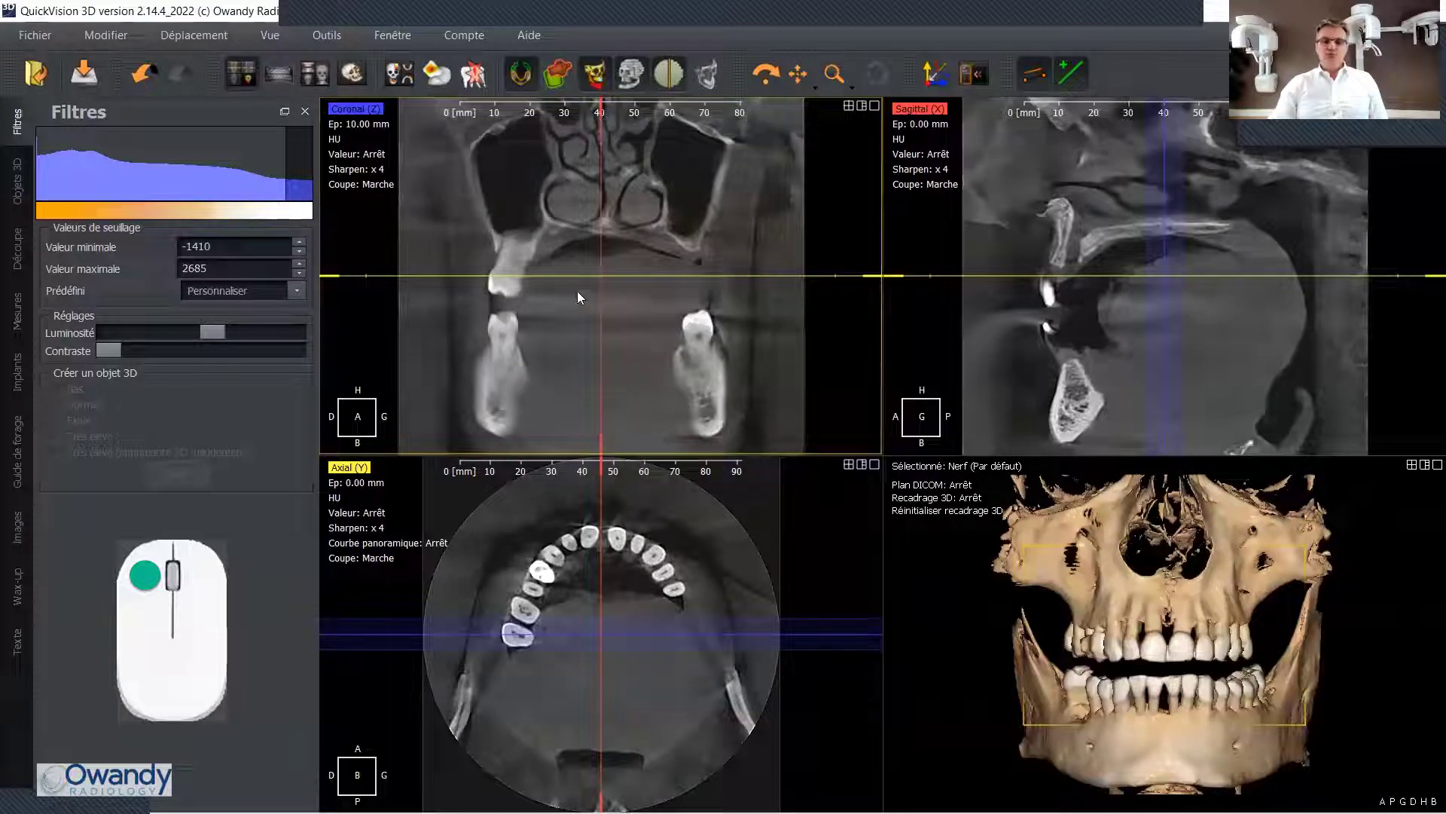
# - Set the coronal view's slice thickness back to 0 mm
pyautogui.click(374, 124)
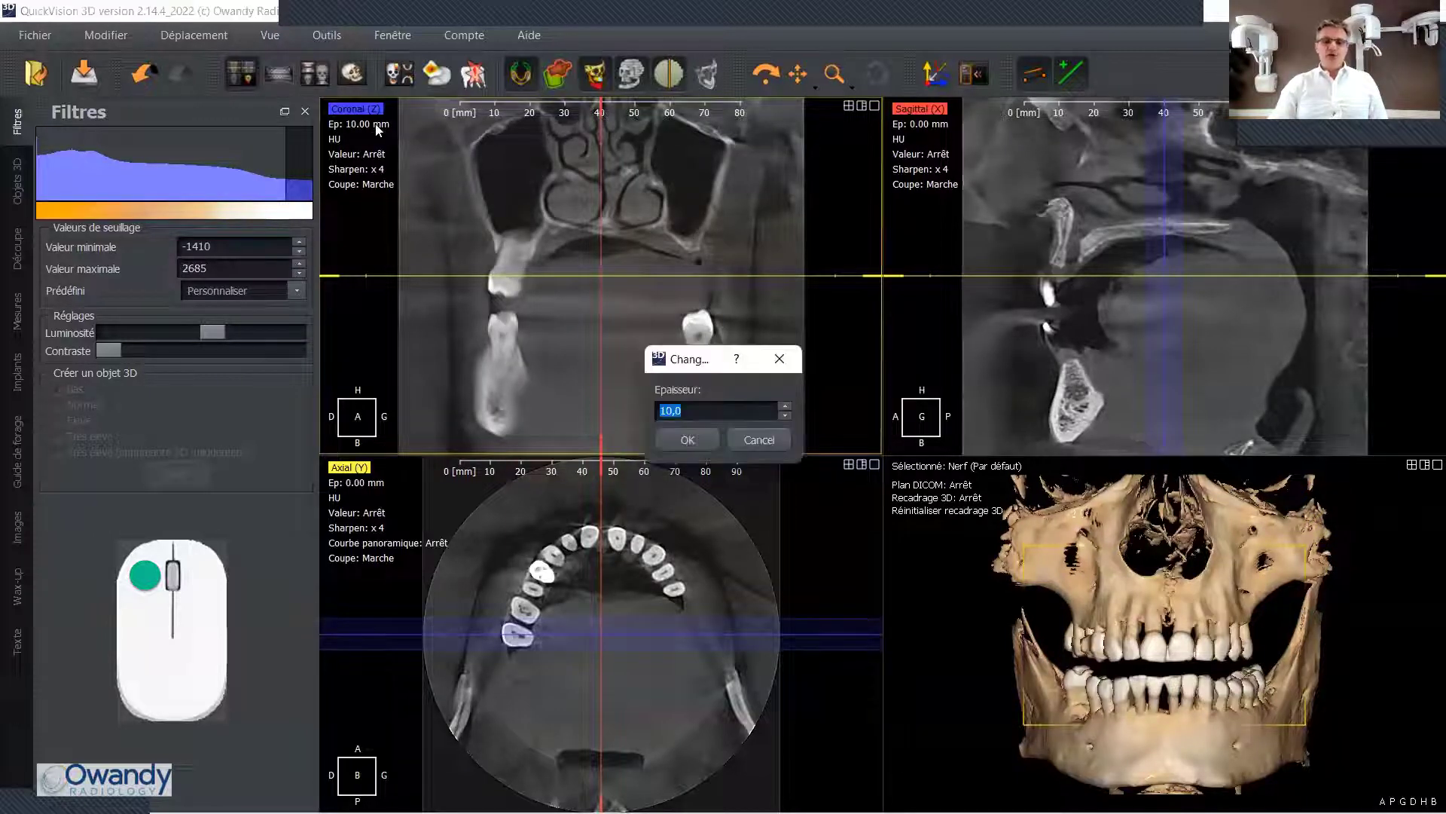
pyautogui.write('0')
pyautogui.press('Return')
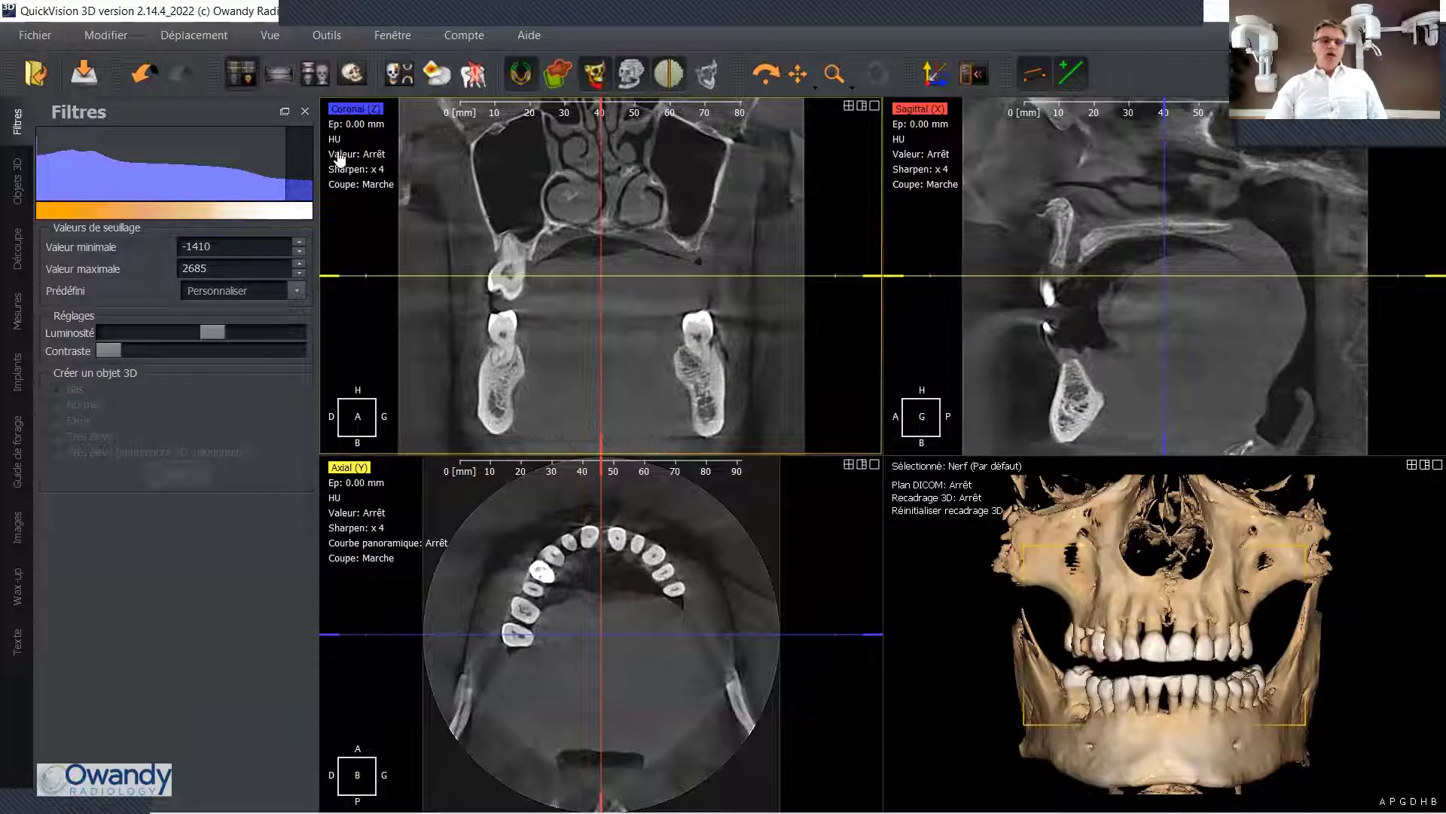
# - Turn on the HU value display in the coronal and axial views, and turn it off again in the coronal view
pyautogui.click(372, 157)
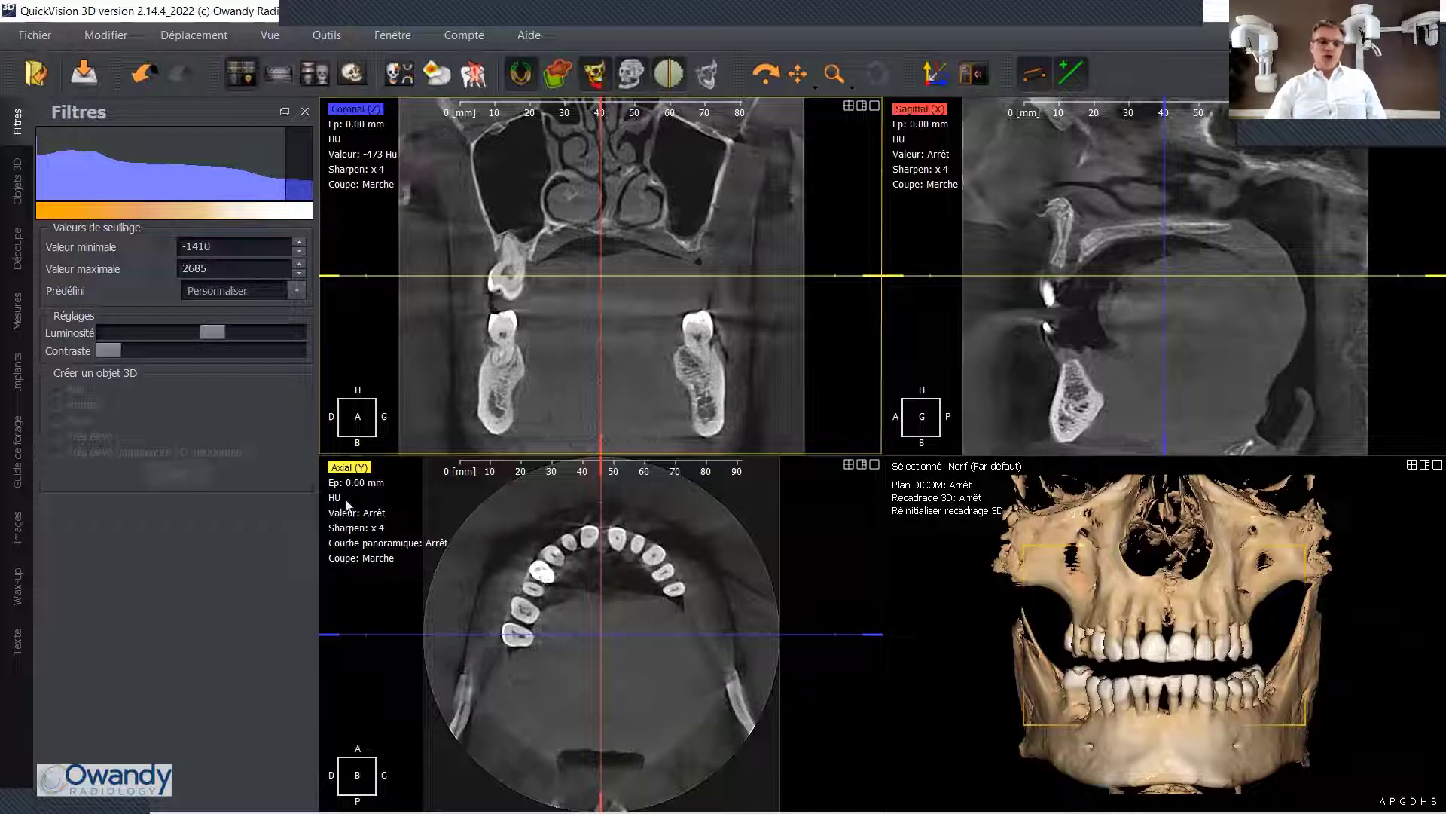
pyautogui.click(376, 519)
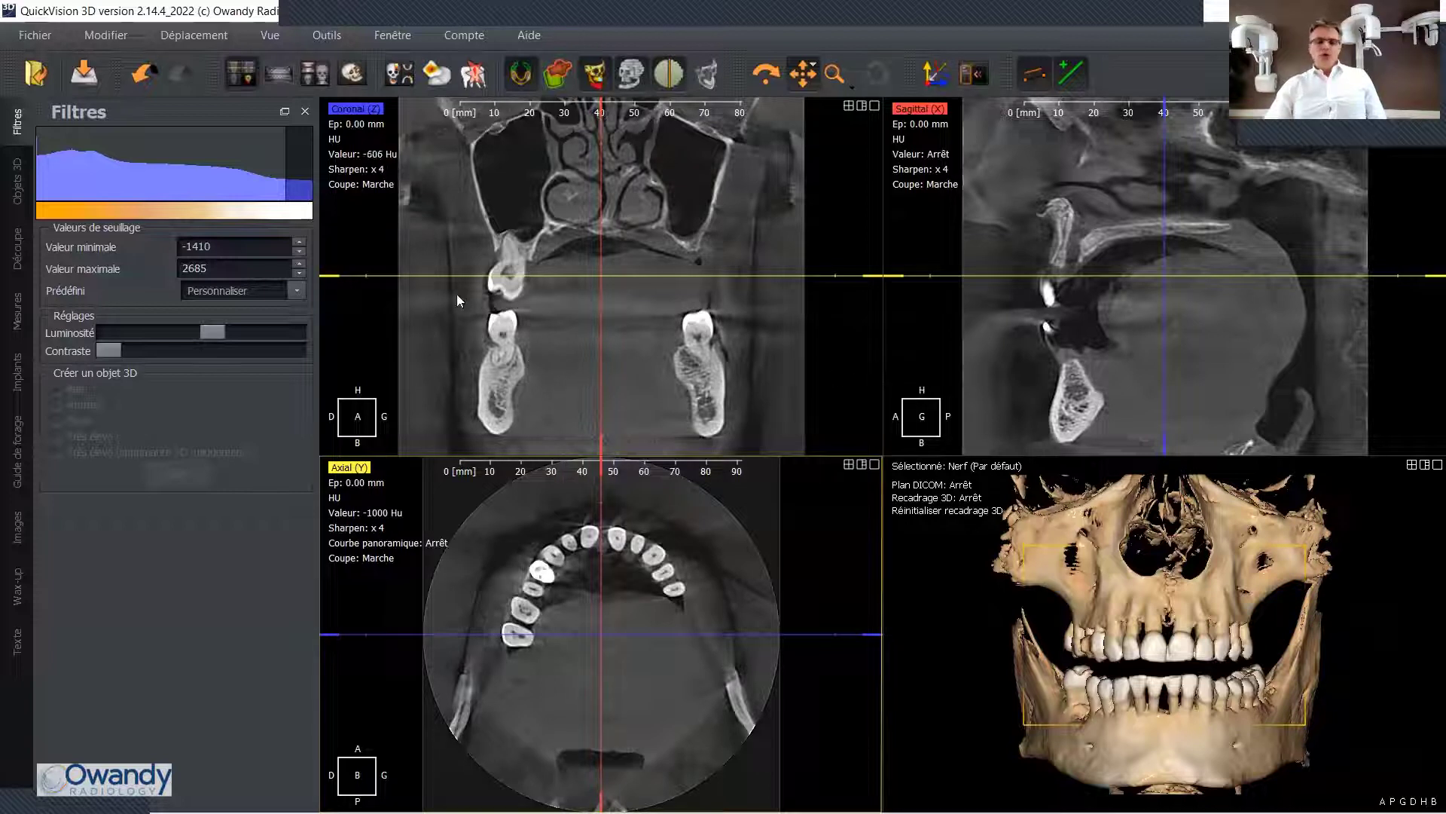
pyautogui.click(376, 155)
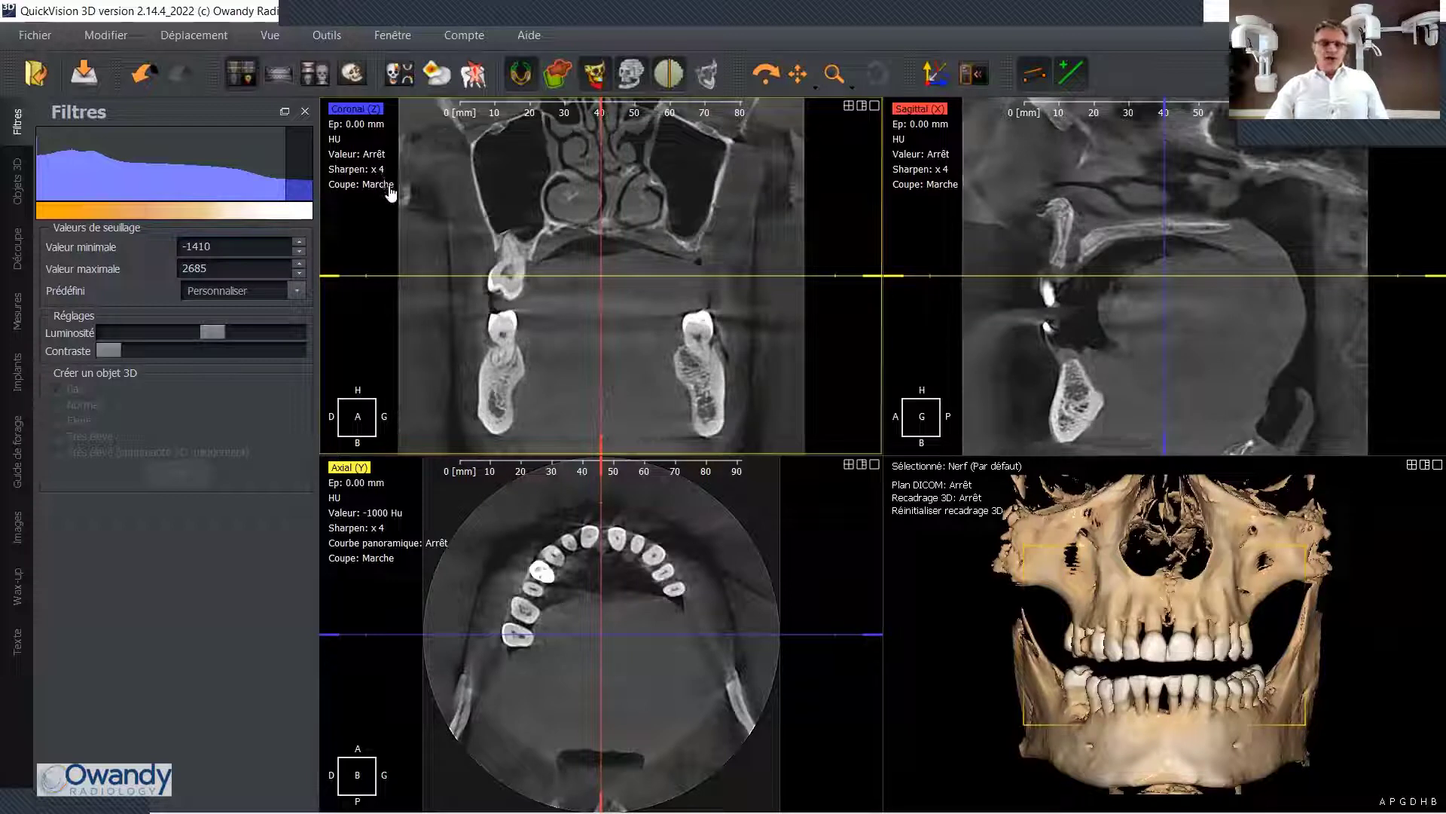
# - Set the coronal view's sharpen factor to Arrêt
pyautogui.doubleClick(374, 170)
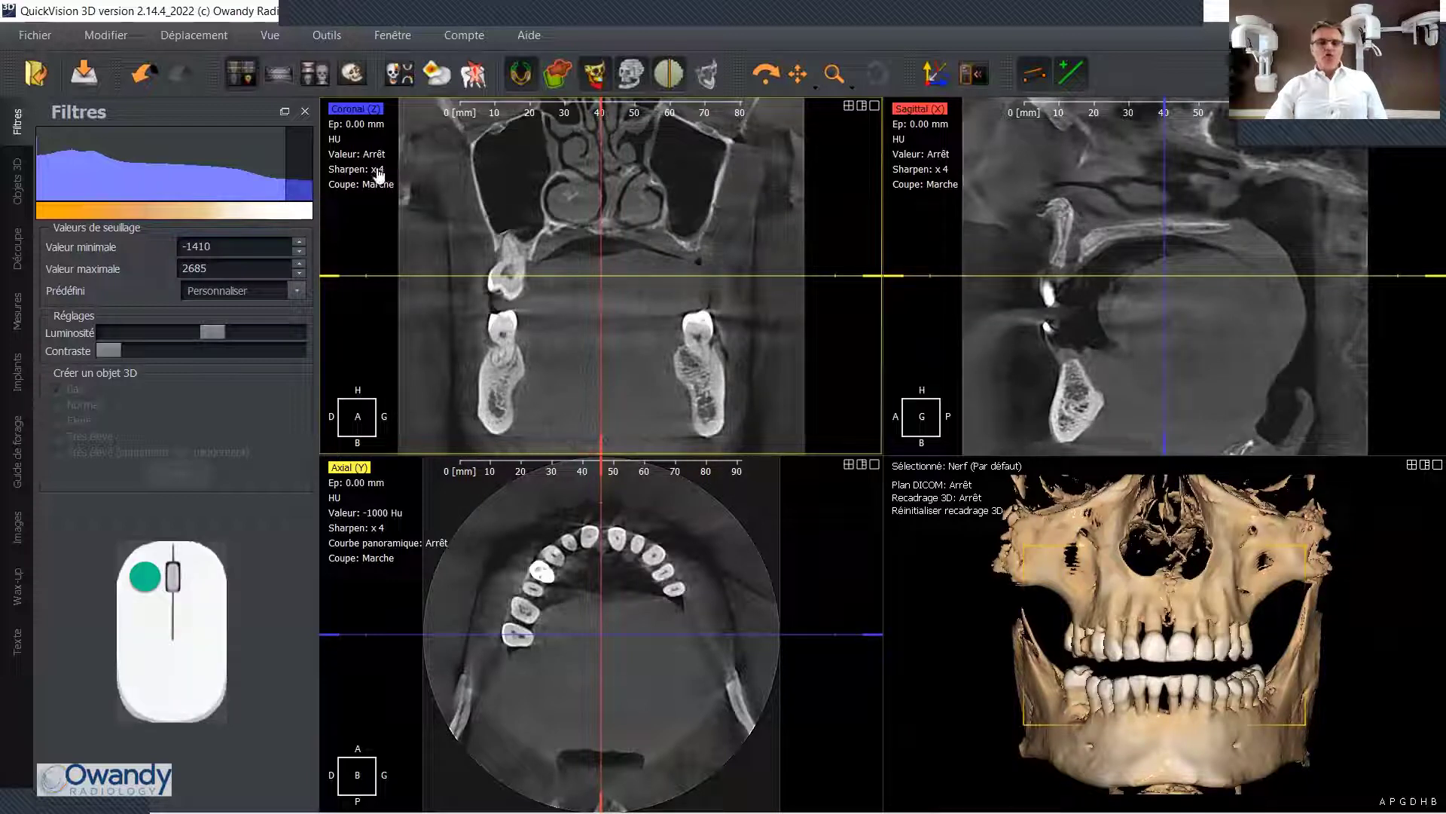
pyautogui.click(698, 413)
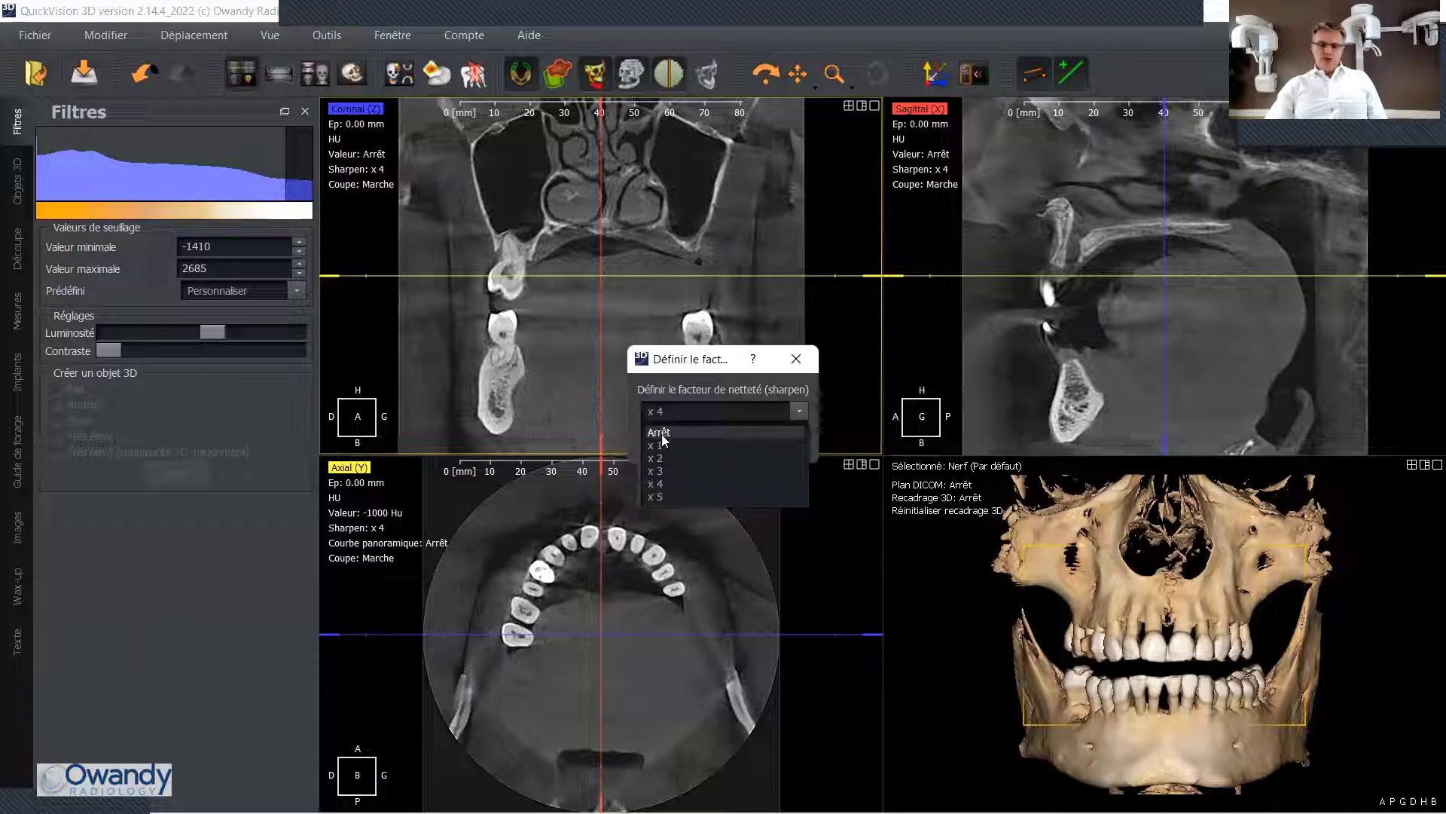
pyautogui.click(664, 434)
pyautogui.click(713, 441)
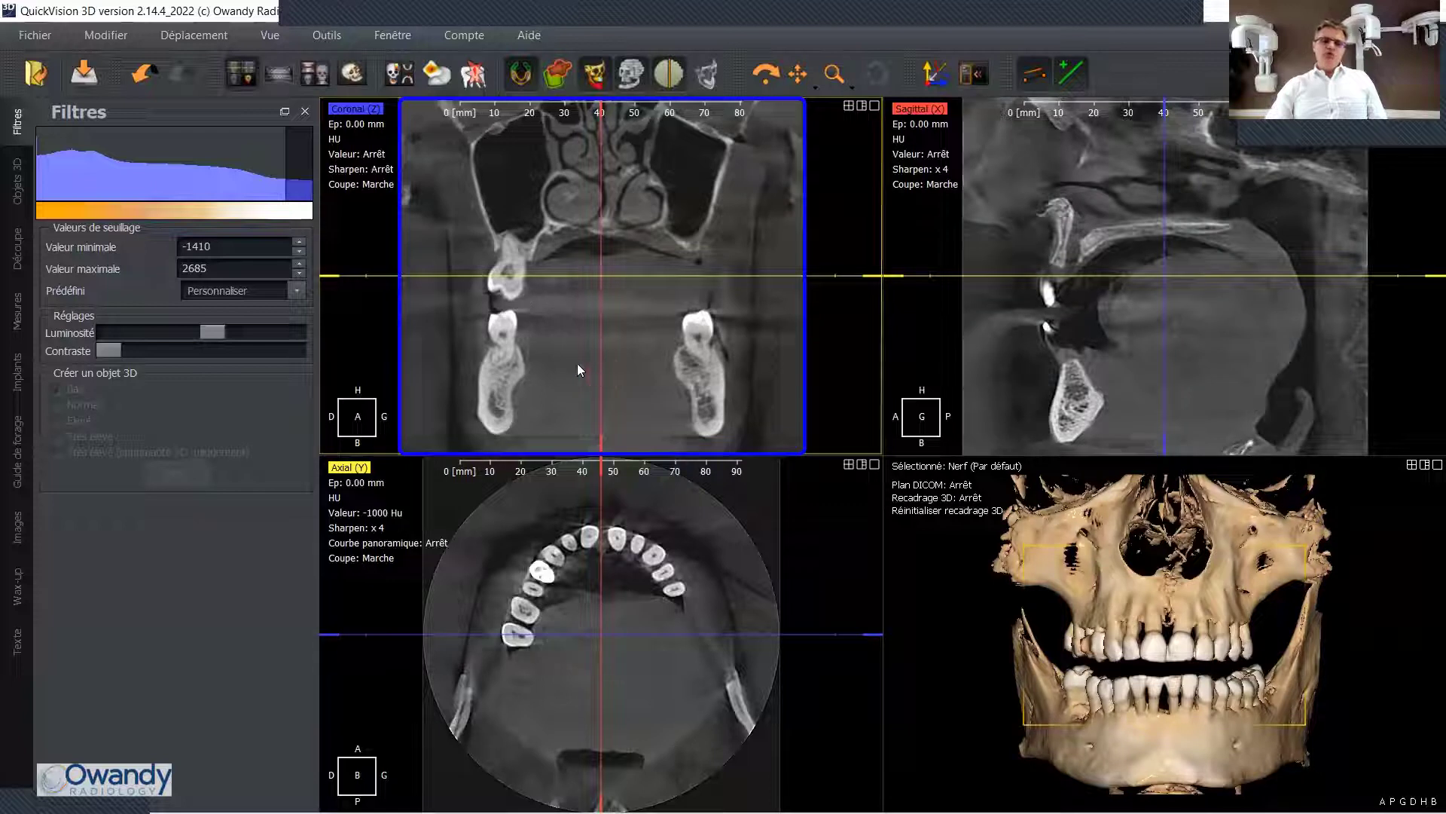
# - Set the coronal view's sharpen factor to x 4
pyautogui.click(383, 176)
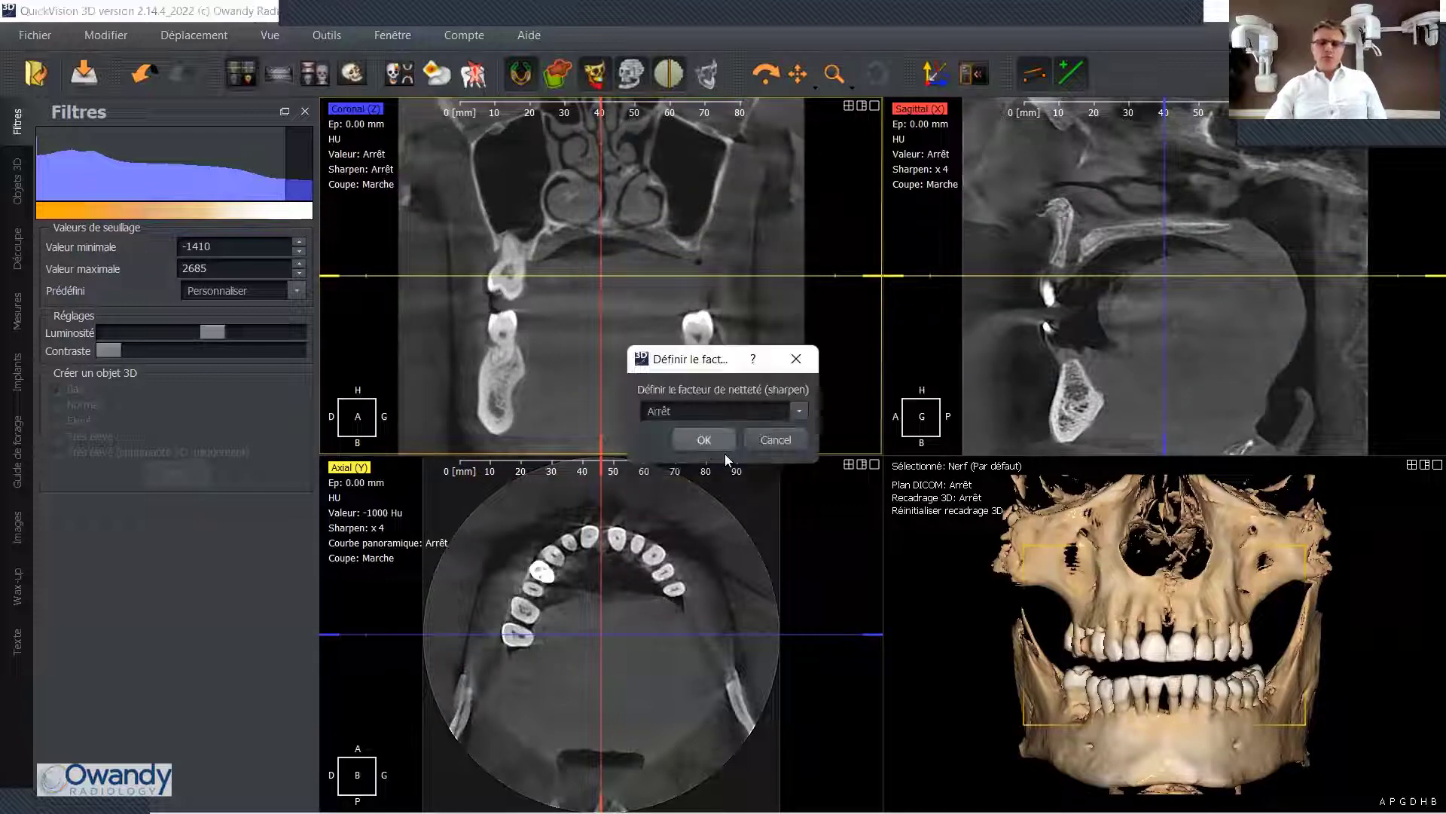
pyautogui.click(687, 410)
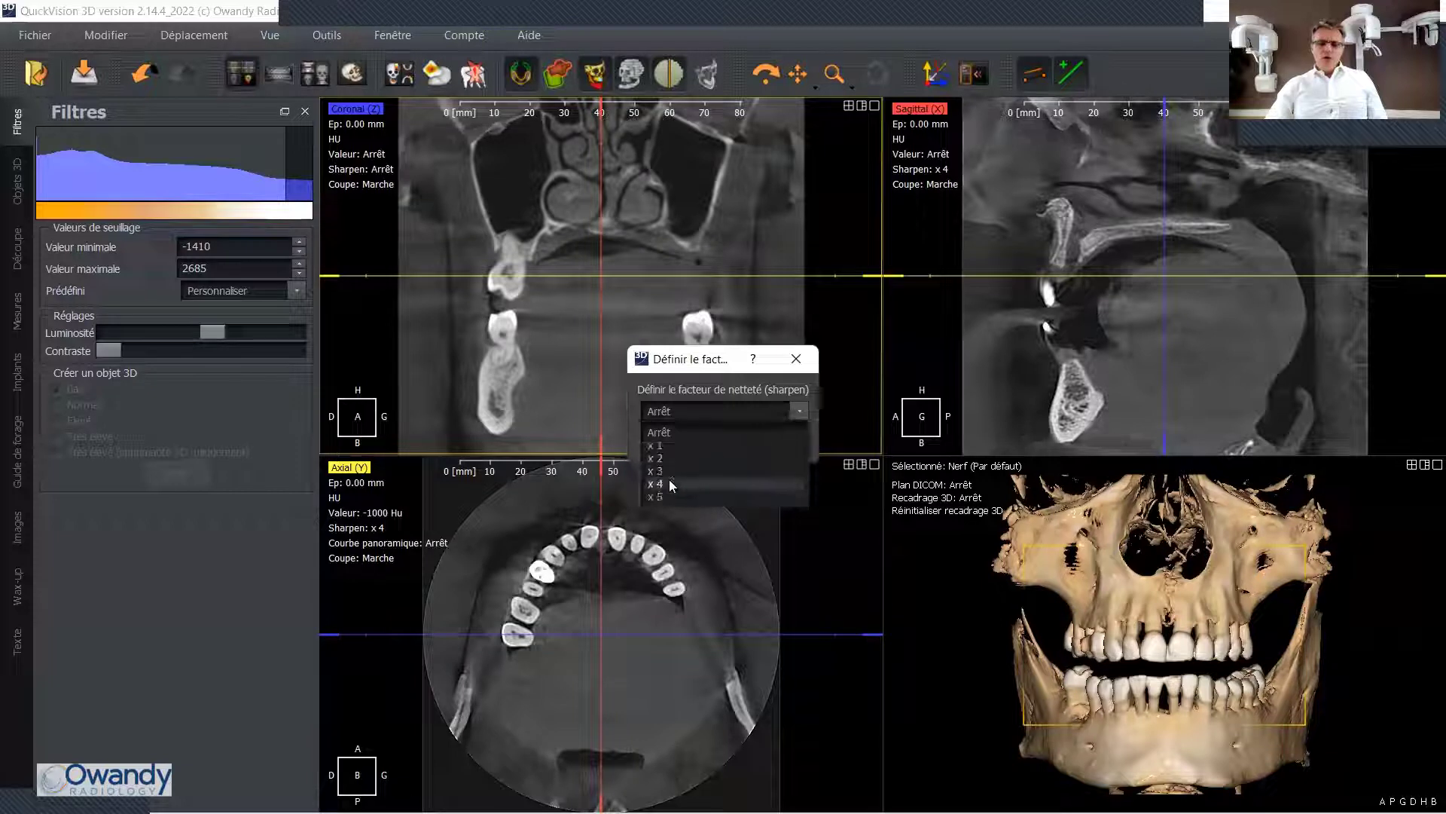
pyautogui.click(654, 483)
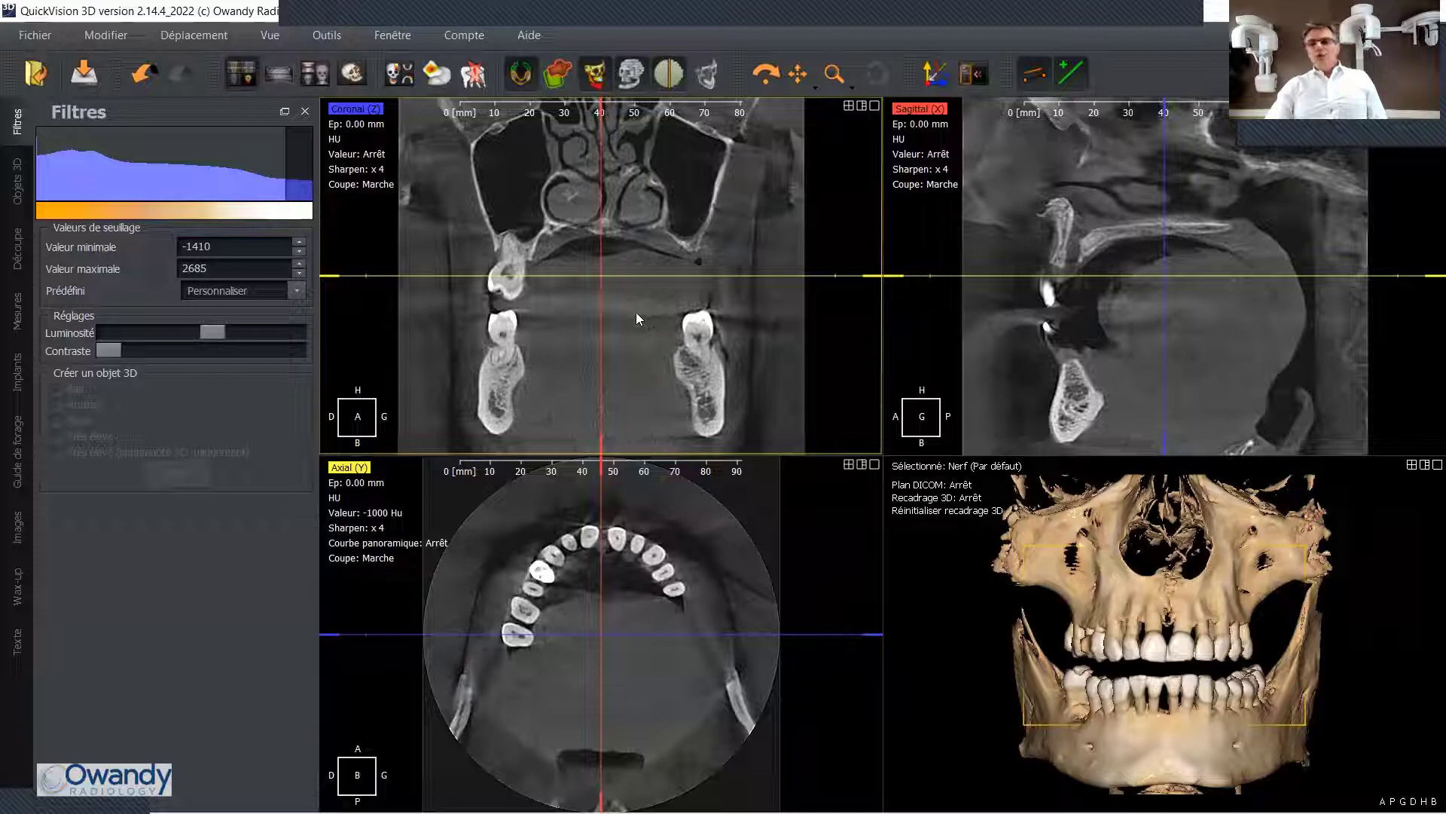
# - Choose x 4 as the default sharpen factor (Facteur de netteté par défaut) in the application settings and save them
pyautogui.click(331, 38)
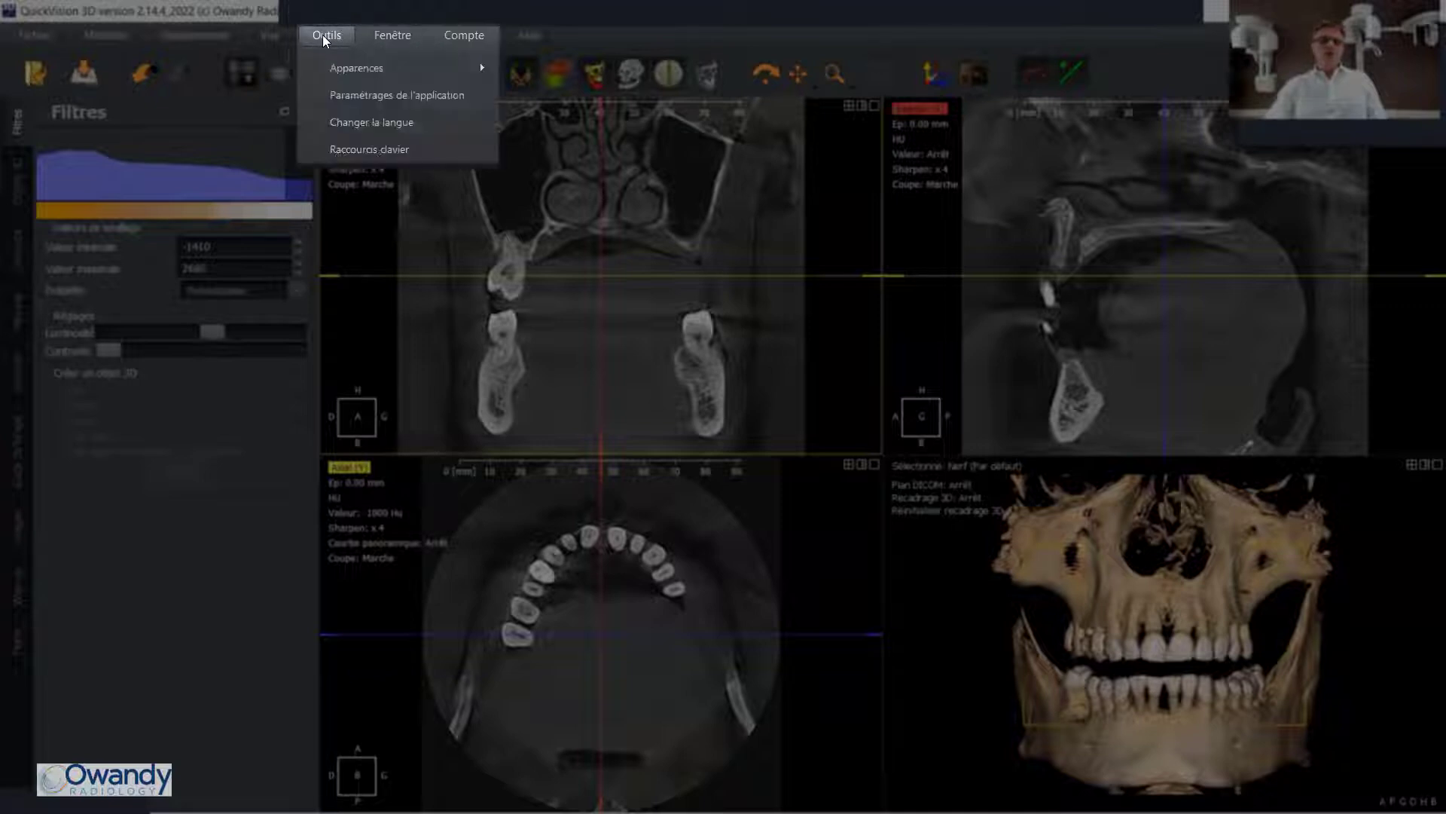
pyautogui.click(400, 97)
pyautogui.scroll(-2, 722, 420)
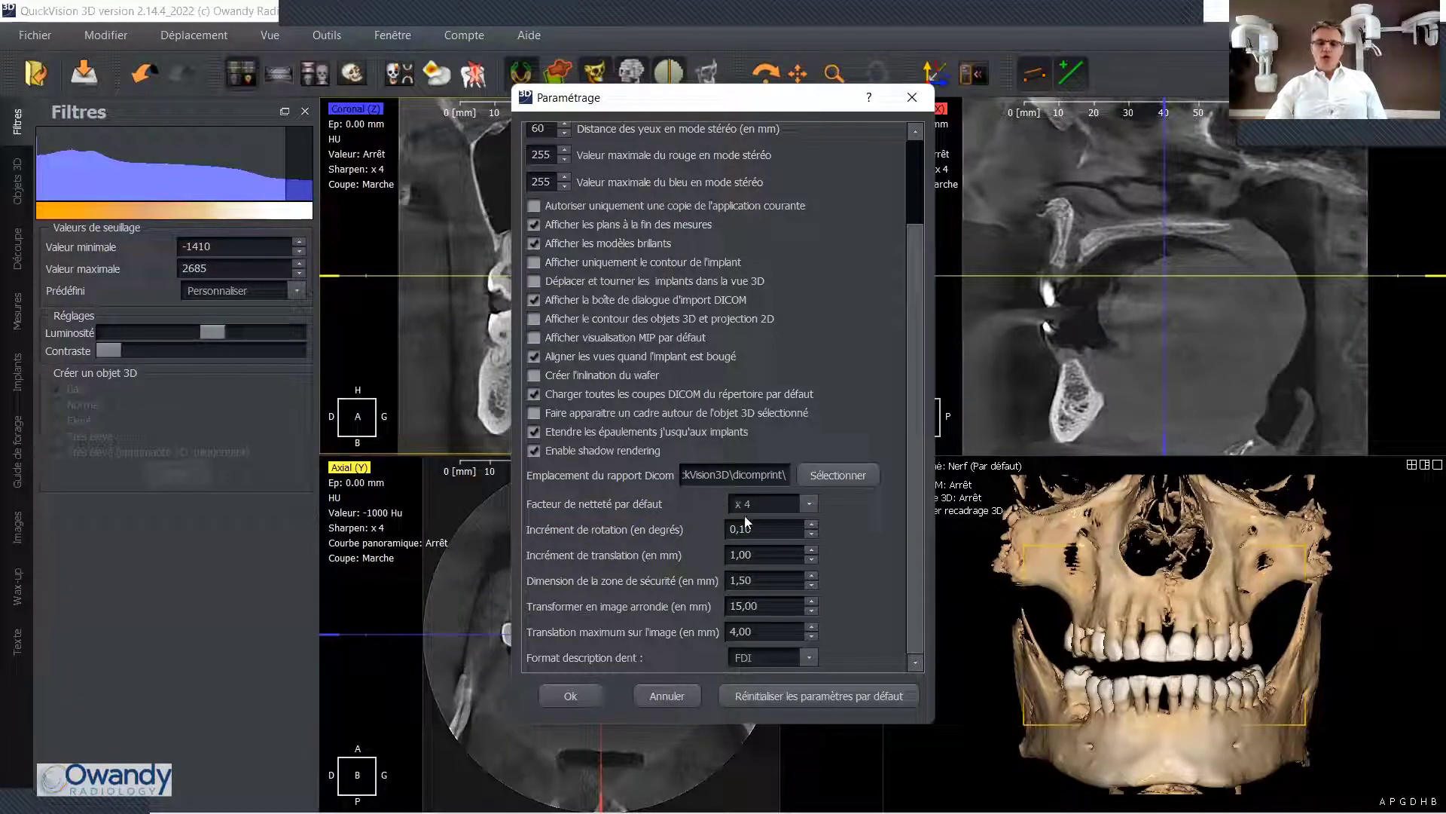
pyautogui.click(804, 505)
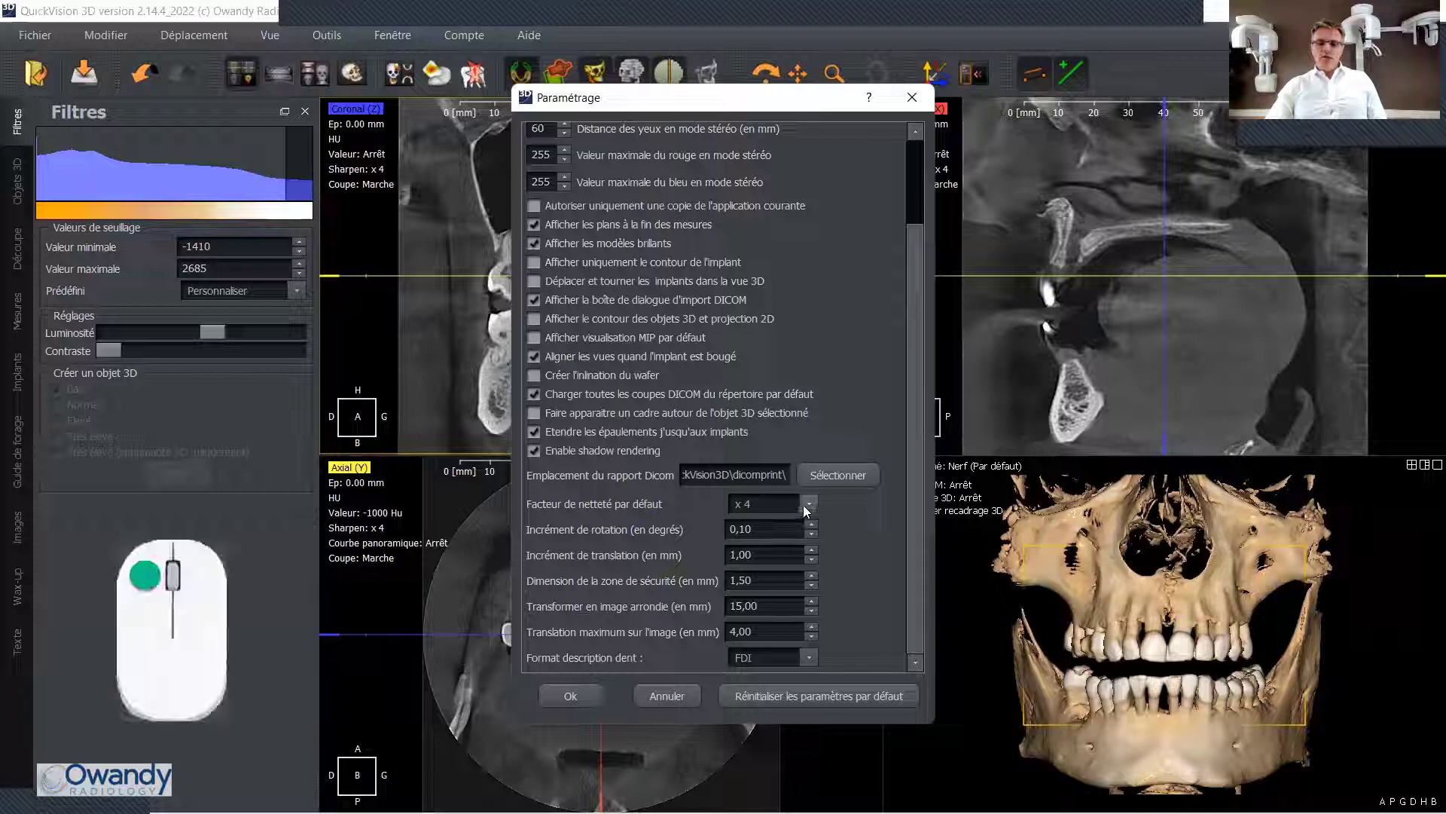
pyautogui.click(749, 562)
pyautogui.click(764, 503)
pyautogui.click(755, 572)
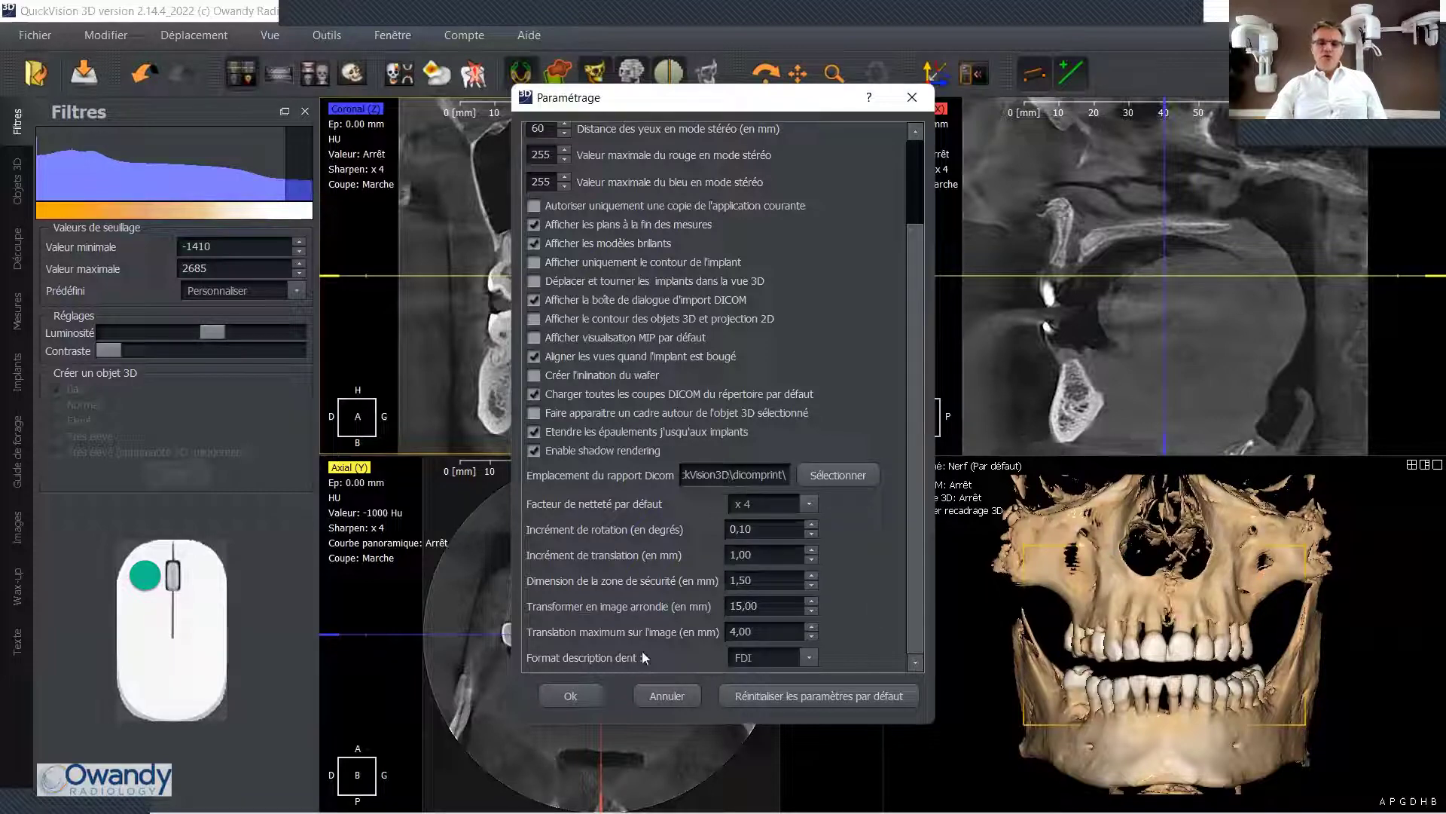
pyautogui.click(586, 690)
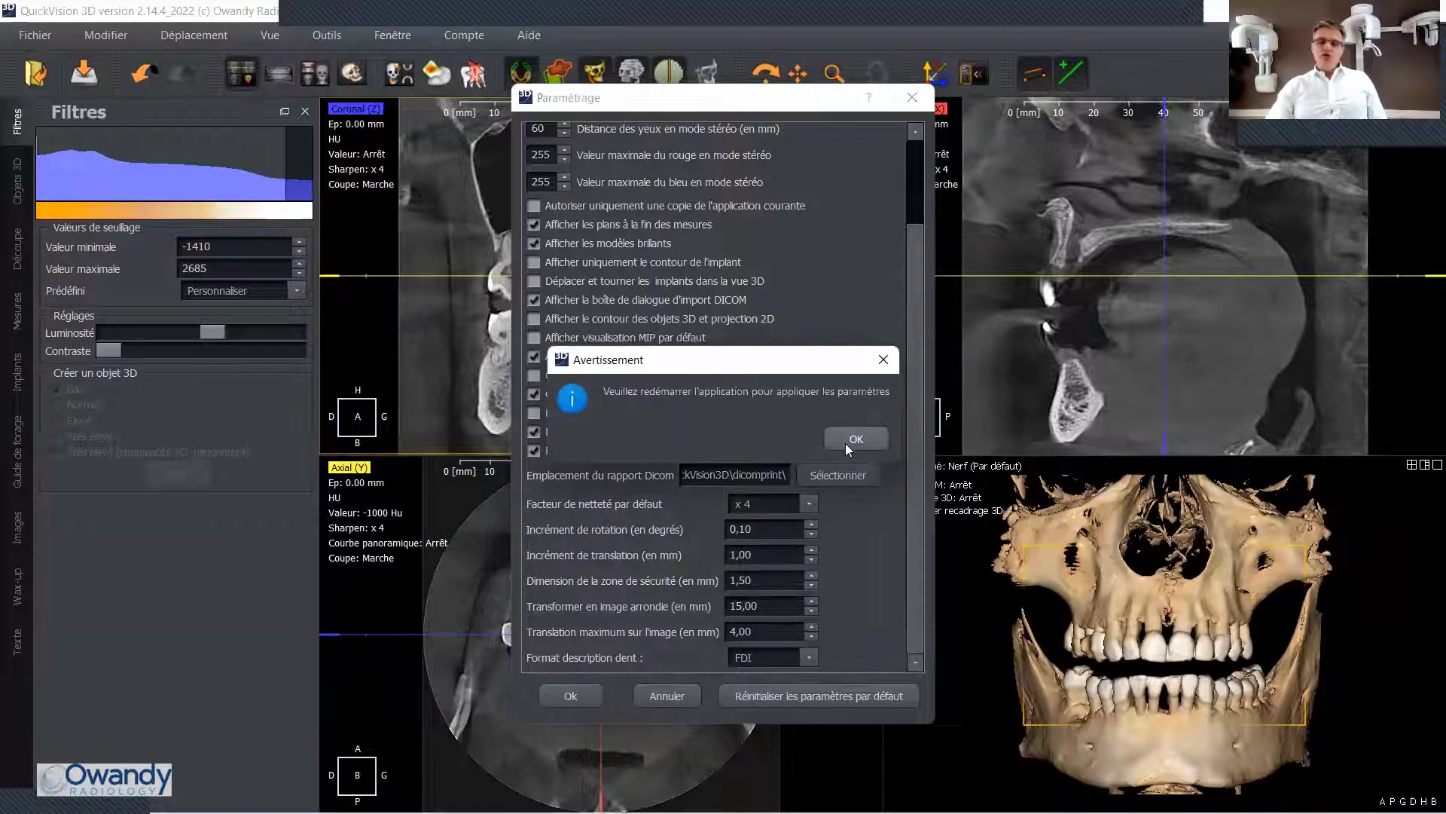
pyautogui.click(847, 440)
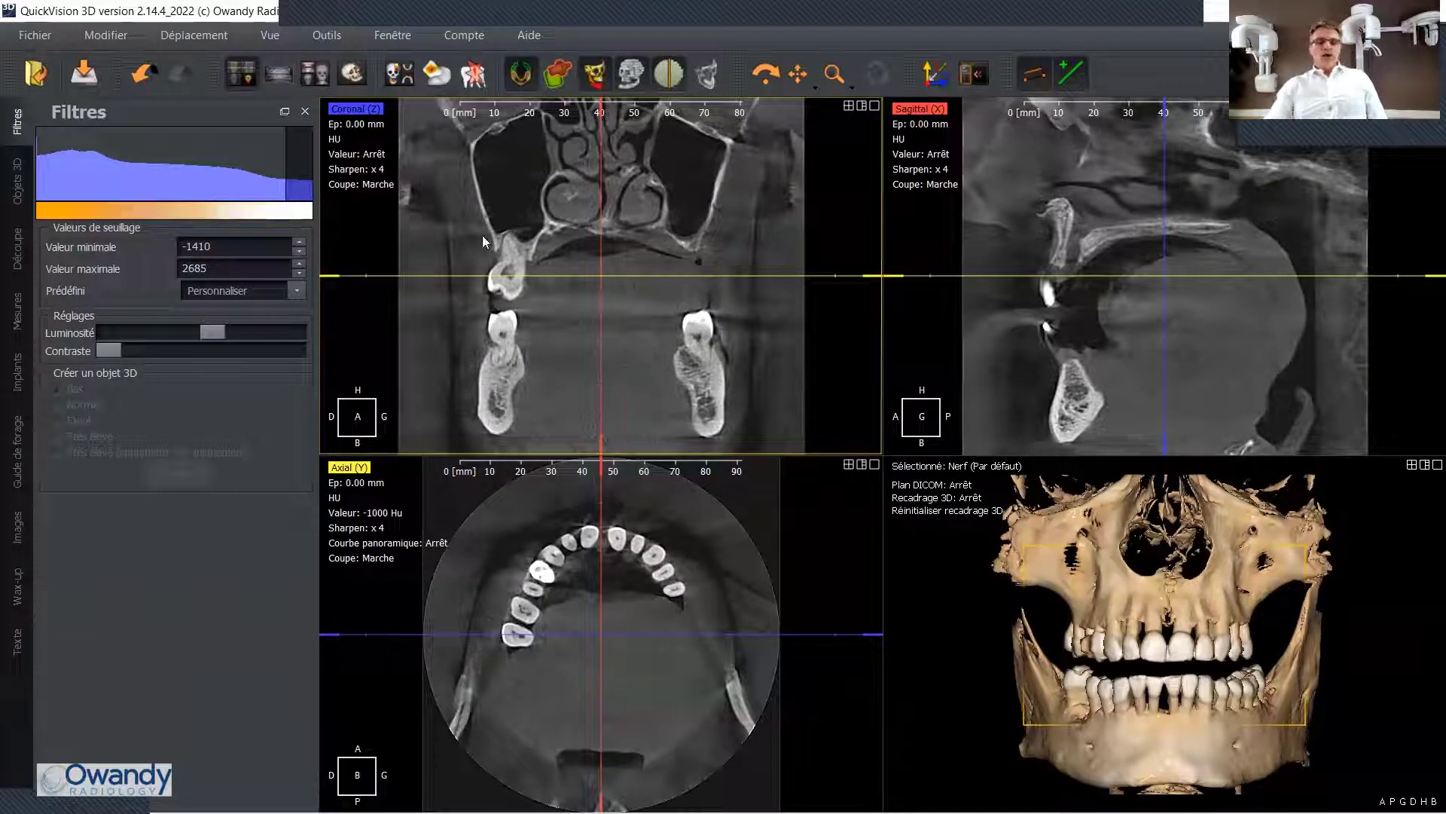
# - Switch the slice image (Coupe) off and back on in the coronal view
pyautogui.click(374, 188)
pyautogui.click(374, 188)
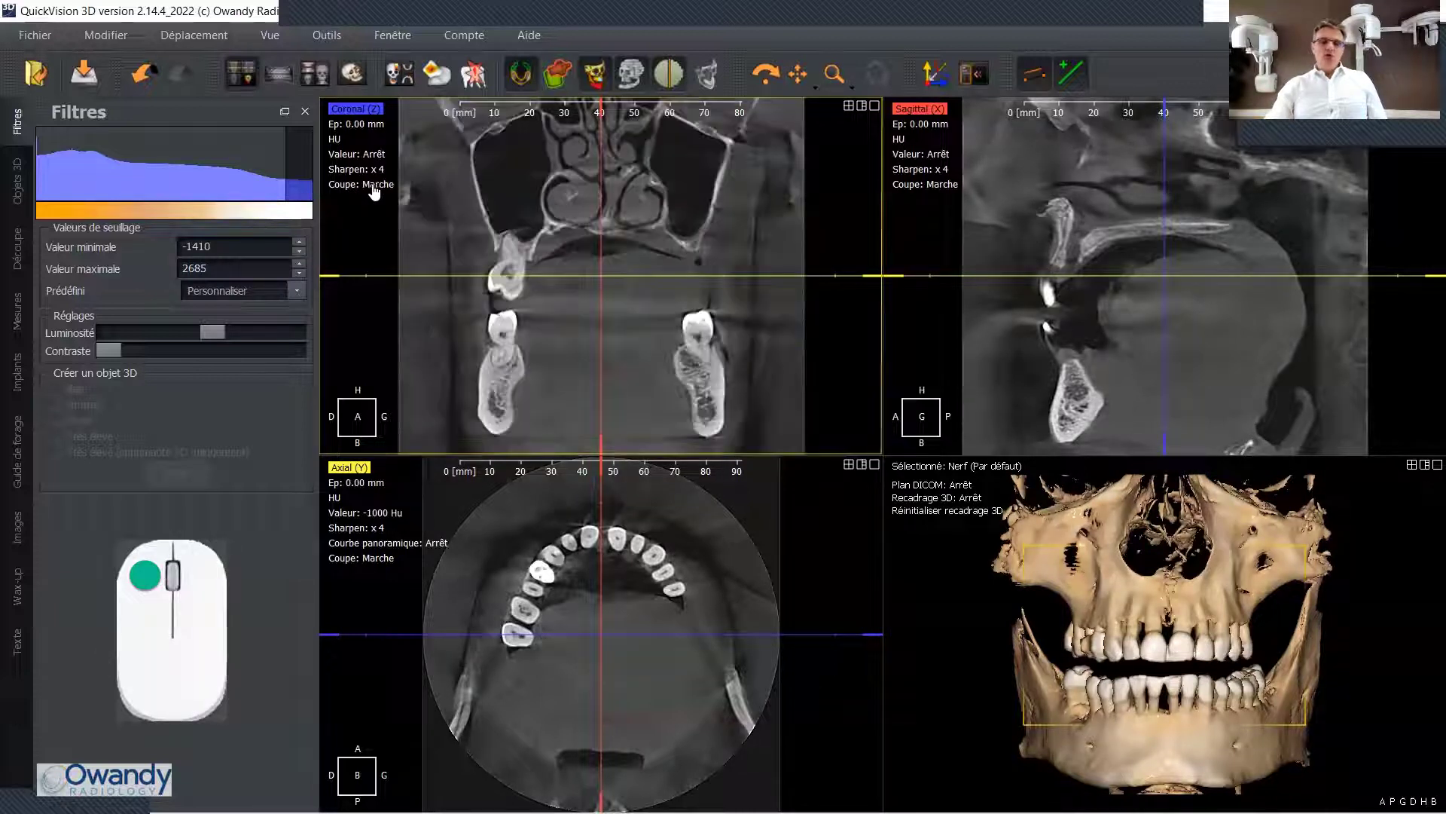
pyautogui.click(374, 188)
pyautogui.click(373, 188)
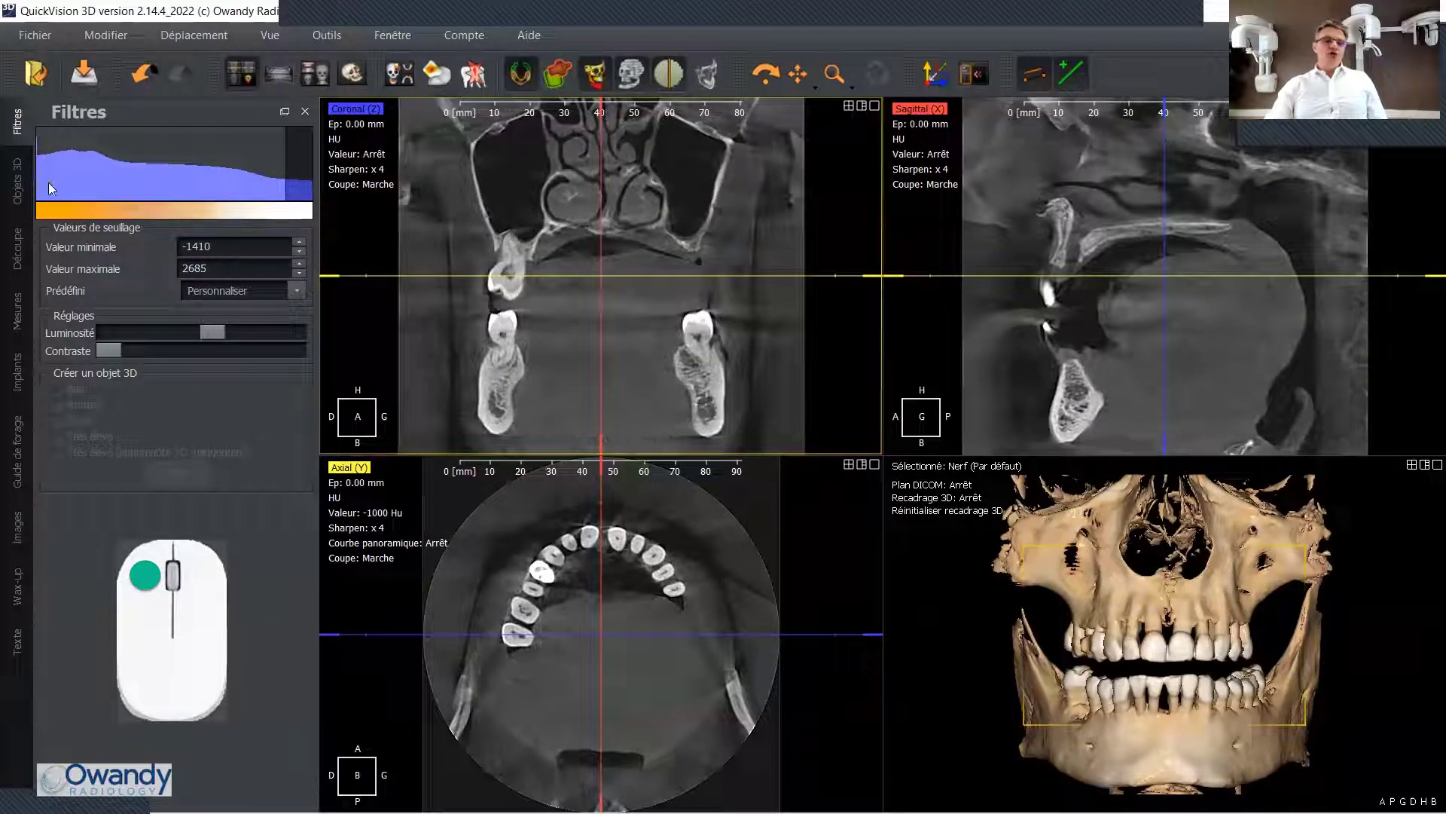
# - Show the 3D objects and toggle the coronal slice image off and on to view their contours alone
pyautogui.click(16, 181)
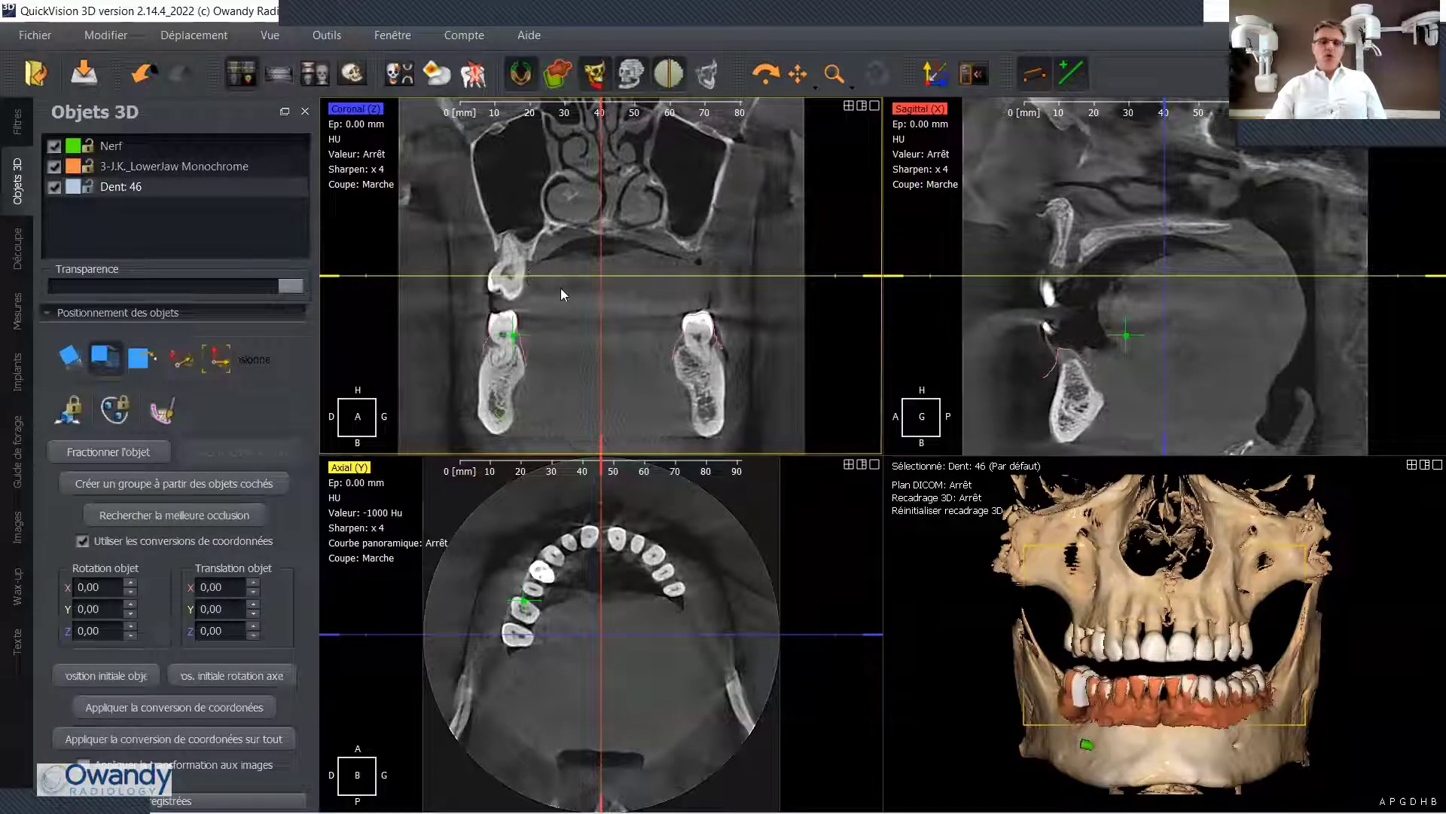
pyautogui.click(378, 185)
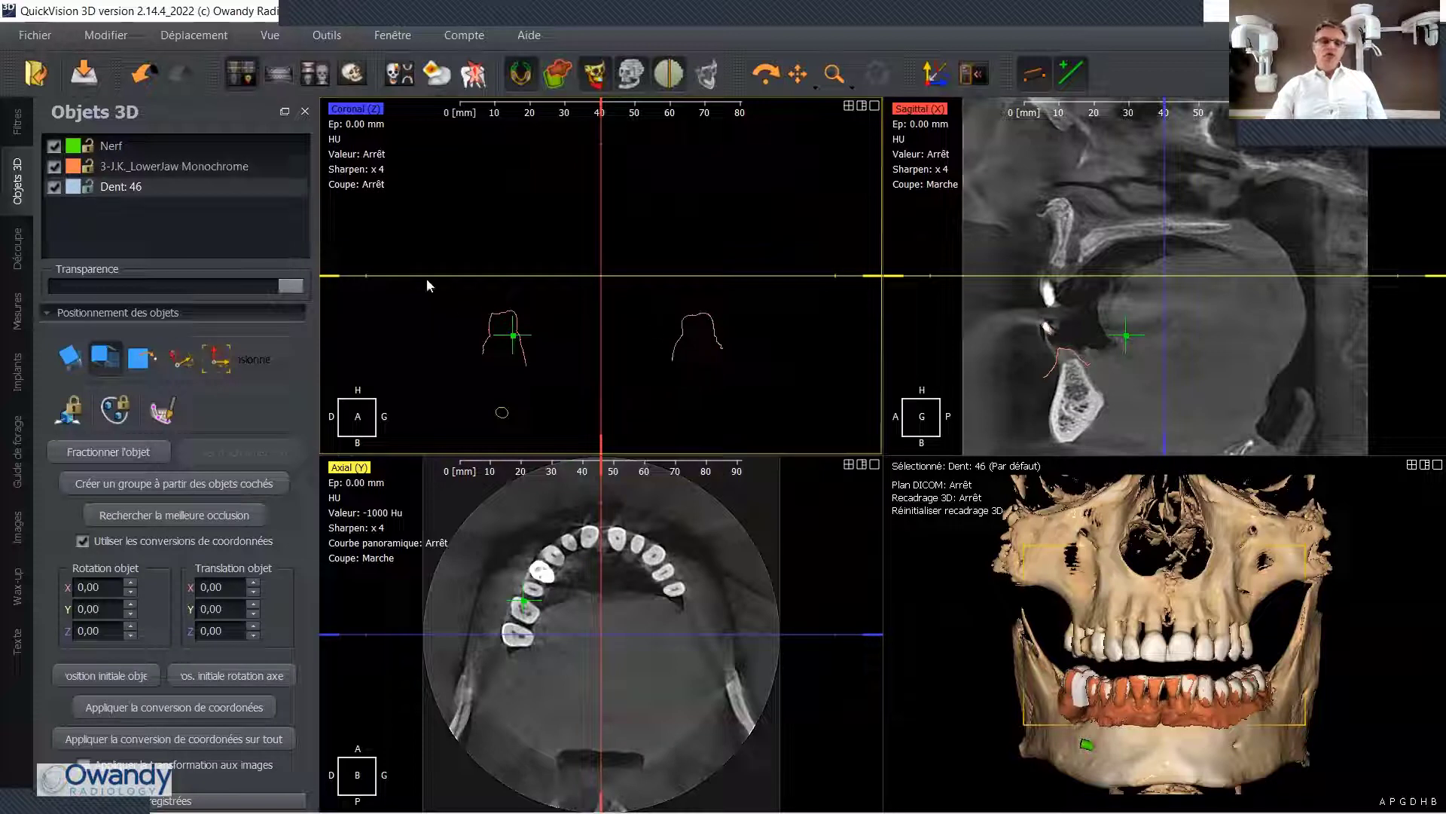
pyautogui.click(372, 186)
pyautogui.click(372, 186)
pyautogui.click(377, 186)
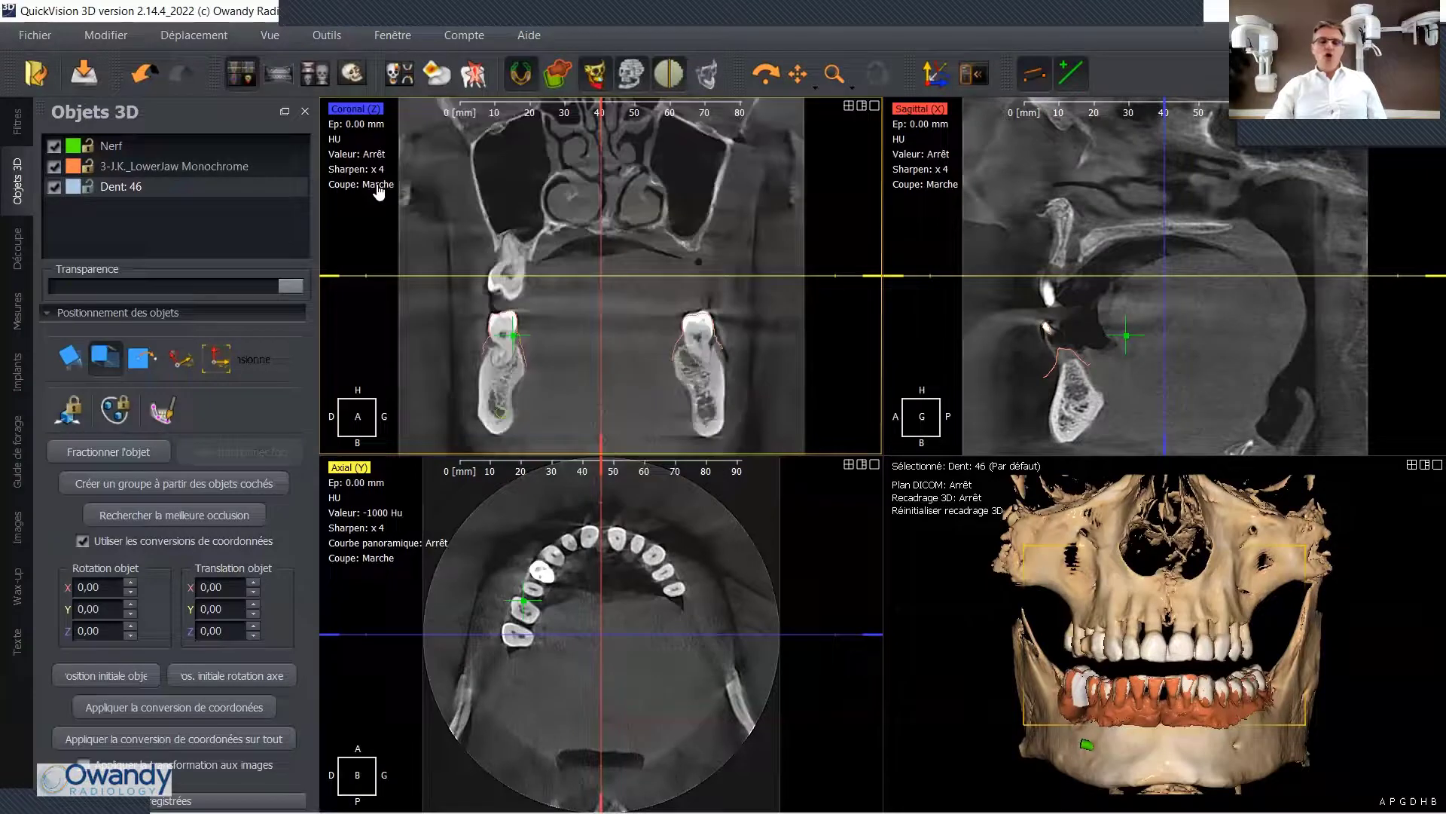
# - Hide the Dent: 46, lower jaw and Nerf objects
pyautogui.click(54, 187)
pyautogui.click(57, 170)
pyautogui.click(53, 152)
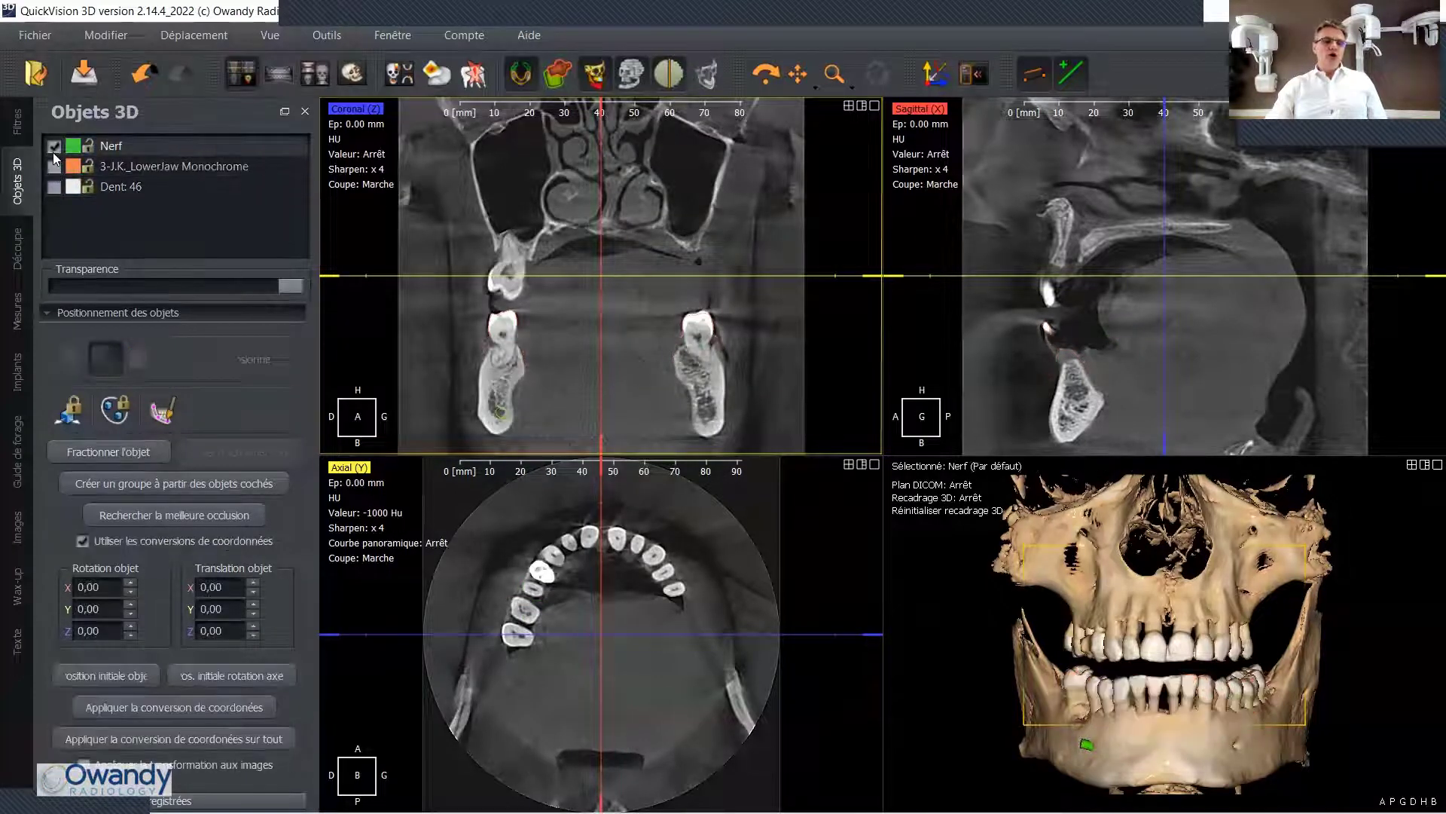
pyautogui.click(55, 146)
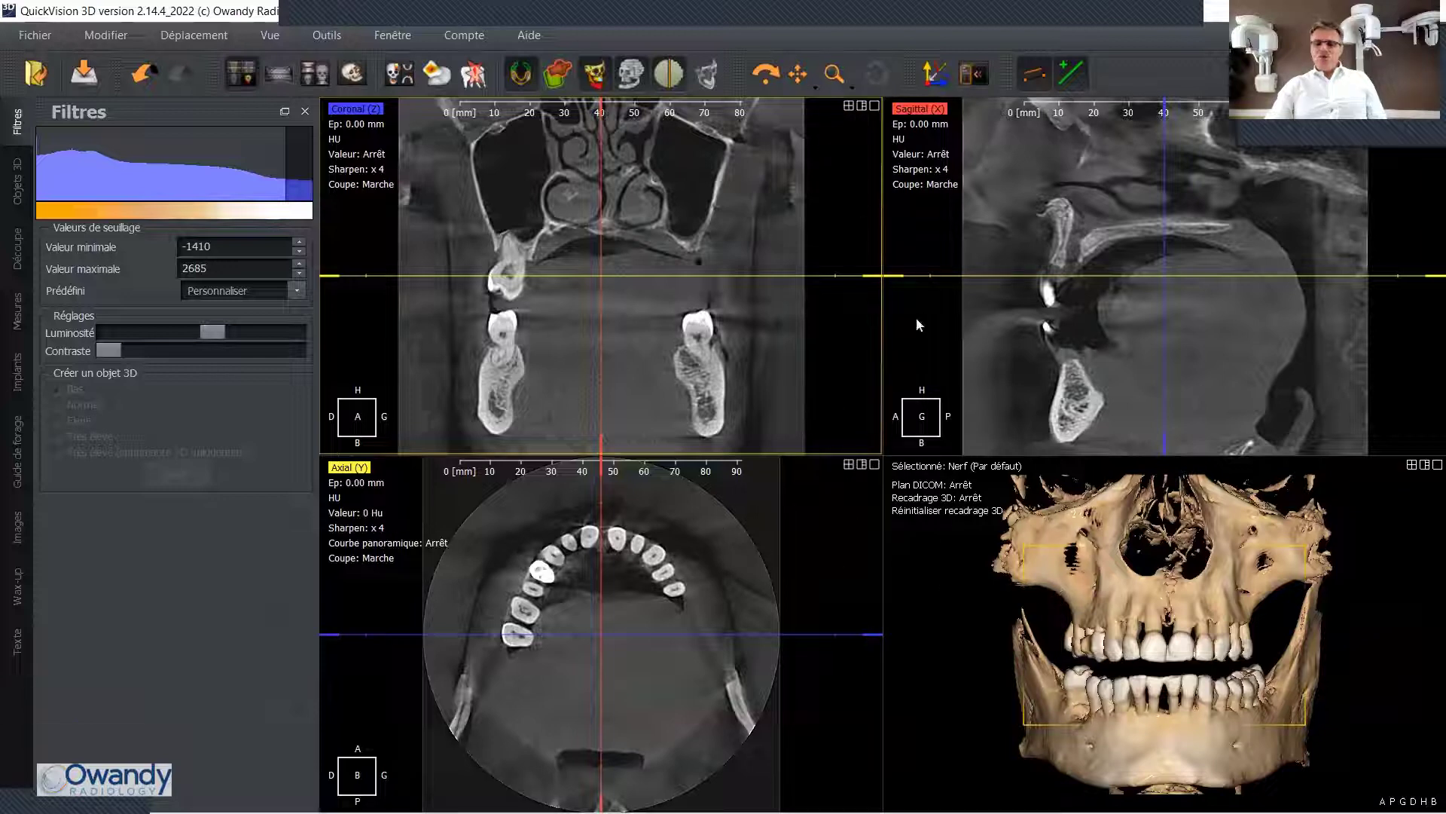
# - Enlarge the coronal view and align the slice axes on an upper tooth by moving and rotating them in the smaller views
pyautogui.click(862, 106)
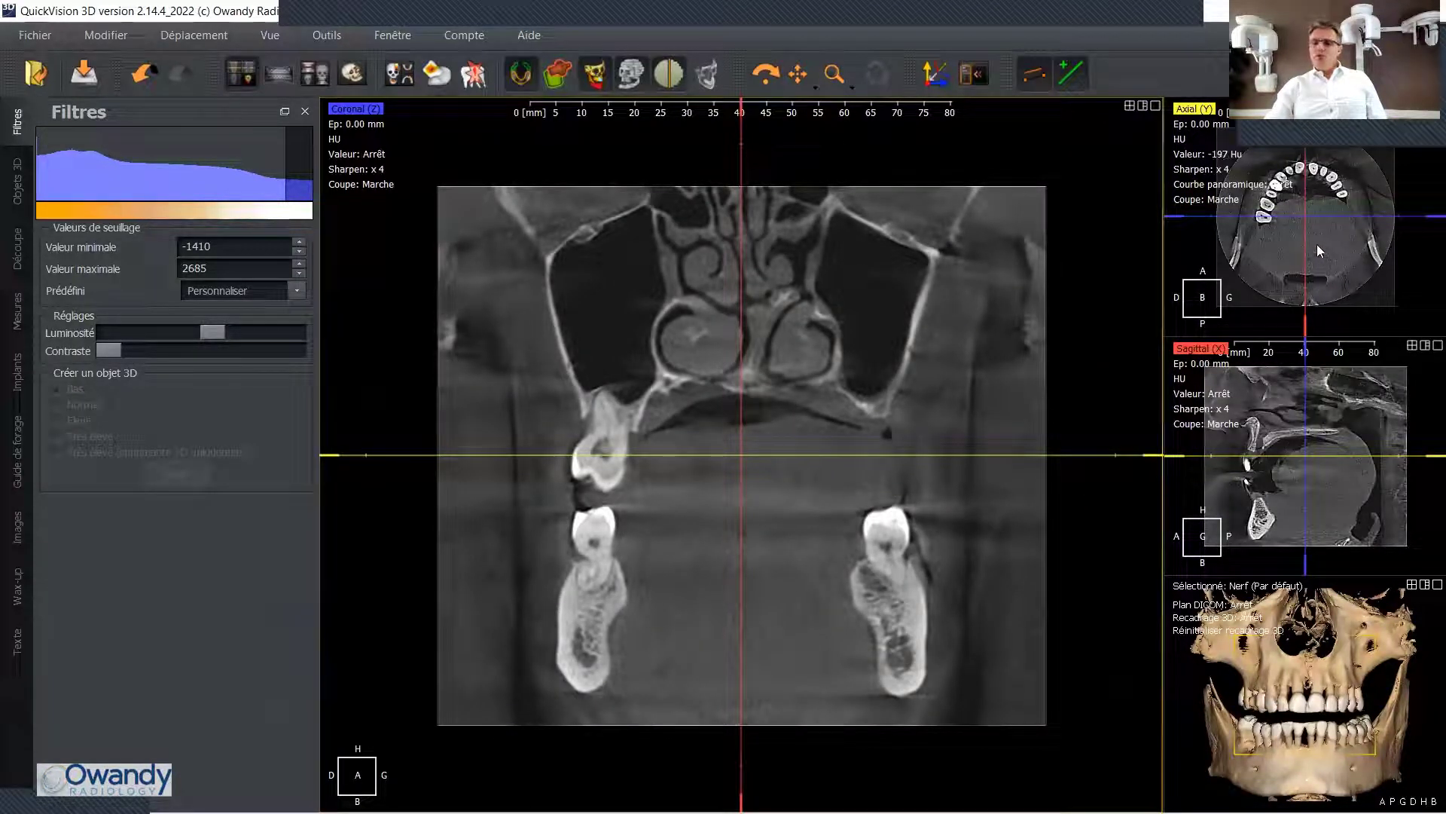
pyautogui.moveTo(1304, 218); pyautogui.dragTo(1341, 191)
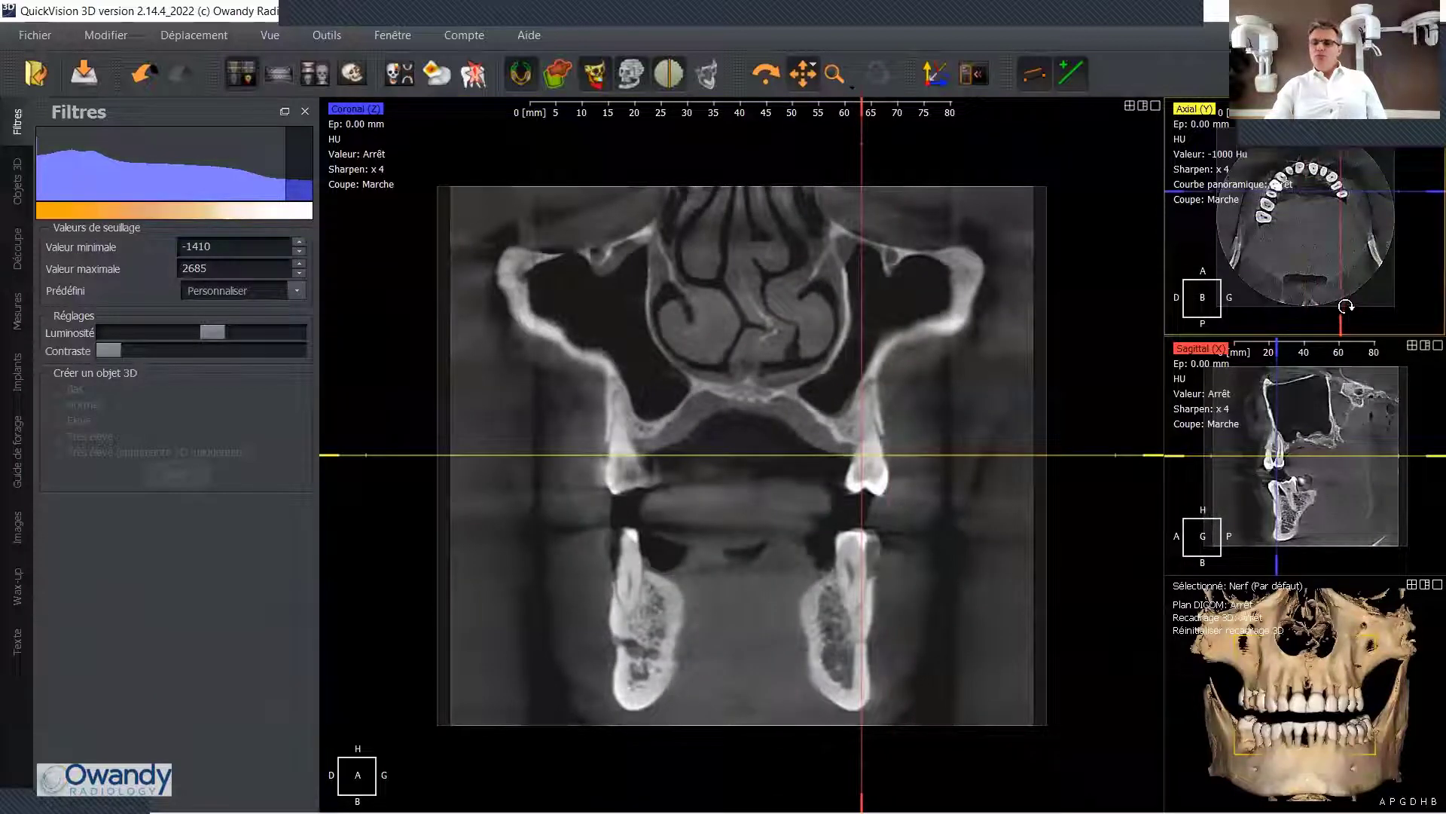
pyautogui.moveTo(1345, 302); pyautogui.dragTo(1390, 302)
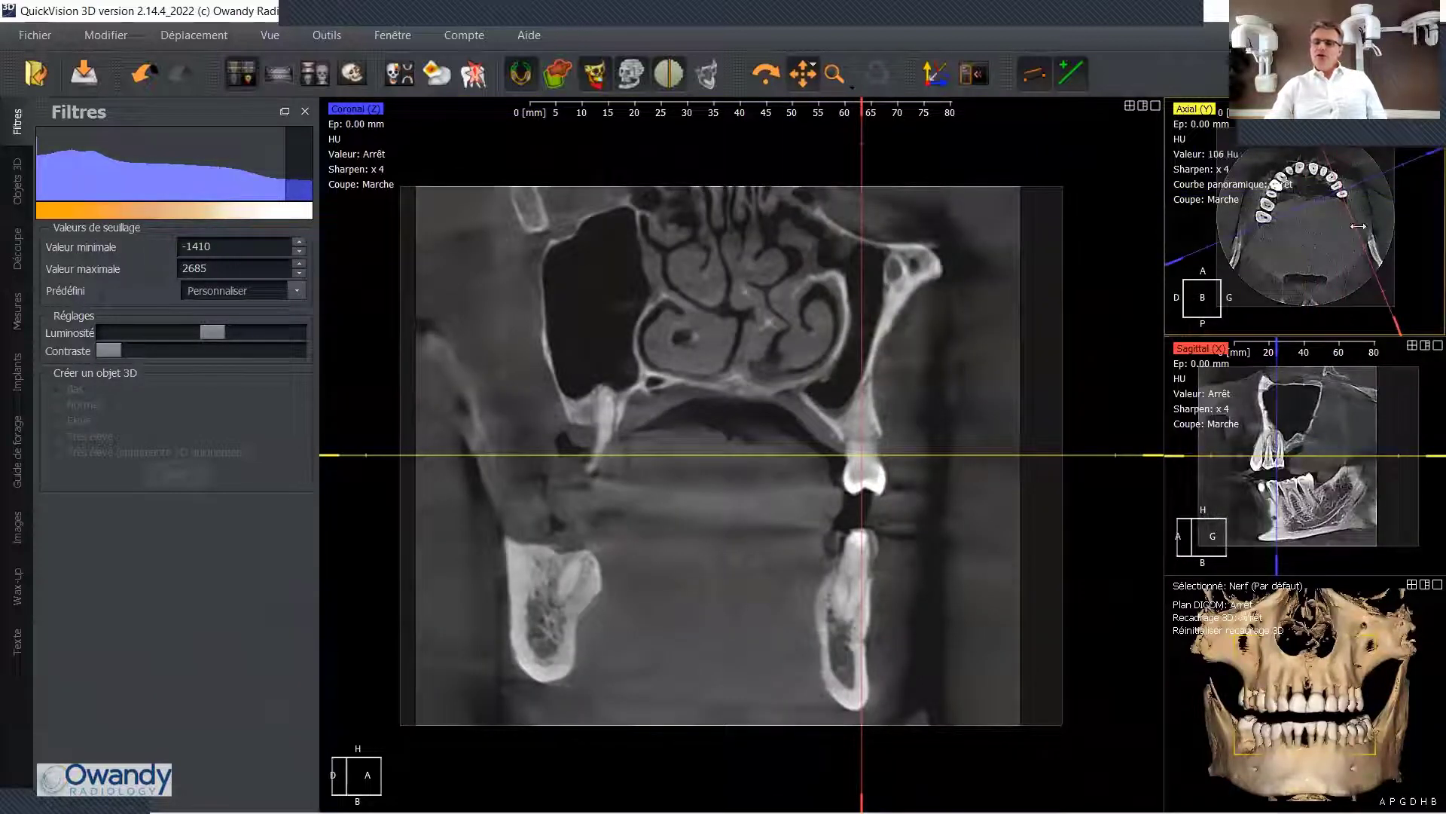
pyautogui.moveTo(1342, 455); pyautogui.dragTo(1342, 458)
pyautogui.moveTo(1278, 368); pyautogui.dragTo(1296, 391)
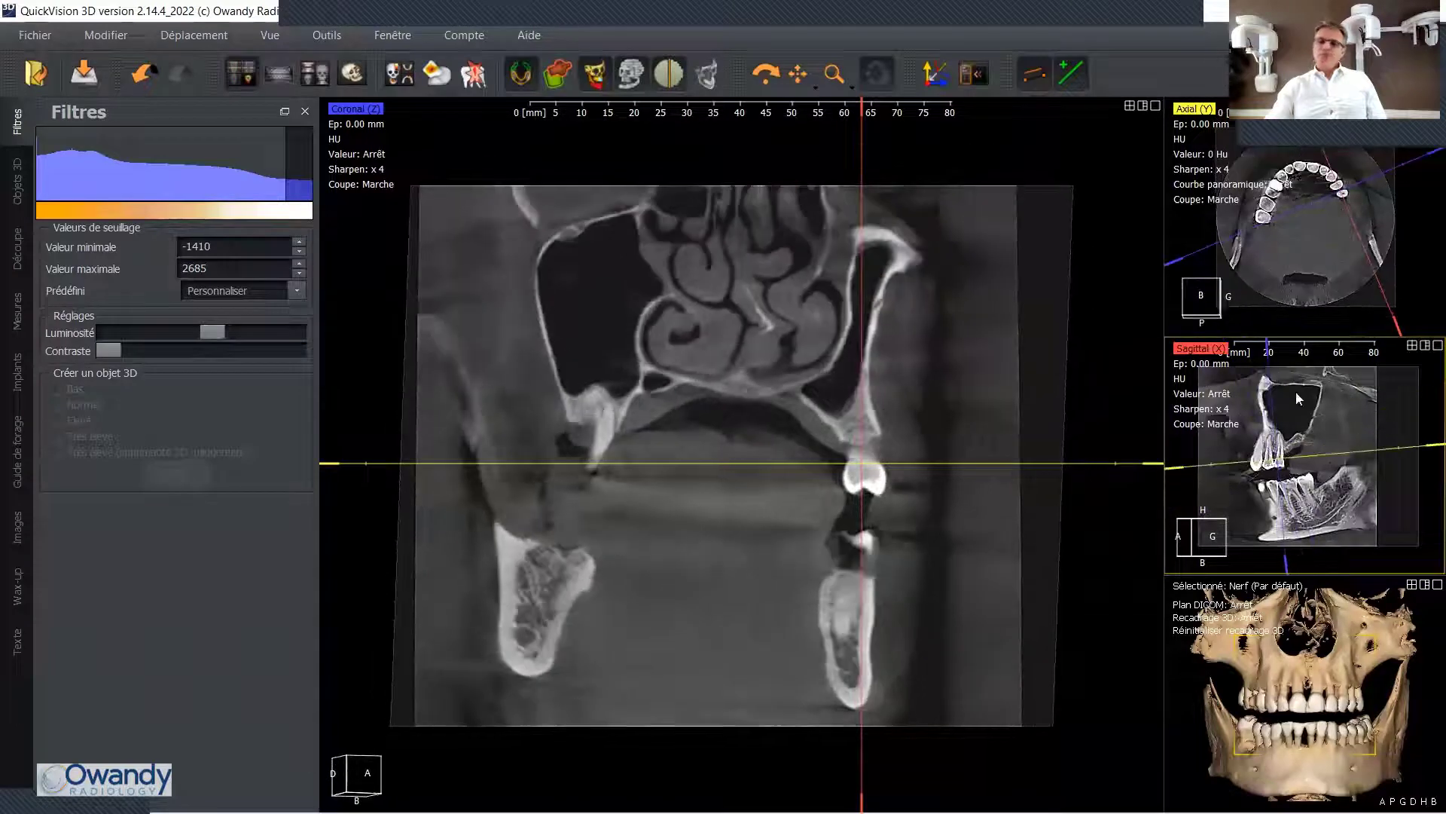
# - Reset the slice axes with the coronal view maximized, and return to the four-view layout
pyautogui.click(1155, 109)
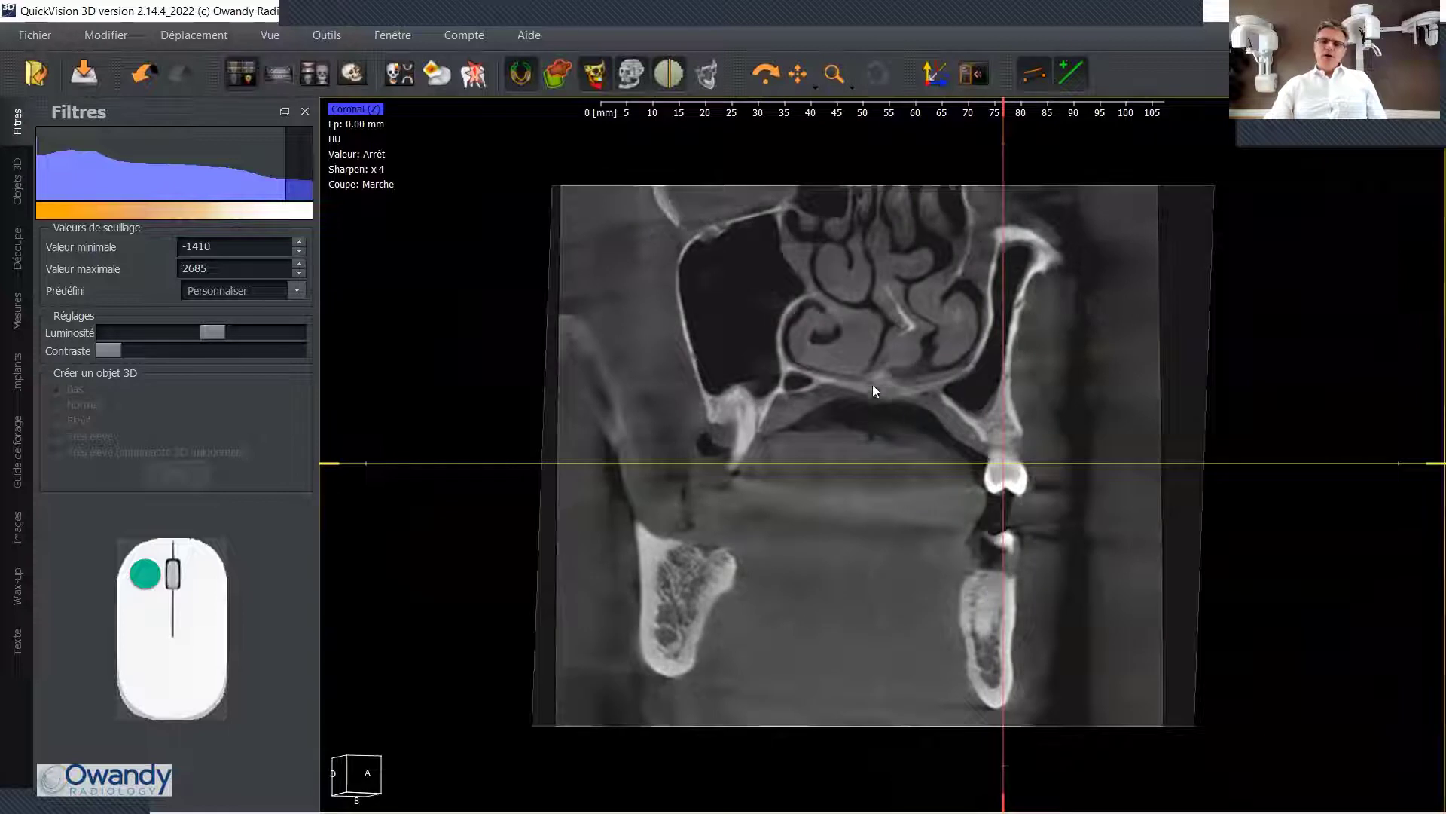
pyautogui.click(931, 78)
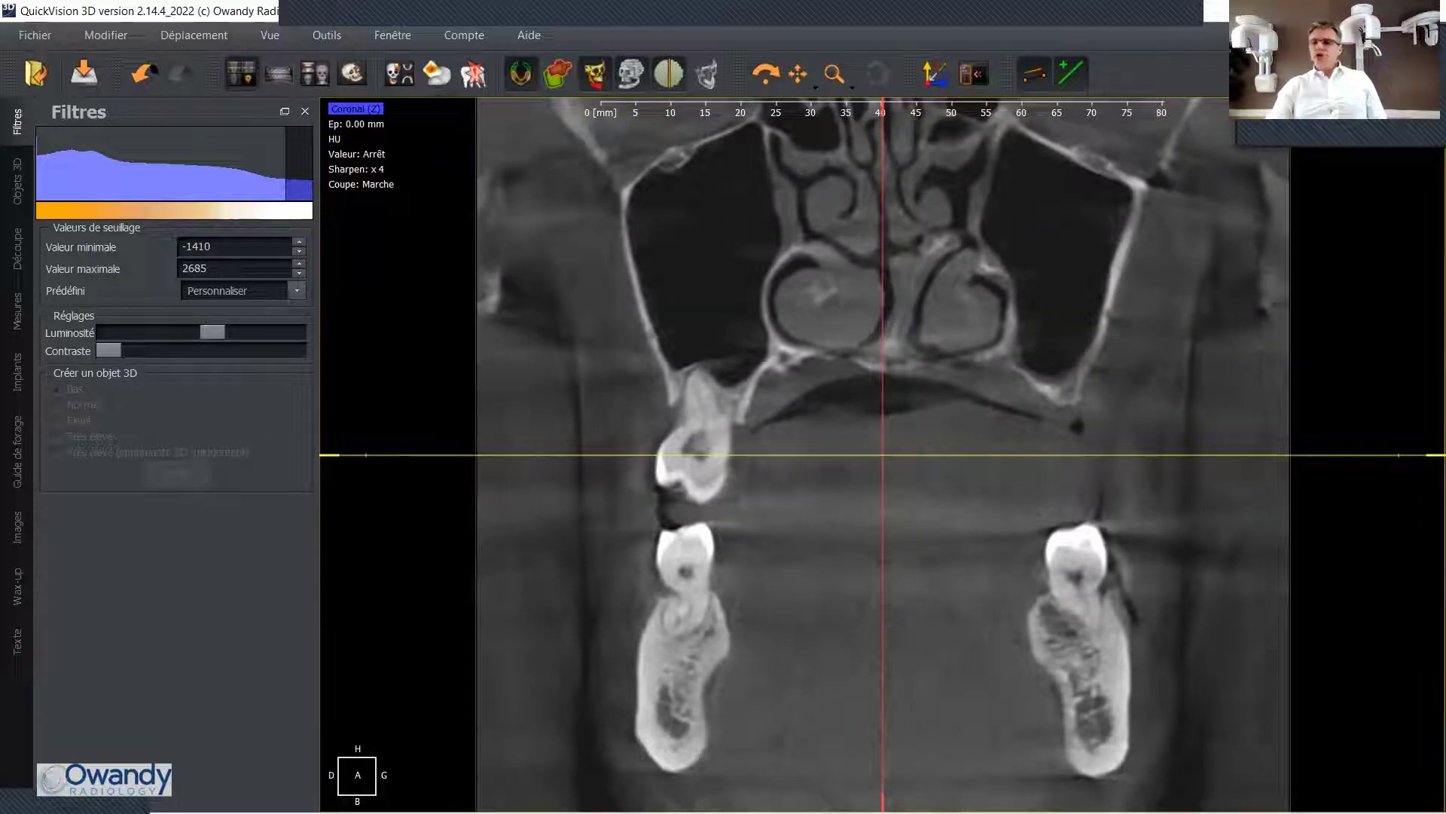
pyautogui.click(1414, 105)
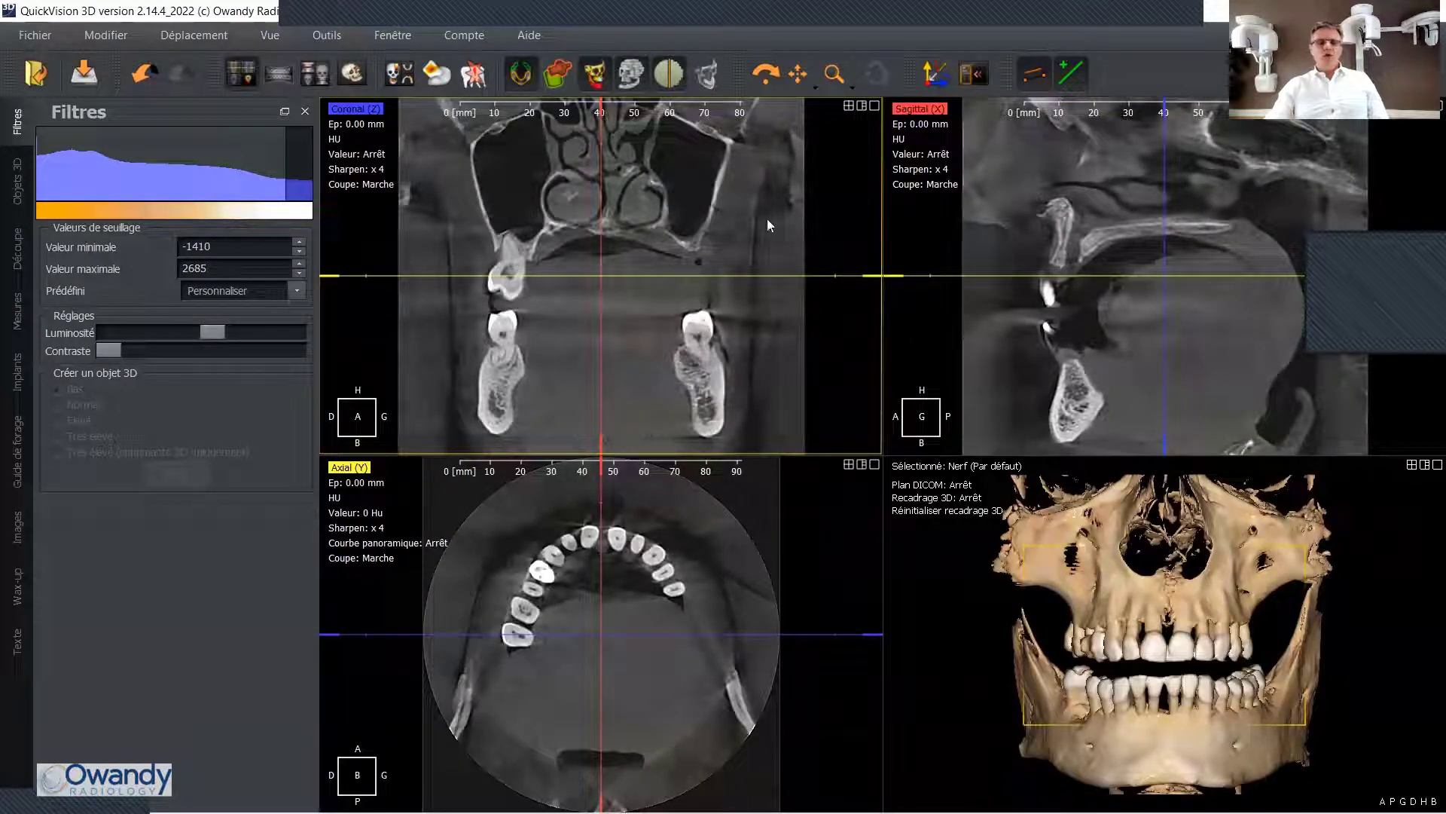
# - Turn on the DICOM planes in the 3D view and rotate the skull to see them from an angle
pyautogui.moveTo(1104, 595); pyautogui.dragTo(1034, 538)
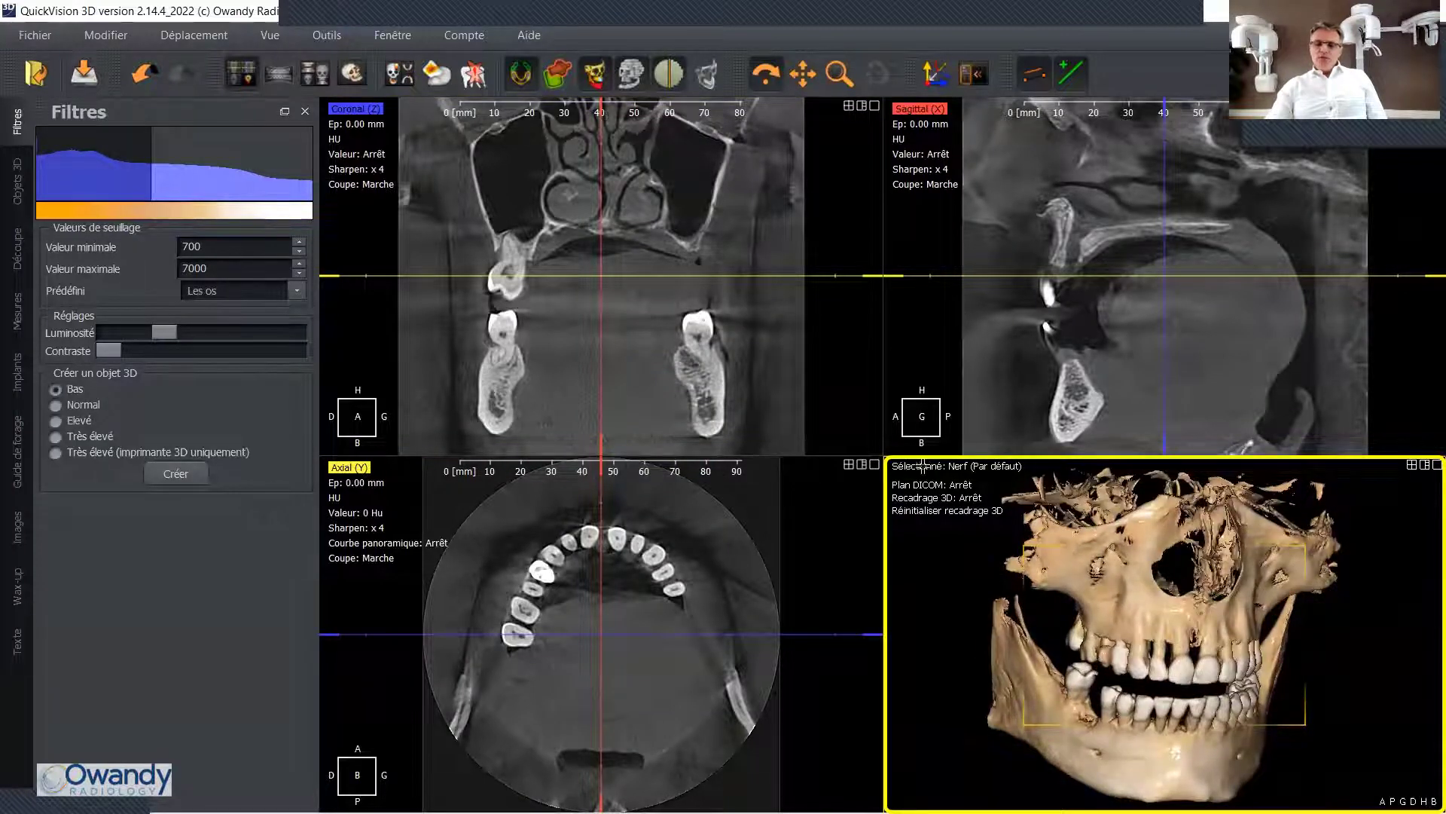
pyautogui.moveTo(932, 491)
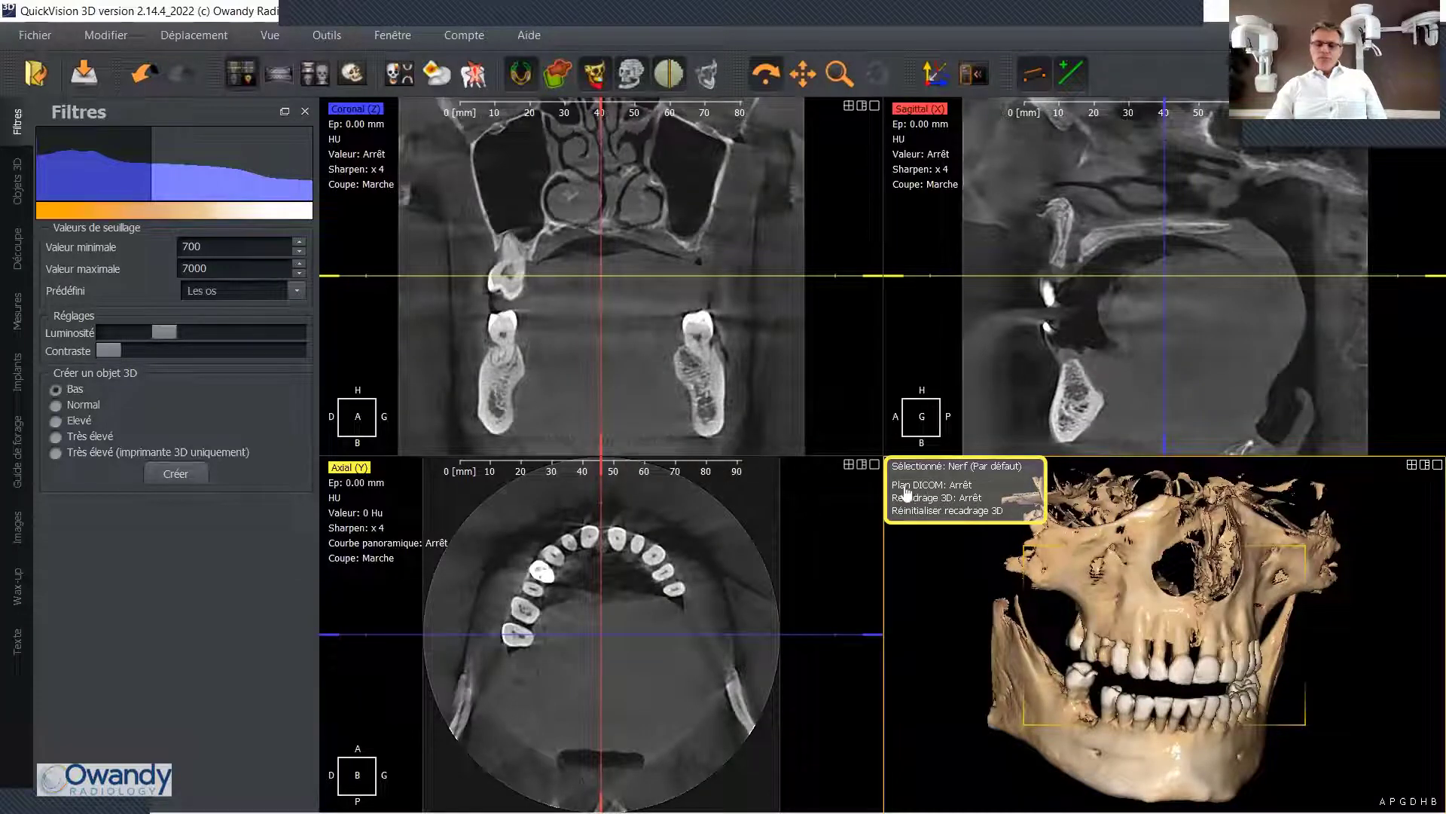
pyautogui.click(958, 490)
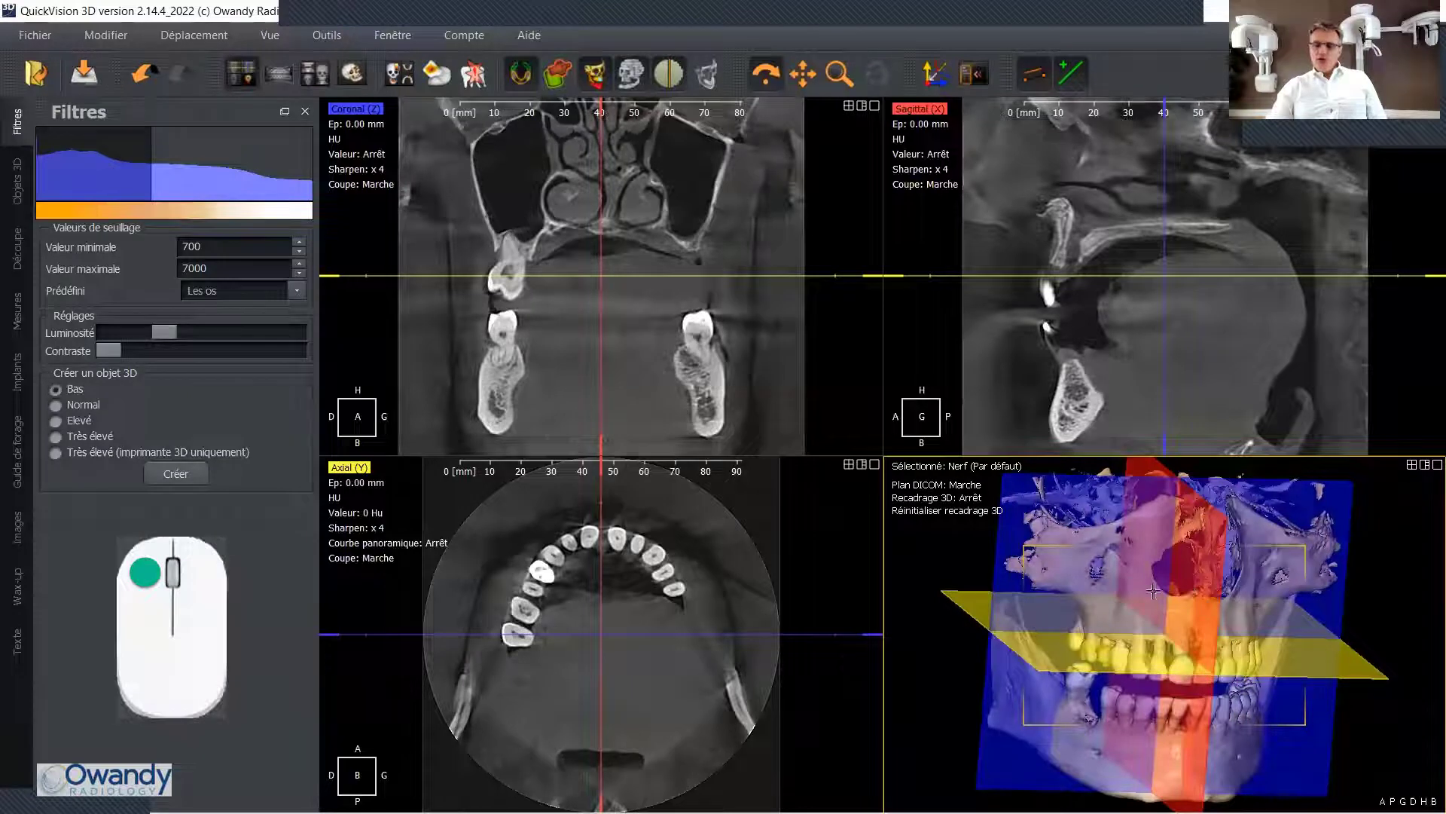
pyautogui.moveTo(1152, 591)
pyautogui.mouseDown()
pyautogui.moveTo(1135, 584)
pyautogui.moveTo(1144, 614)
pyautogui.moveTo(1164, 613)
pyautogui.mouseUp()
# - Shift the axial and coronal slice positions from the sagittal view, and turn off the DICOM planes in the 3D view
pyautogui.moveTo(1218, 277); pyautogui.dragTo(1195, 345)
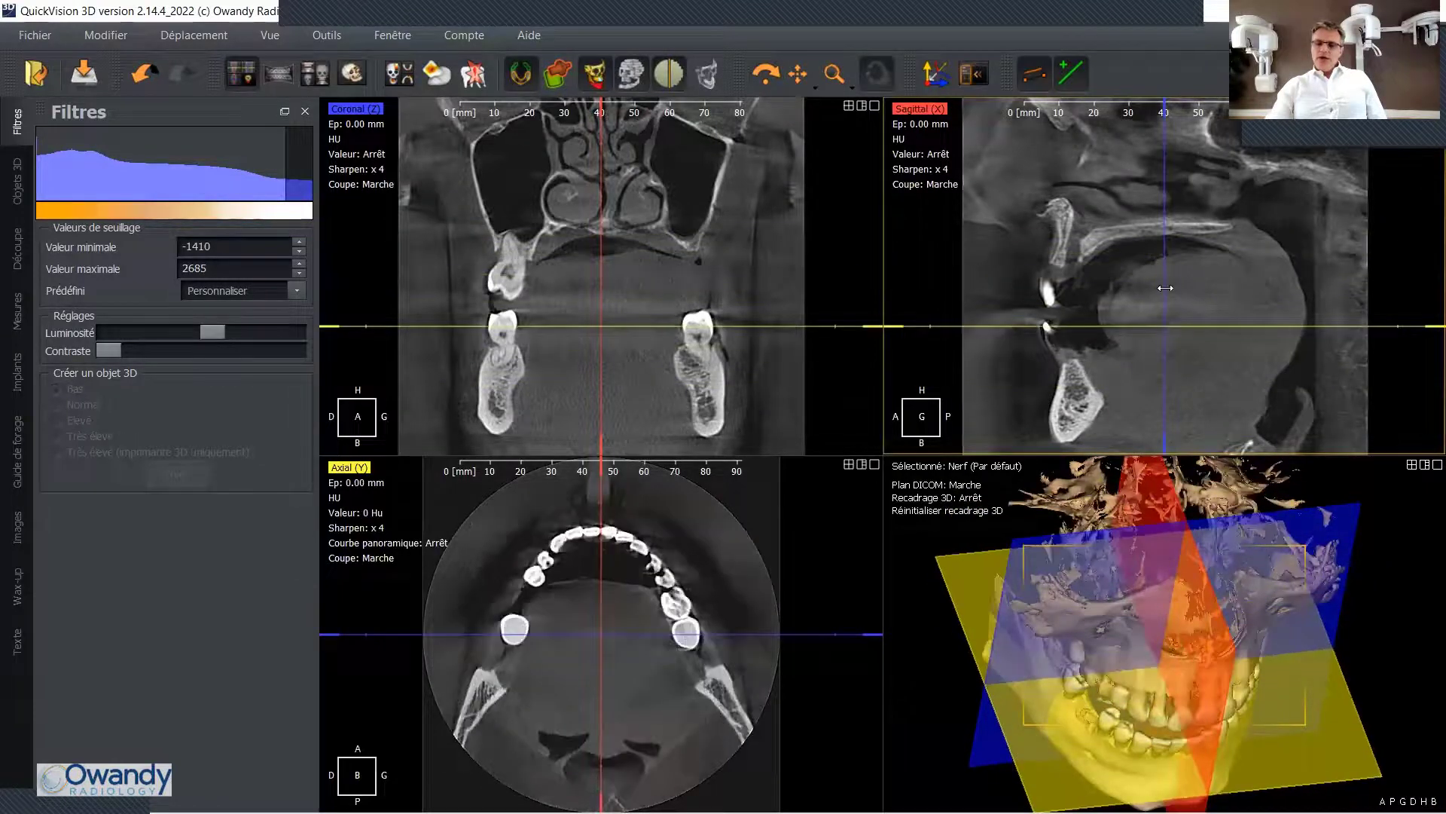
pyautogui.moveTo(1164, 324); pyautogui.dragTo(1160, 290)
pyautogui.moveTo(1220, 232); pyautogui.dragTo(1151, 287)
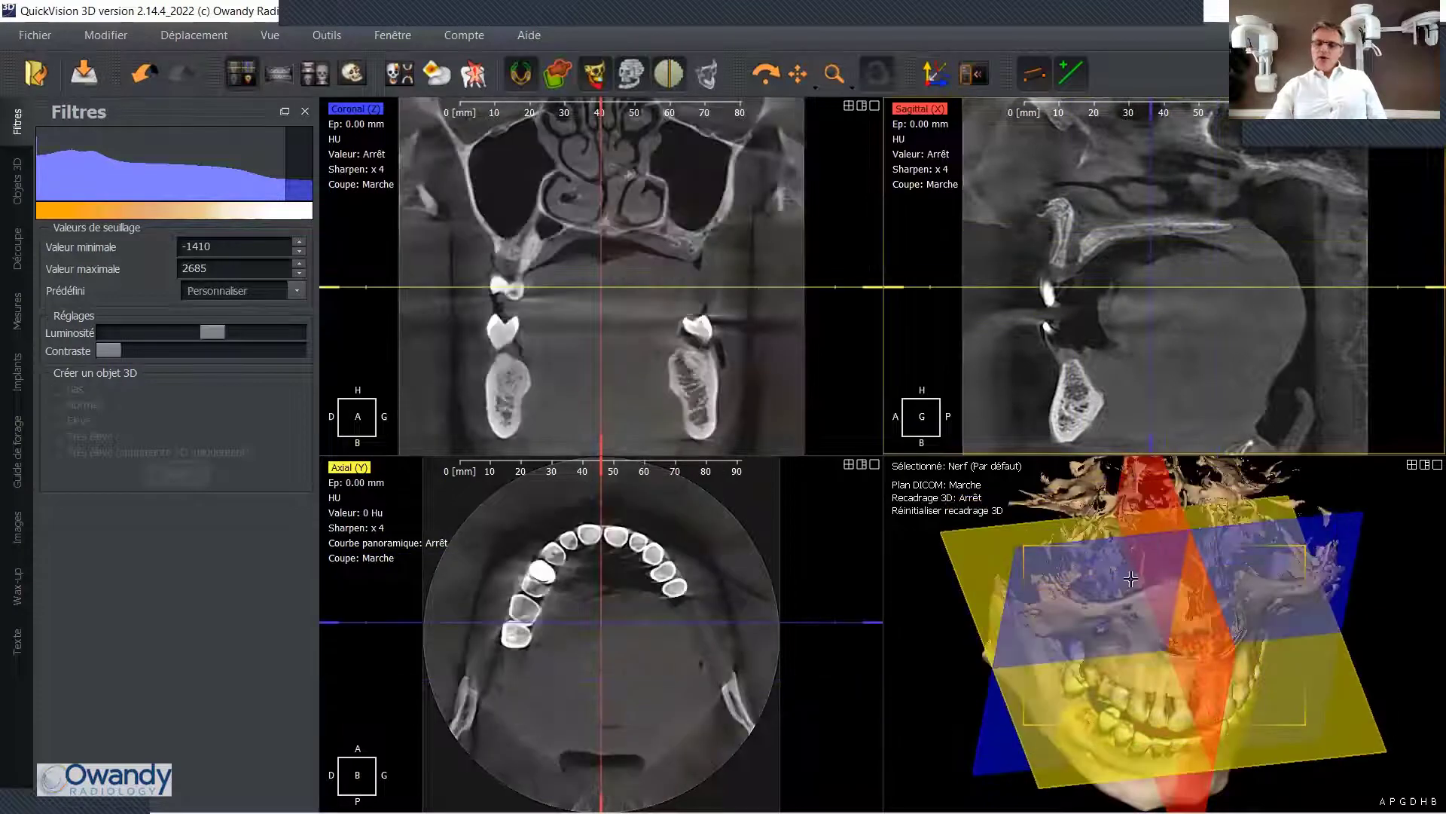
pyautogui.click(972, 488)
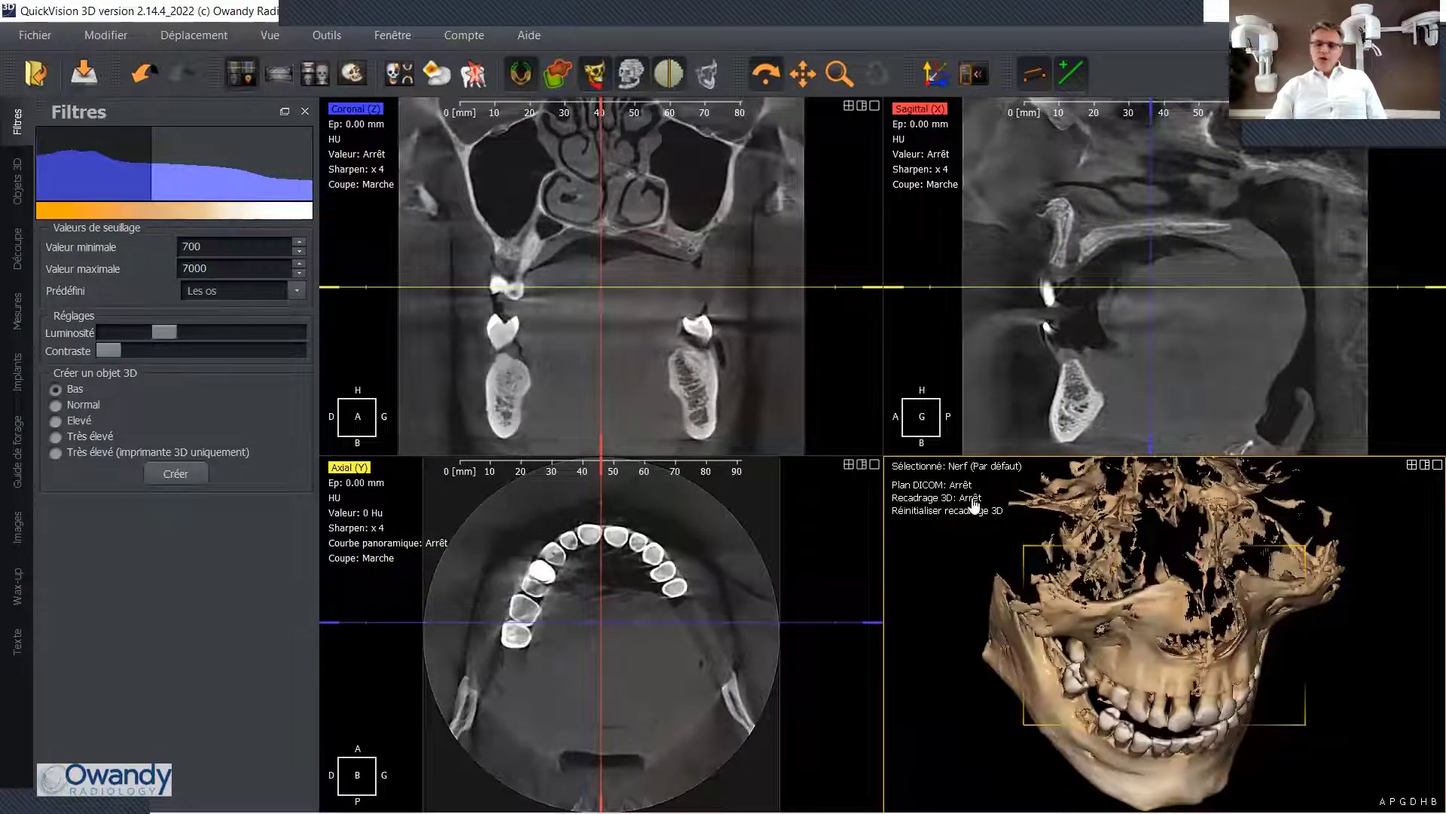
# - Crop the 3D volume down to the mandible with 3D cropping (Recadrage 3D), and switch the crop box off
pyautogui.moveTo(1118, 582); pyautogui.dragTo(1106, 559)
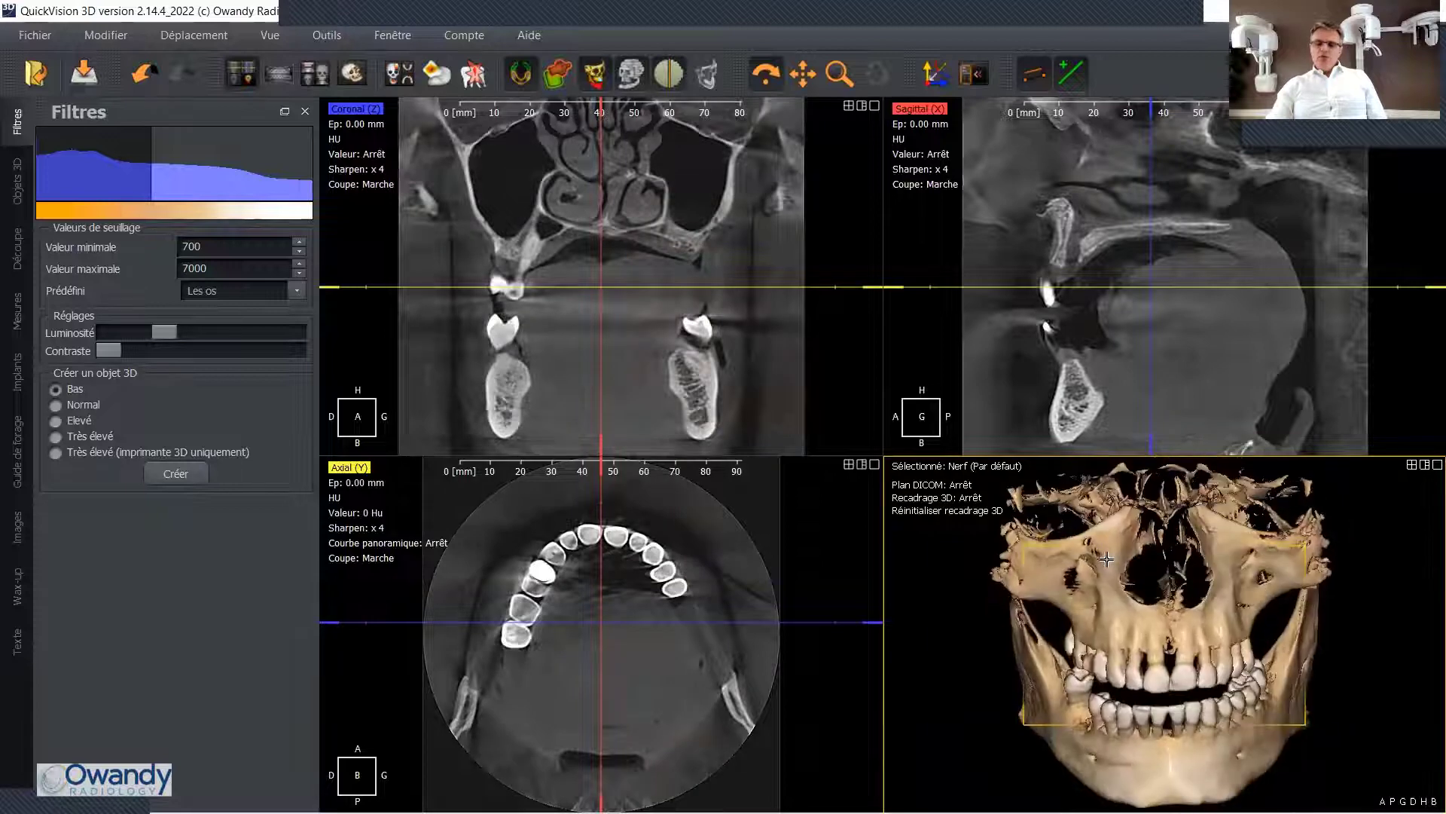
pyautogui.click(951, 498)
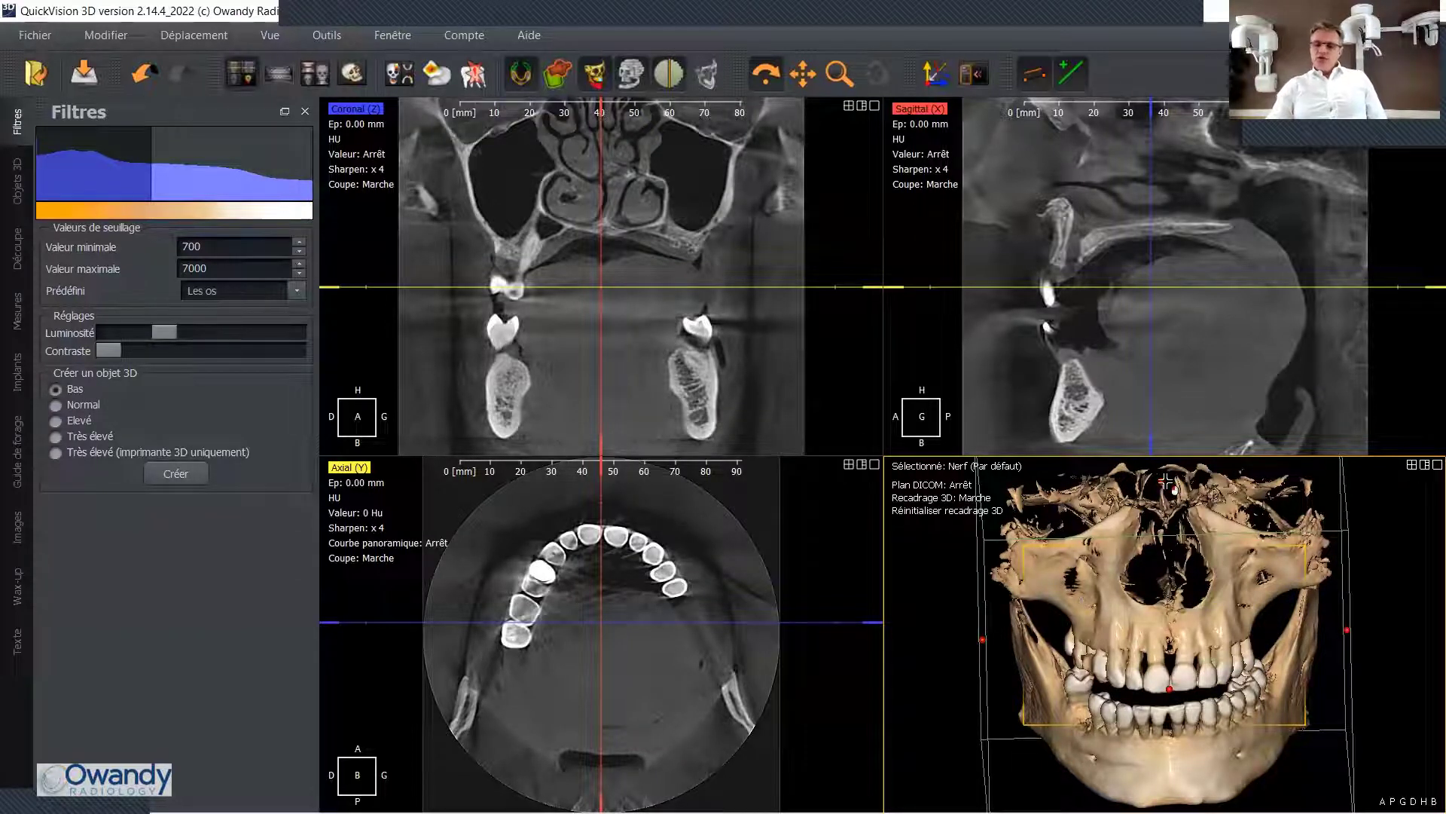
pyautogui.moveTo(1165, 481); pyautogui.dragTo(1173, 554)
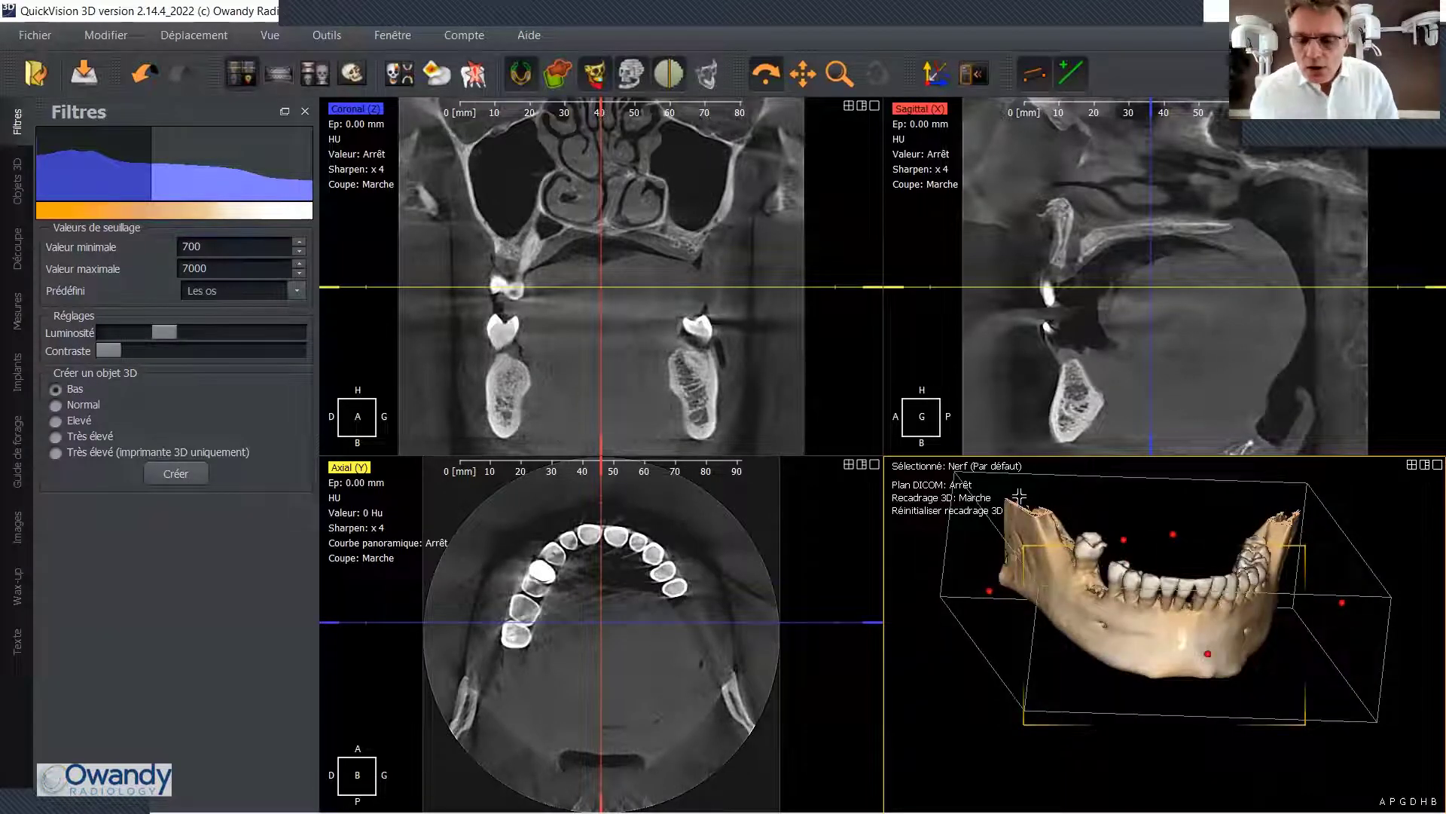
pyautogui.moveTo(1132, 570)
pyautogui.mouseDown()
pyautogui.moveTo(1160, 573)
pyautogui.moveTo(1125, 567)
pyautogui.mouseUp()
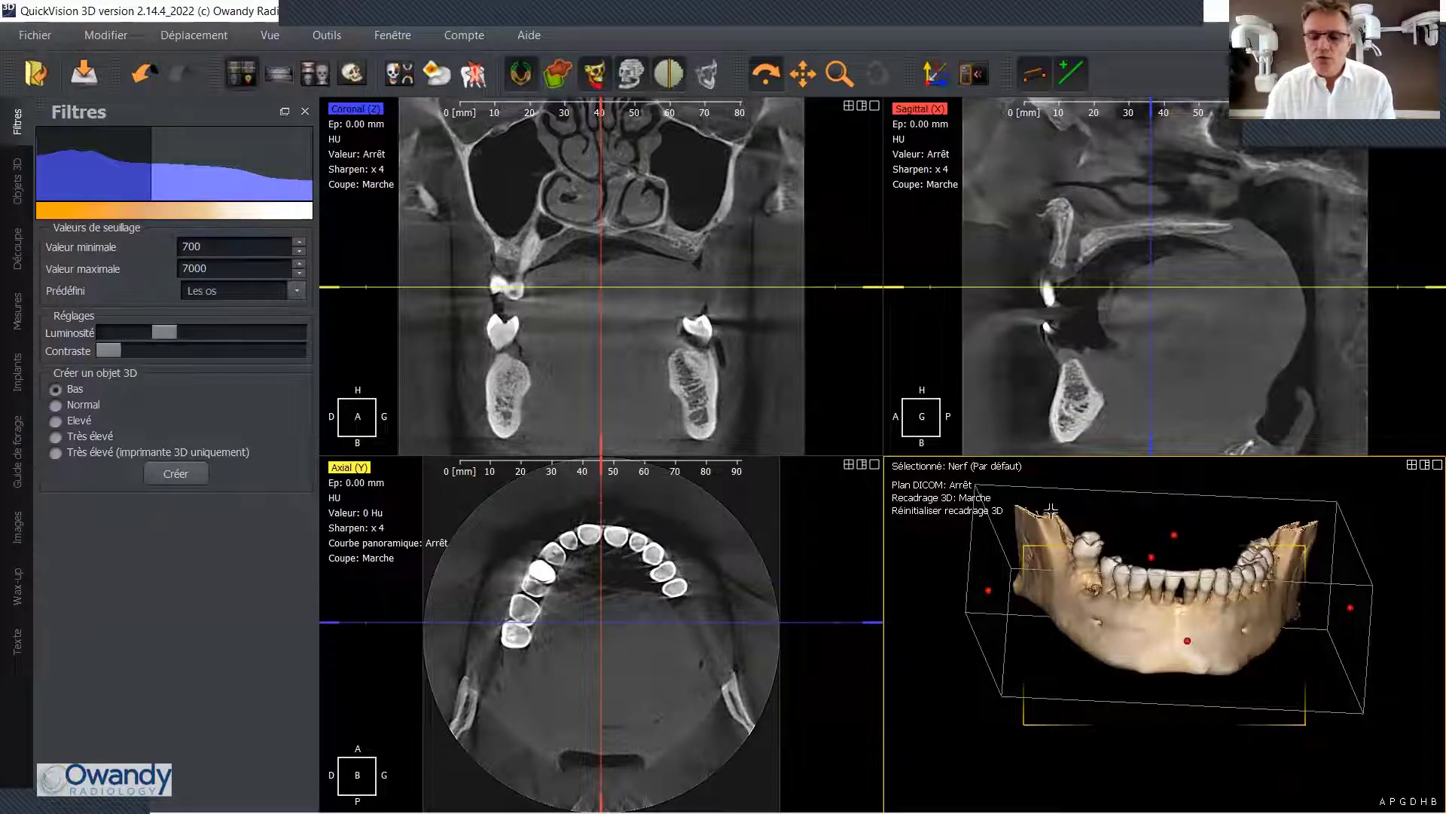
pyautogui.moveTo(1349, 608)
pyautogui.mouseDown()
pyautogui.moveTo(1173, 596)
pyautogui.moveTo(1355, 605)
pyautogui.mouseUp()
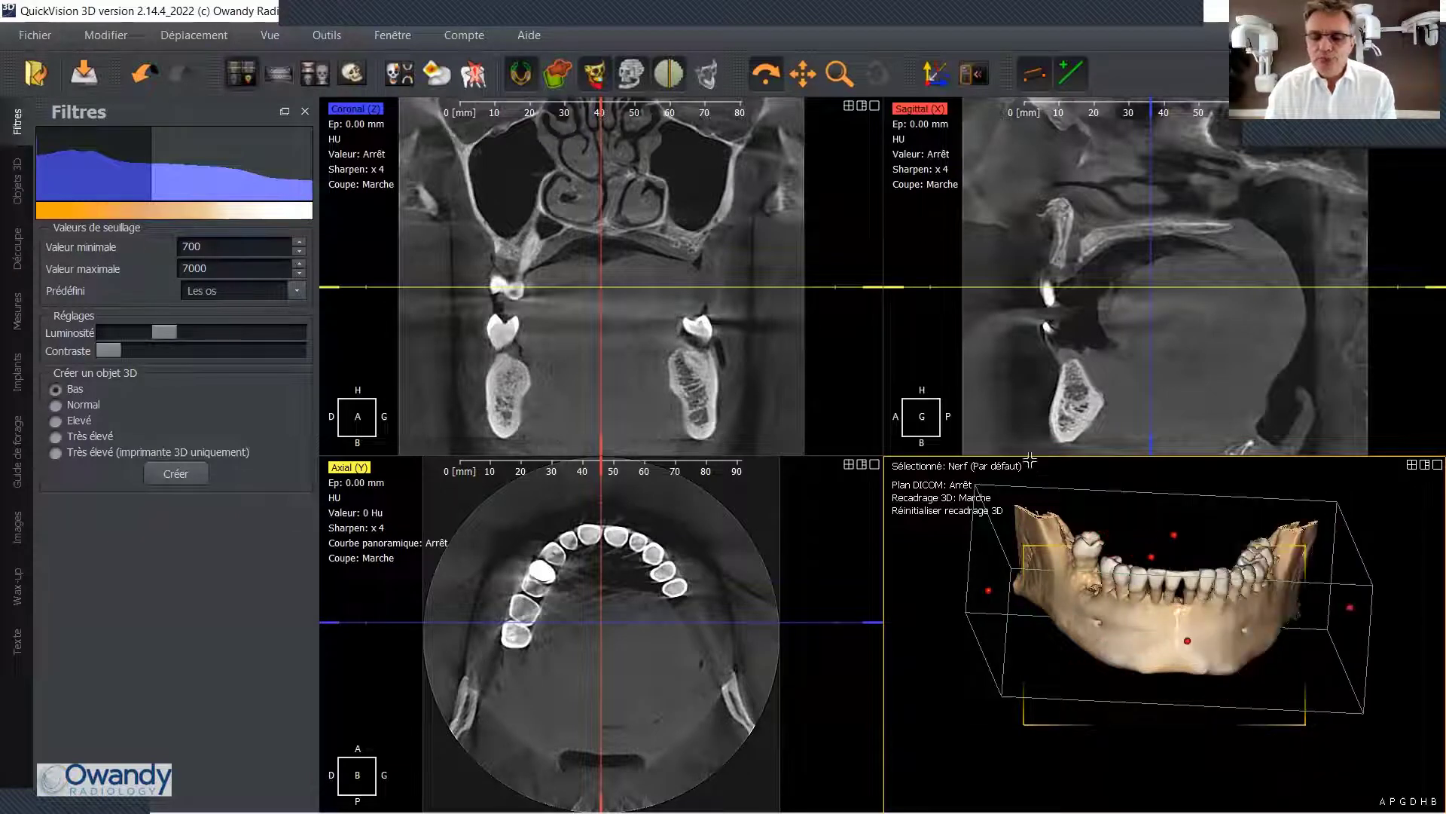
pyautogui.click(967, 499)
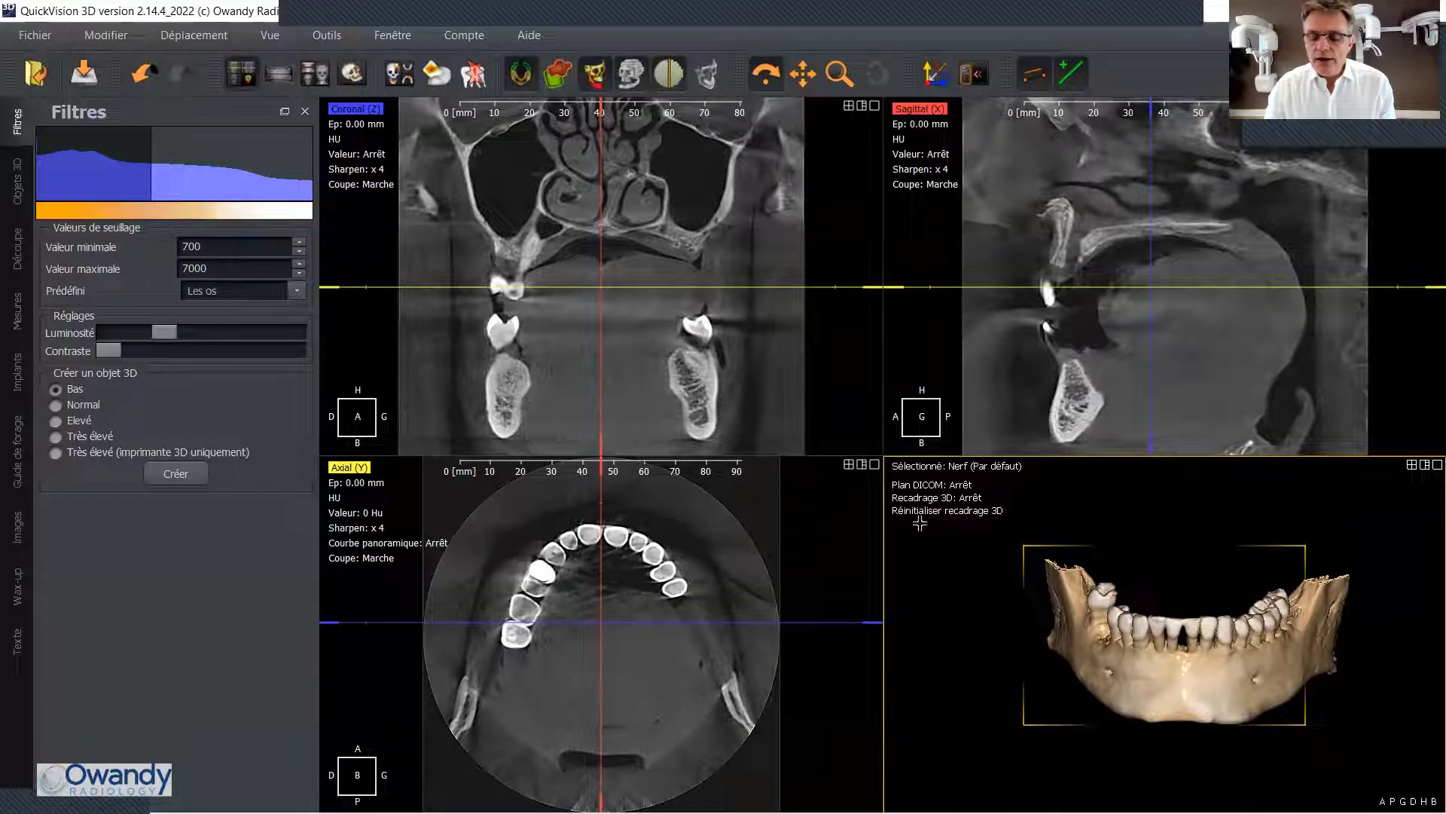
# - Reset the 3D crop to restore the complete skull volume, and rotate the skull slightly
pyautogui.click(995, 512)
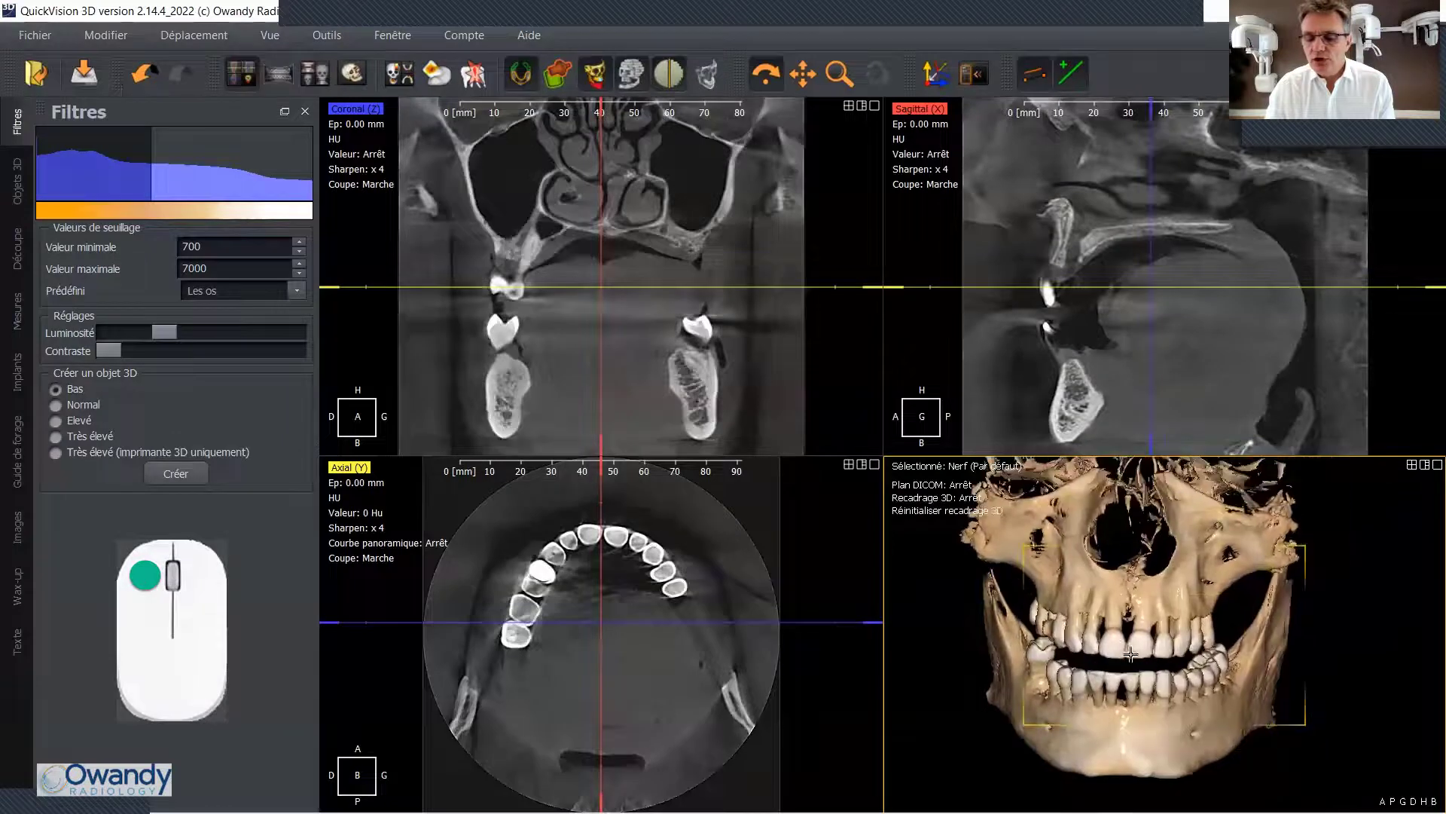
pyautogui.moveTo(1173, 619); pyautogui.dragTo(1214, 605)
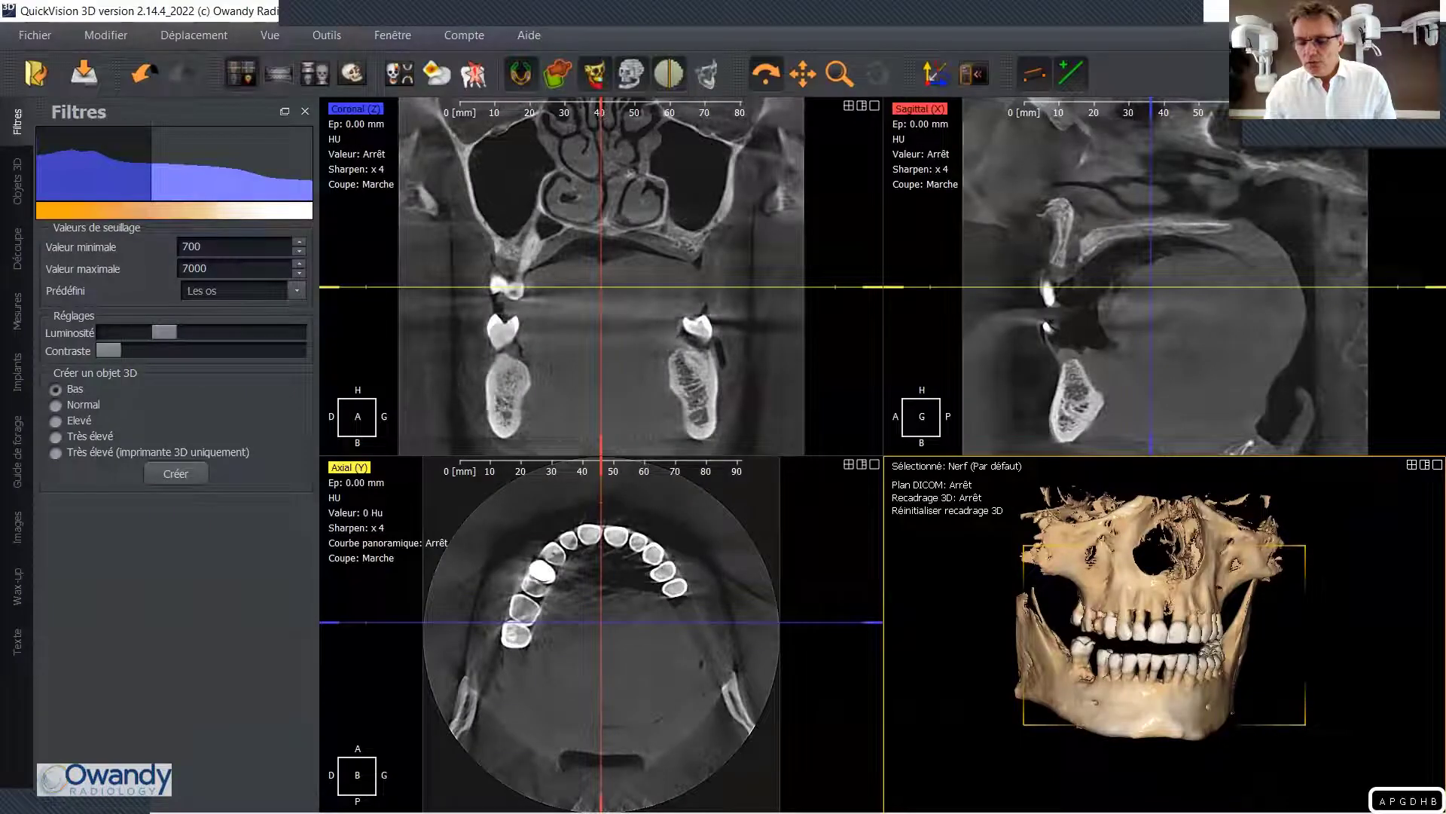
# - View the skull from the preset orientations, including posterior, both sides and from below, ending with the anterior view
pyautogui.click(1382, 801)
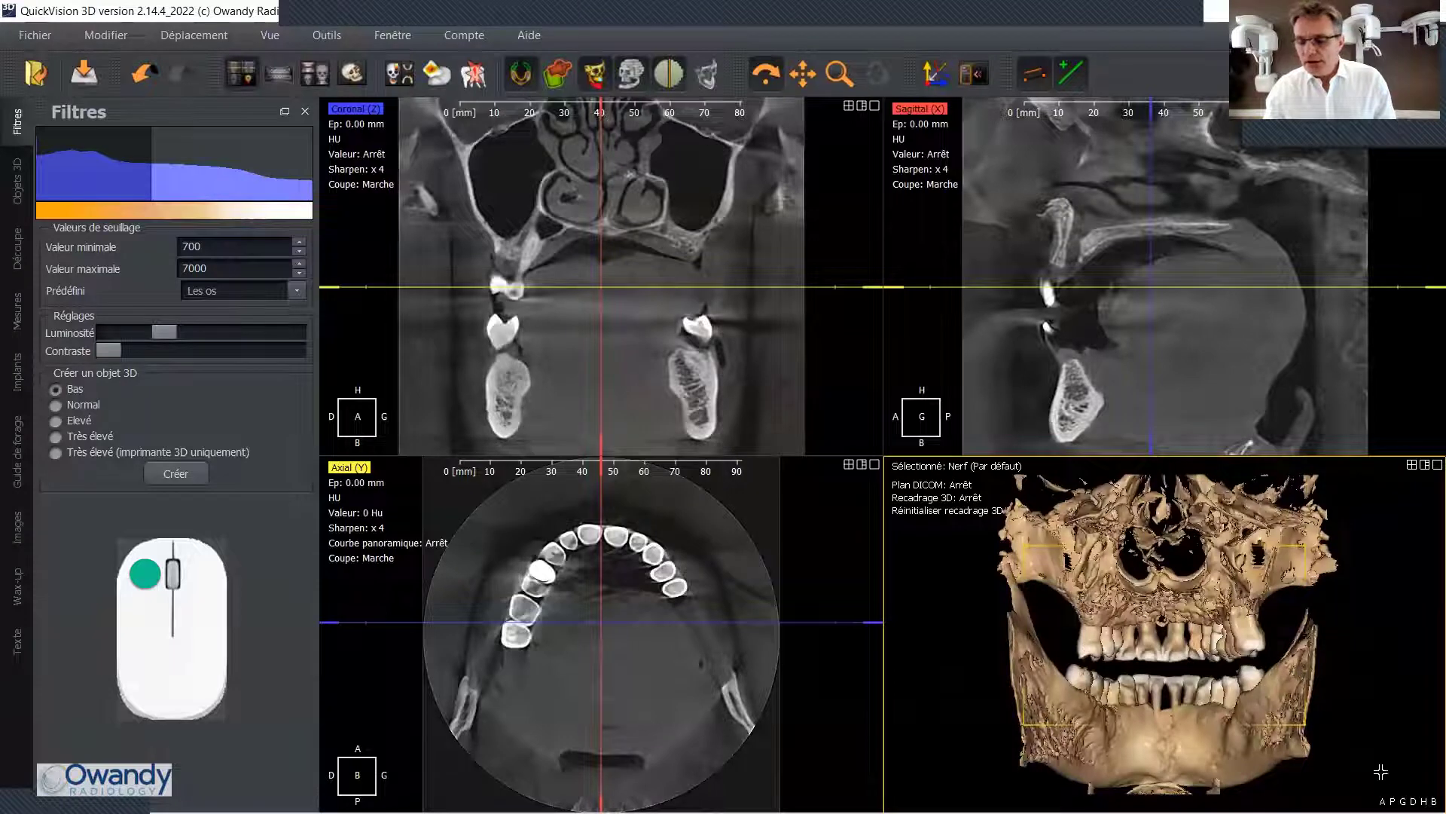
pyautogui.click(1403, 801)
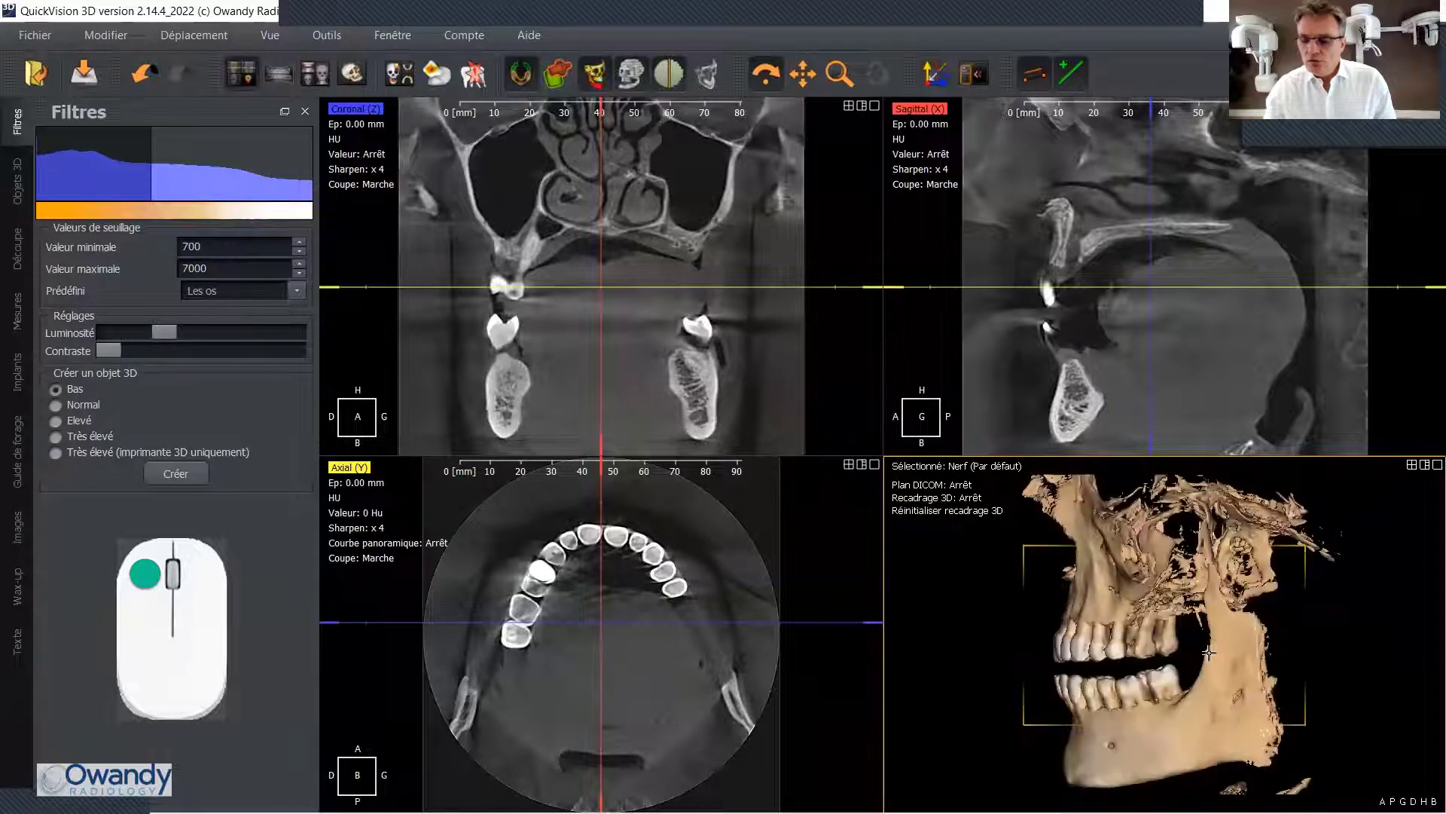
pyautogui.click(1413, 801)
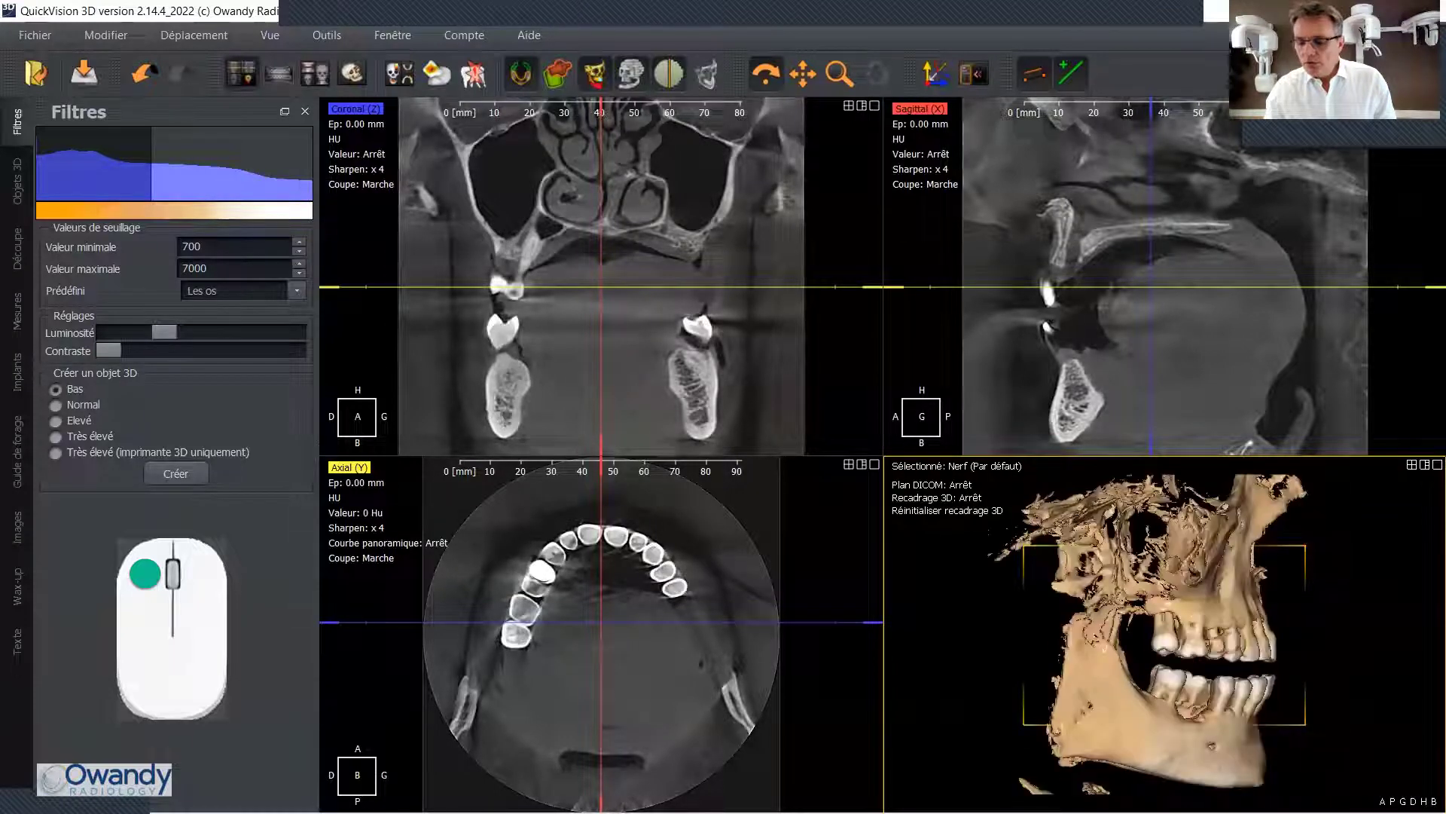
pyautogui.click(1423, 801)
pyautogui.click(1434, 801)
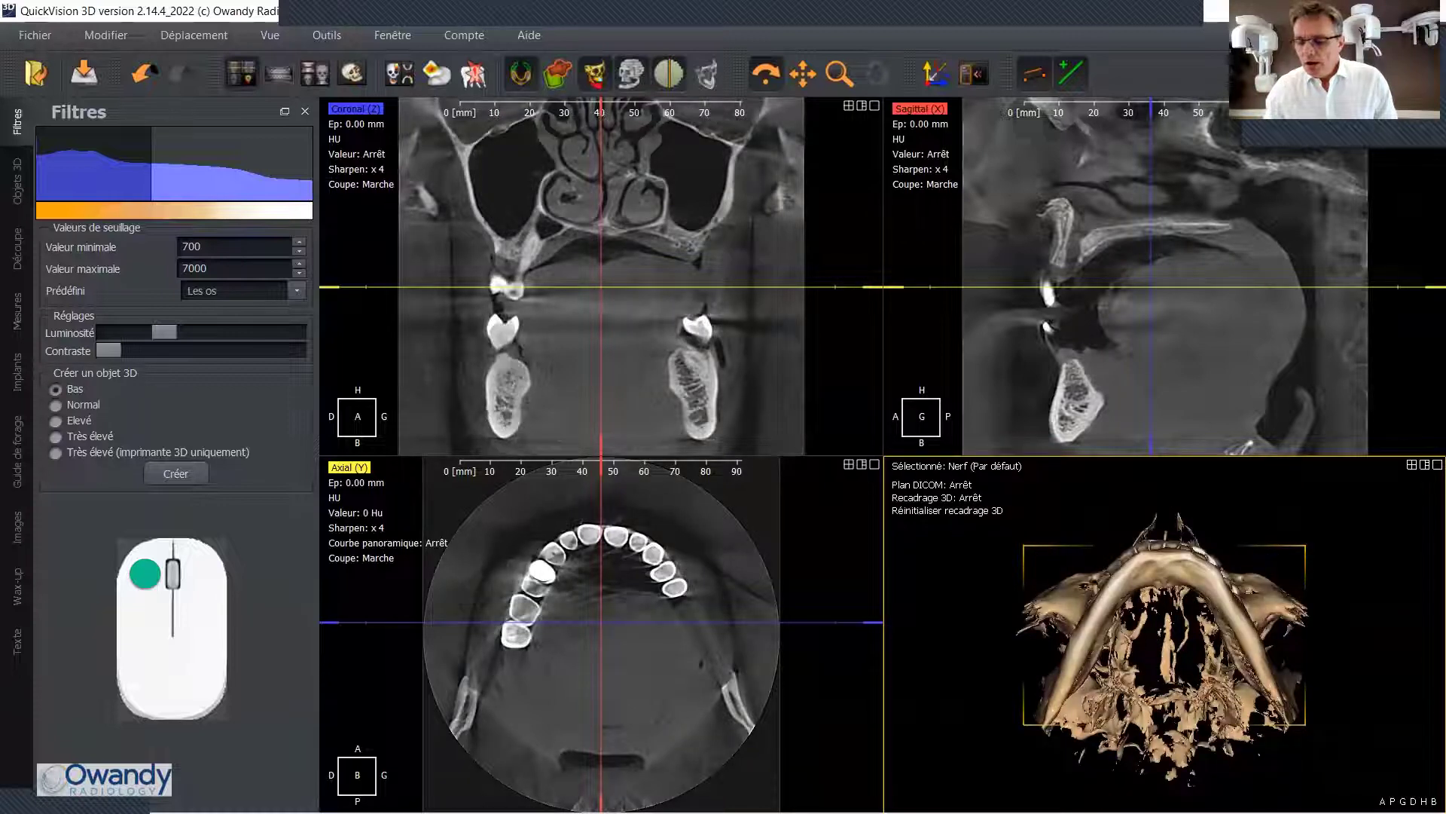
pyautogui.click(1413, 801)
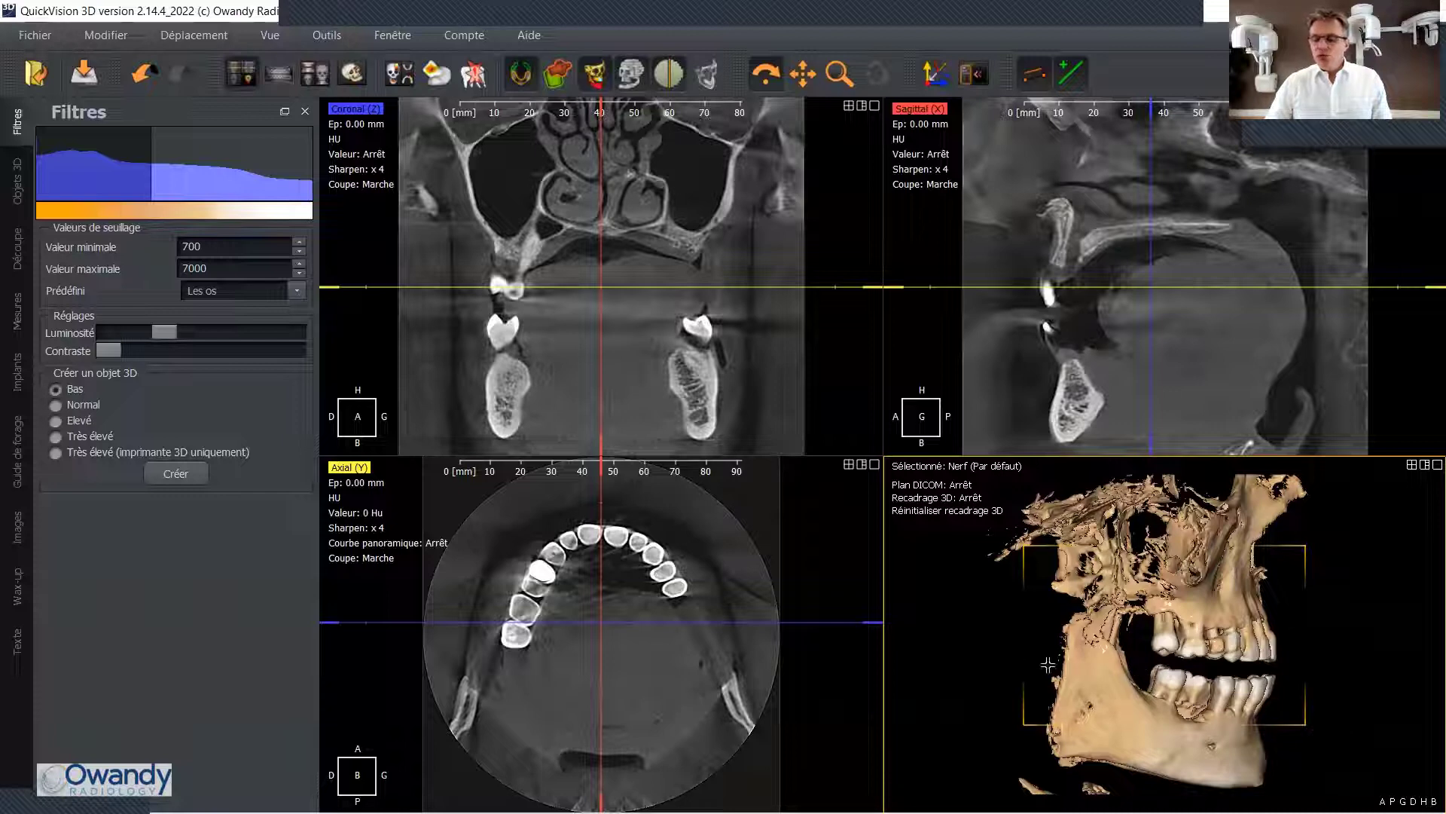
pyautogui.moveTo(1336, 670); pyautogui.dragTo(1336, 669)
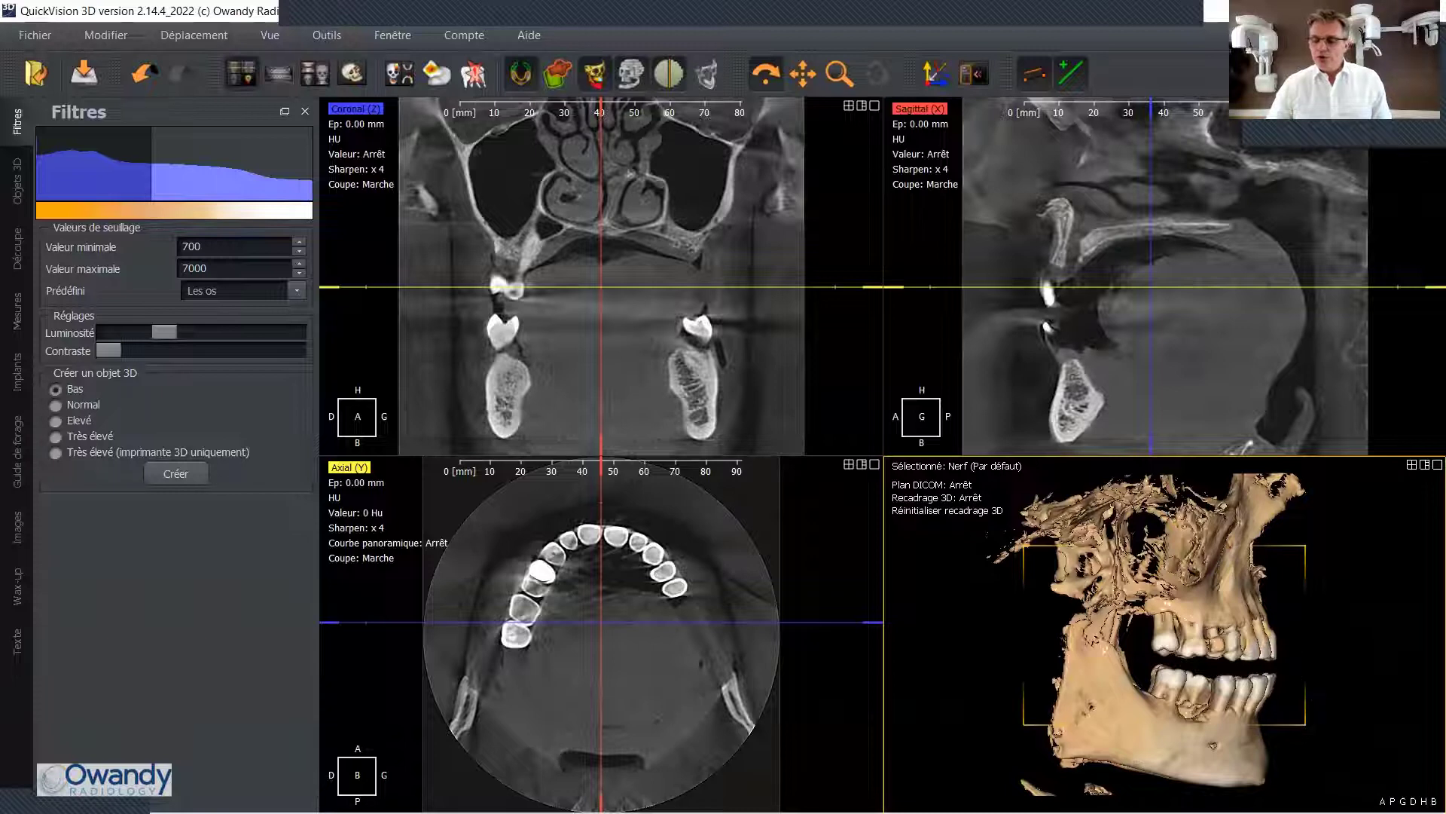
pyautogui.click(1383, 802)
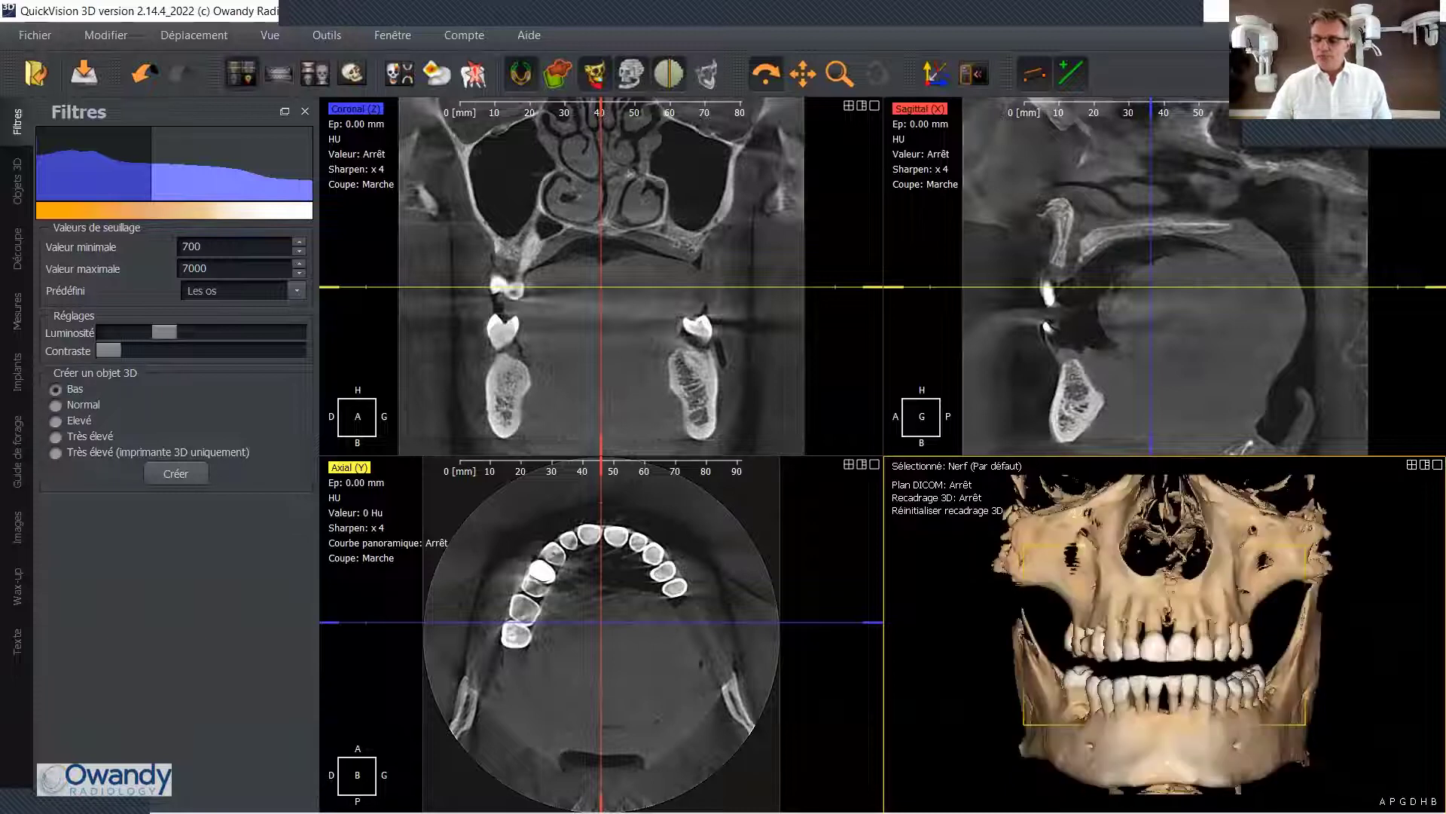
# - Reset the slice axes, and move the axial slice down to the lower teeth and back up to the upper teeth
pyautogui.click(939, 74)
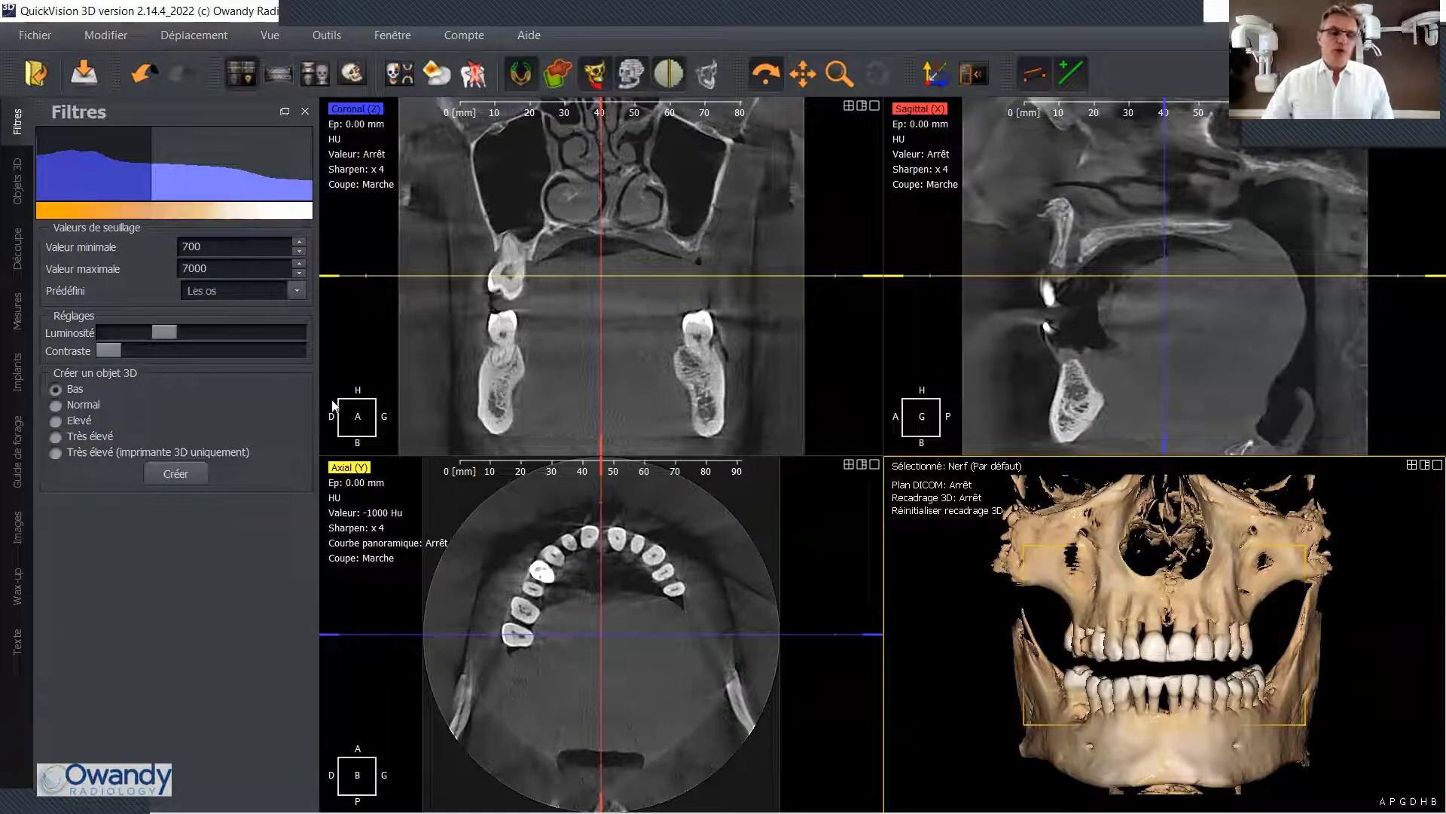
pyautogui.click(513, 344)
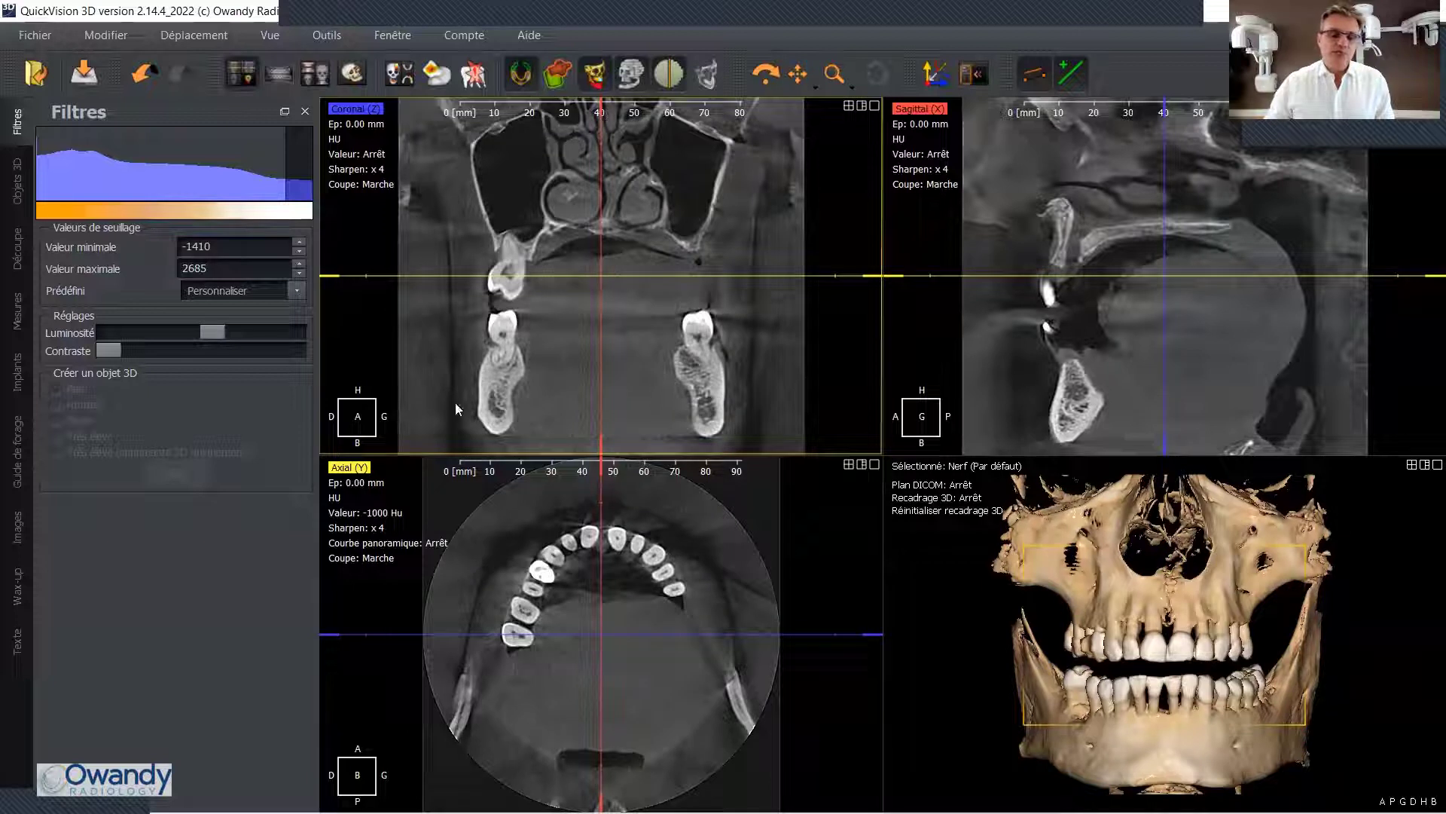
pyautogui.click(489, 705)
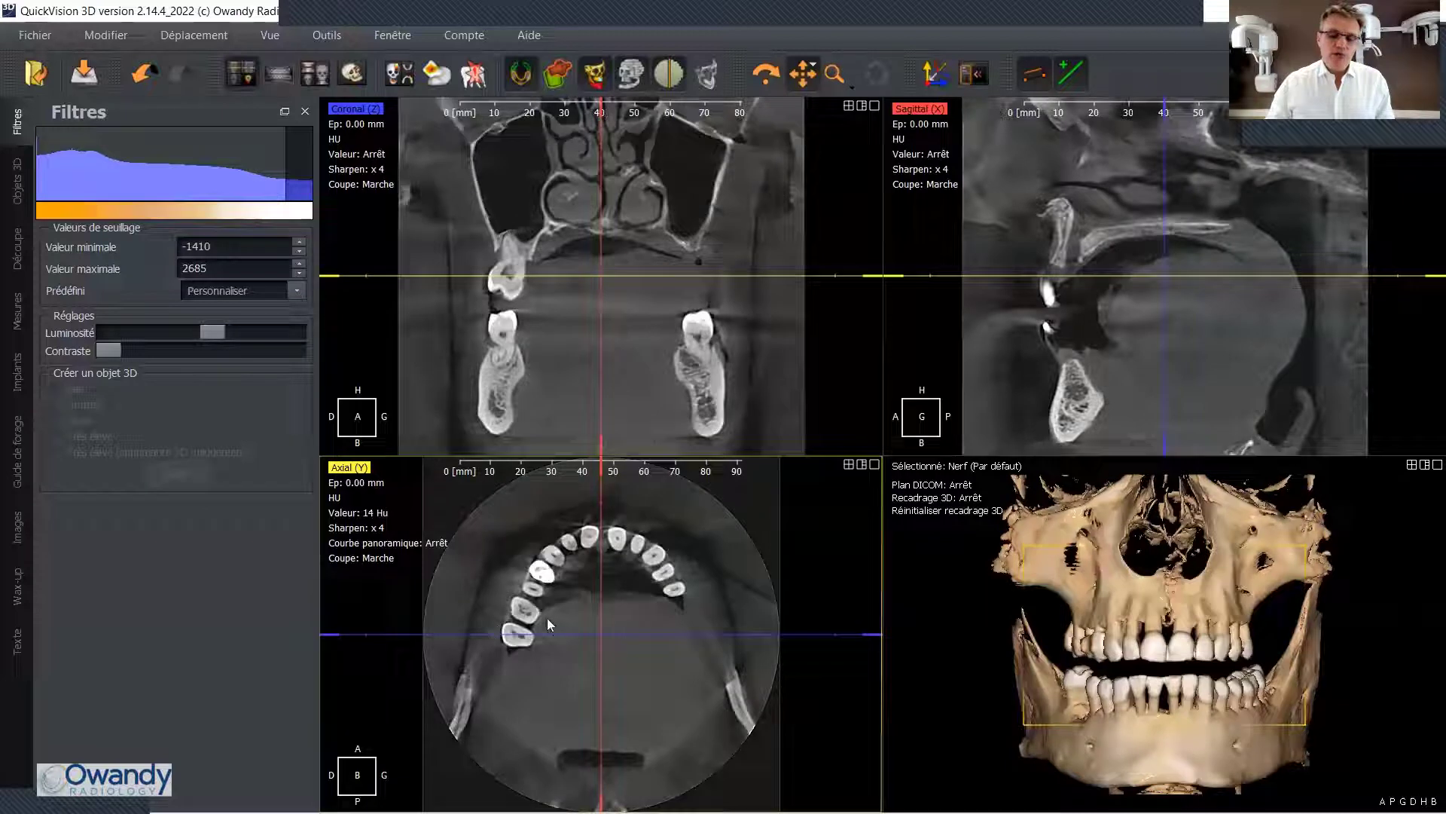
pyautogui.moveTo(713, 277); pyautogui.dragTo(707, 341)
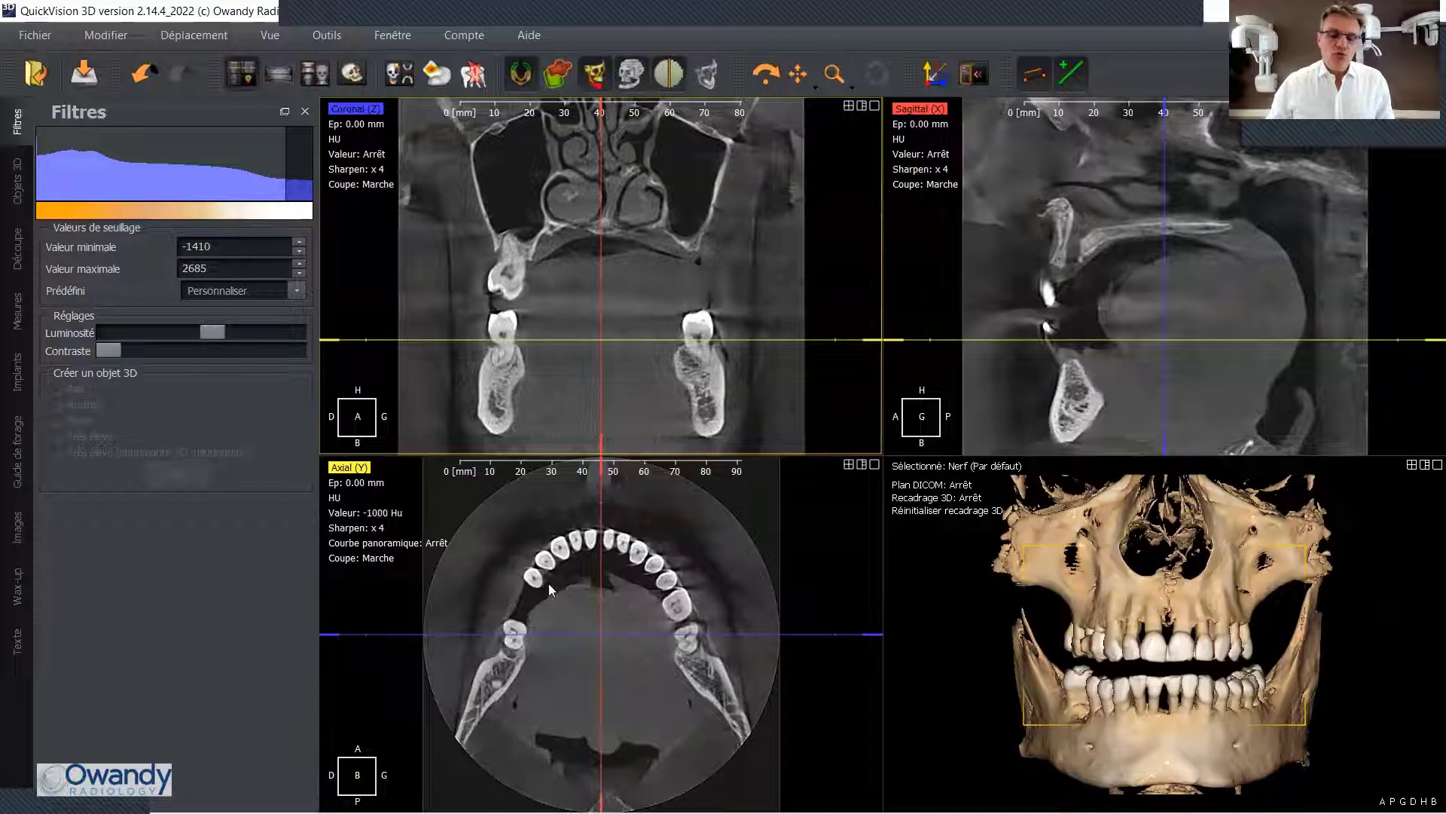
pyautogui.moveTo(1196, 630); pyautogui.dragTo(1135, 647)
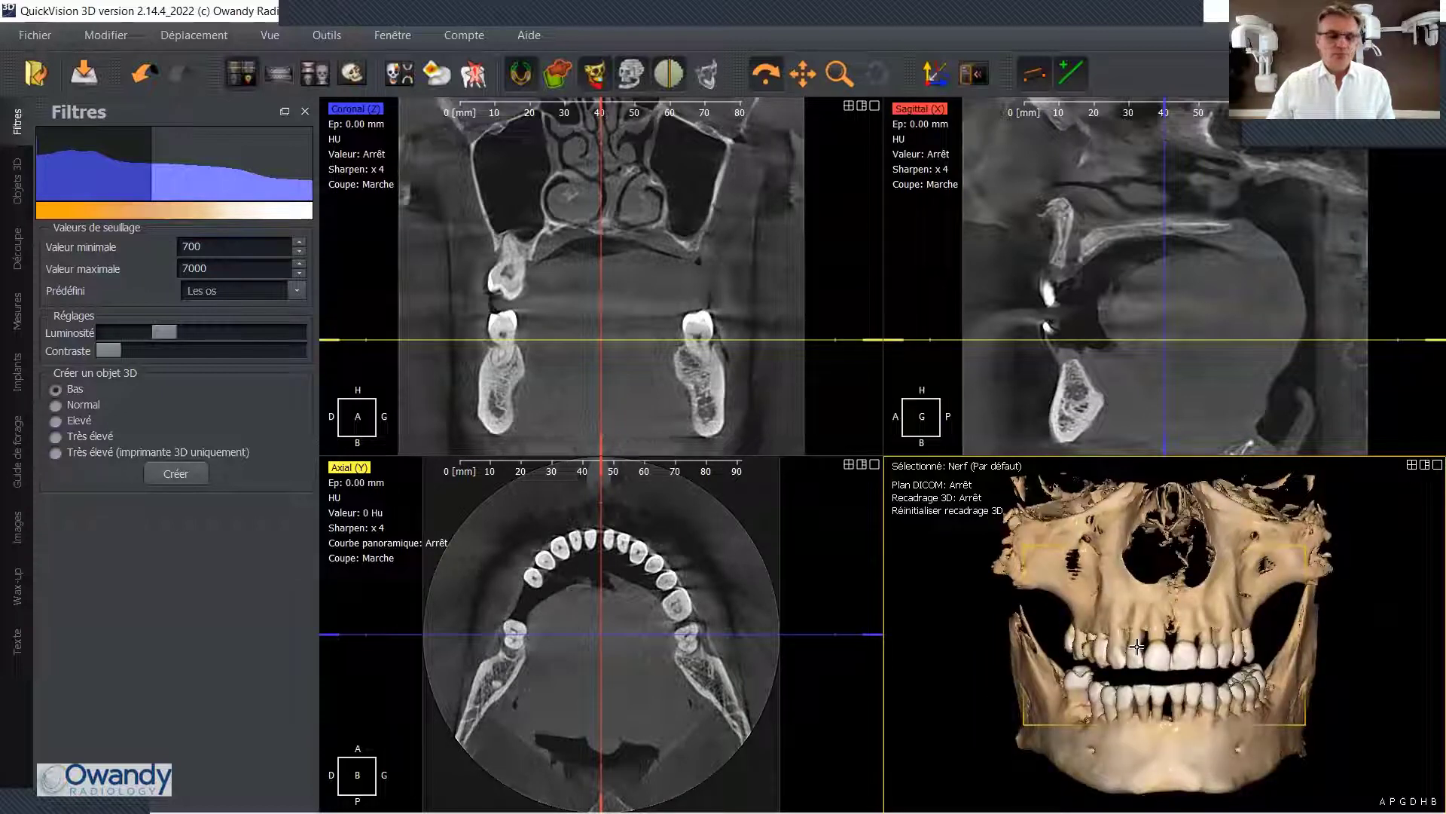
pyautogui.moveTo(1133, 340); pyautogui.dragTo(1133, 277)
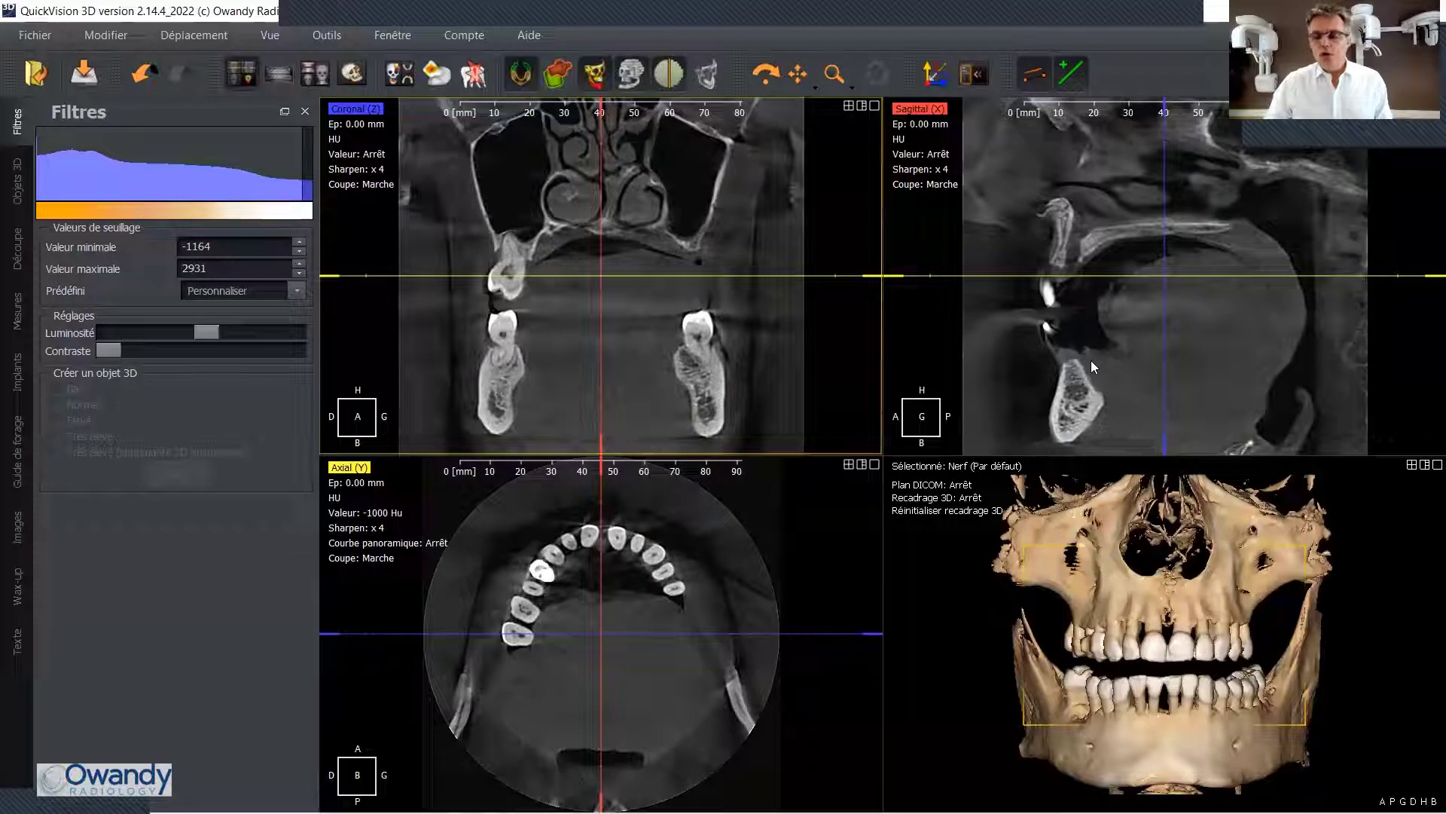
# - Rotate the skull in the 3D view, and toggle the volume display off and on, leaving it shown
pyautogui.moveTo(1119, 558); pyautogui.dragTo(1152, 566)
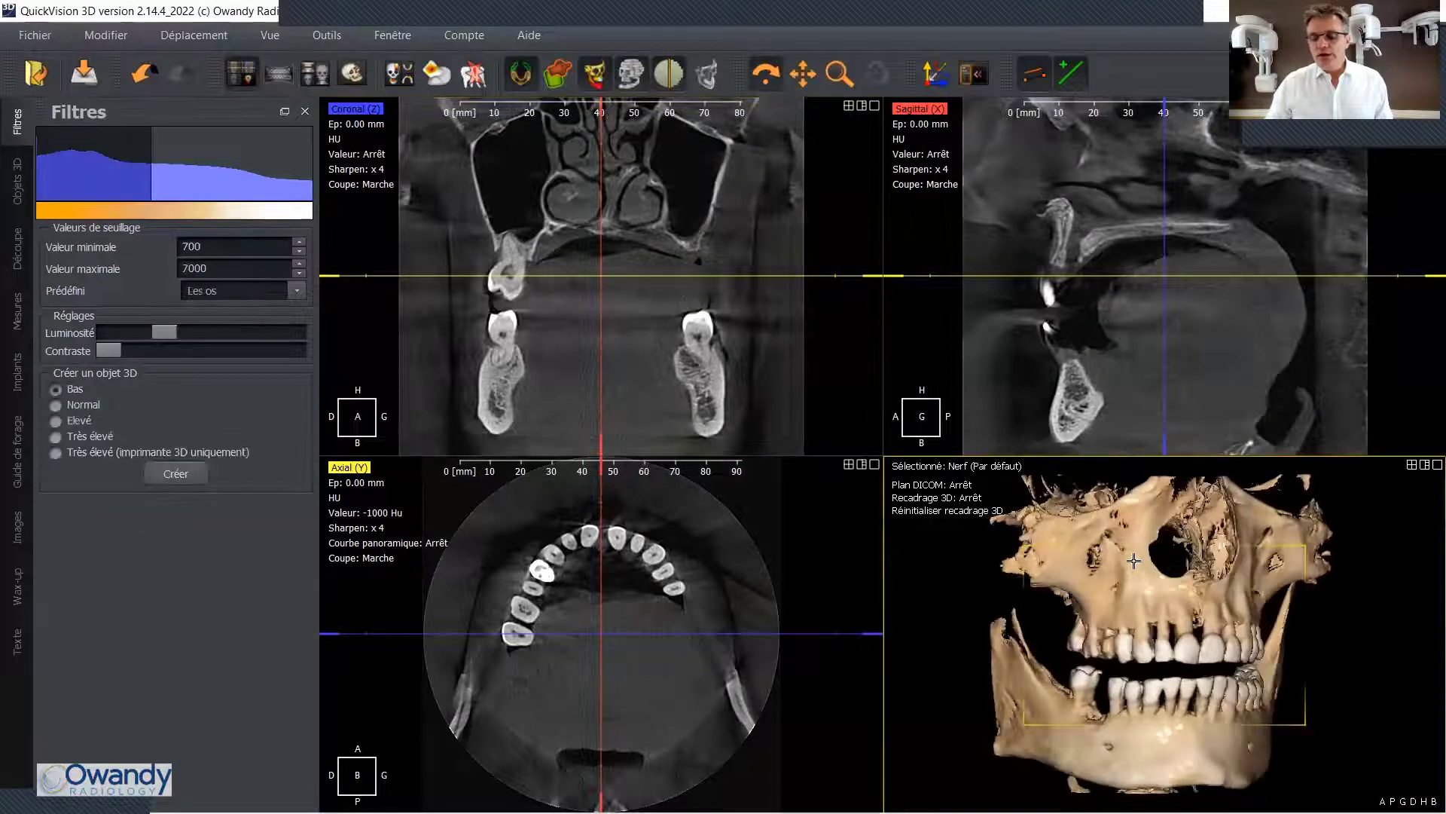
pyautogui.click(1155, 491)
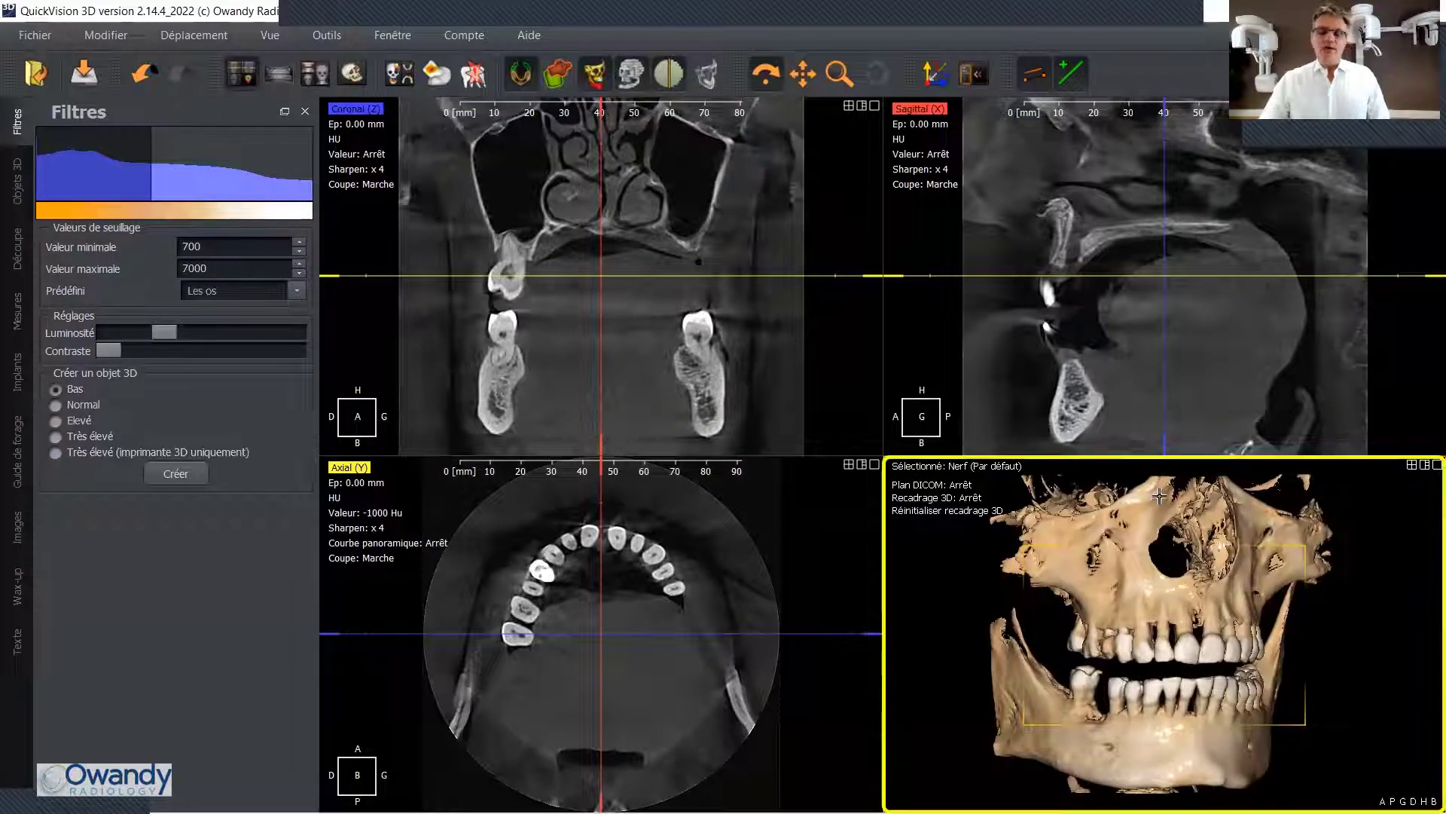
pyautogui.click(1153, 574)
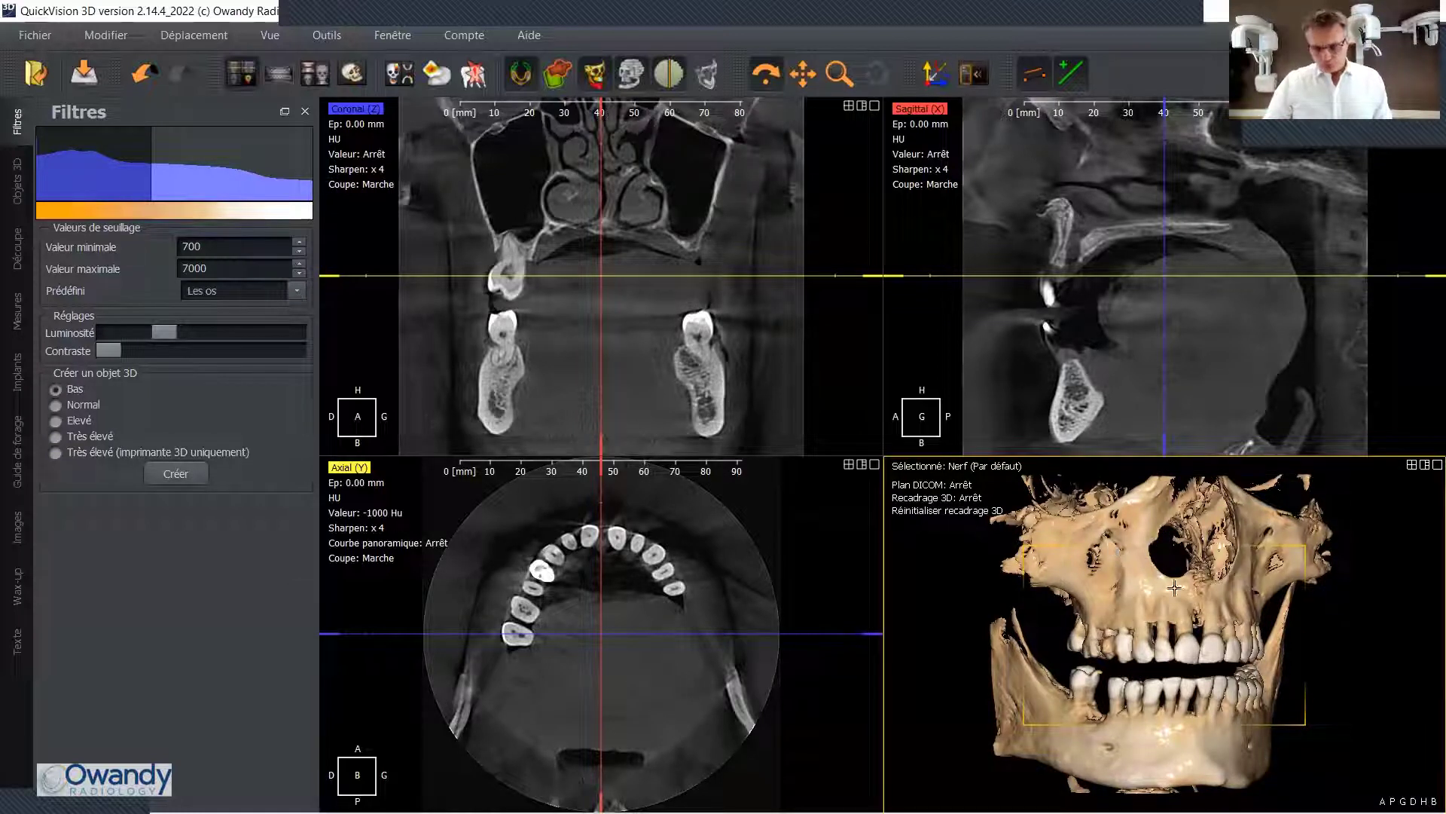
pyautogui.moveTo(1175, 587); pyautogui.dragTo(1088, 601)
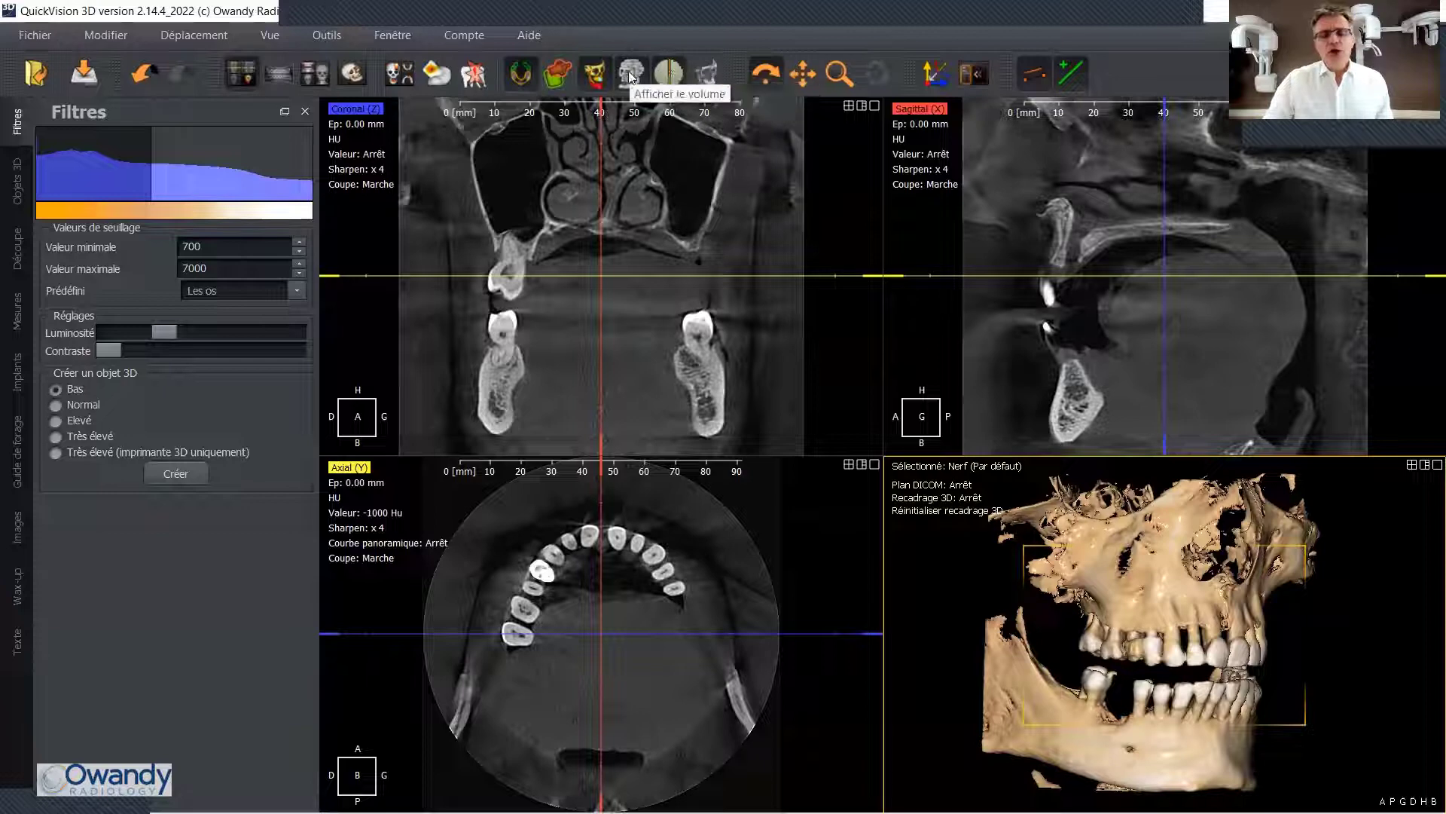
pyautogui.click(629, 71)
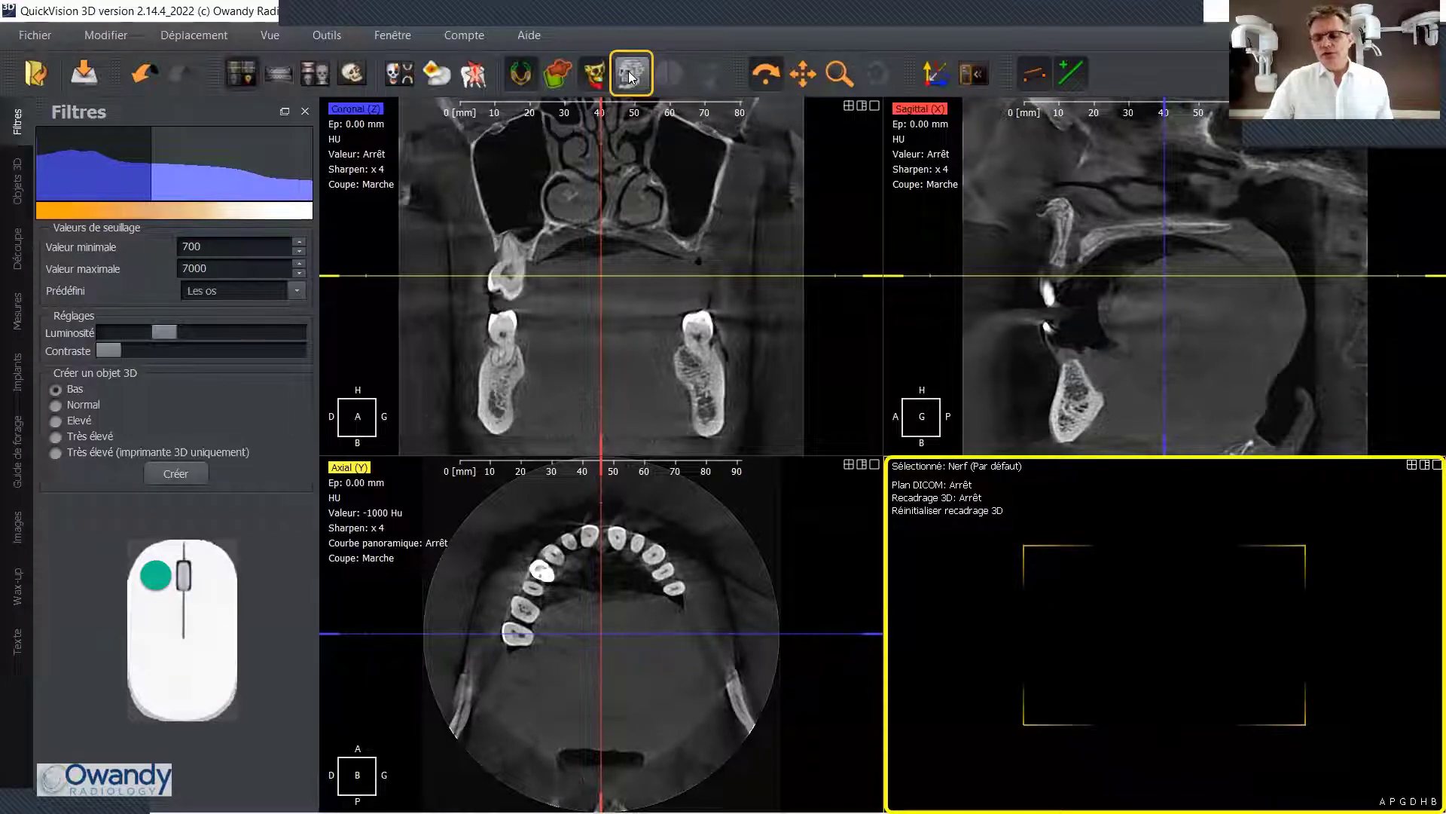
pyautogui.click(629, 72)
pyautogui.click(629, 72)
pyautogui.click(629, 72)
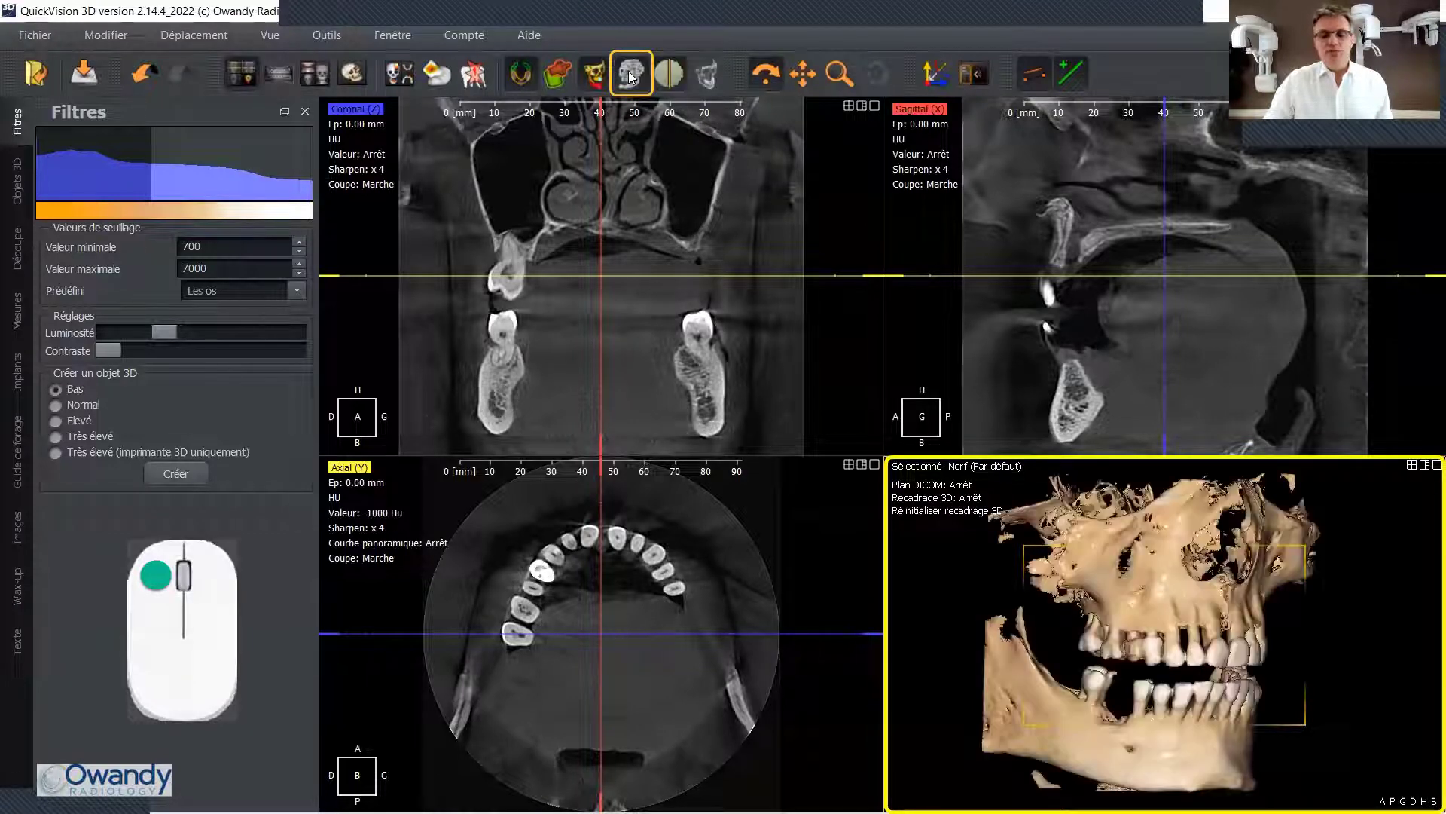
pyautogui.moveTo(1144, 582); pyautogui.dragTo(1130, 586)
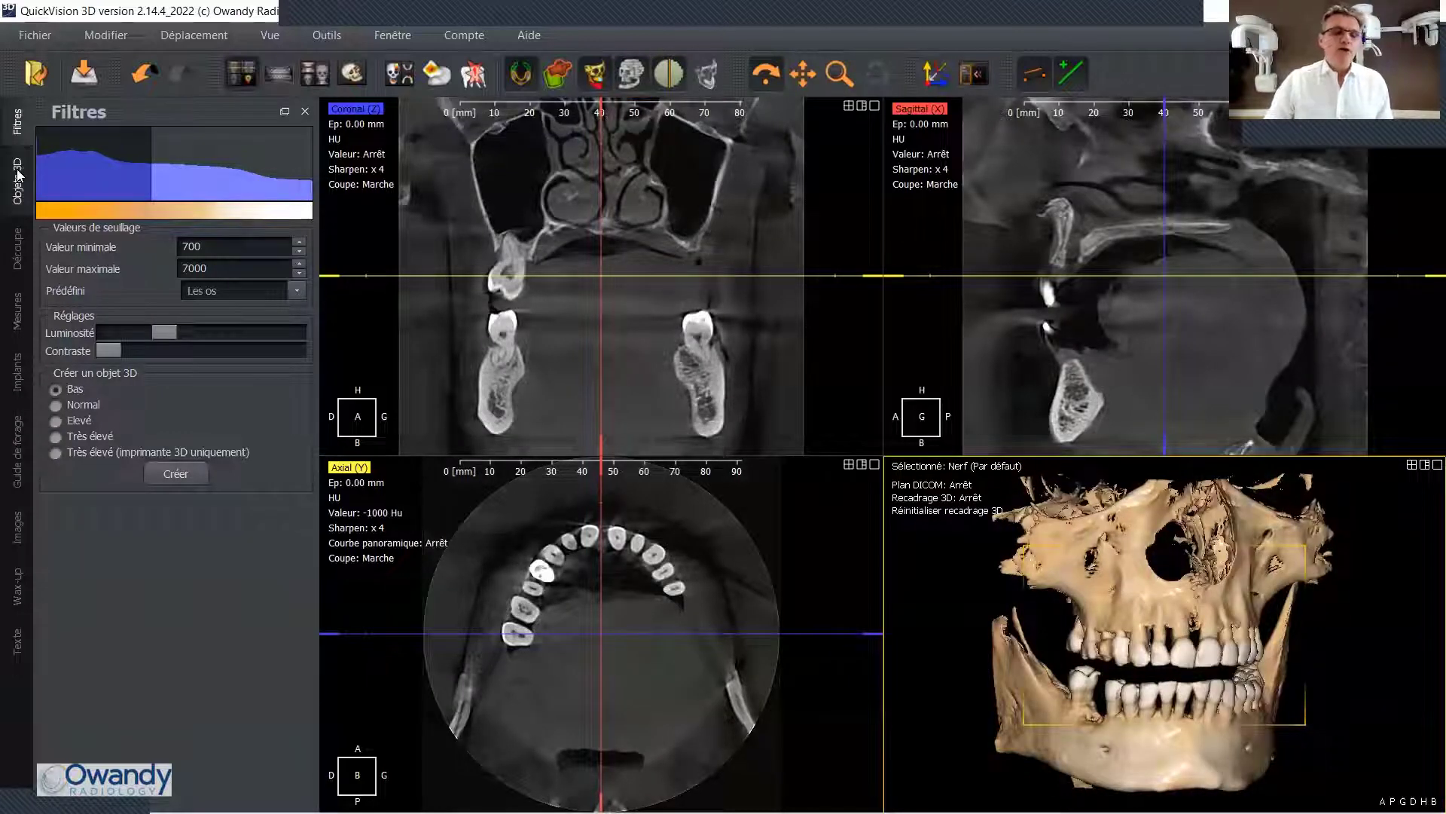
# - Show the LowerJaw Monochrome 3D object, and hide the volume to inspect the jaw model alone from above
pyautogui.click(53, 165)
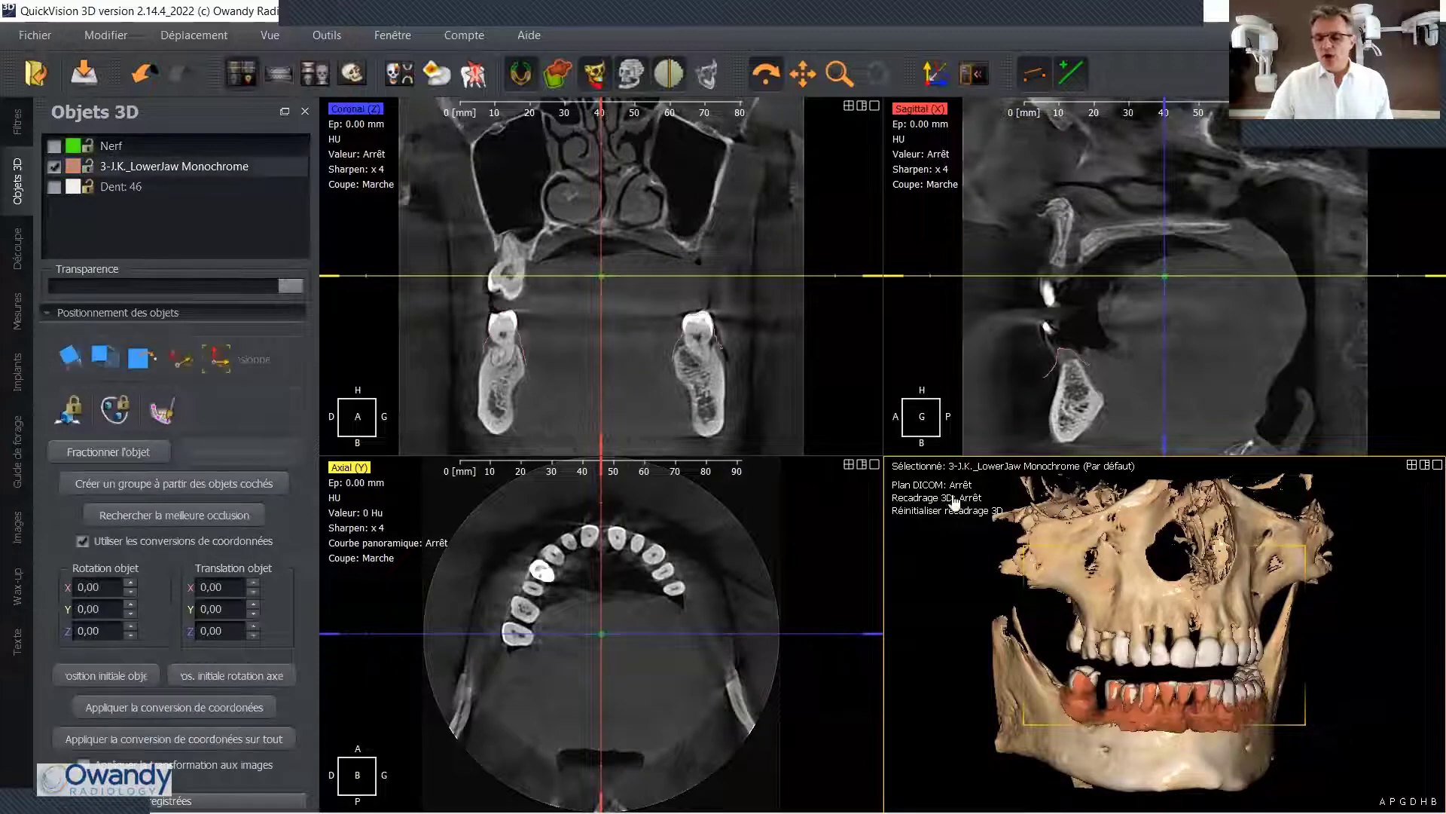
pyautogui.moveTo(1097, 602); pyautogui.dragTo(1168, 604)
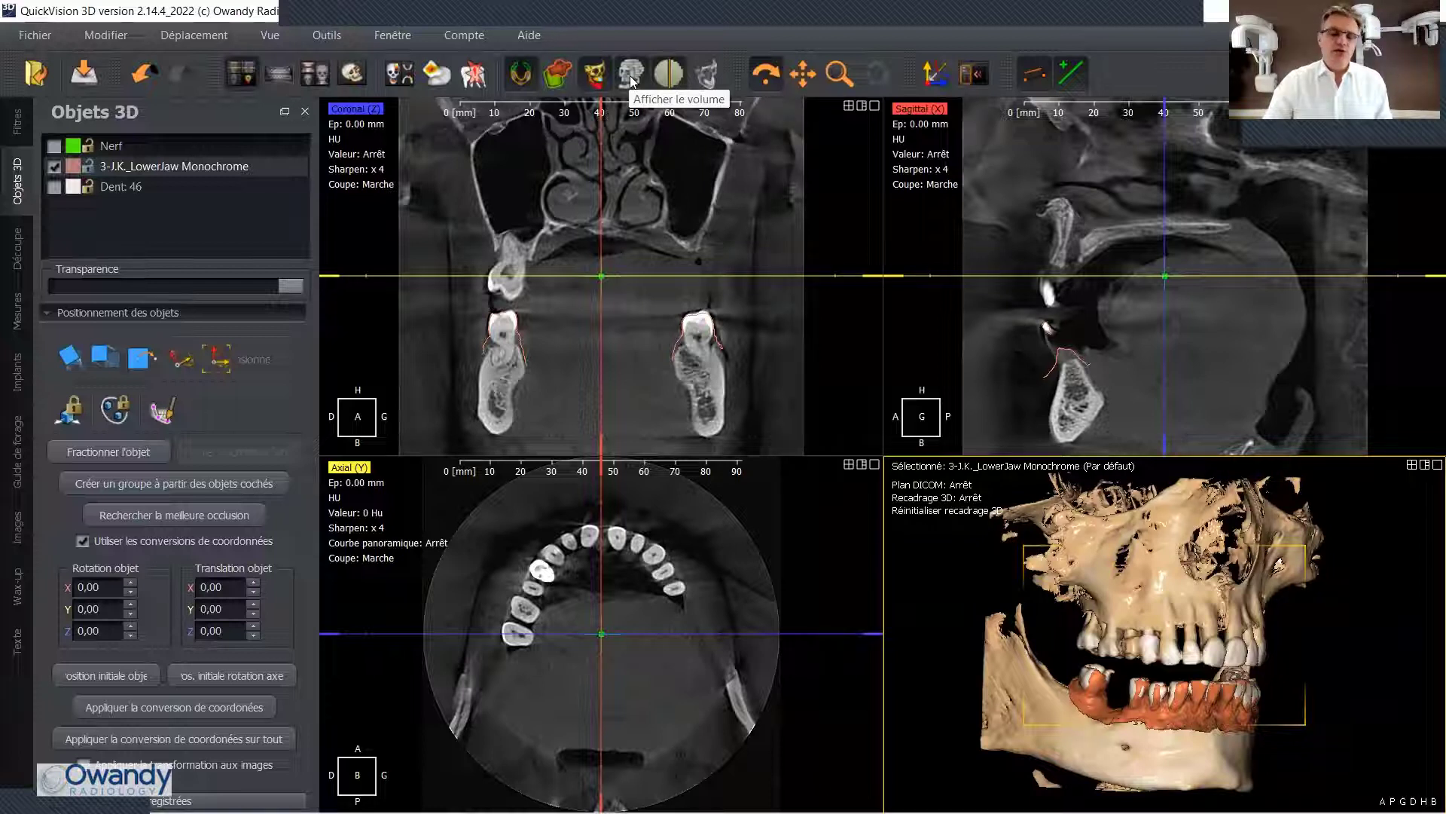
pyautogui.click(631, 78)
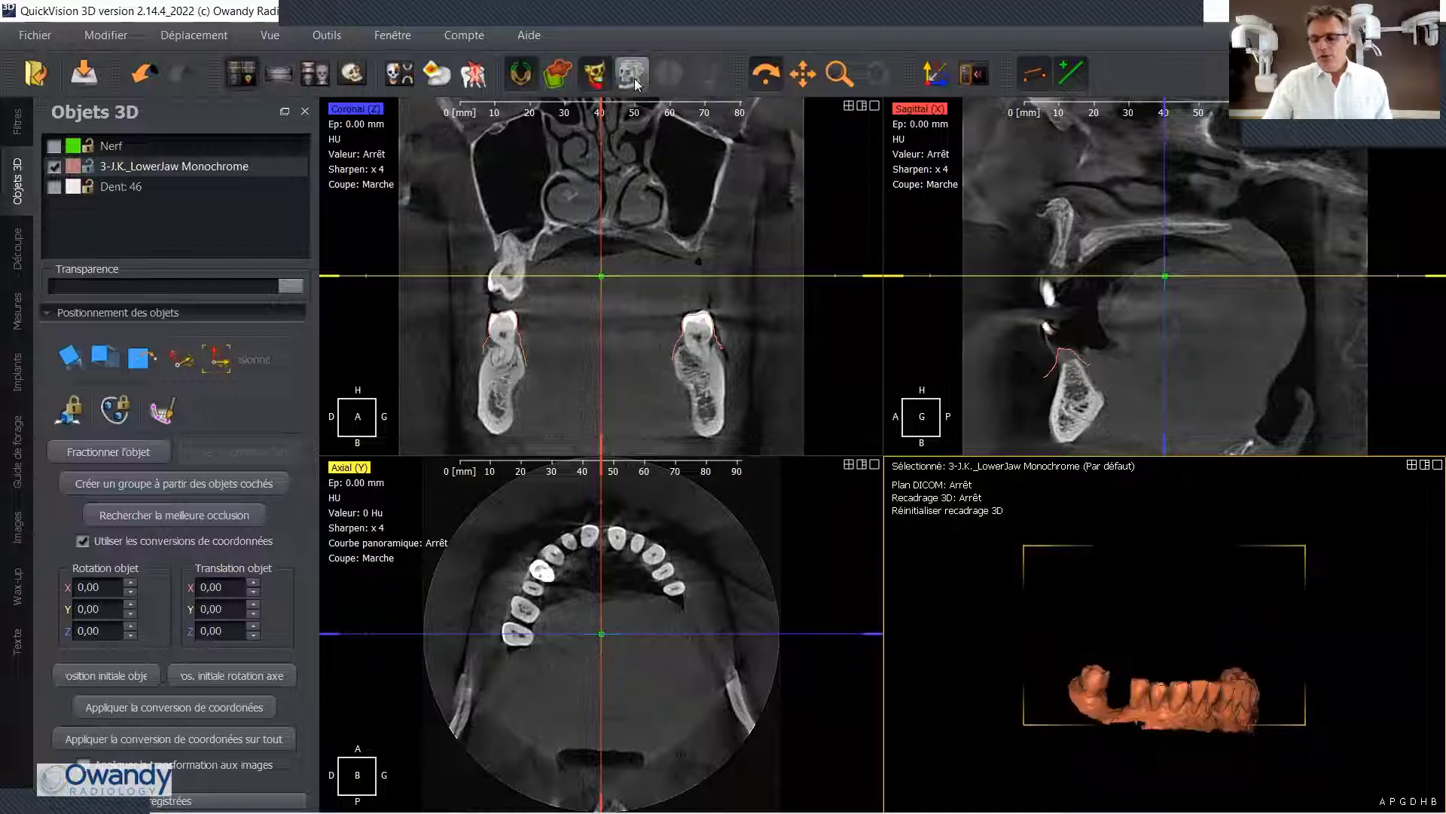
pyautogui.moveTo(1139, 703)
pyautogui.mouseDown()
pyautogui.moveTo(1145, 719)
pyautogui.moveTo(1110, 665)
pyautogui.moveTo(1134, 698)
pyautogui.mouseUp()
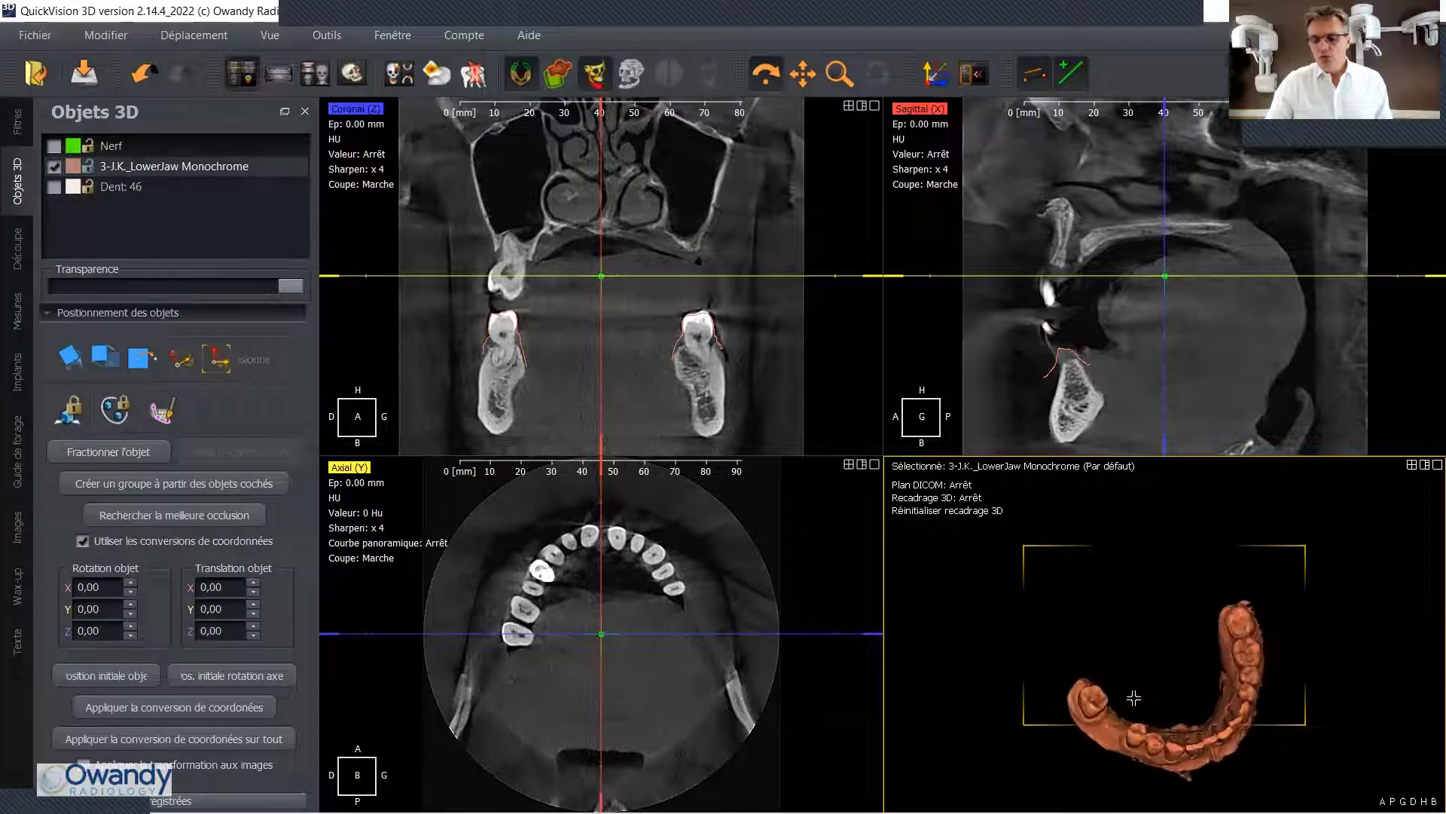
# - Display the volume again together with the lower jaw model, and rotate them to see the front teeth
pyautogui.click(626, 80)
pyautogui.click(626, 80)
pyautogui.click(625, 80)
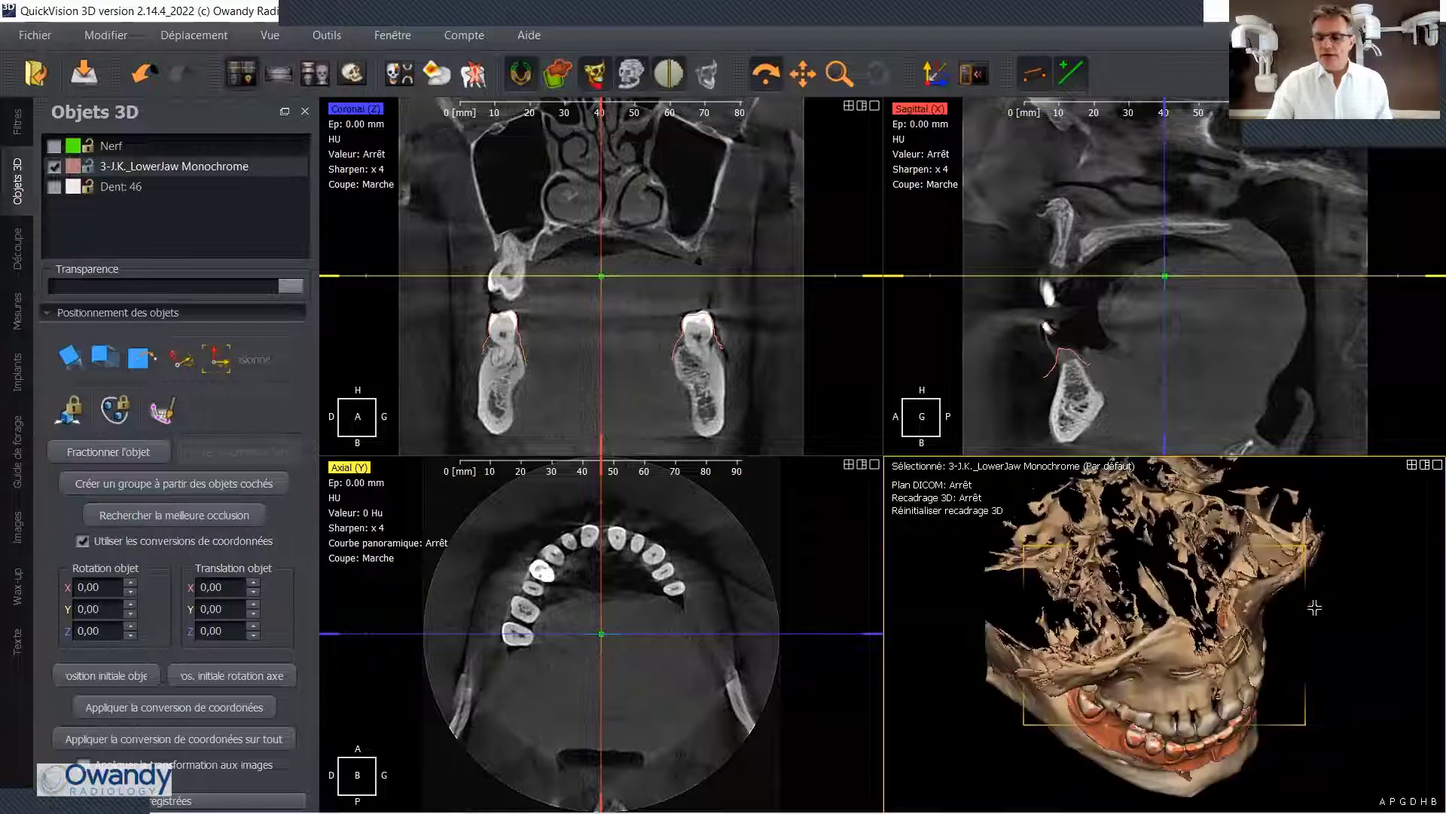
pyautogui.moveTo(1314, 607); pyautogui.dragTo(1139, 509)
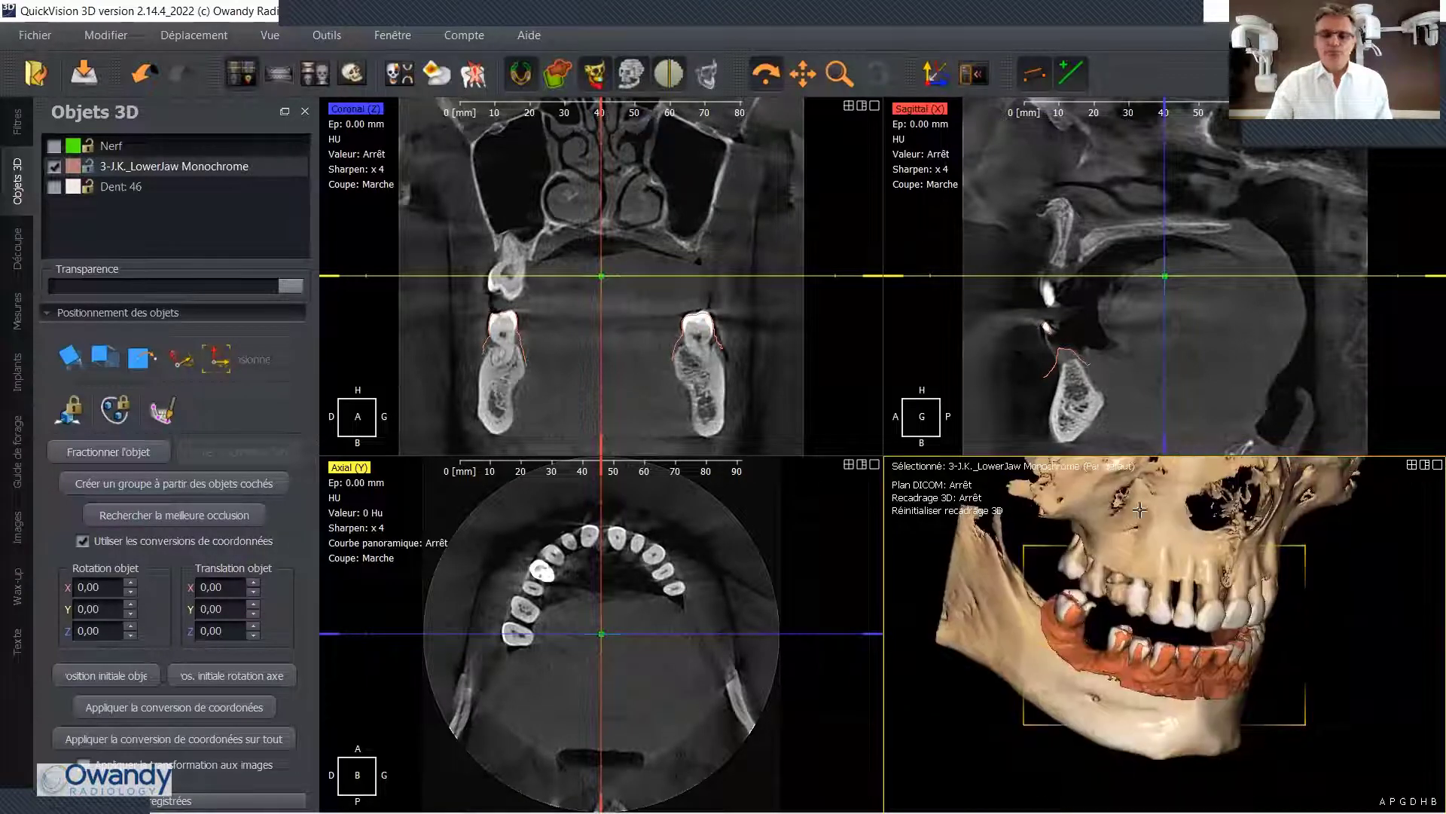
# - Switch the 3D volume to the MIP view, and rotate it to examine the teeth and roots
pyautogui.click(666, 75)
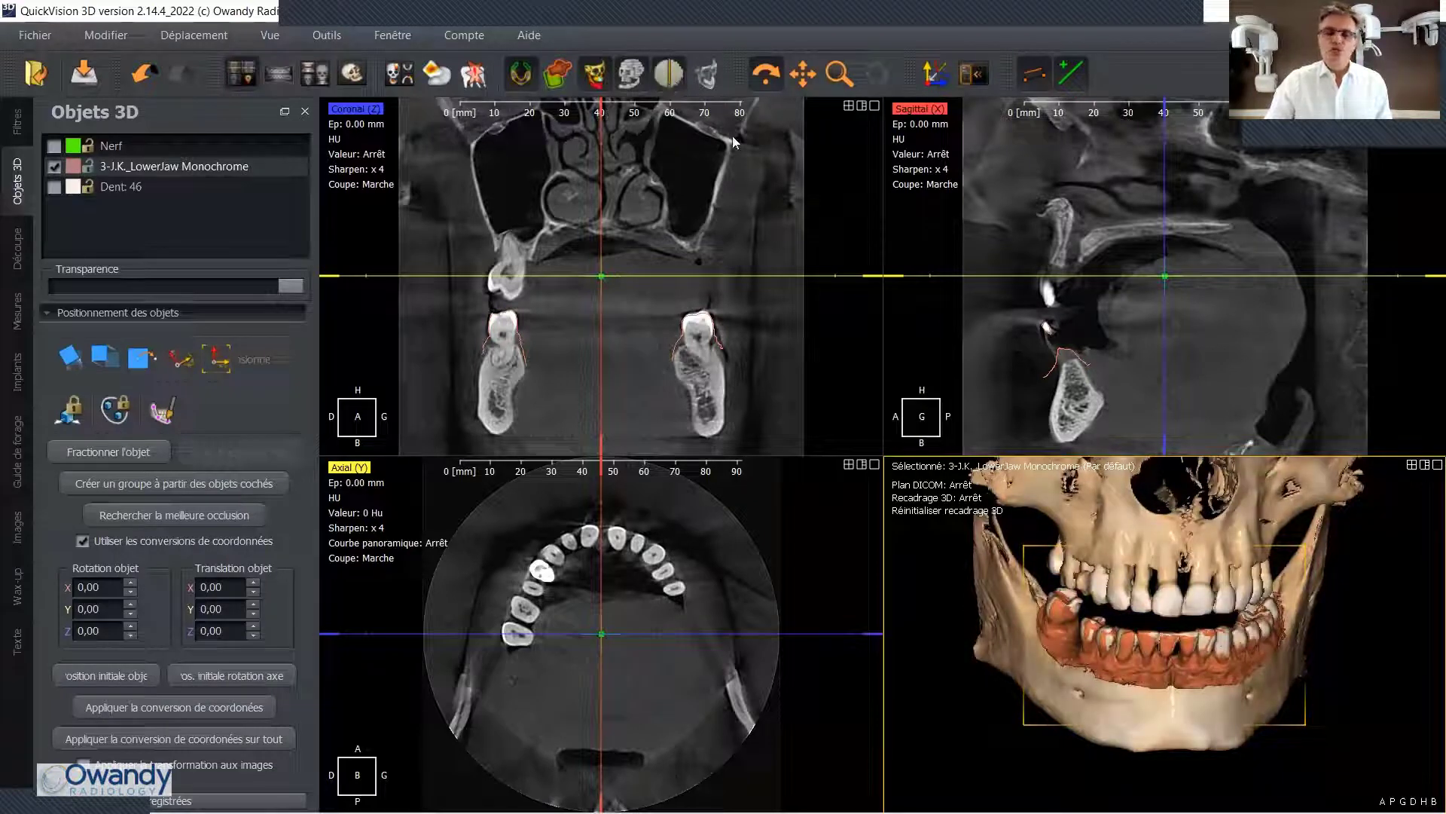
pyautogui.click(703, 62)
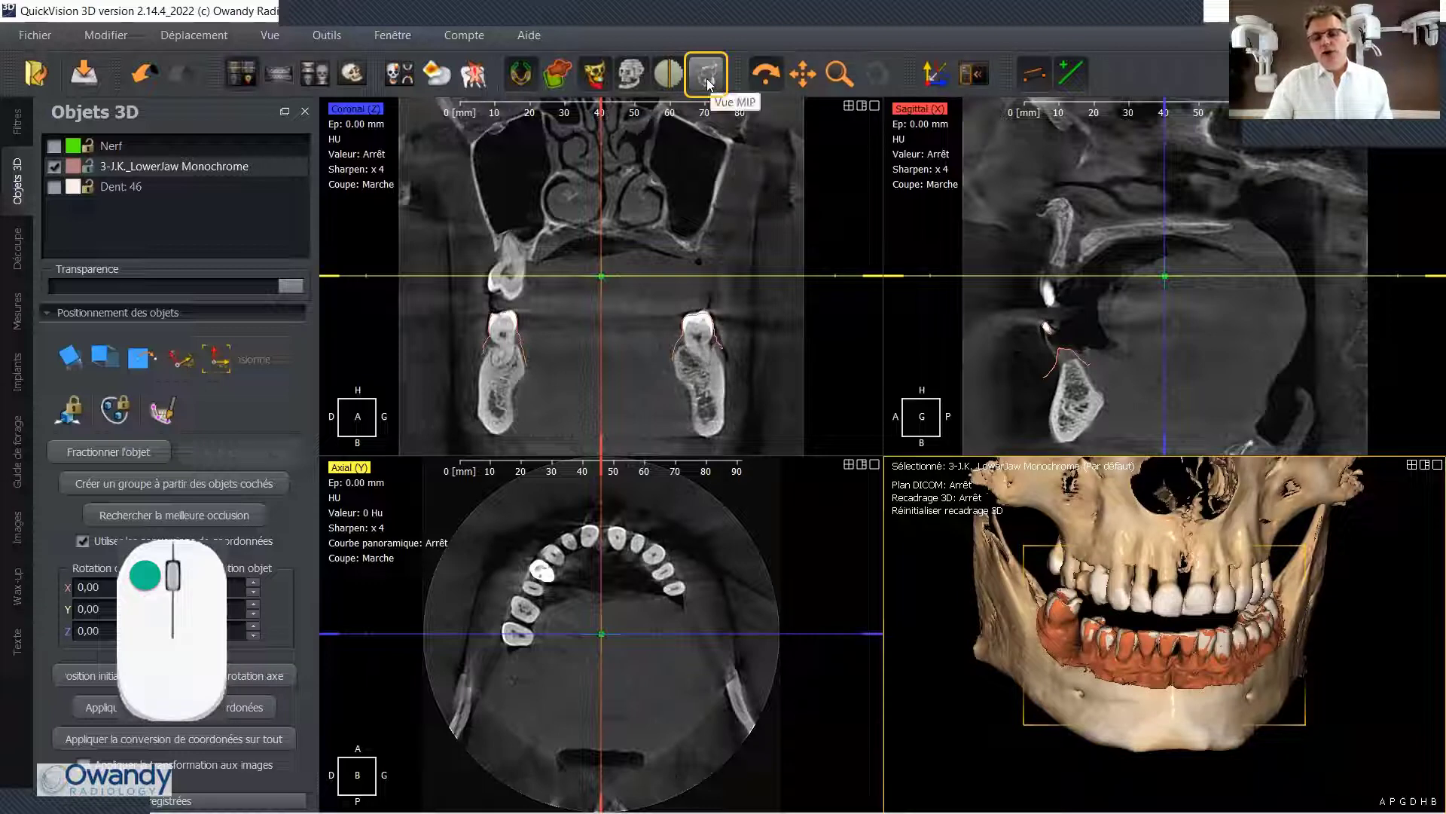
pyautogui.click(708, 84)
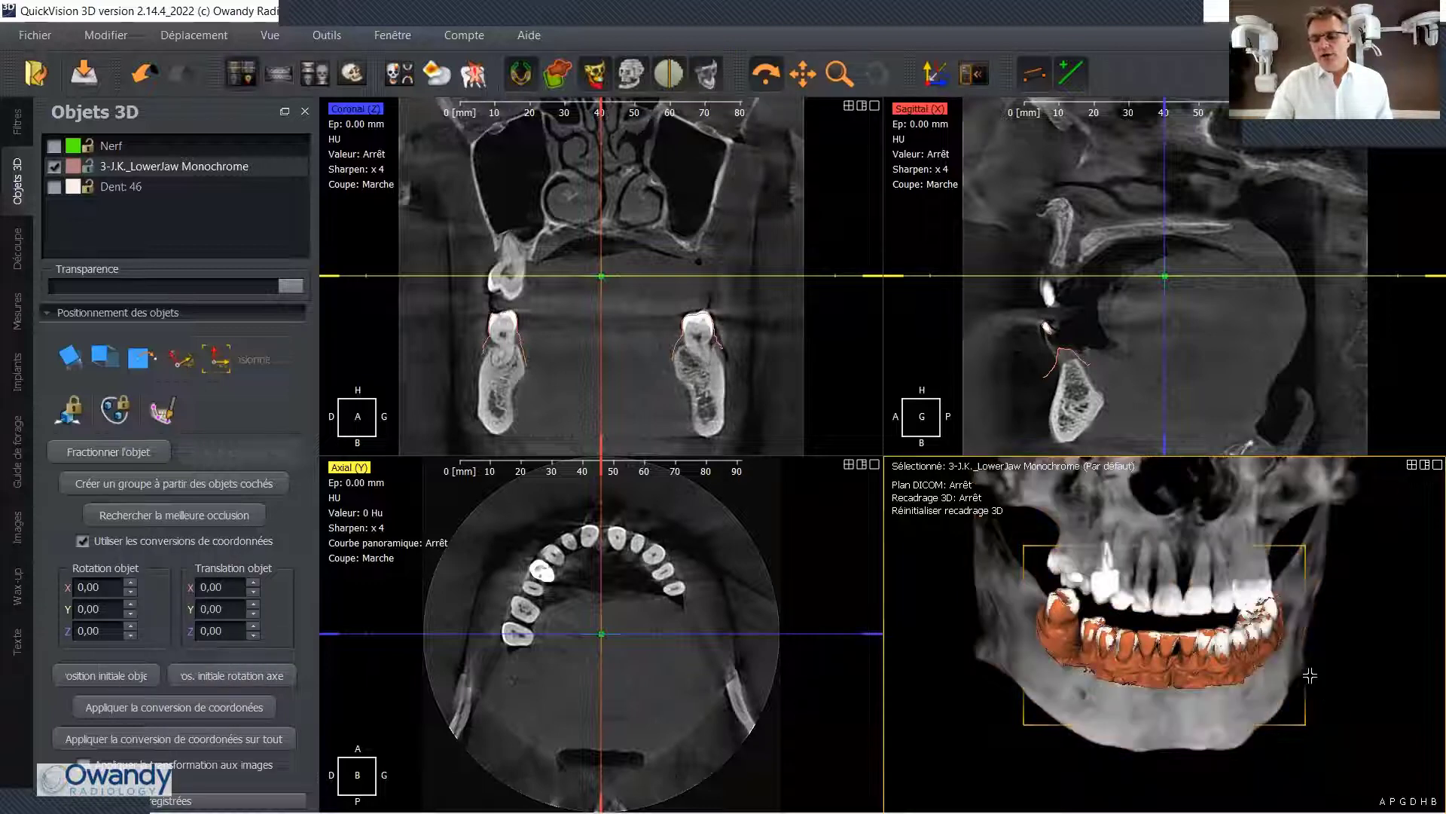
pyautogui.moveTo(1183, 621)
pyautogui.mouseDown()
pyautogui.moveTo(1252, 638)
pyautogui.moveTo(1220, 649)
pyautogui.moveTo(1187, 627)
pyautogui.mouseUp()
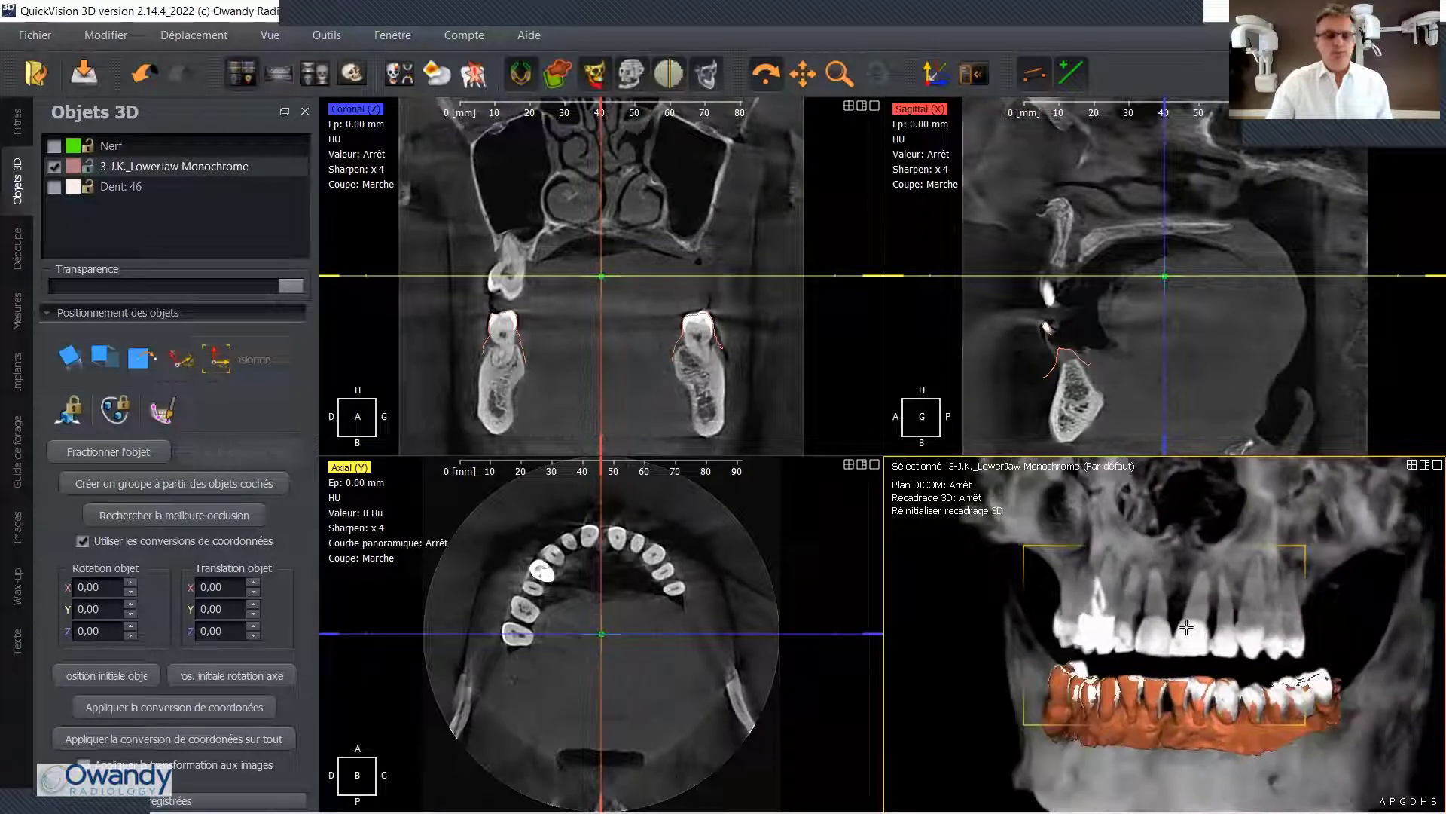
# - Hide the LowerJaw Monochrome object, return to the filter settings, and rotate the MIP volume to view both sides of the jaws
pyautogui.click(54, 167)
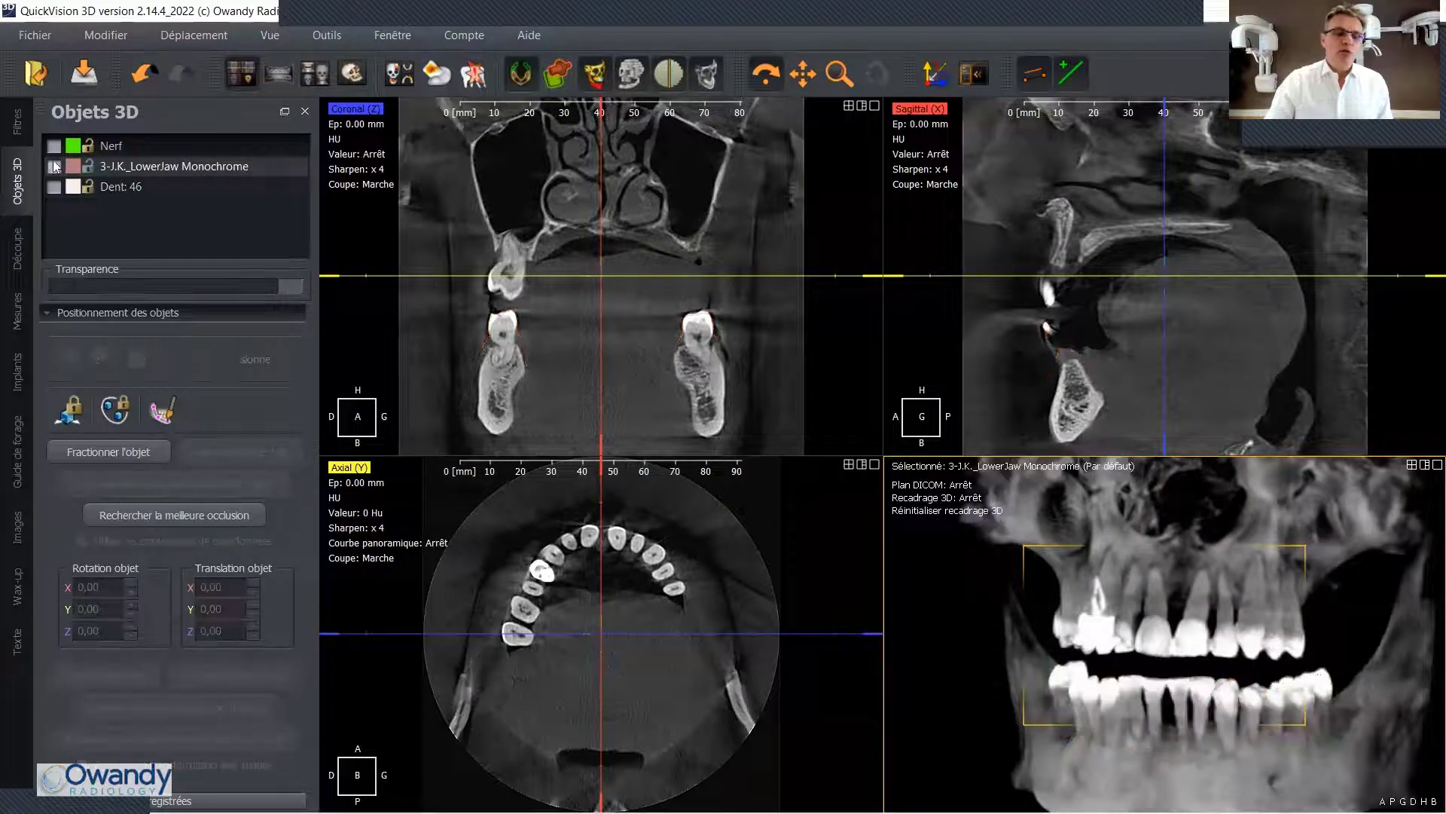
pyautogui.click(17, 121)
pyautogui.moveTo(1092, 622); pyautogui.dragTo(1179, 530)
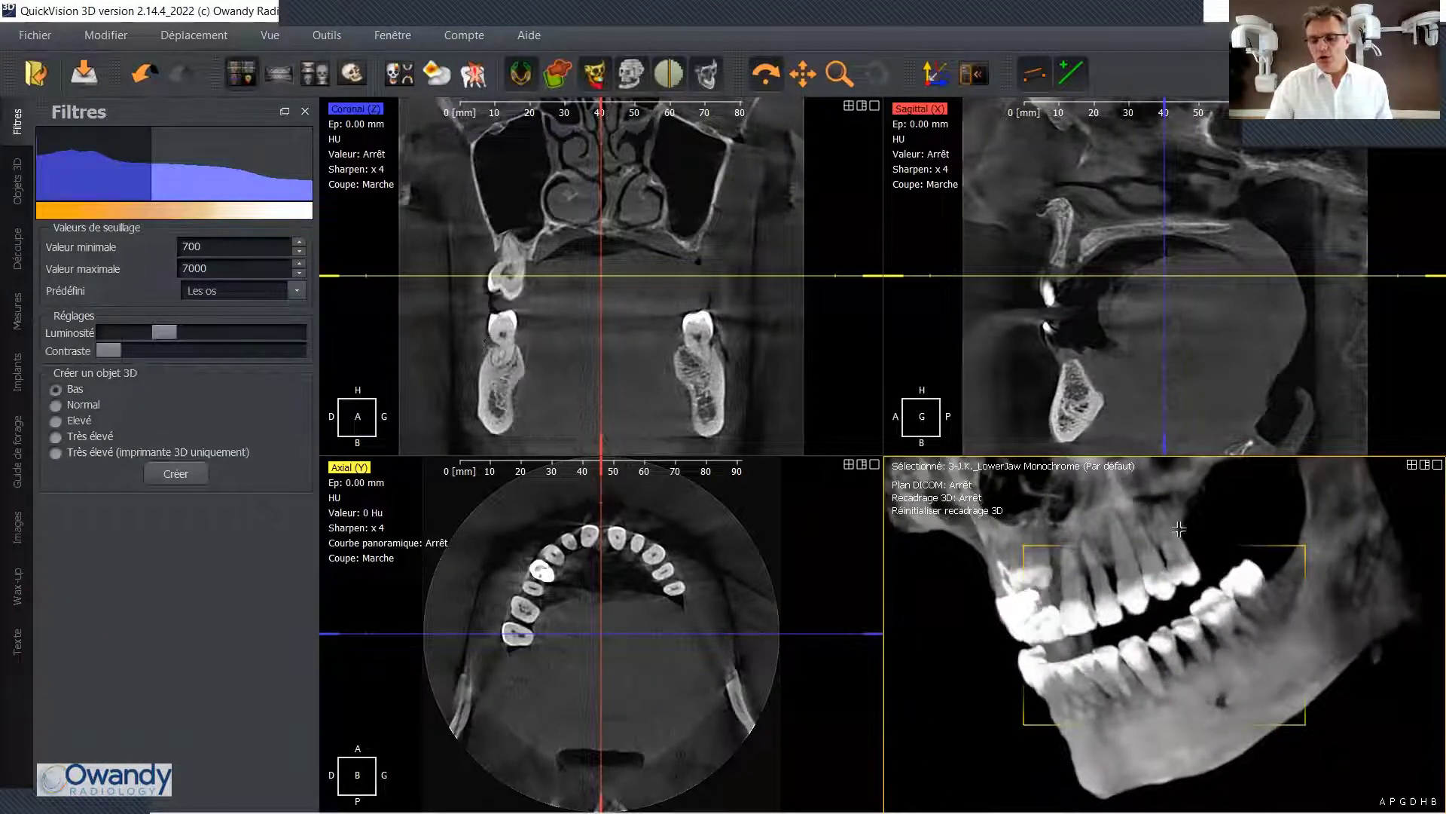
pyautogui.moveTo(1062, 576); pyautogui.dragTo(1084, 657)
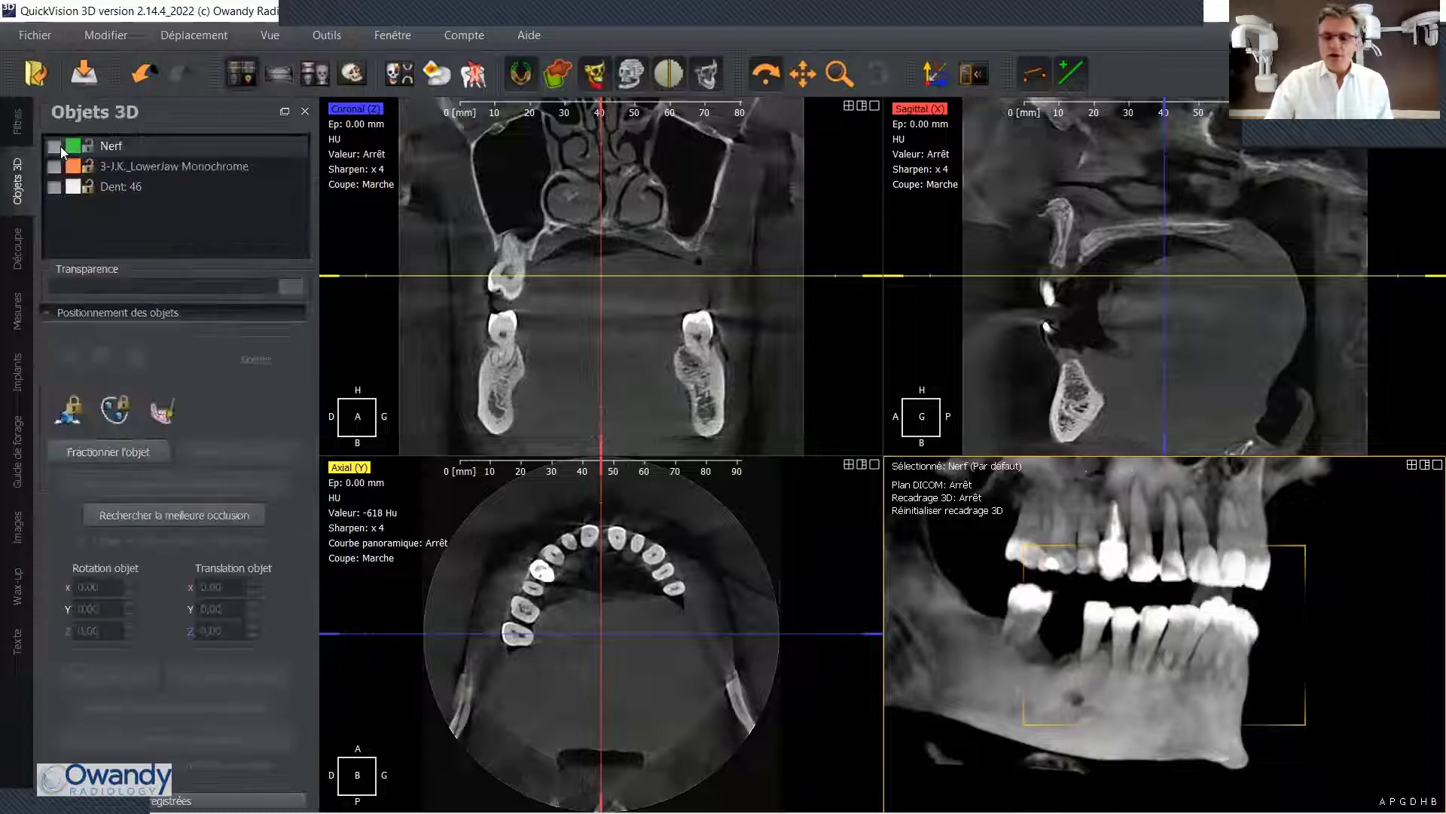
# - Show the Nerf object in the 3D view, and switch the volume from MIP back to the standard bone rendering
pyautogui.click(60, 146)
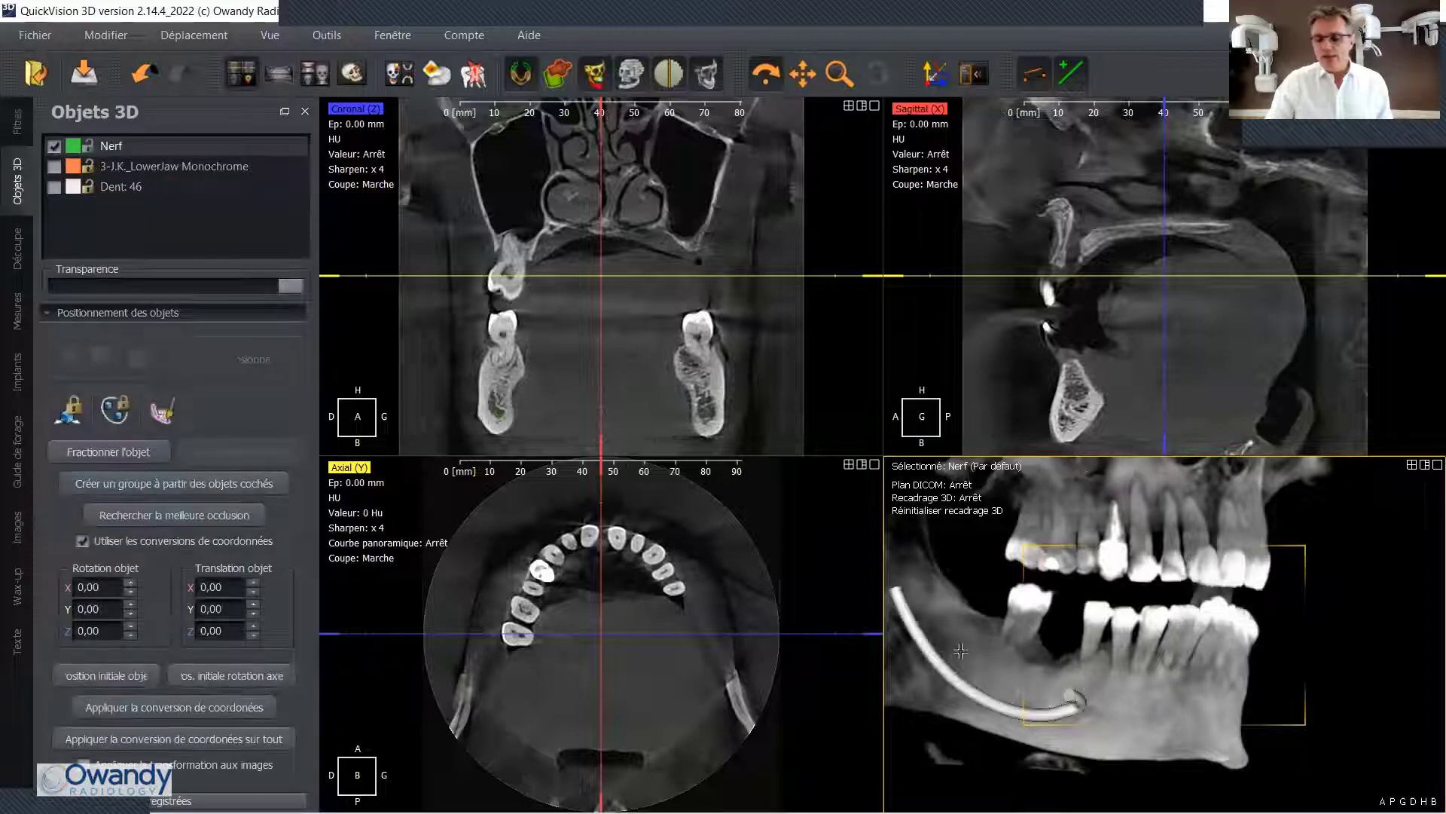
pyautogui.moveTo(1142, 716); pyautogui.dragTo(1224, 698)
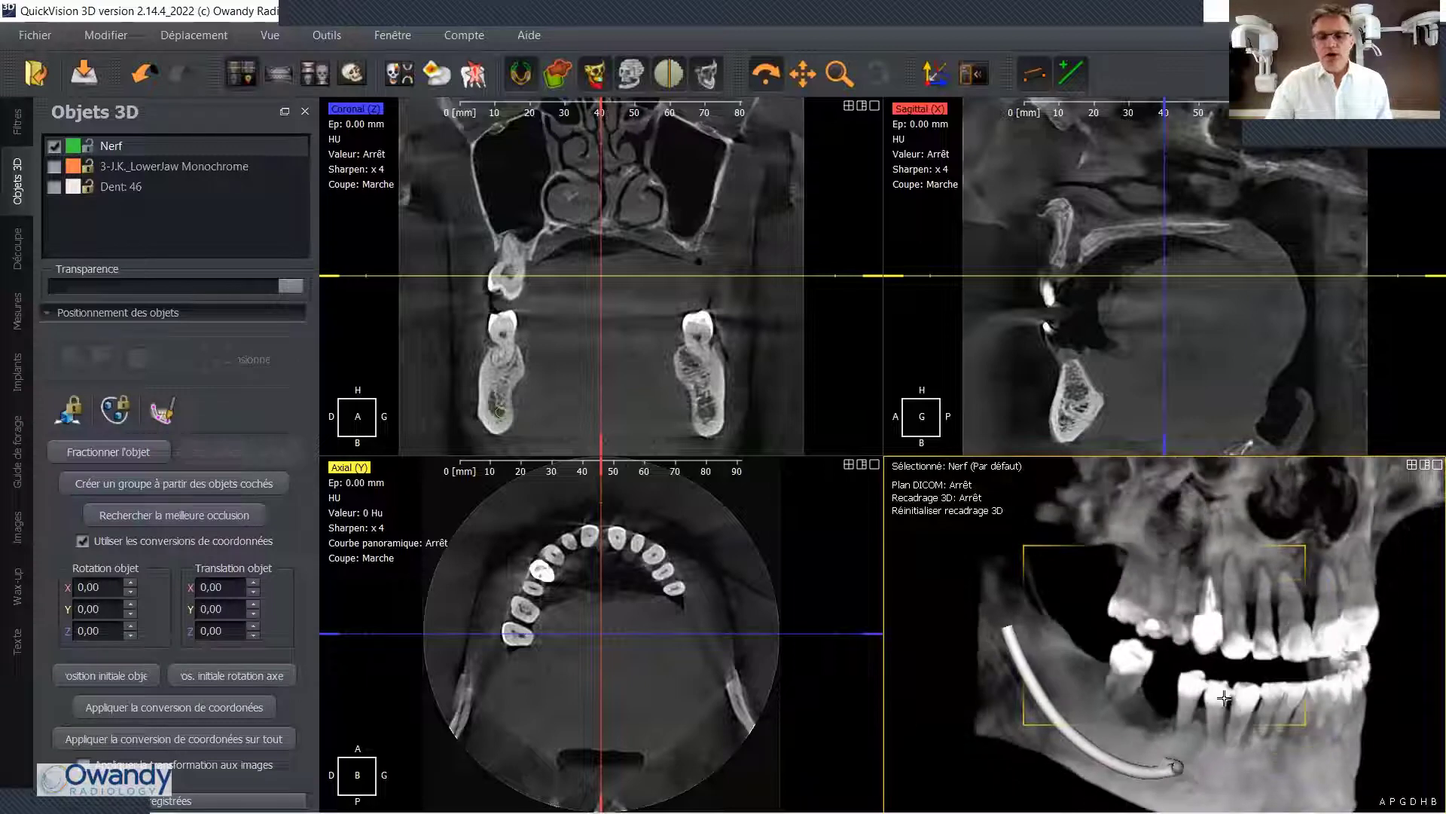
pyautogui.click(707, 75)
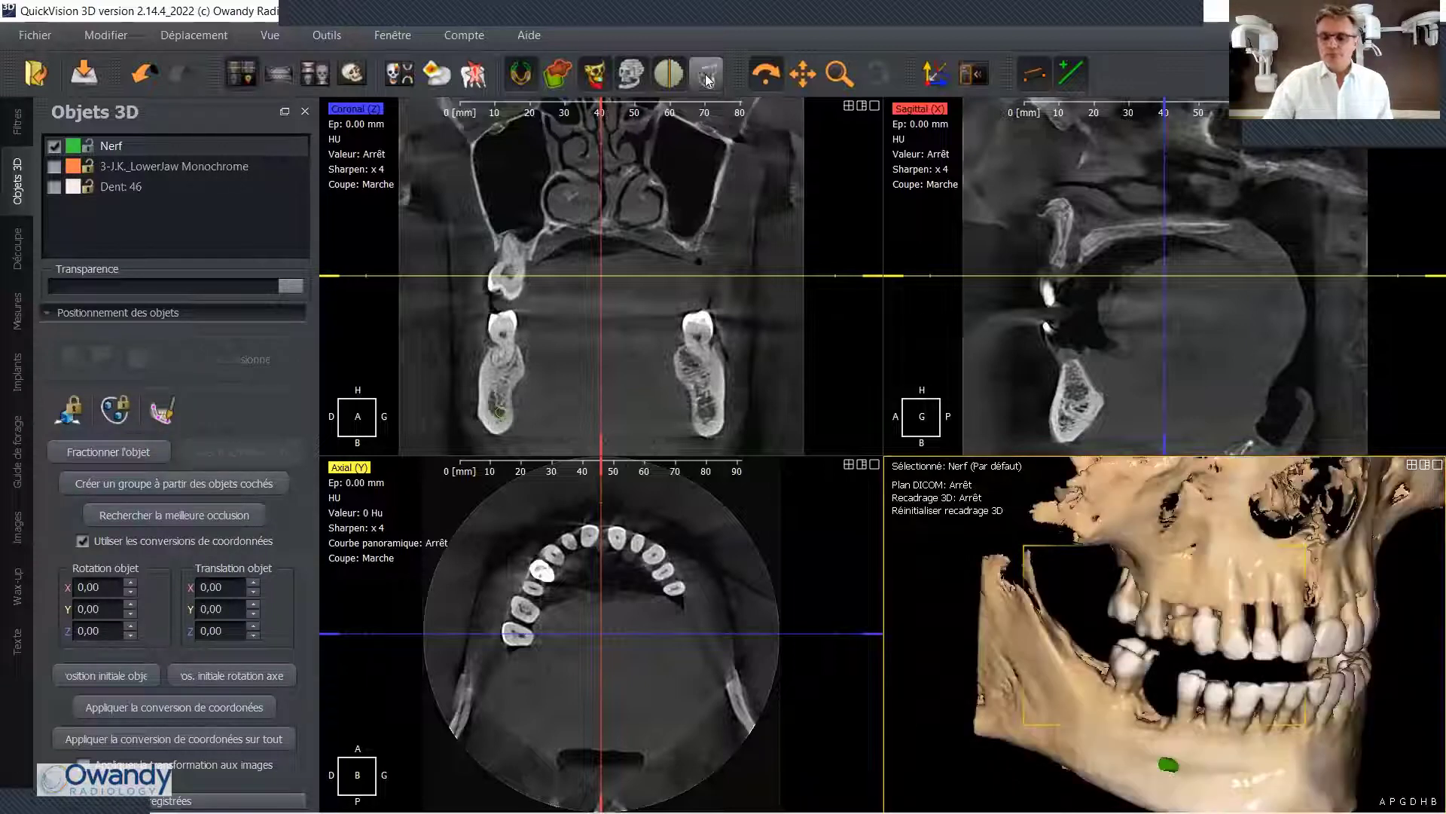
pyautogui.click(706, 76)
pyautogui.click(706, 75)
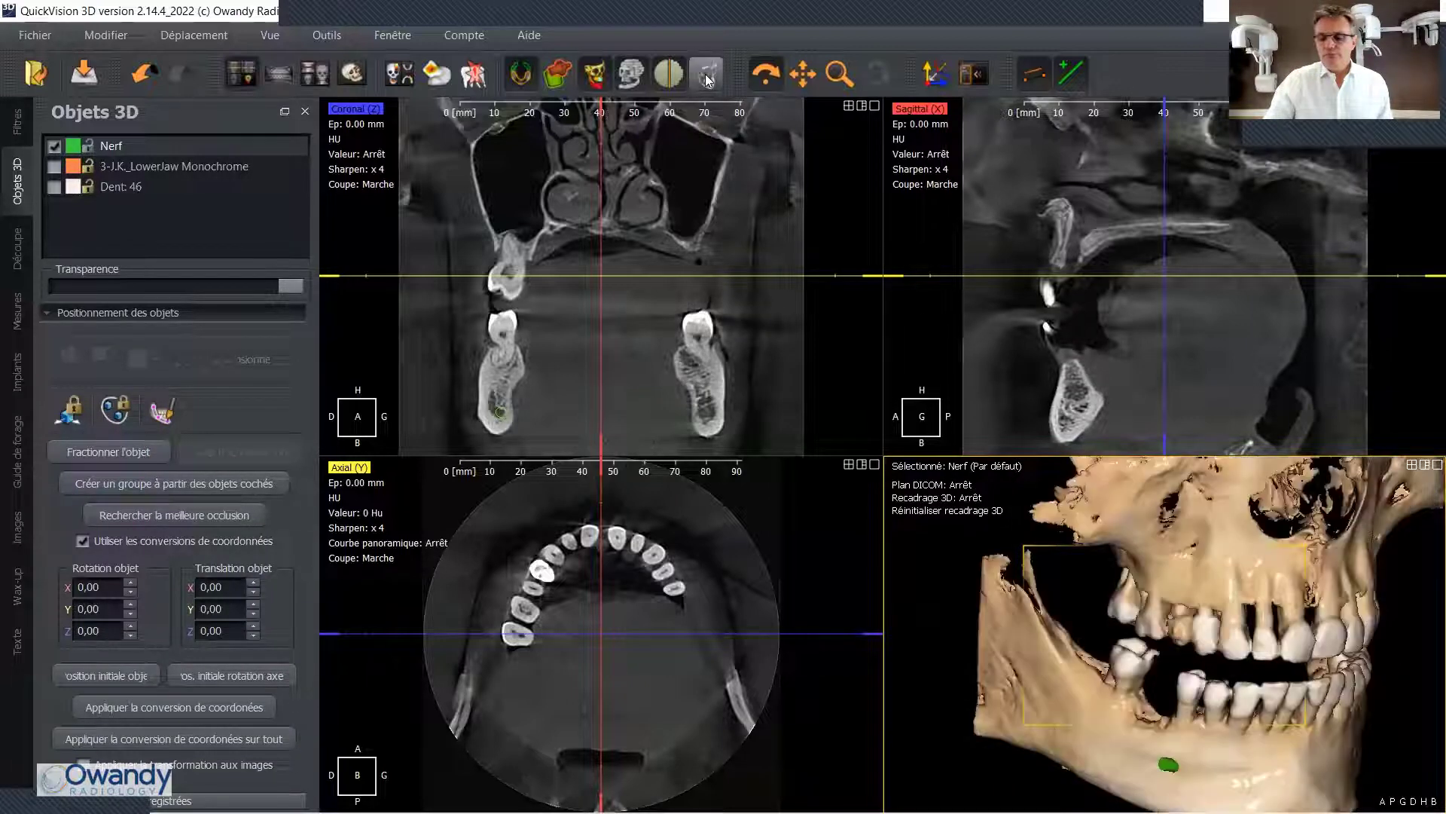
pyautogui.moveTo(1107, 618); pyautogui.dragTo(1078, 577, button='middle')
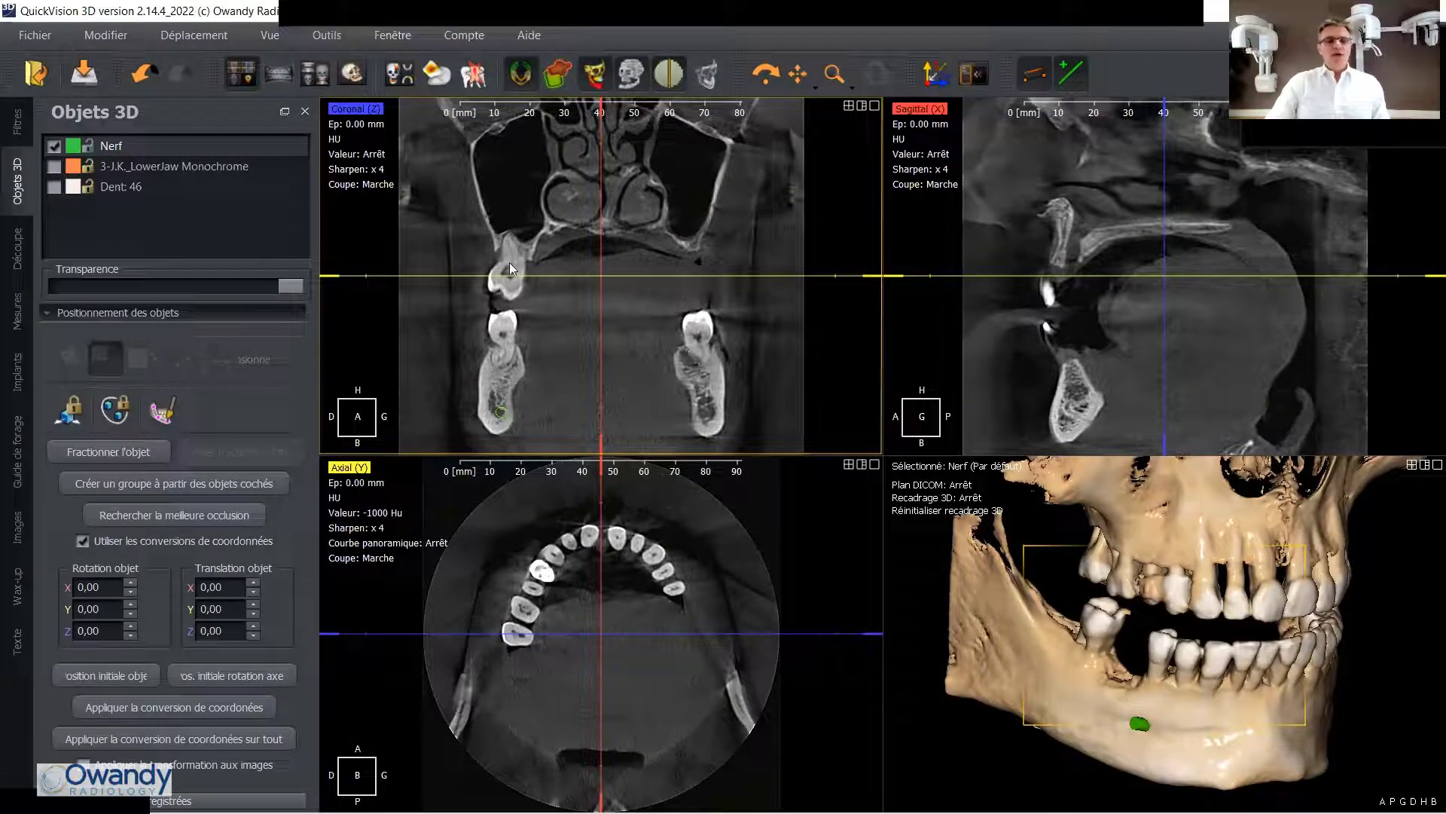
# - Review the commands available for the Nerf object and within the coronal view, and select the LowerJaw Monochrome object
pyautogui.rightClick(121, 148)
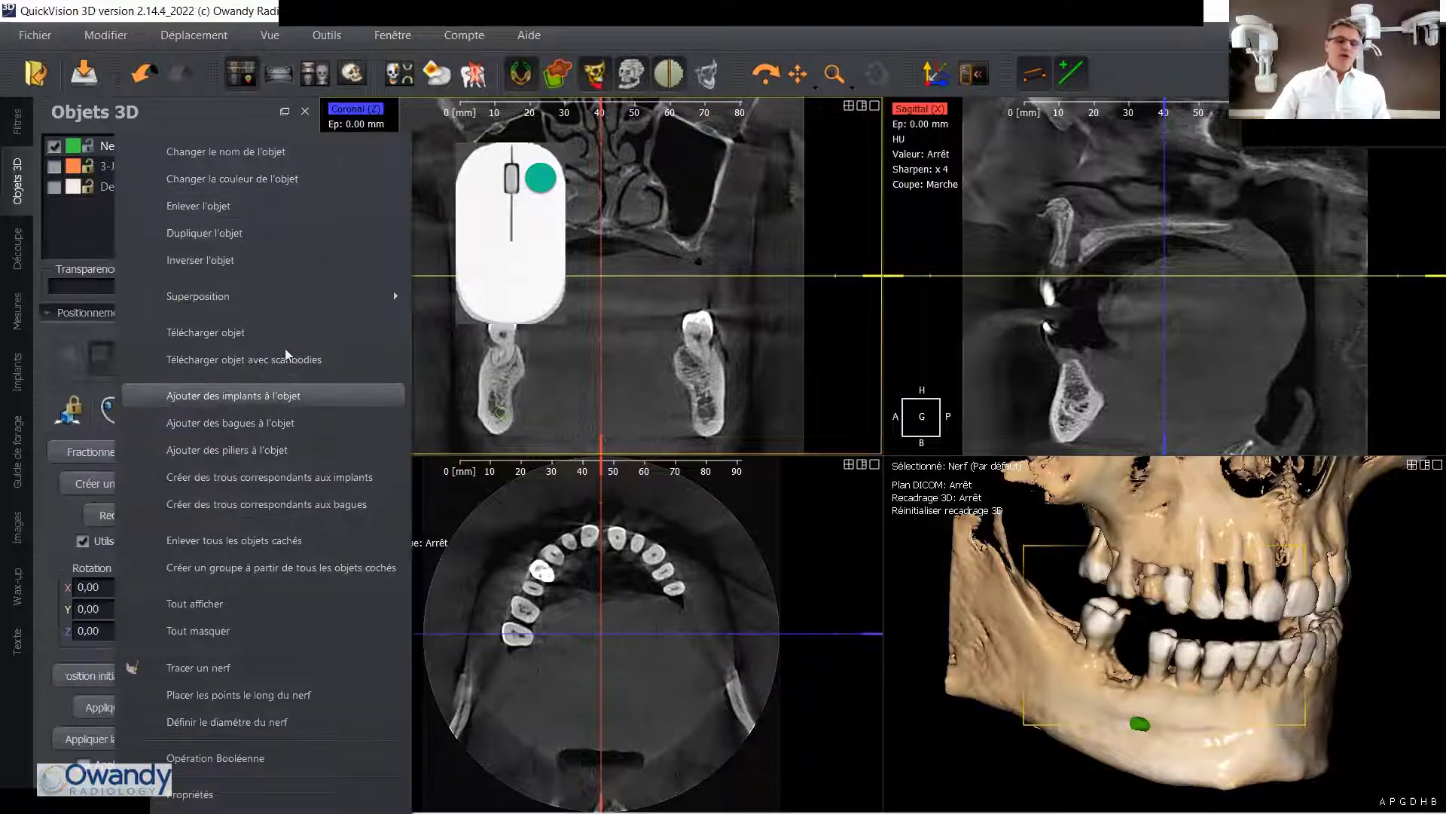
pyautogui.click(478, 349)
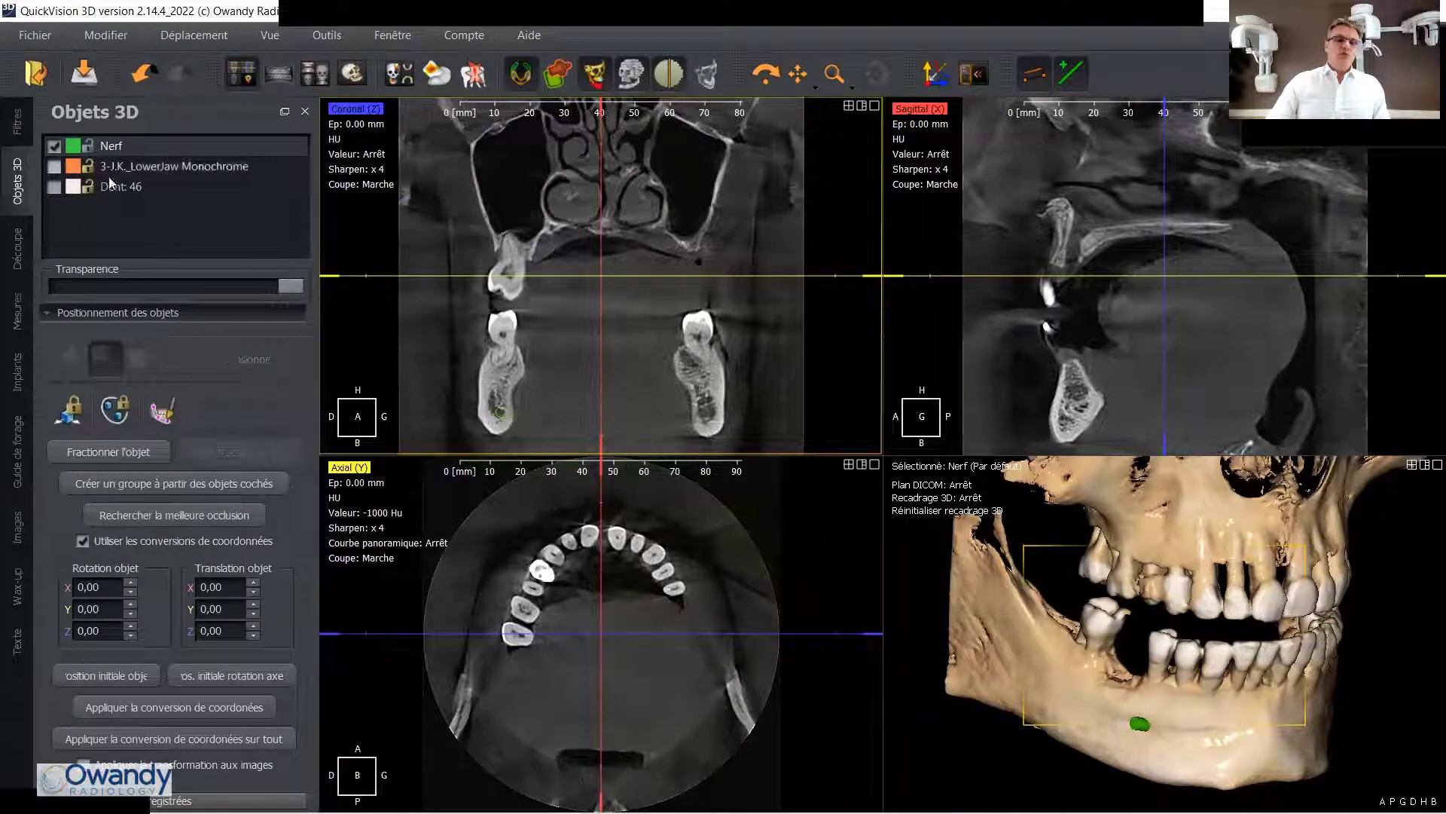
pyautogui.rightClick(541, 156)
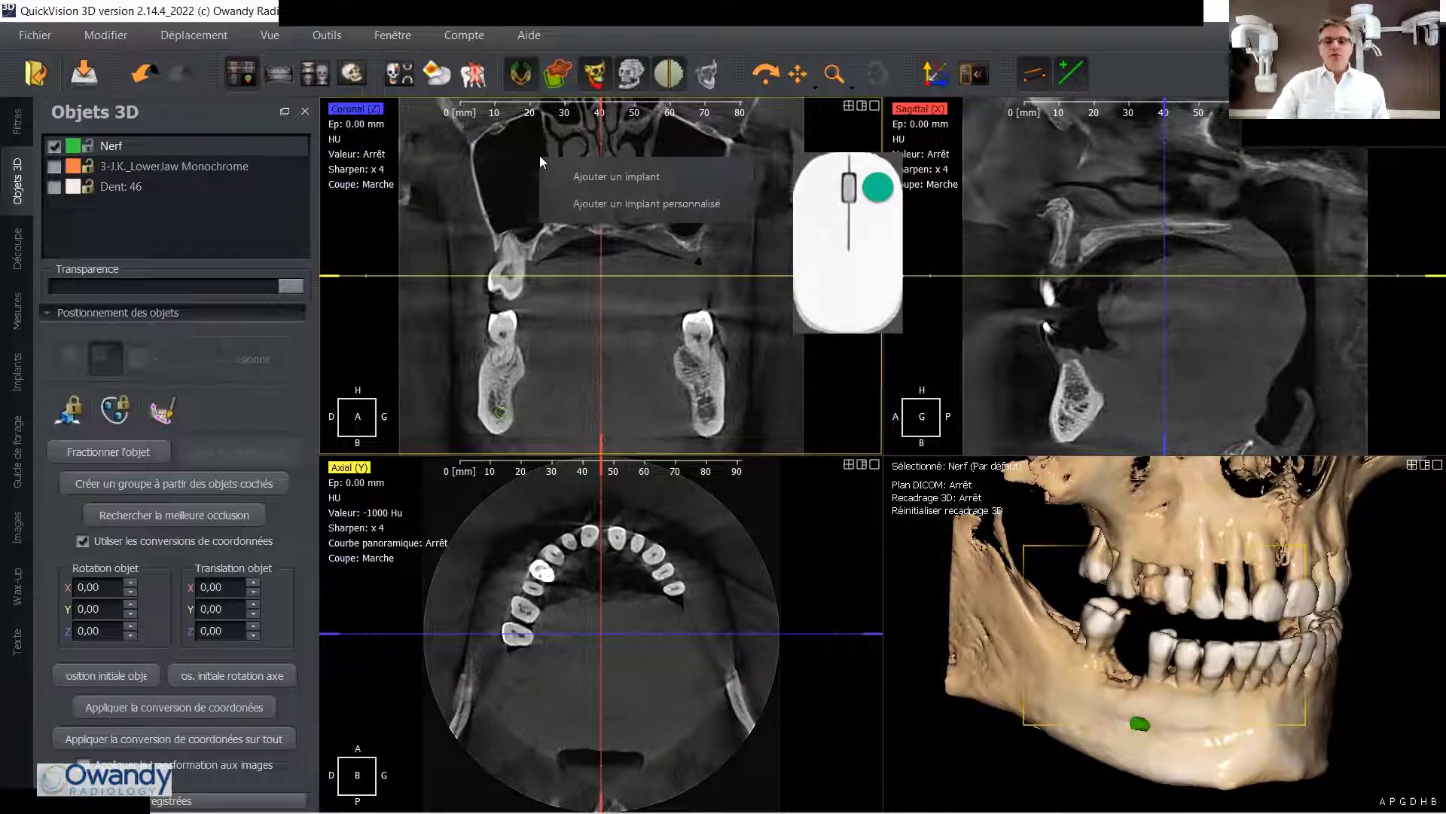
pyautogui.click(786, 259)
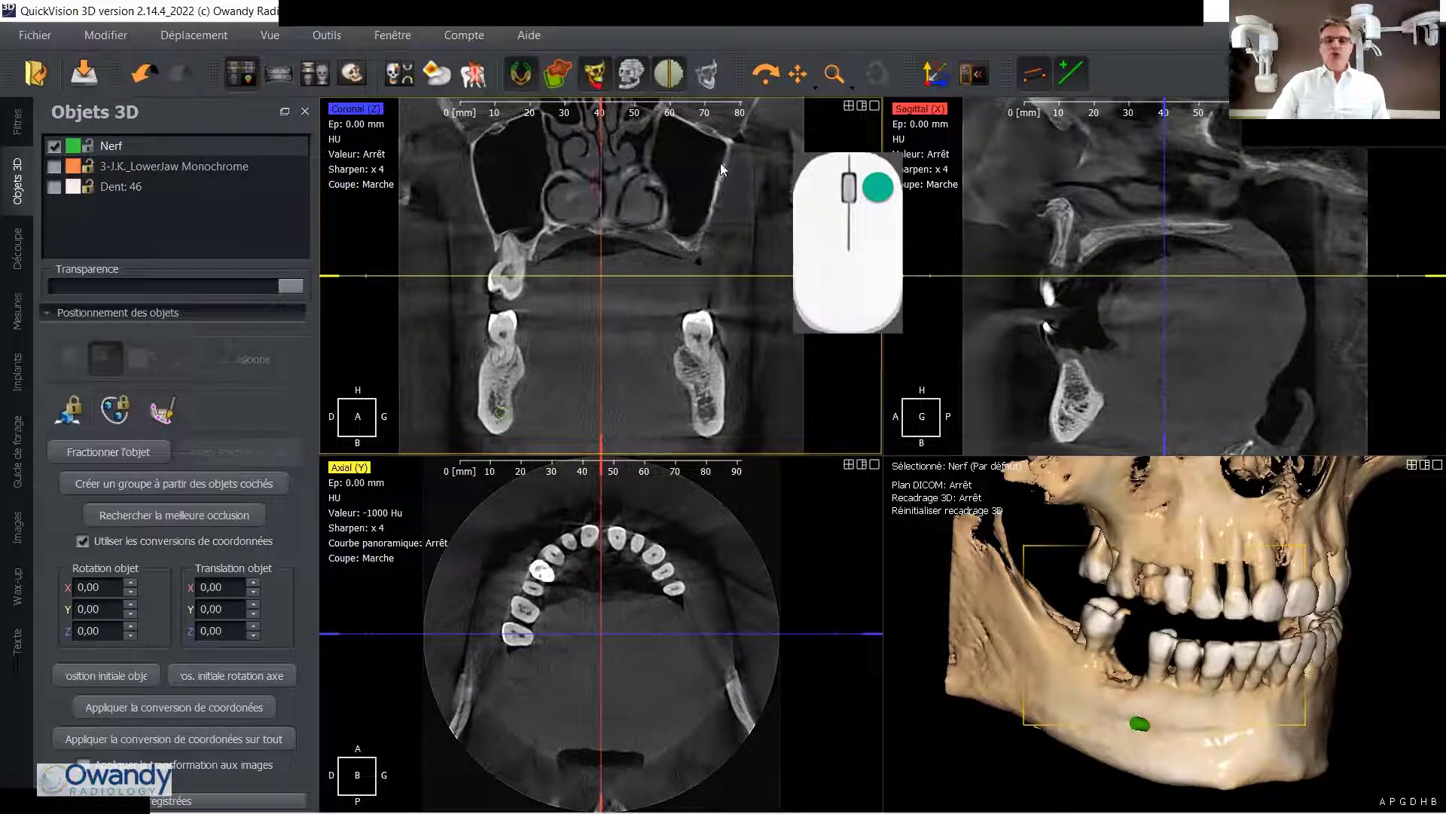
pyautogui.click(143, 167)
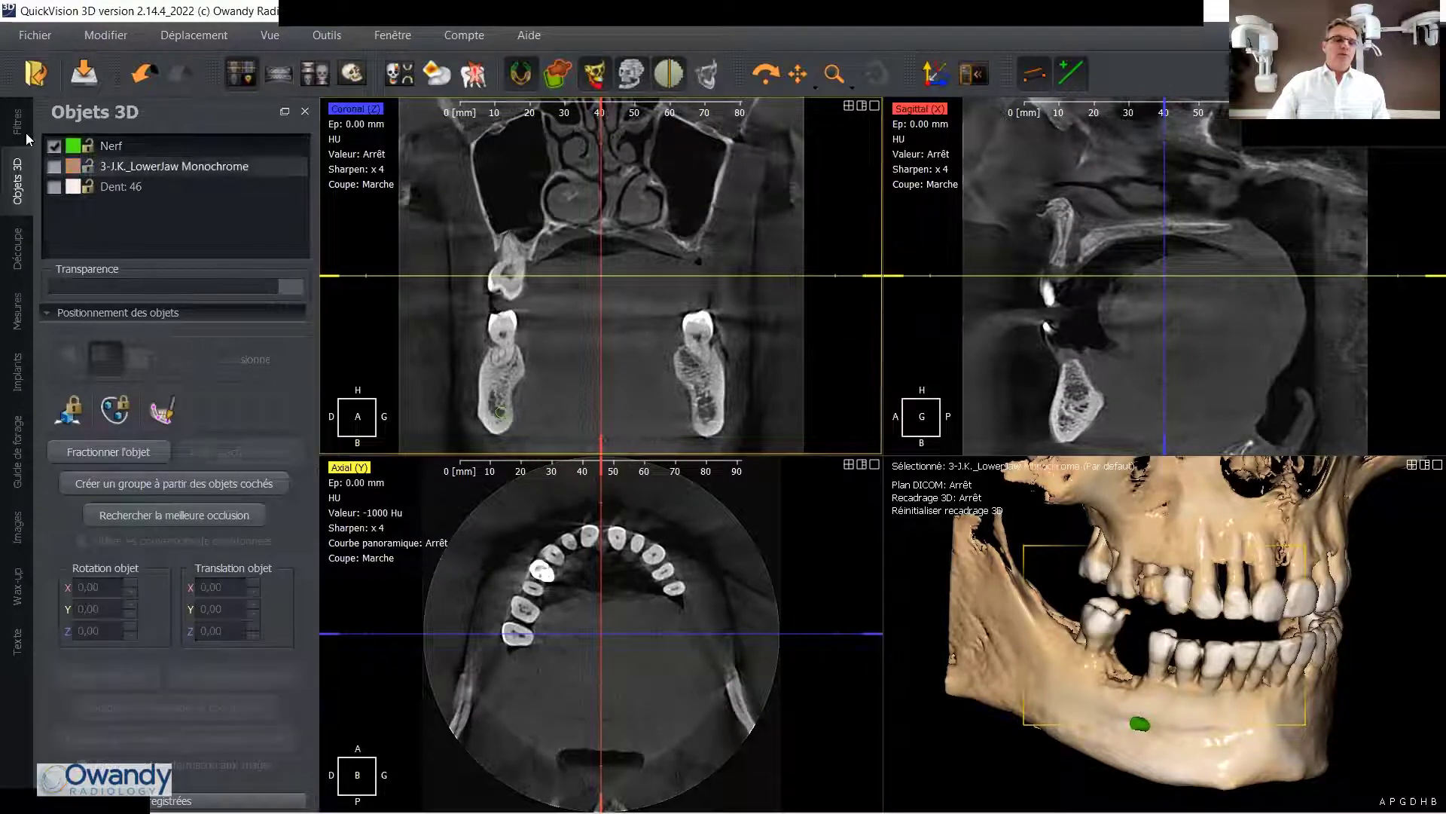